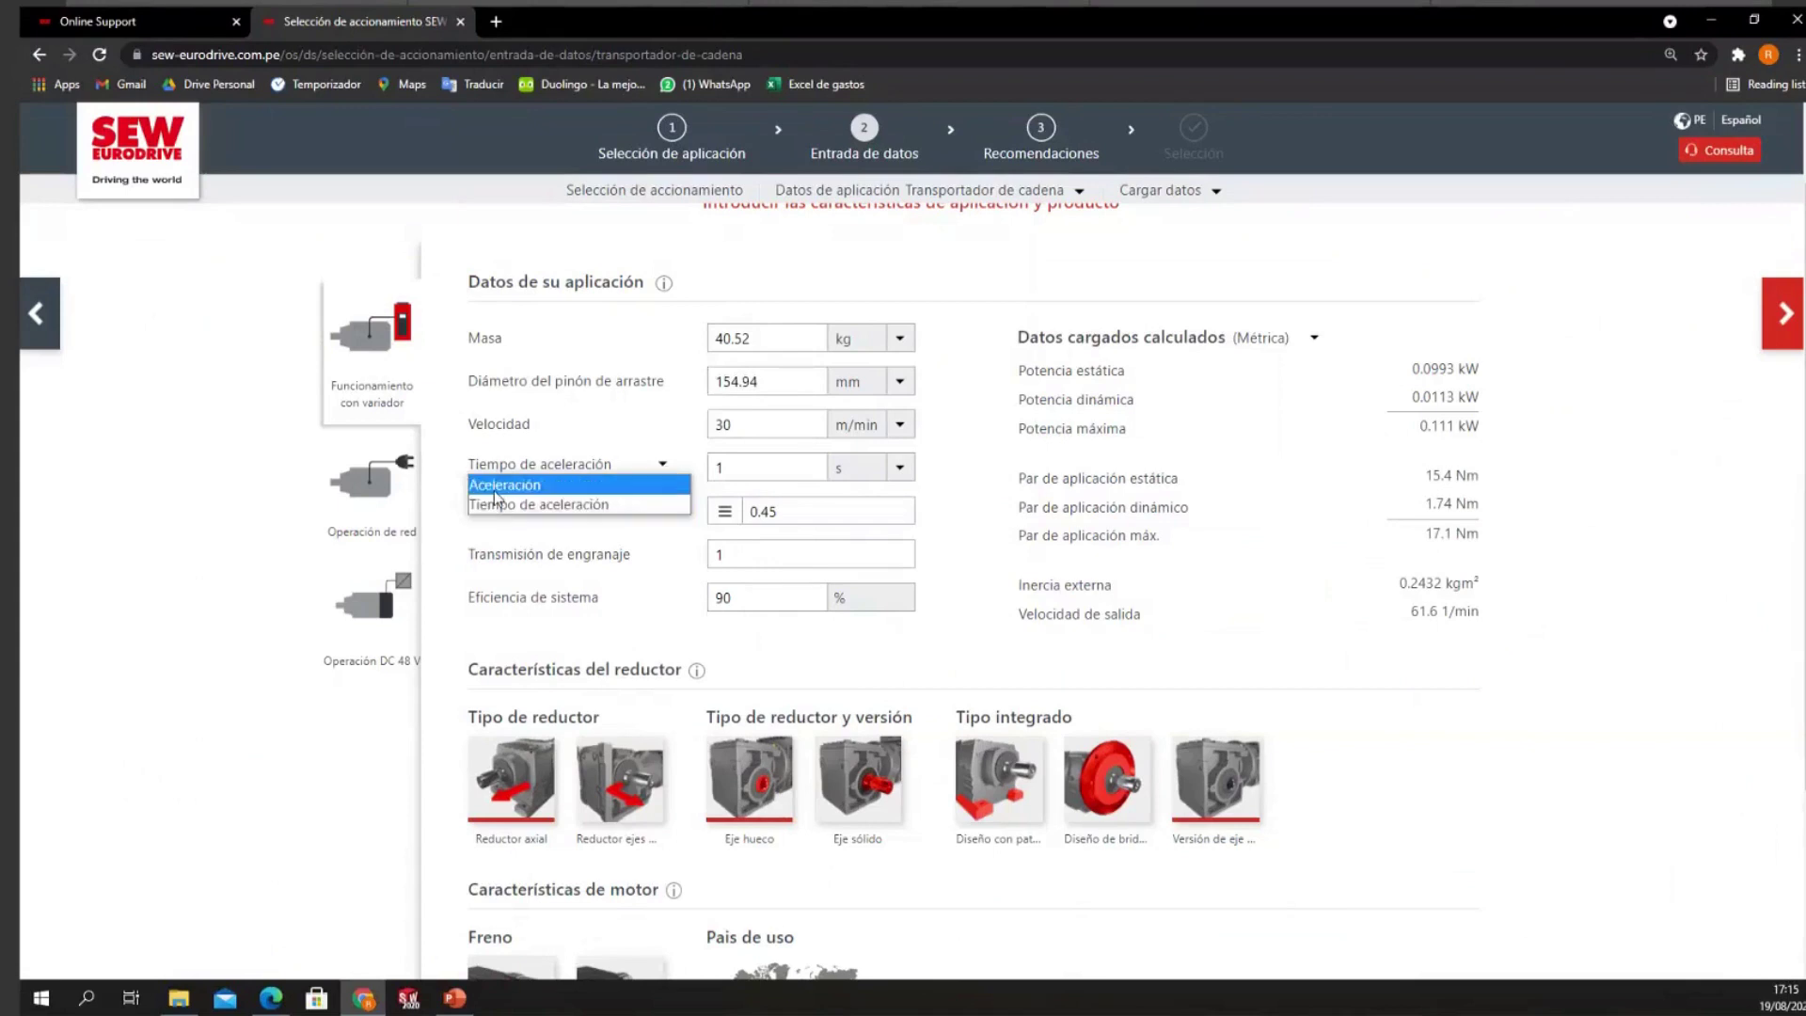
Step: Try defining the startup by Aceleración instead of Tiempo de aceleración, and return to Tiempo de aceleración
{"action": "left_click", "coordinate": [666, 484]}
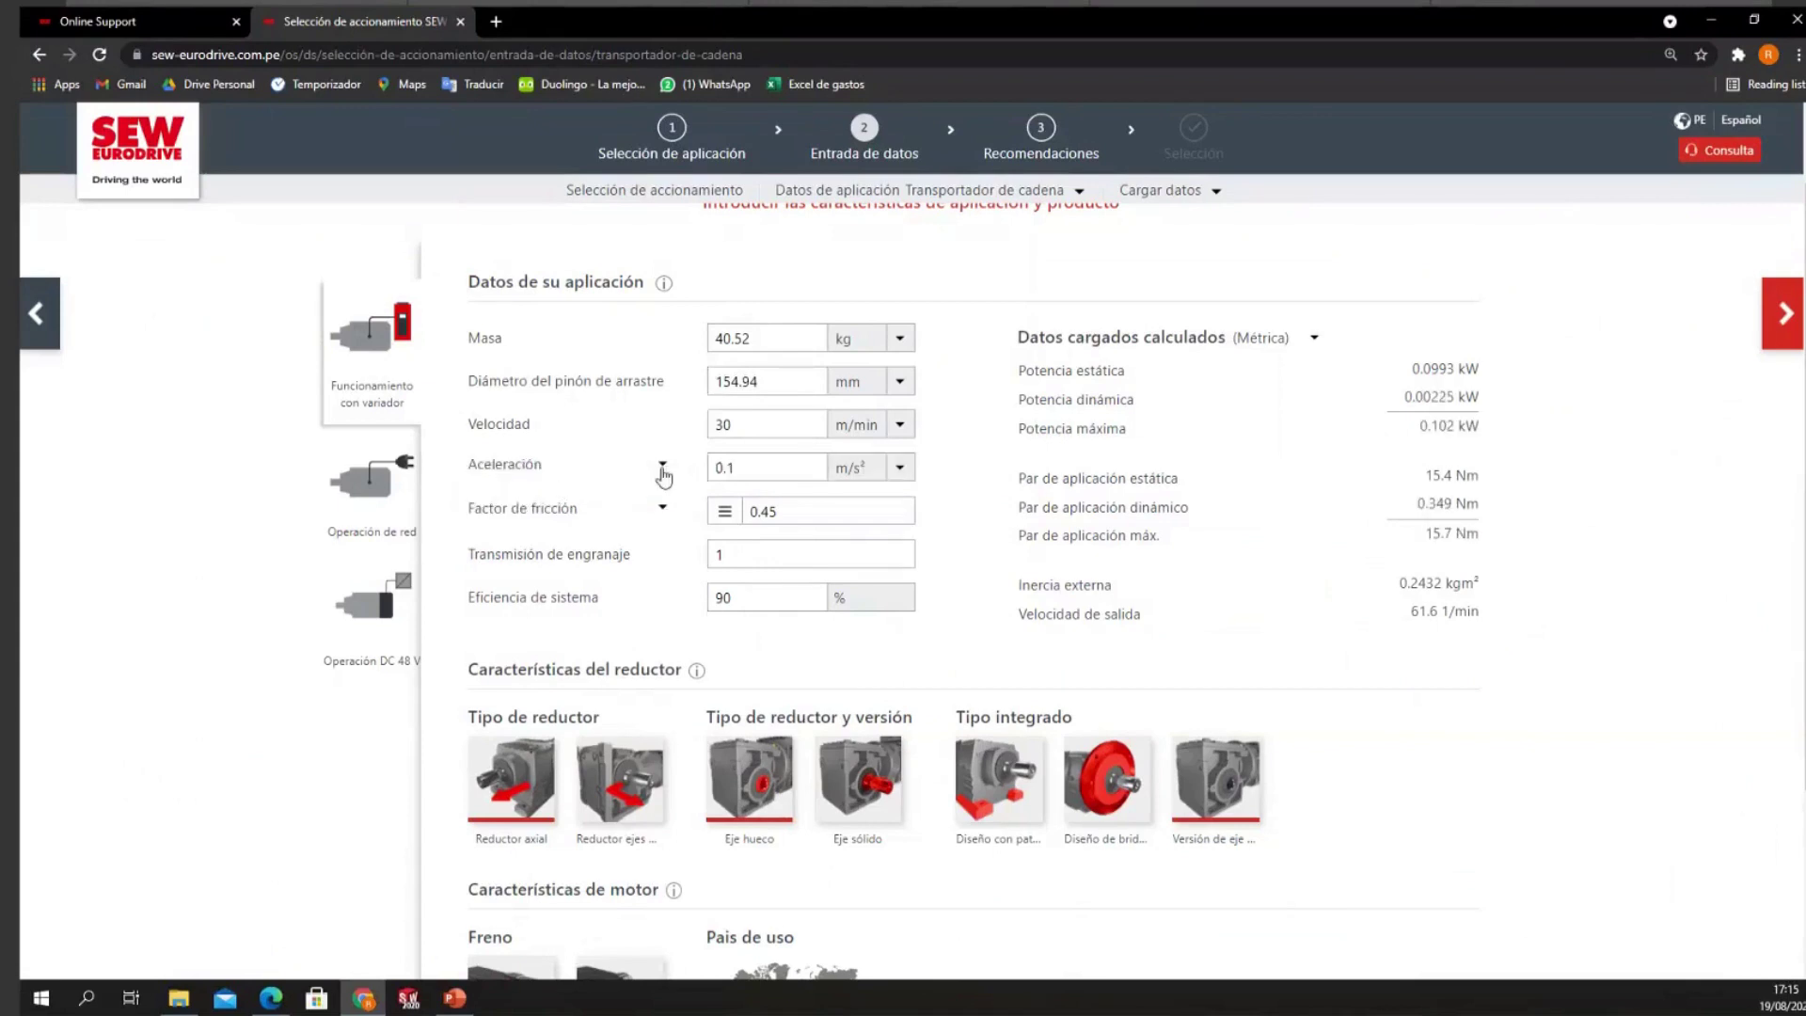
{"action": "left_click", "coordinate": [662, 464]}
{"action": "left_click", "coordinate": [525, 508]}
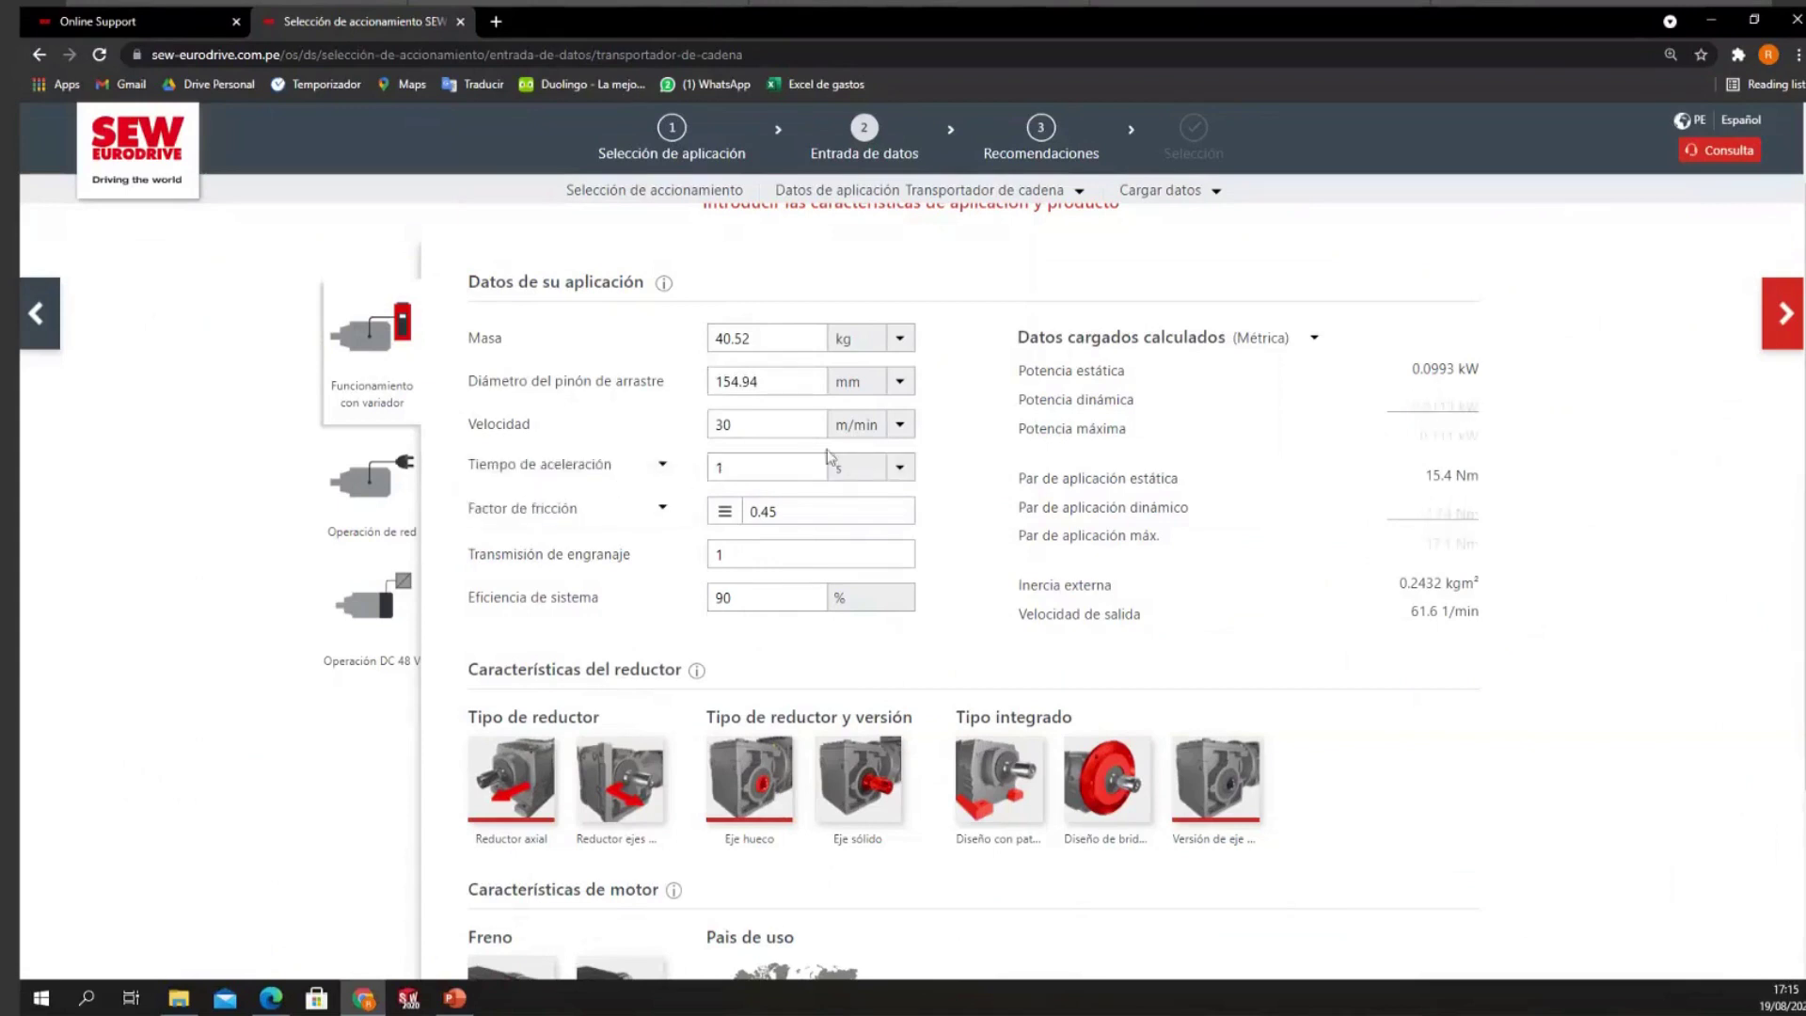
{"action": "left_click", "coordinate": [789, 464]}
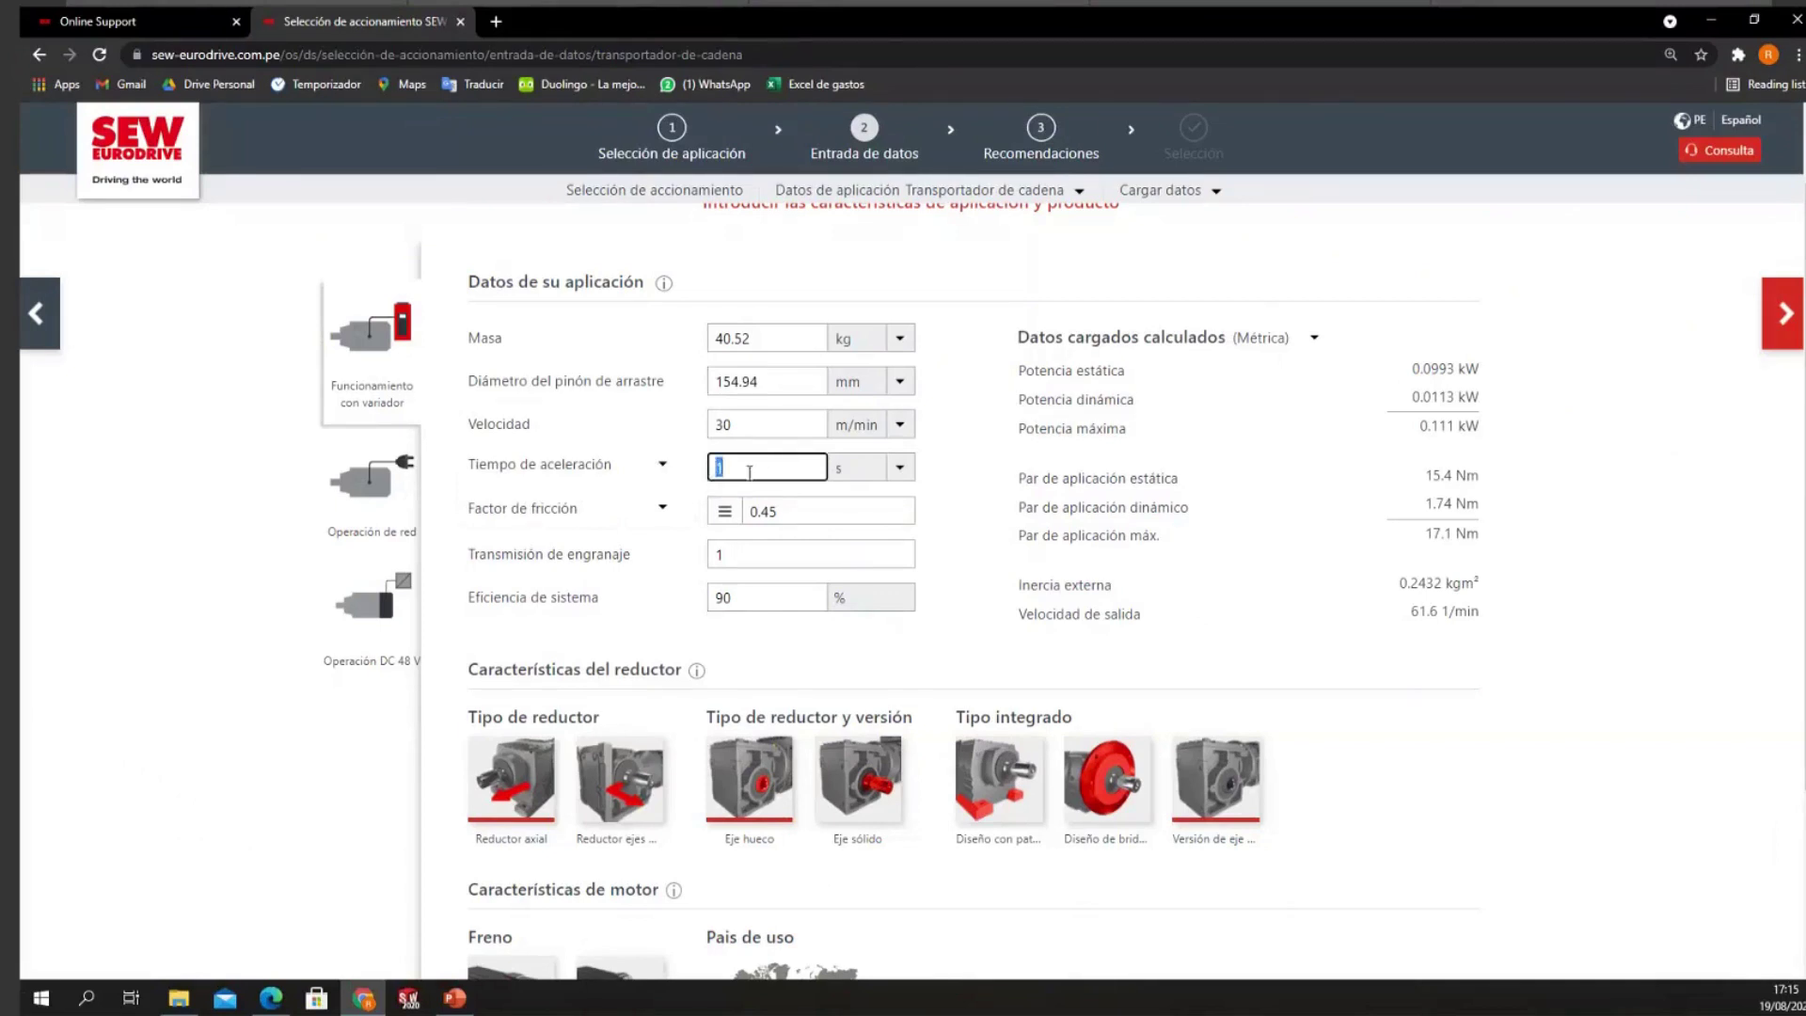
{"action": "double_click", "coordinate": [712, 469]}
Step: Pick Fricción estática plástico sobre acero, 0.45, from the typical friction parameters as the friction factor
{"action": "left_click", "coordinate": [653, 512]}
{"action": "left_click", "coordinate": [652, 513]}
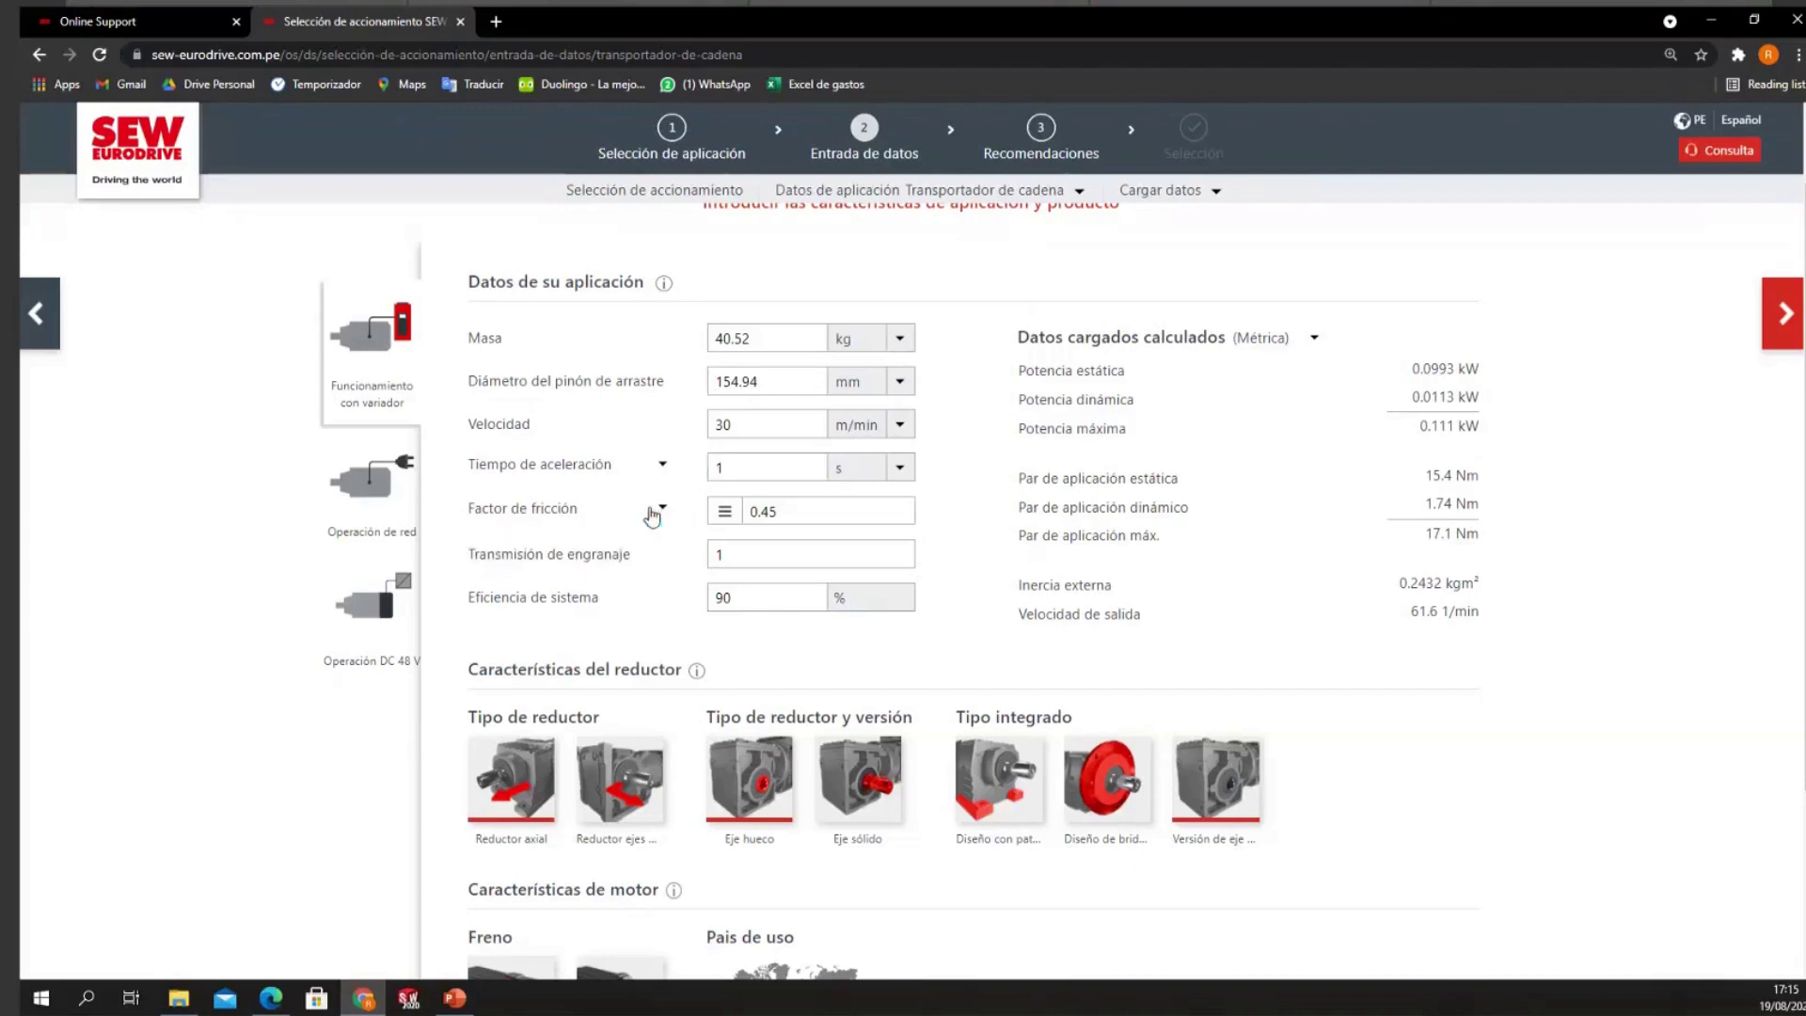
{"action": "left_click", "coordinate": [724, 511]}
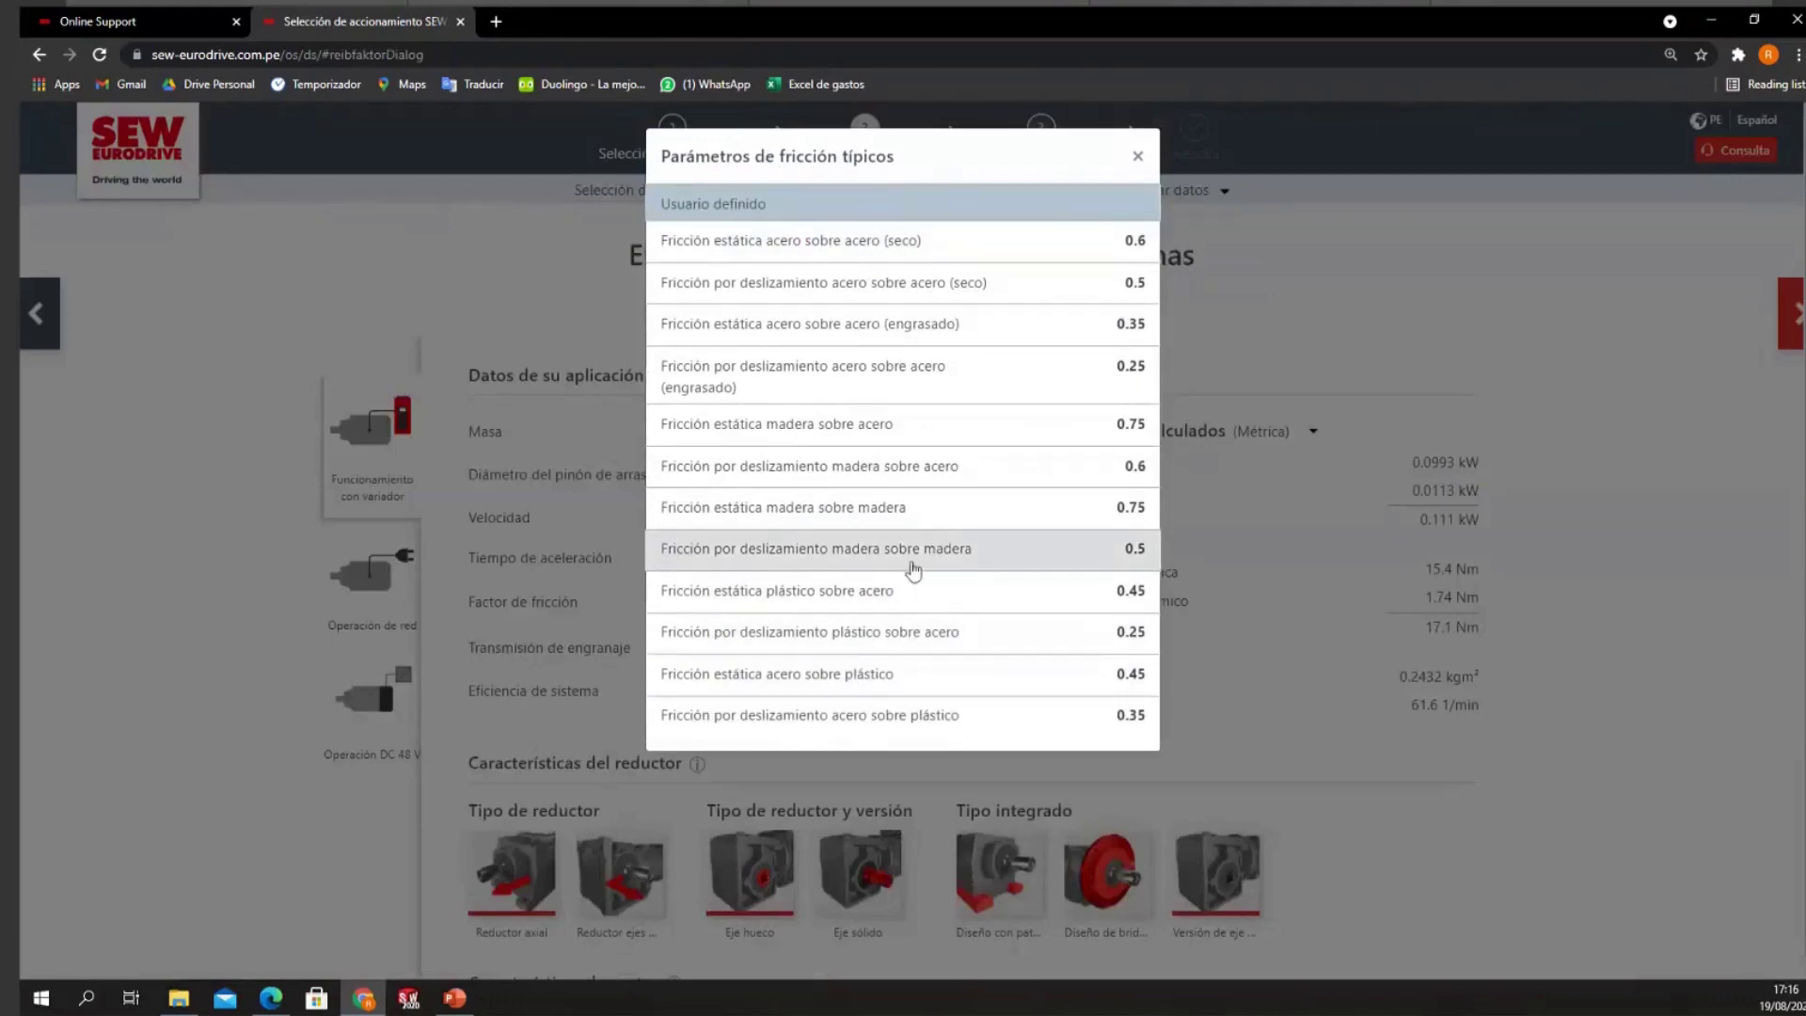
{"action": "left_click", "coordinate": [789, 597]}
{"action": "left_click_drag", "start_coordinate": [750, 604], "coordinate": [829, 605]}
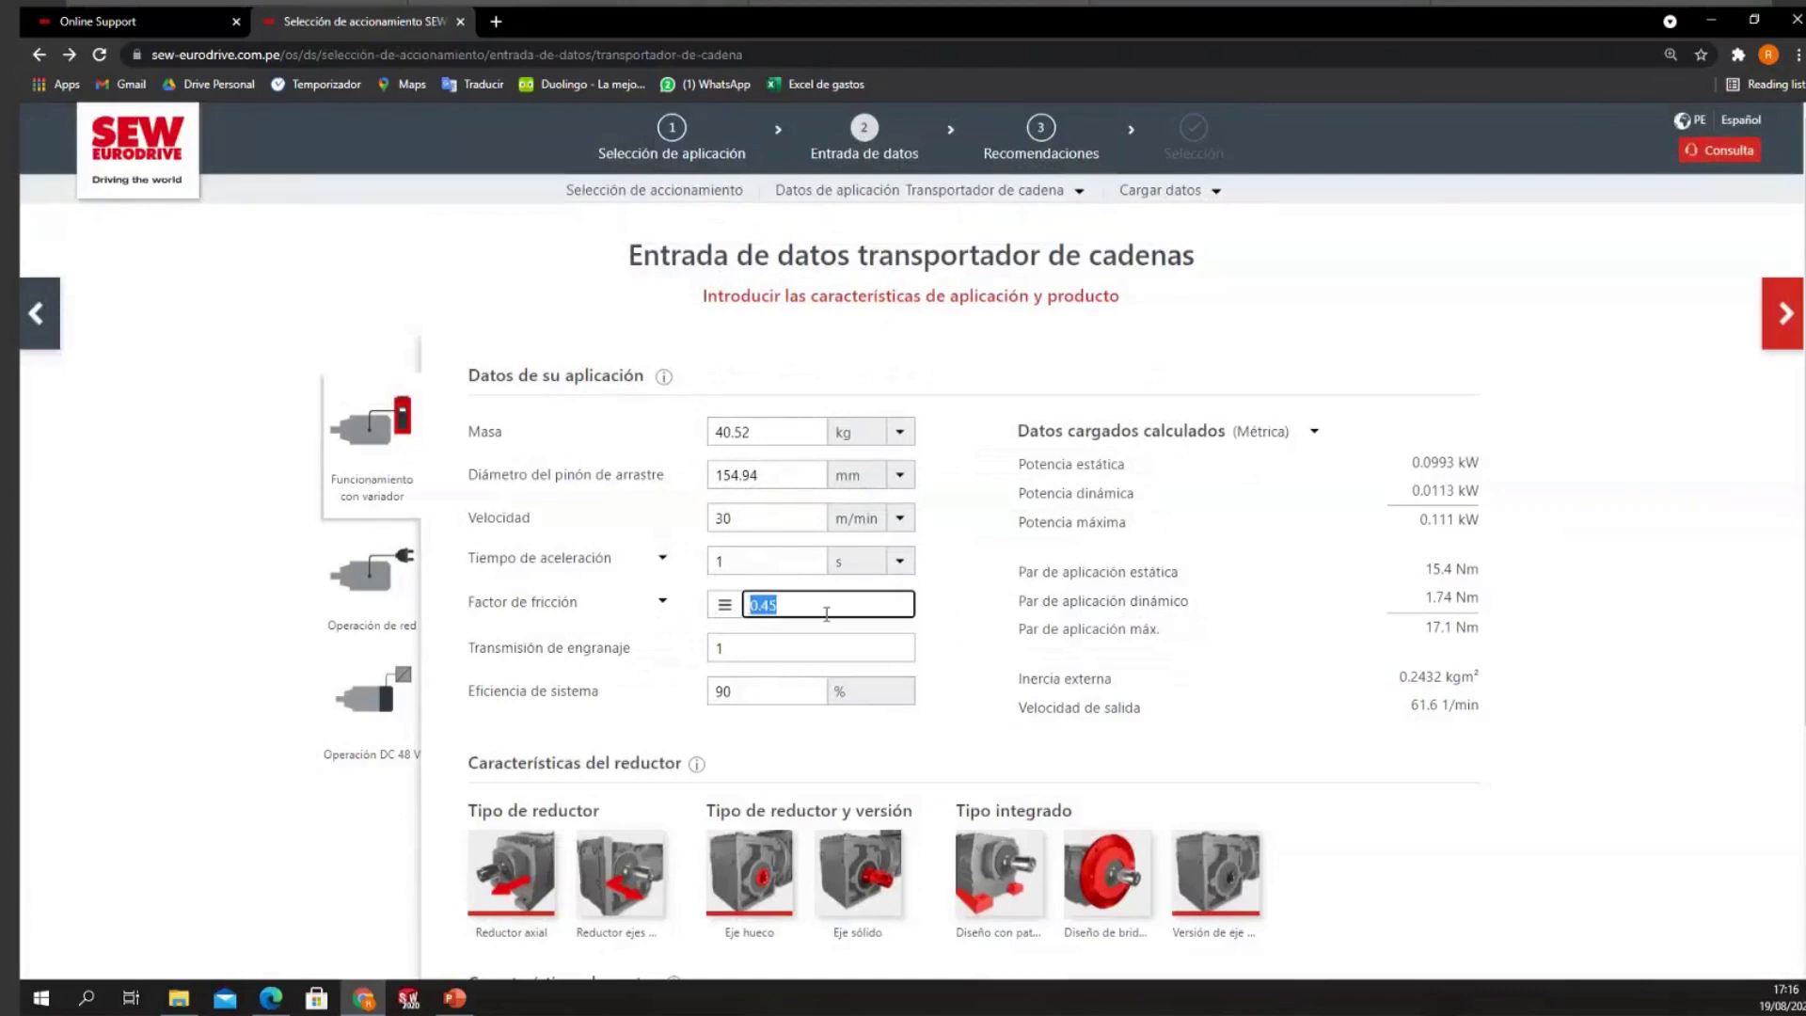
Step: Review the gear transmission and system efficiency inputs and the calculated static and dynamic power
{"action": "left_click", "coordinate": [788, 649]}
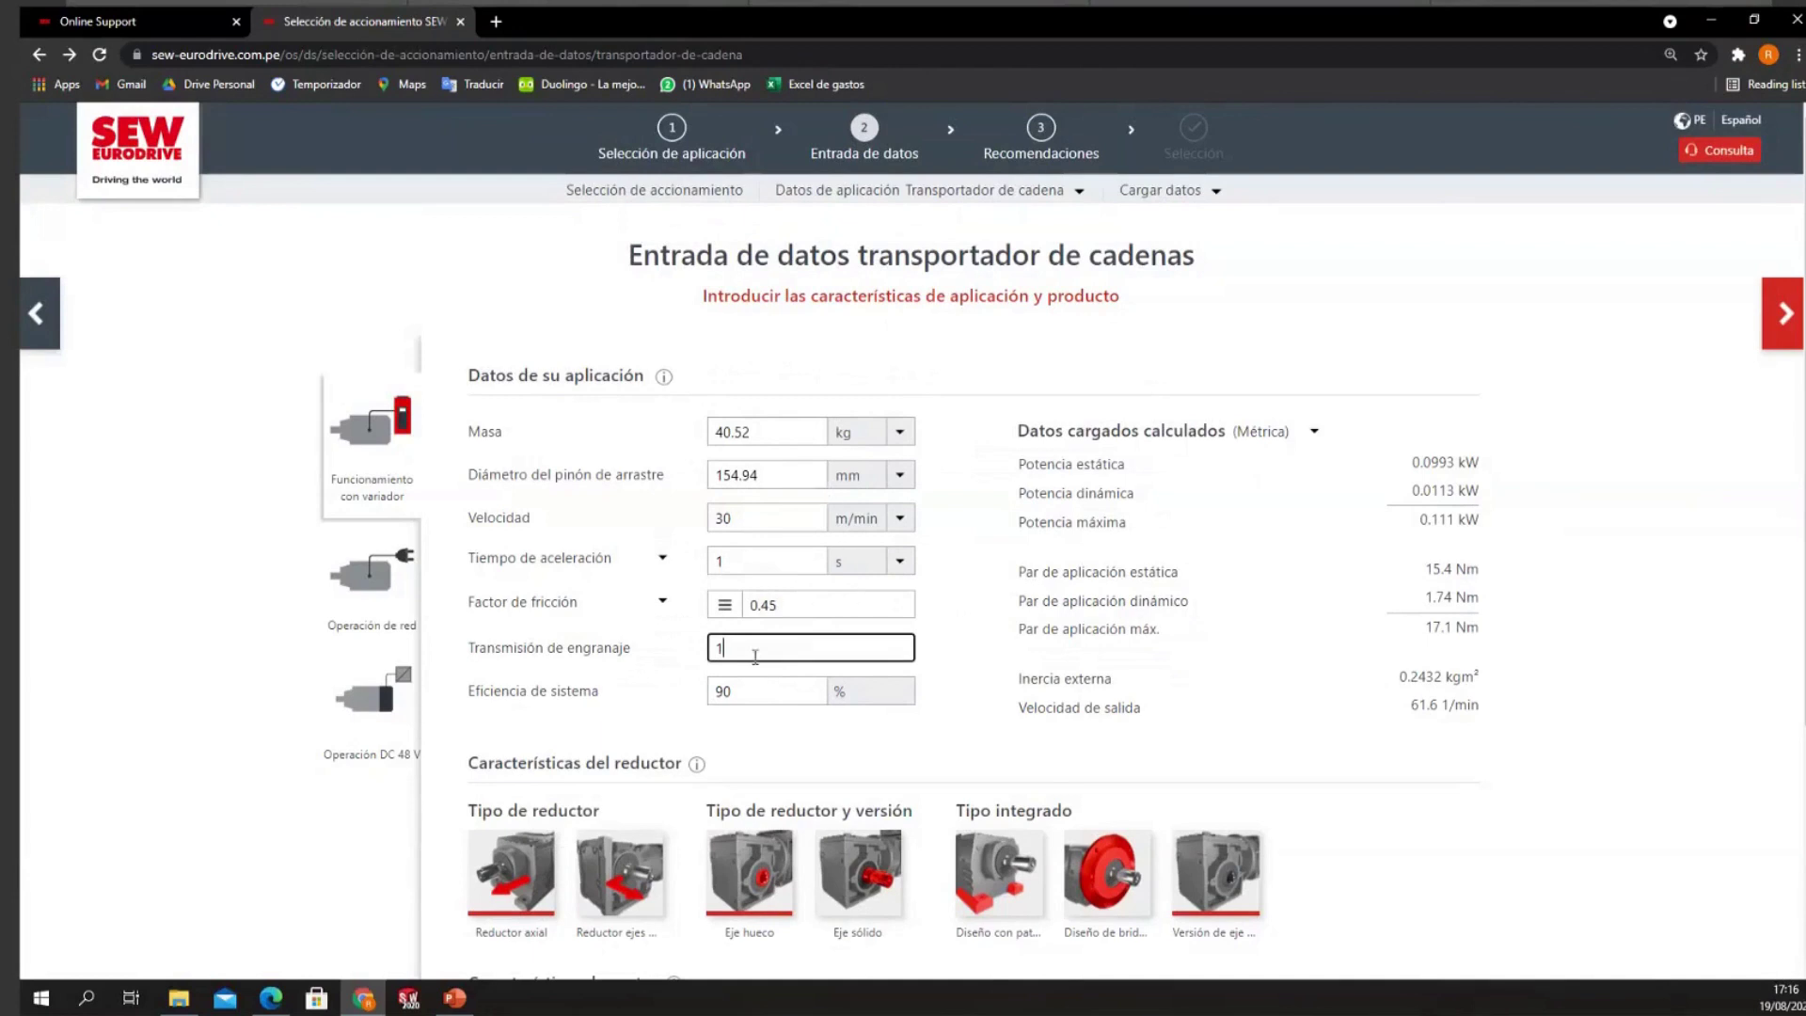
{"action": "left_click_drag", "start_coordinate": [734, 648], "coordinate": [712, 692]}
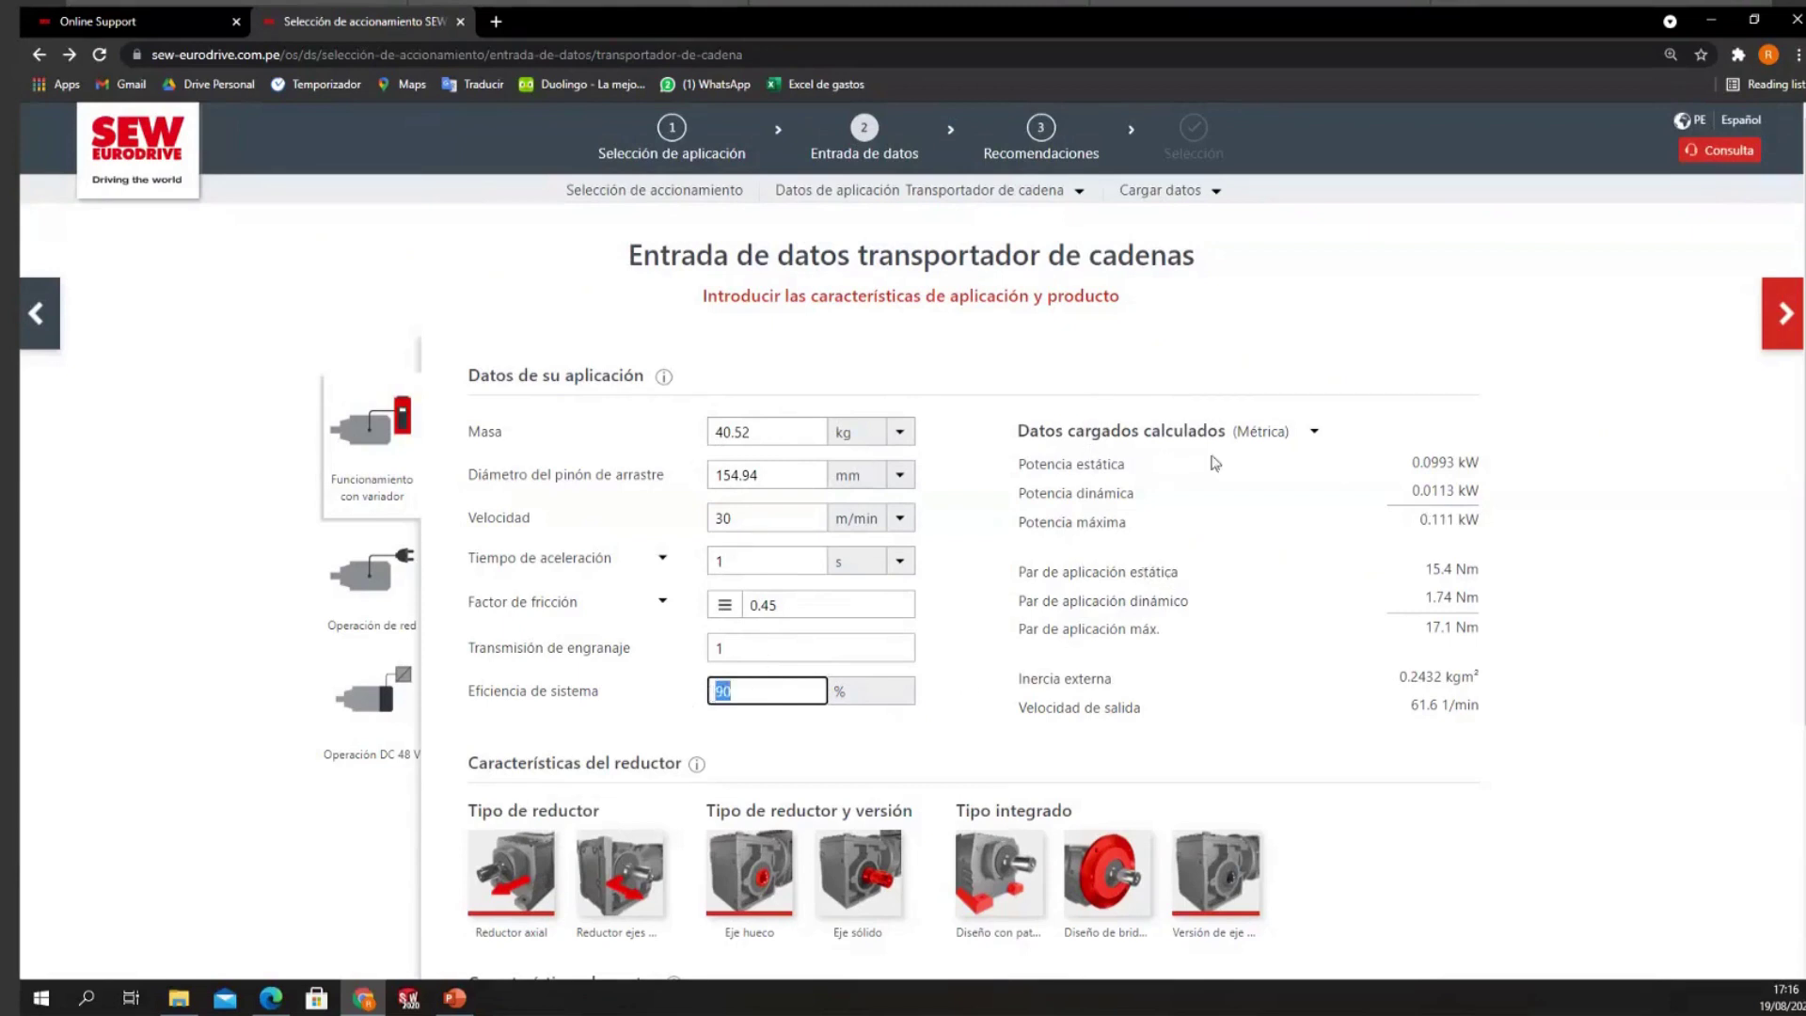
{"action": "left_click_drag", "start_coordinate": [1034, 463], "coordinate": [1479, 459]}
{"action": "left_click", "coordinate": [1463, 472]}
{"action": "left_click", "coordinate": [1019, 475]}
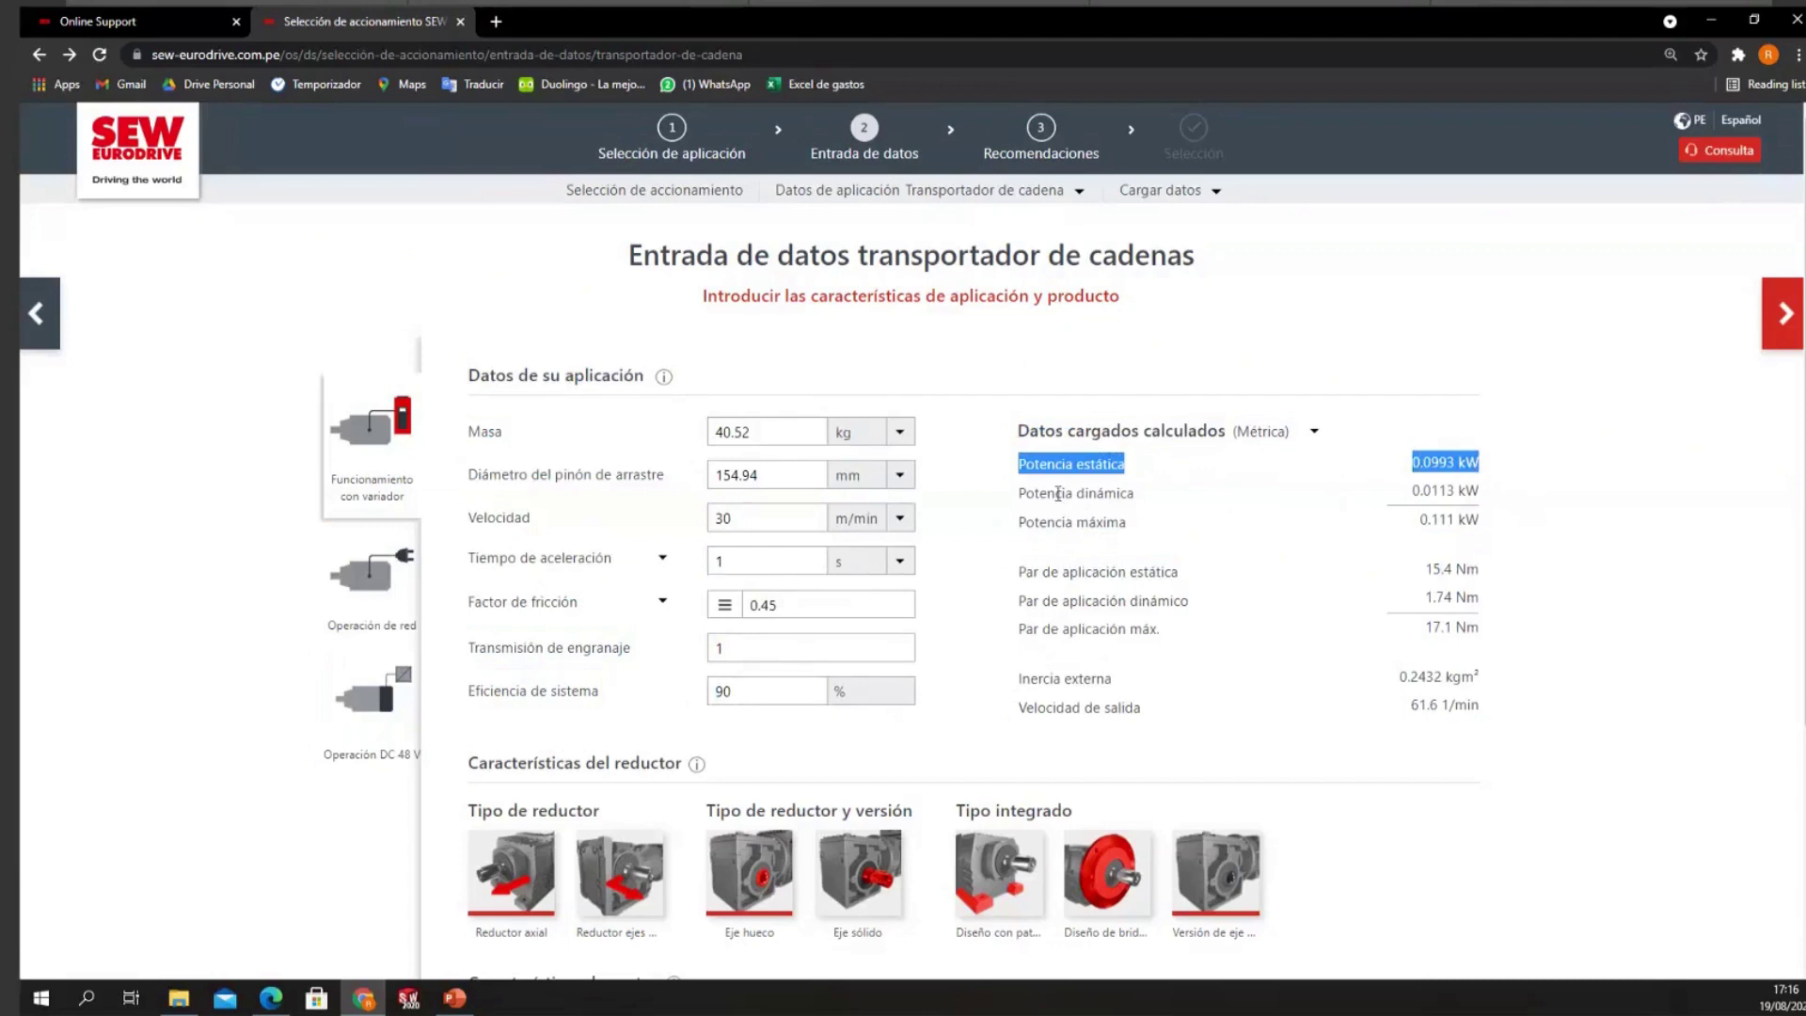
{"action": "left_click_drag", "start_coordinate": [1024, 491], "coordinate": [1488, 501]}
{"action": "left_click", "coordinate": [1461, 485]}
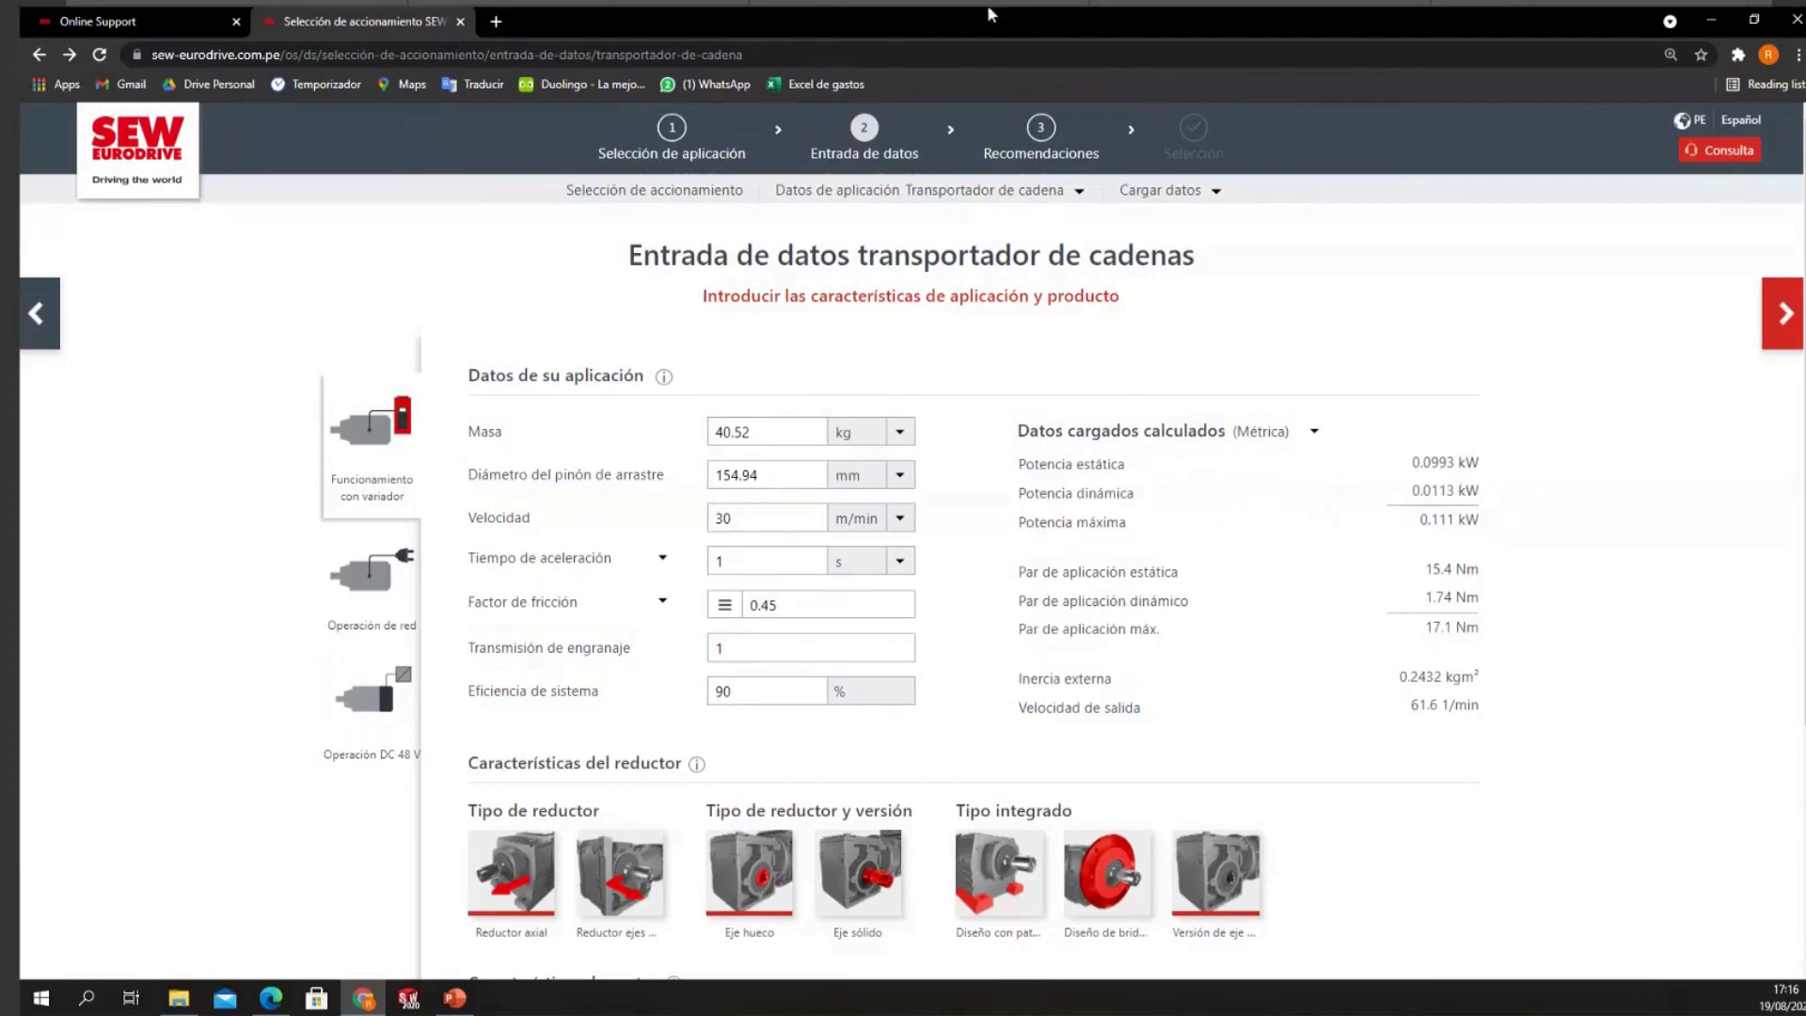
Step: Test an acceleration time of 0.01 s, restore it to 1 s, and check the calculated maximum power
{"action": "left_click_drag", "start_coordinate": [753, 561], "coordinate": [701, 562]}
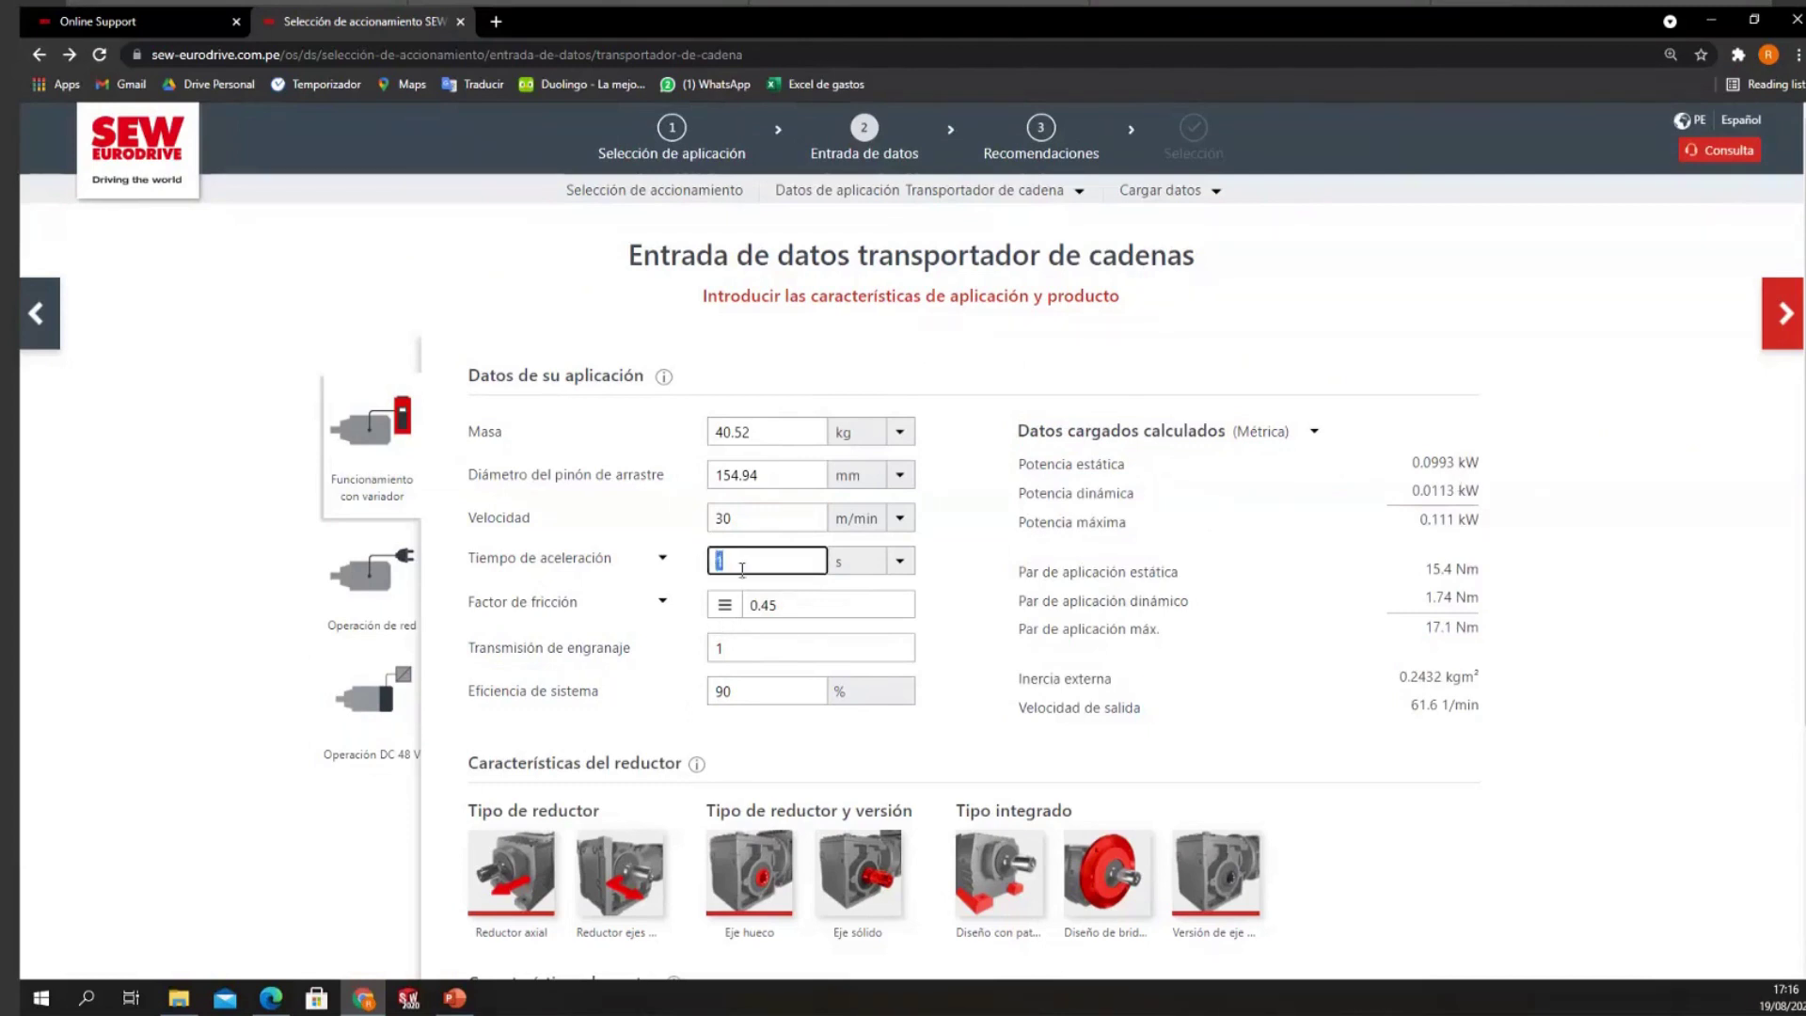
{"action": "type", "text": "0.01"}
{"action": "key", "text": "ctrl+a"}
{"action": "type", "text": "1"}
{"action": "left_click", "coordinate": [786, 519]}
{"action": "left_click", "coordinate": [774, 563]}
{"action": "left_click_drag", "start_coordinate": [1432, 522], "coordinate": [1485, 527]}
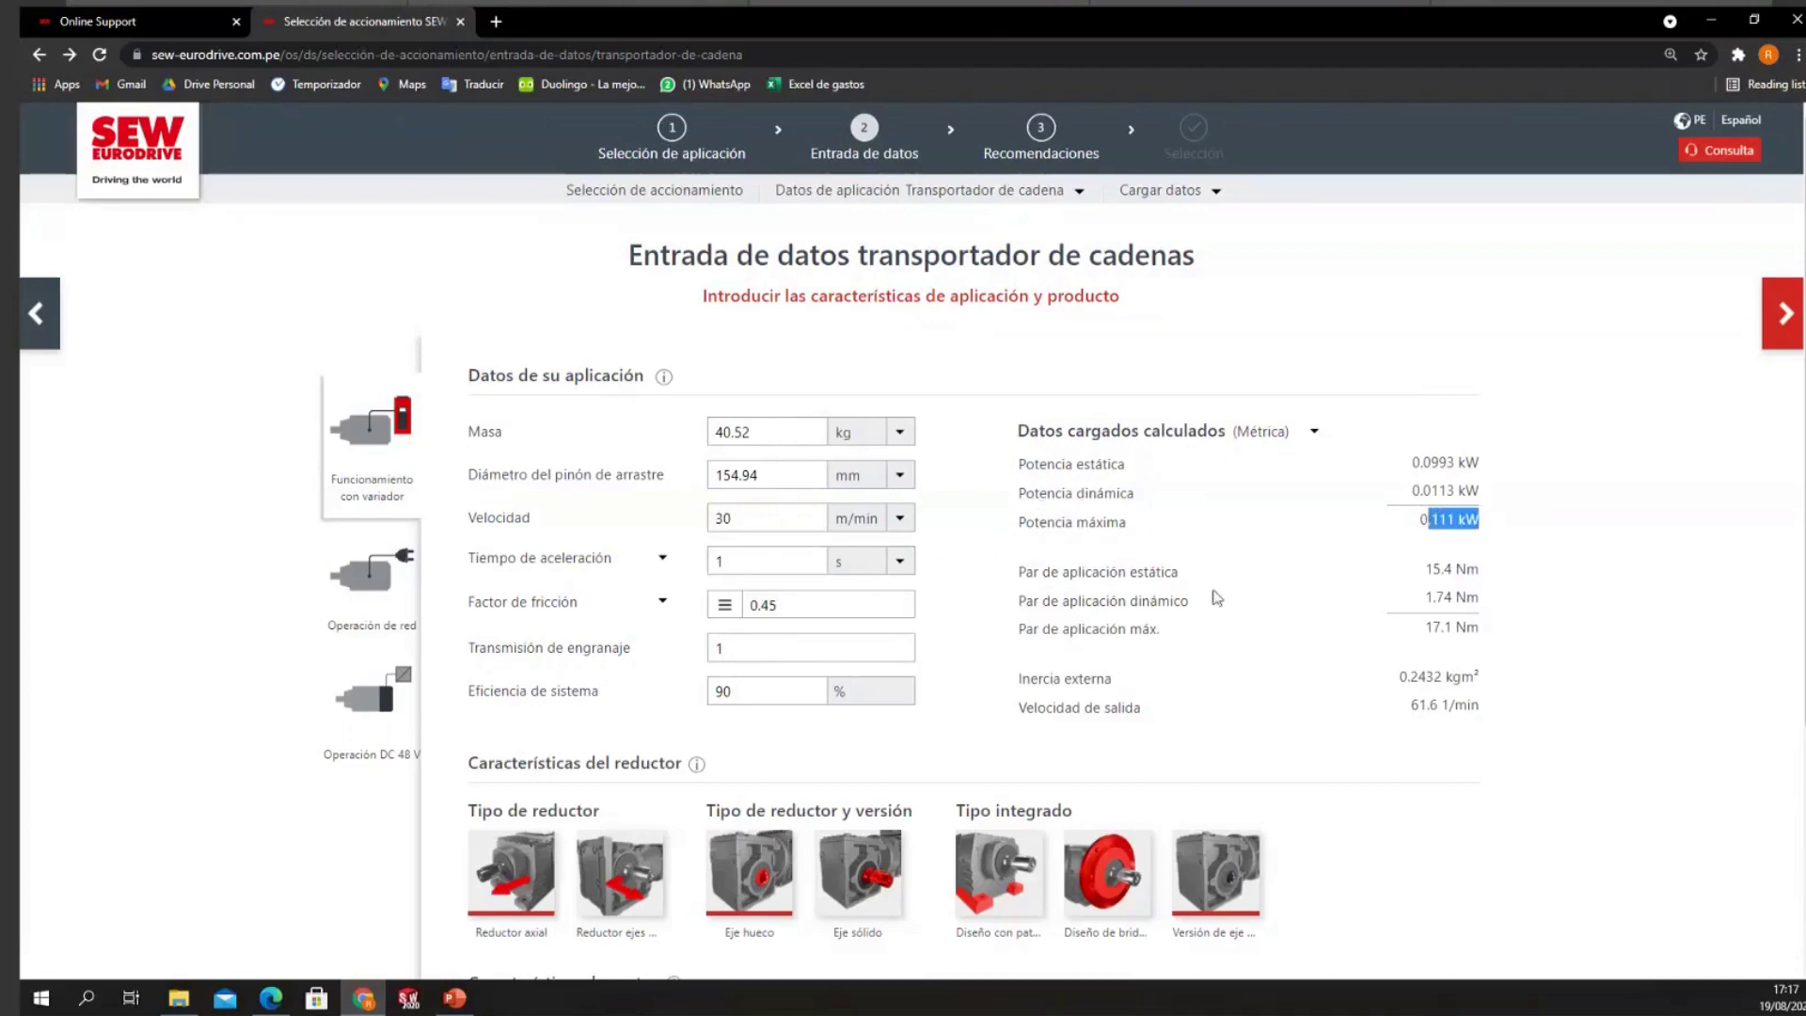
Step: Test a drive sprocket diameter of 300 mm to compare the application torque, and restore the diameter to 154.94 mm
{"action": "mouse_move", "coordinate": [1459, 591]}
{"action": "left_mouse_down"}
{"action": "mouse_move", "coordinate": [1488, 588]}
{"action": "mouse_move", "coordinate": [1426, 572]}
{"action": "mouse_move", "coordinate": [1479, 570]}
{"action": "left_mouse_up"}
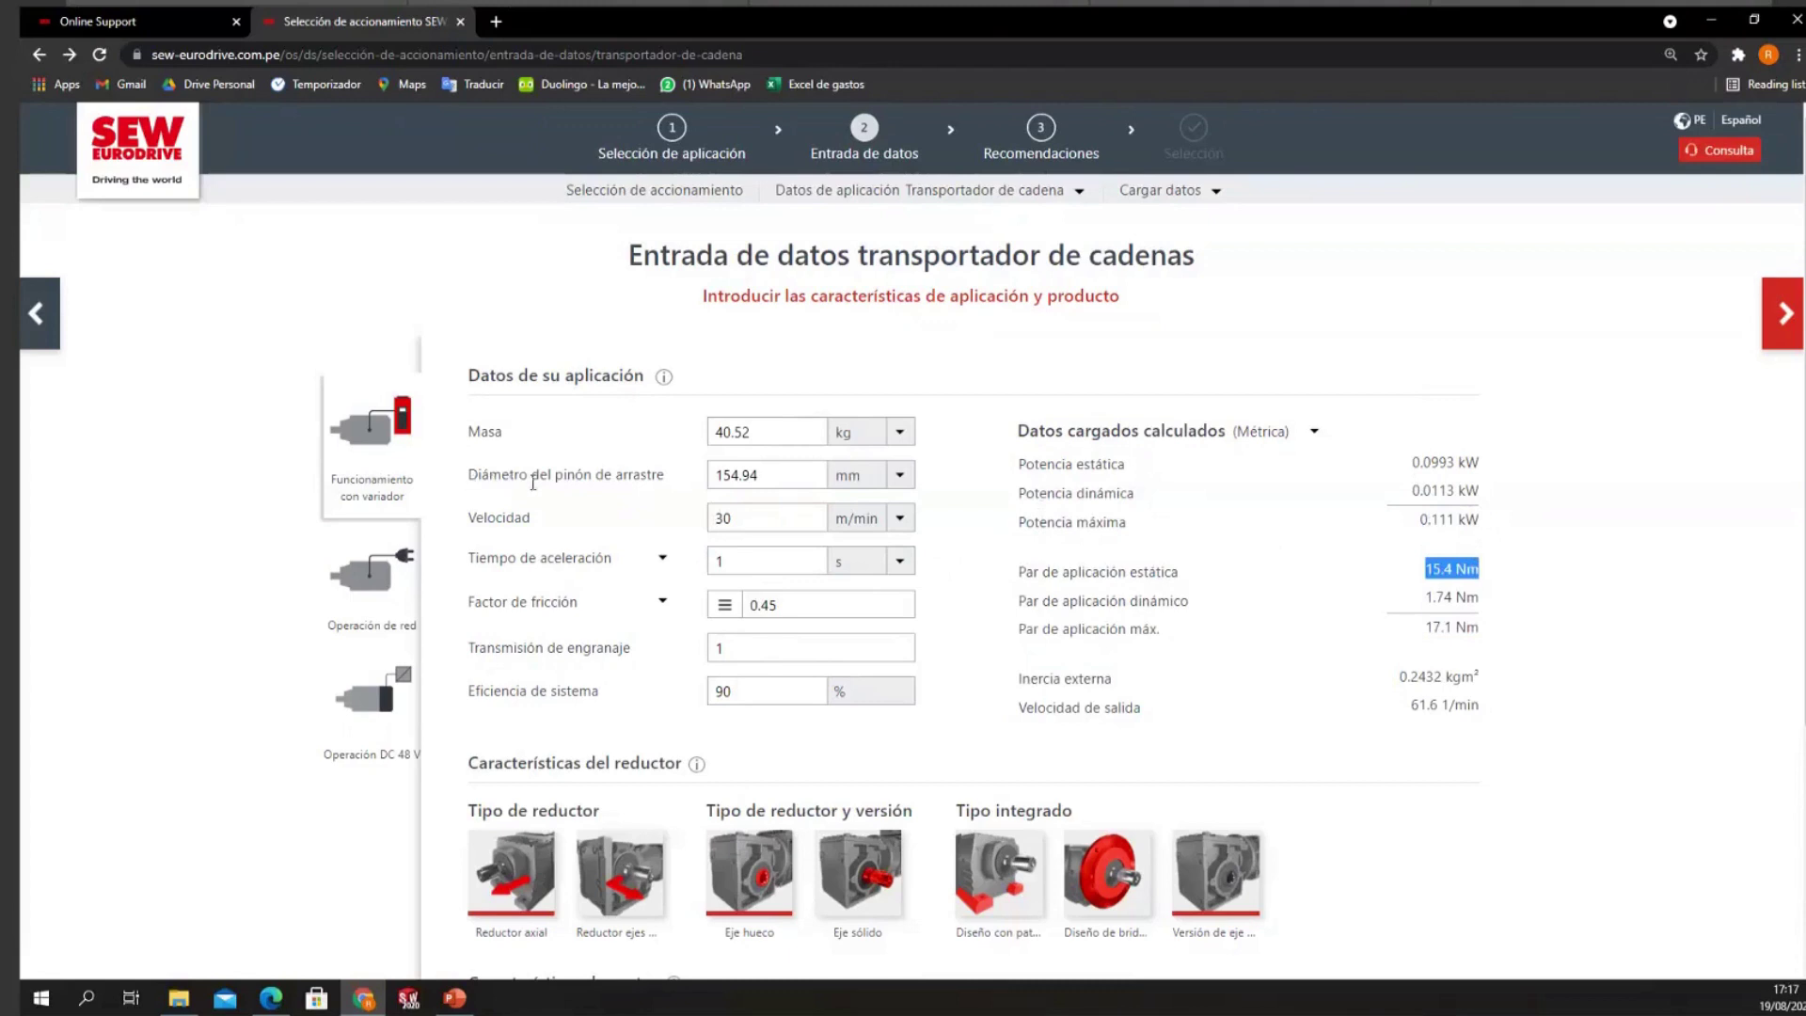
{"action": "left_click", "coordinate": [796, 474]}
{"action": "key", "text": "ctrl+c"}
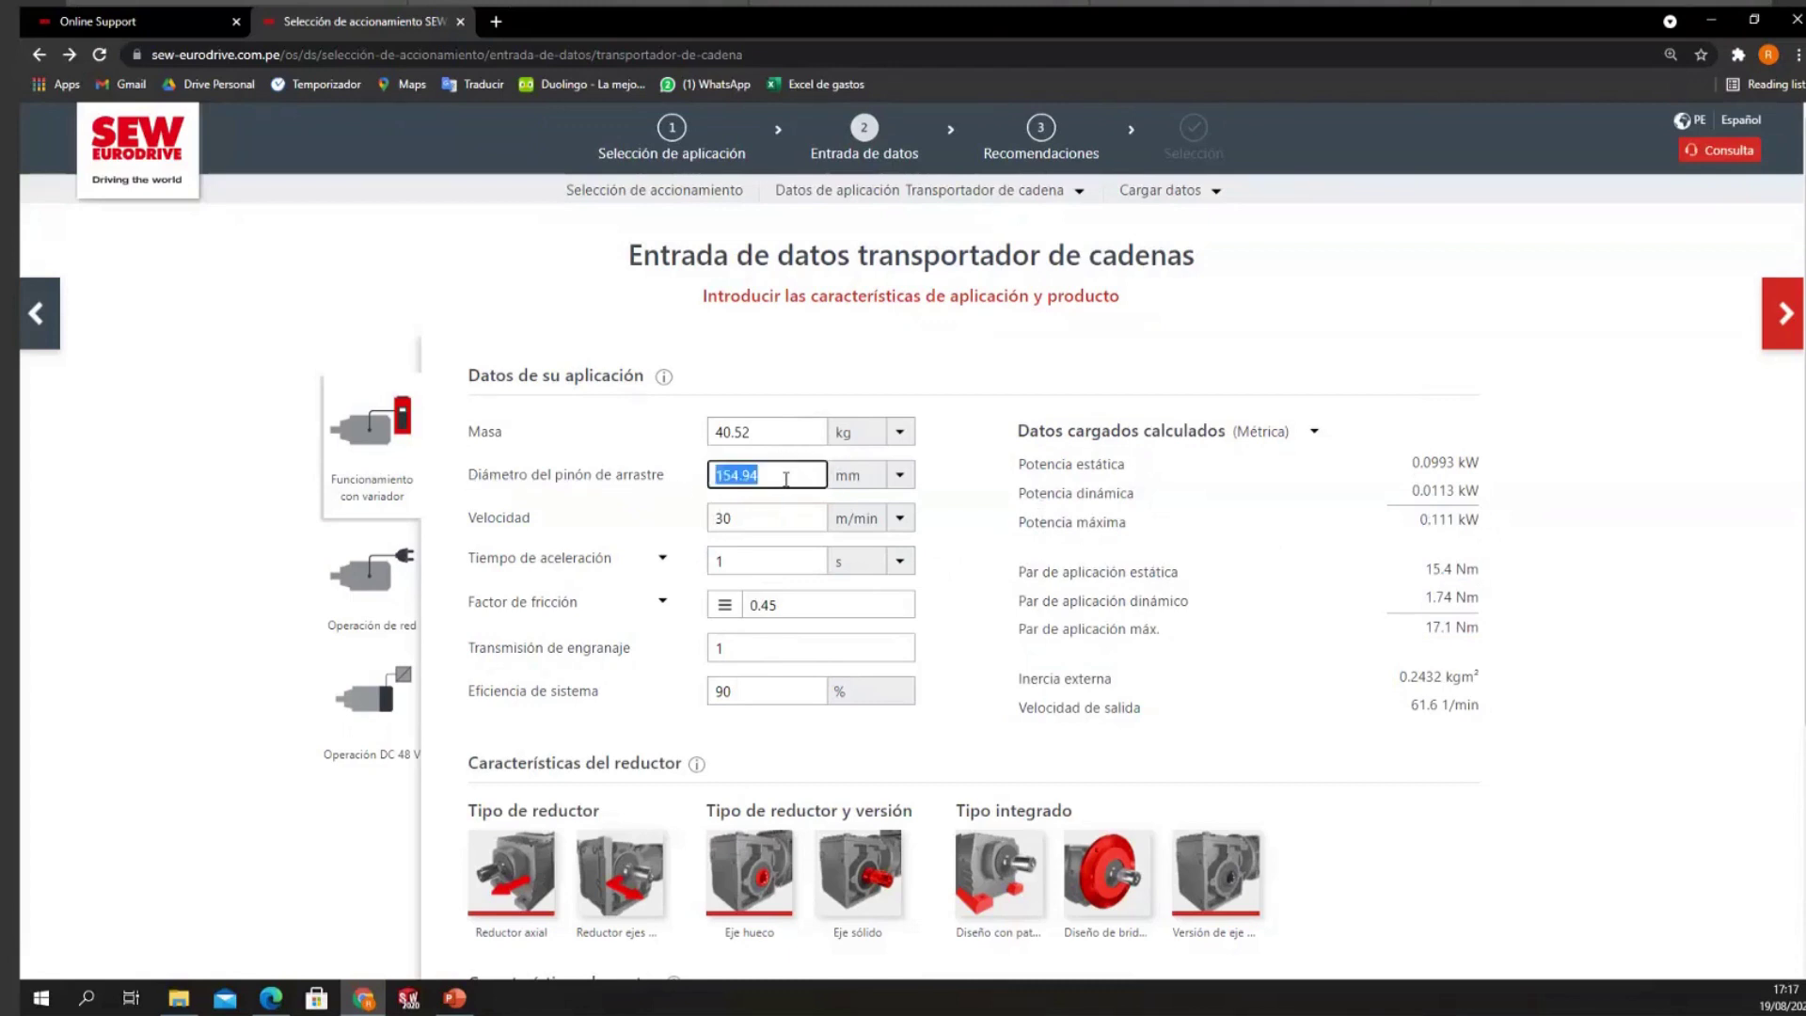
{"action": "key", "text": "BackSpace"}
{"action": "type", "text": "3"}
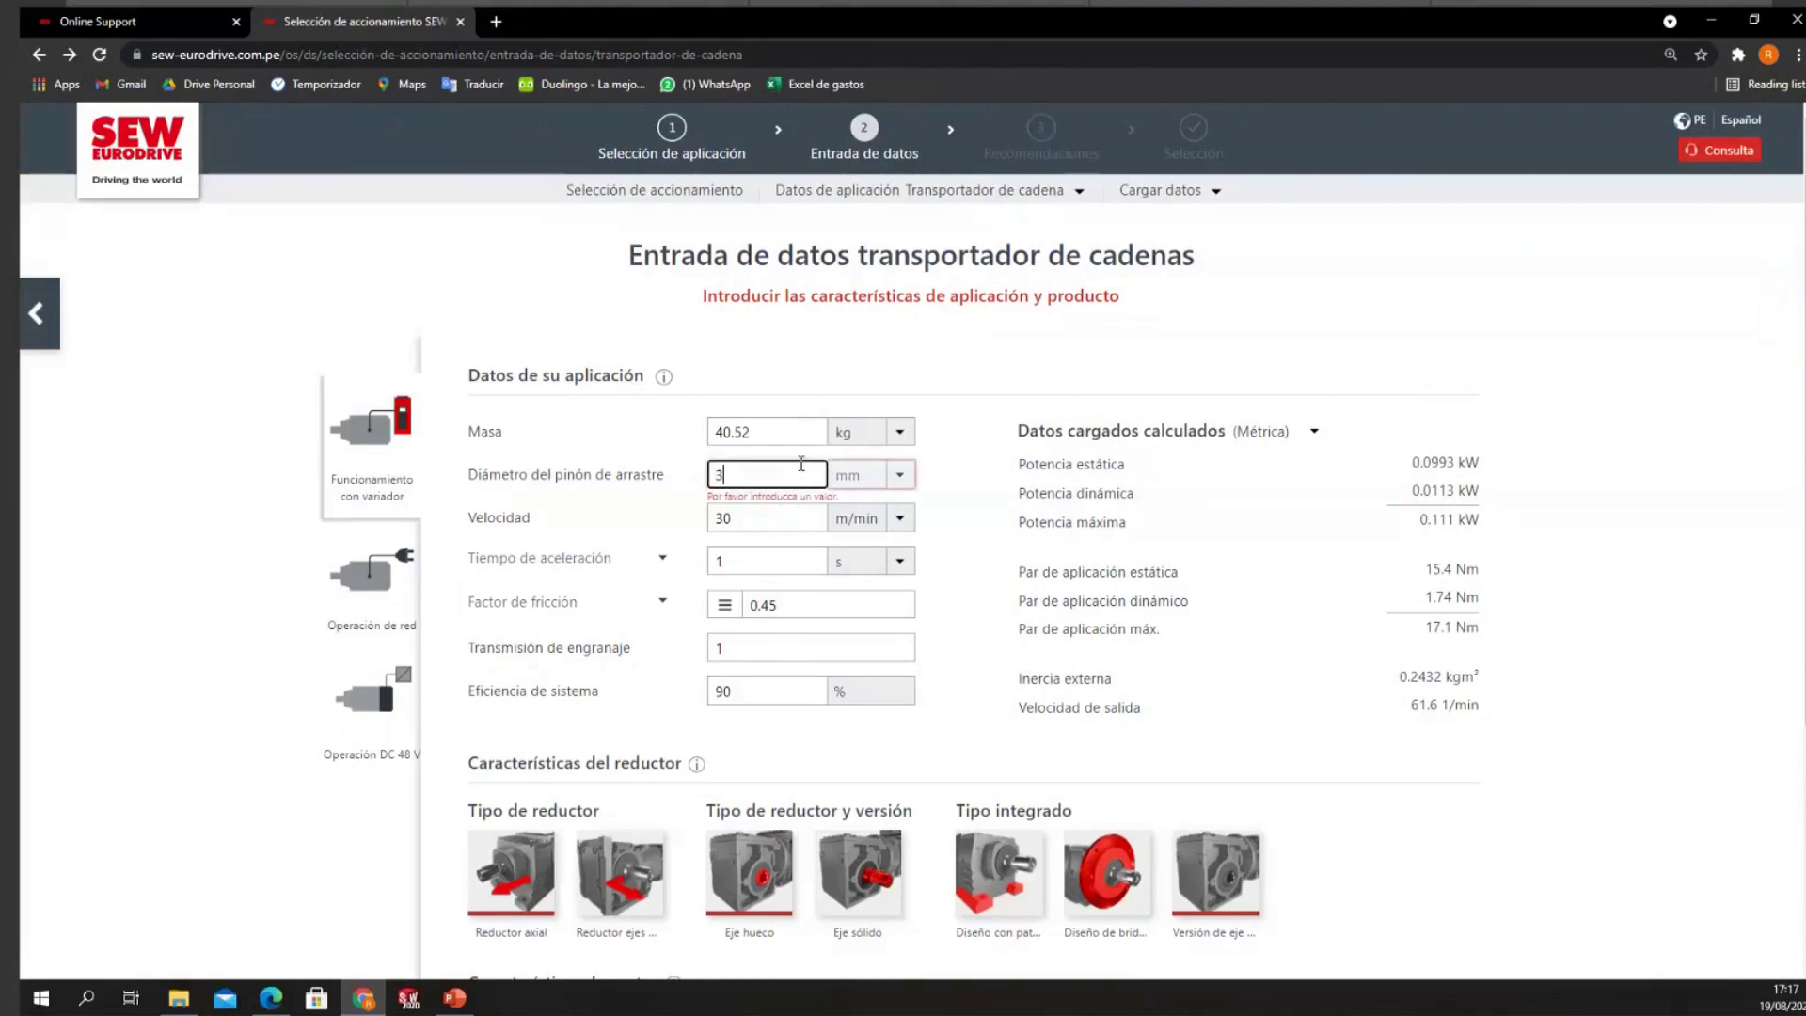
{"action": "type", "text": "00"}
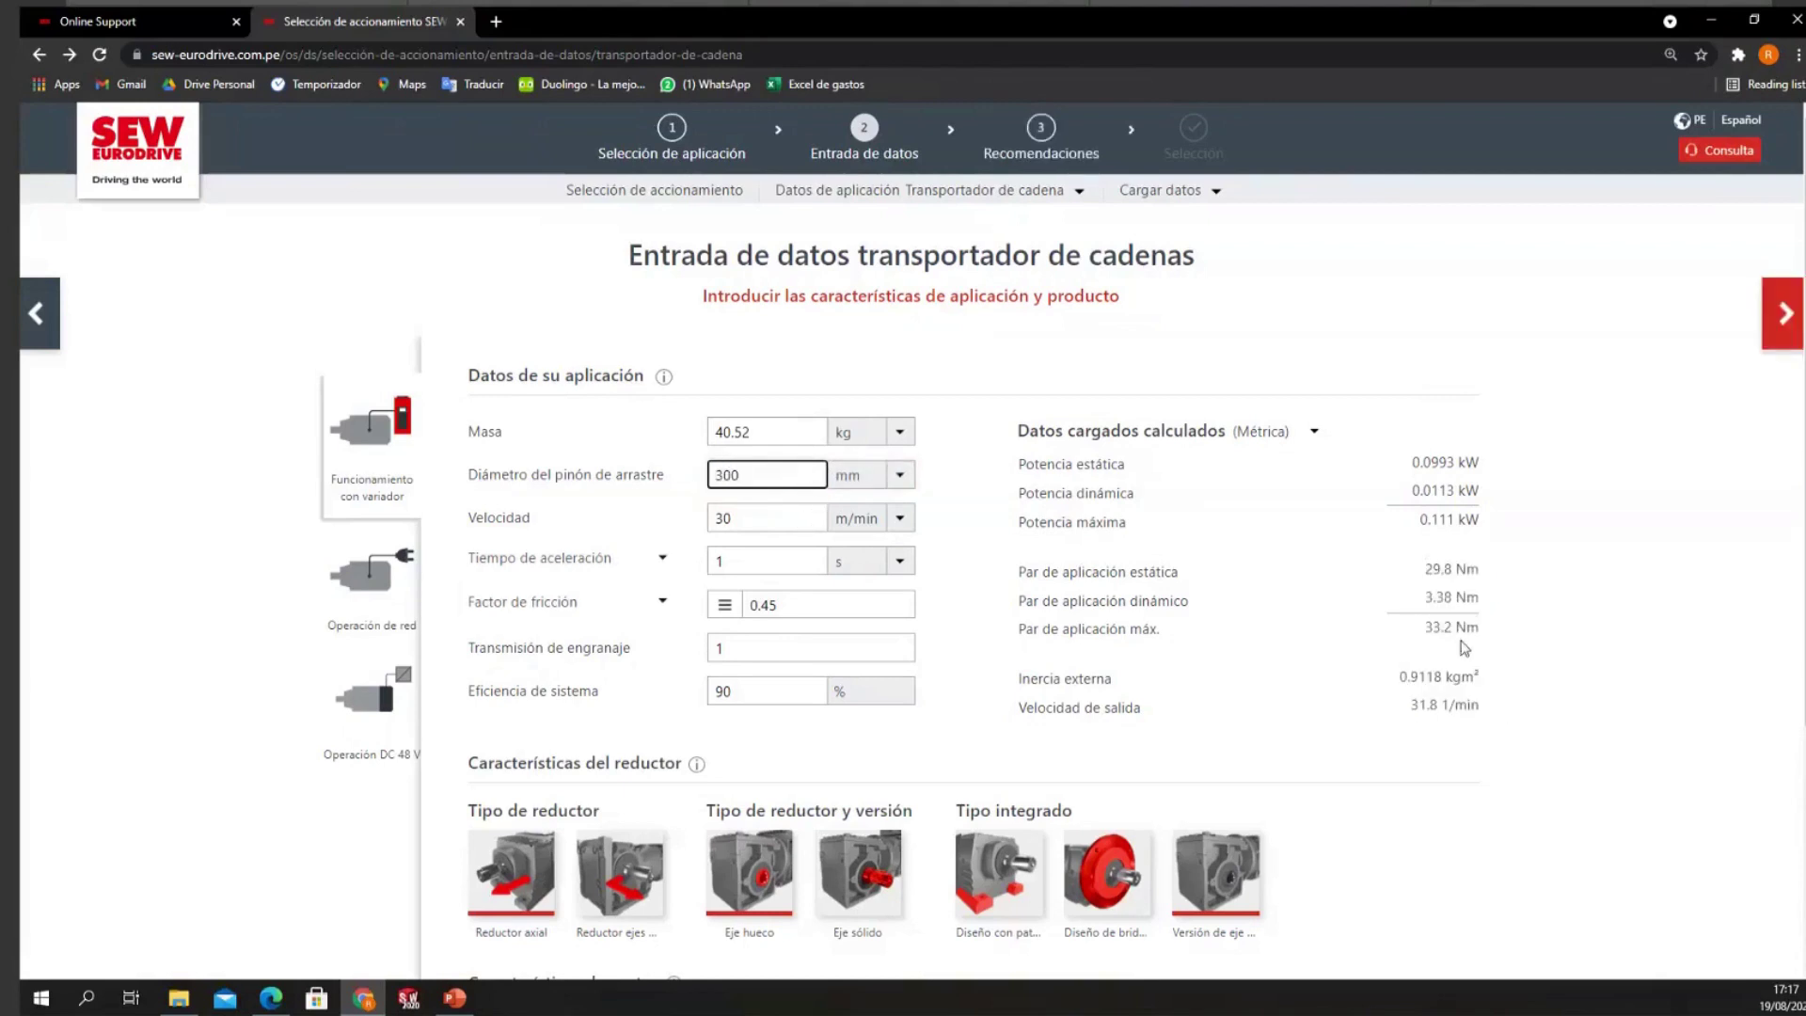
{"action": "double_click", "coordinate": [704, 477]}
{"action": "key", "text": "ctrl+v"}
{"action": "left_click", "coordinate": [780, 547]}
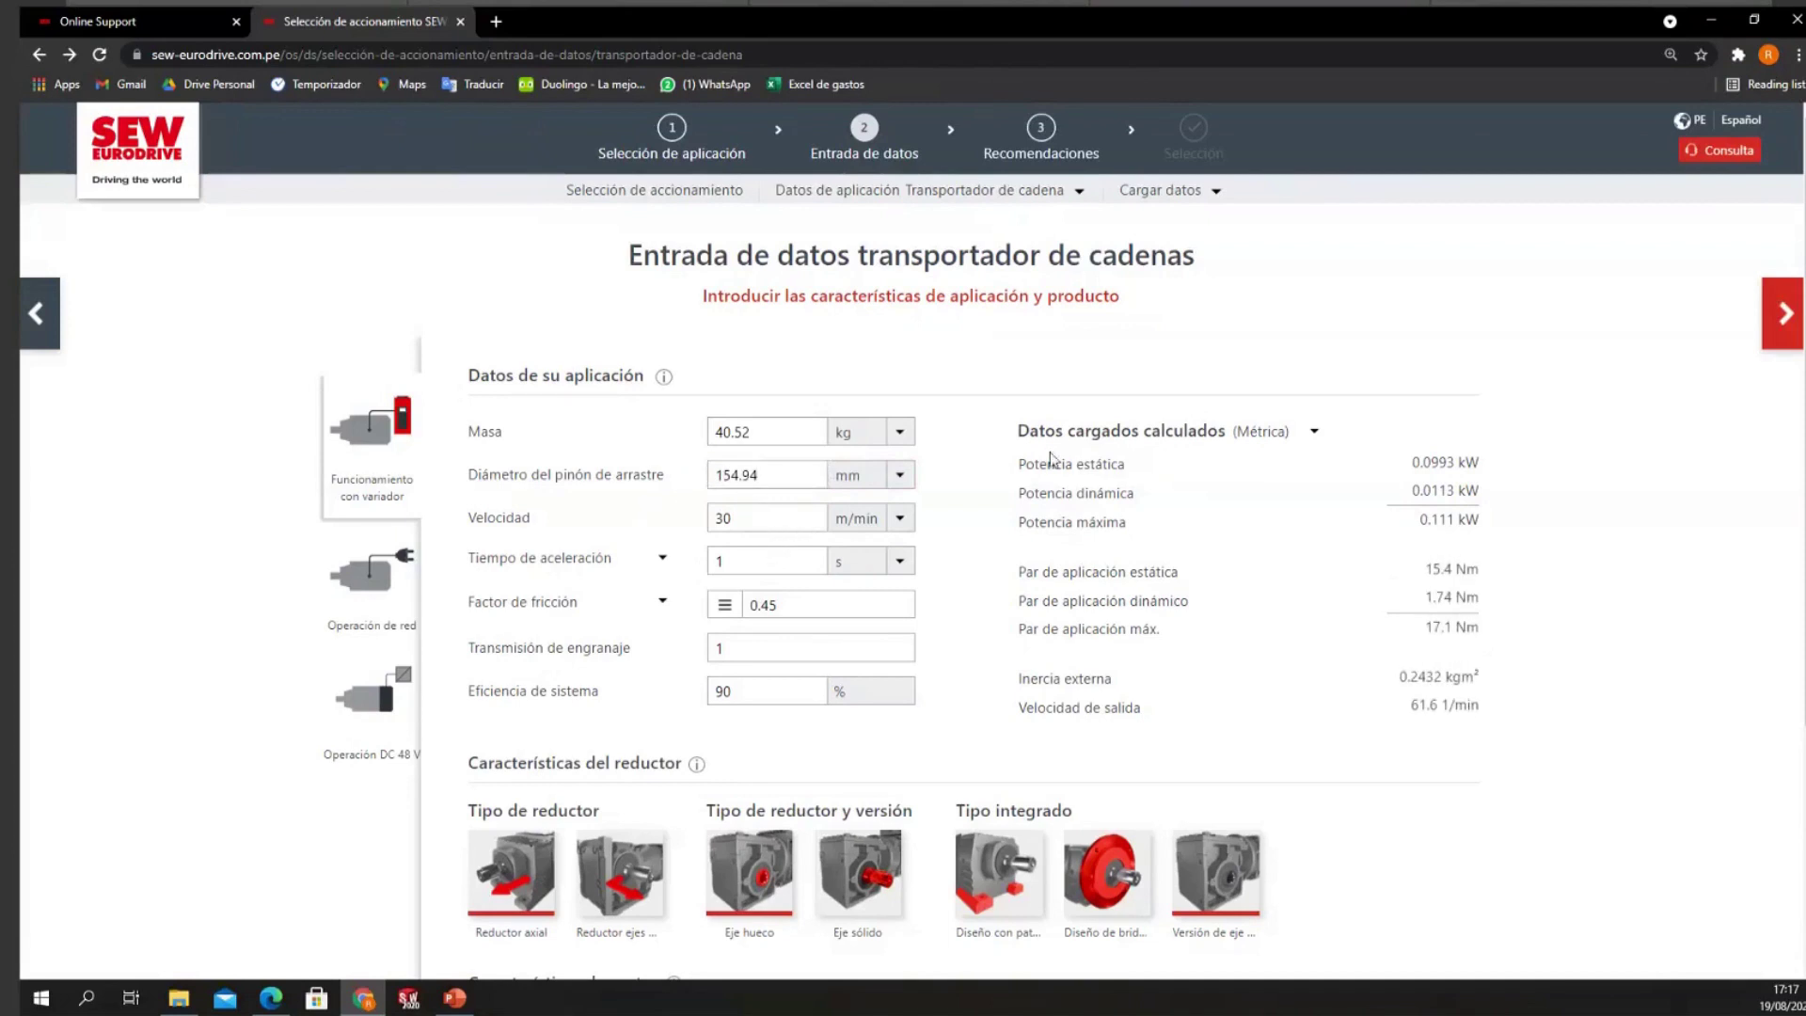
Step: Examine the calculated external inertia and output speed alongside the entered conveyor speed
{"action": "double_click", "coordinate": [1401, 676]}
{"action": "left_click_drag", "start_coordinate": [1411, 705], "coordinate": [1454, 707]}
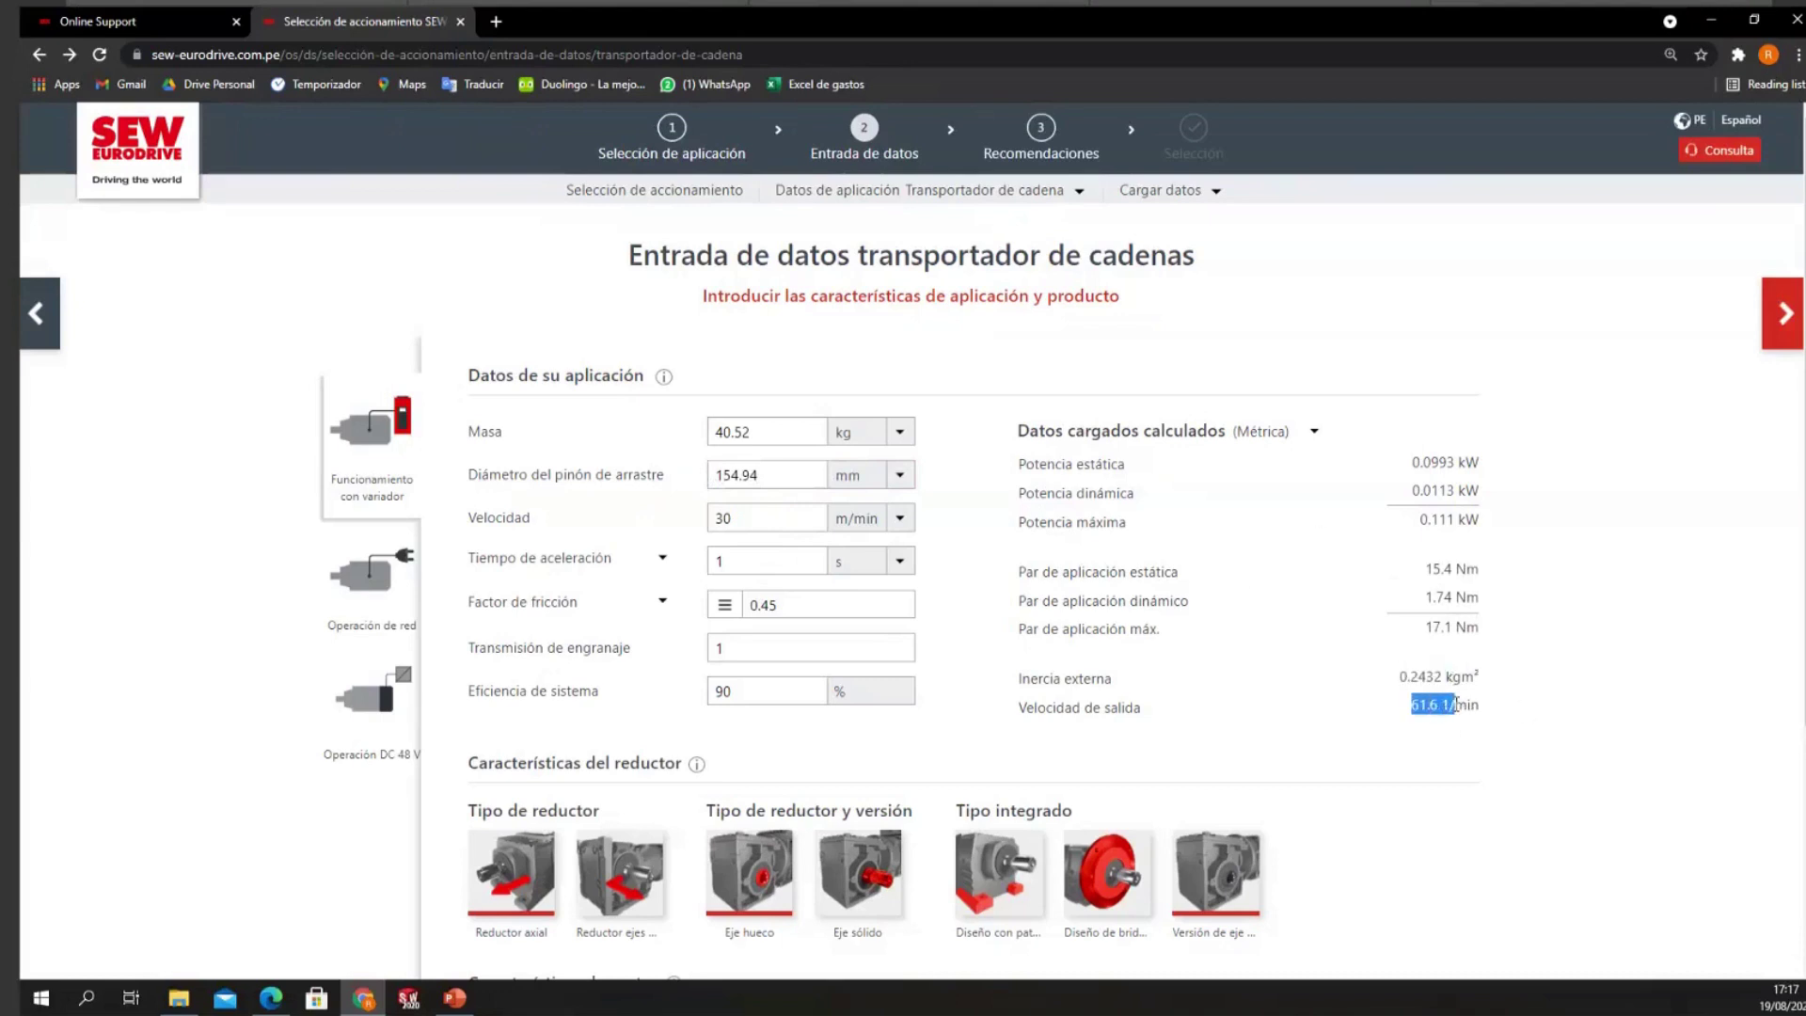
{"action": "double_click", "coordinate": [726, 519]}
Step: Set the gear unit type to the Reductor ejes option instead of Reductor axial
{"action": "scroll", "coordinate": [726, 531], "scroll_direction": "down", "scroll_amount": 1}
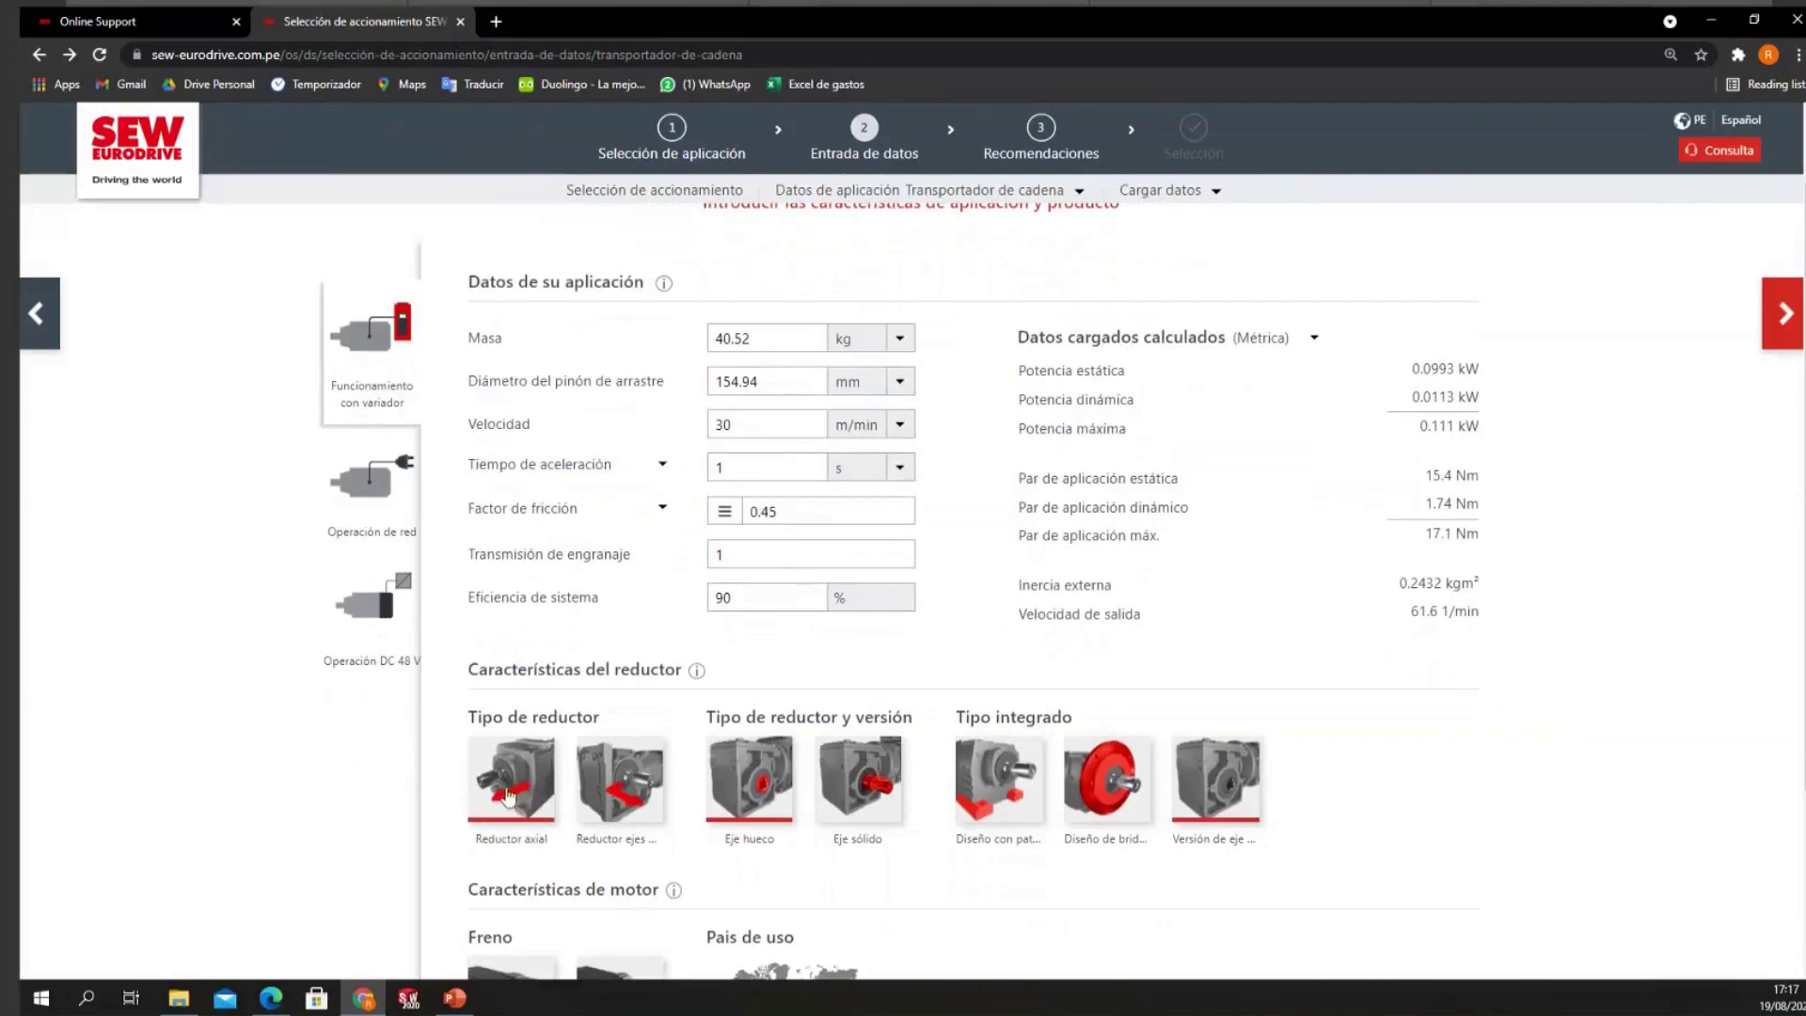
{"action": "double_click", "coordinate": [520, 845]}
{"action": "left_click", "coordinate": [449, 821]}
{"action": "left_click", "coordinate": [631, 790]}
{"action": "left_click", "coordinate": [537, 780]}
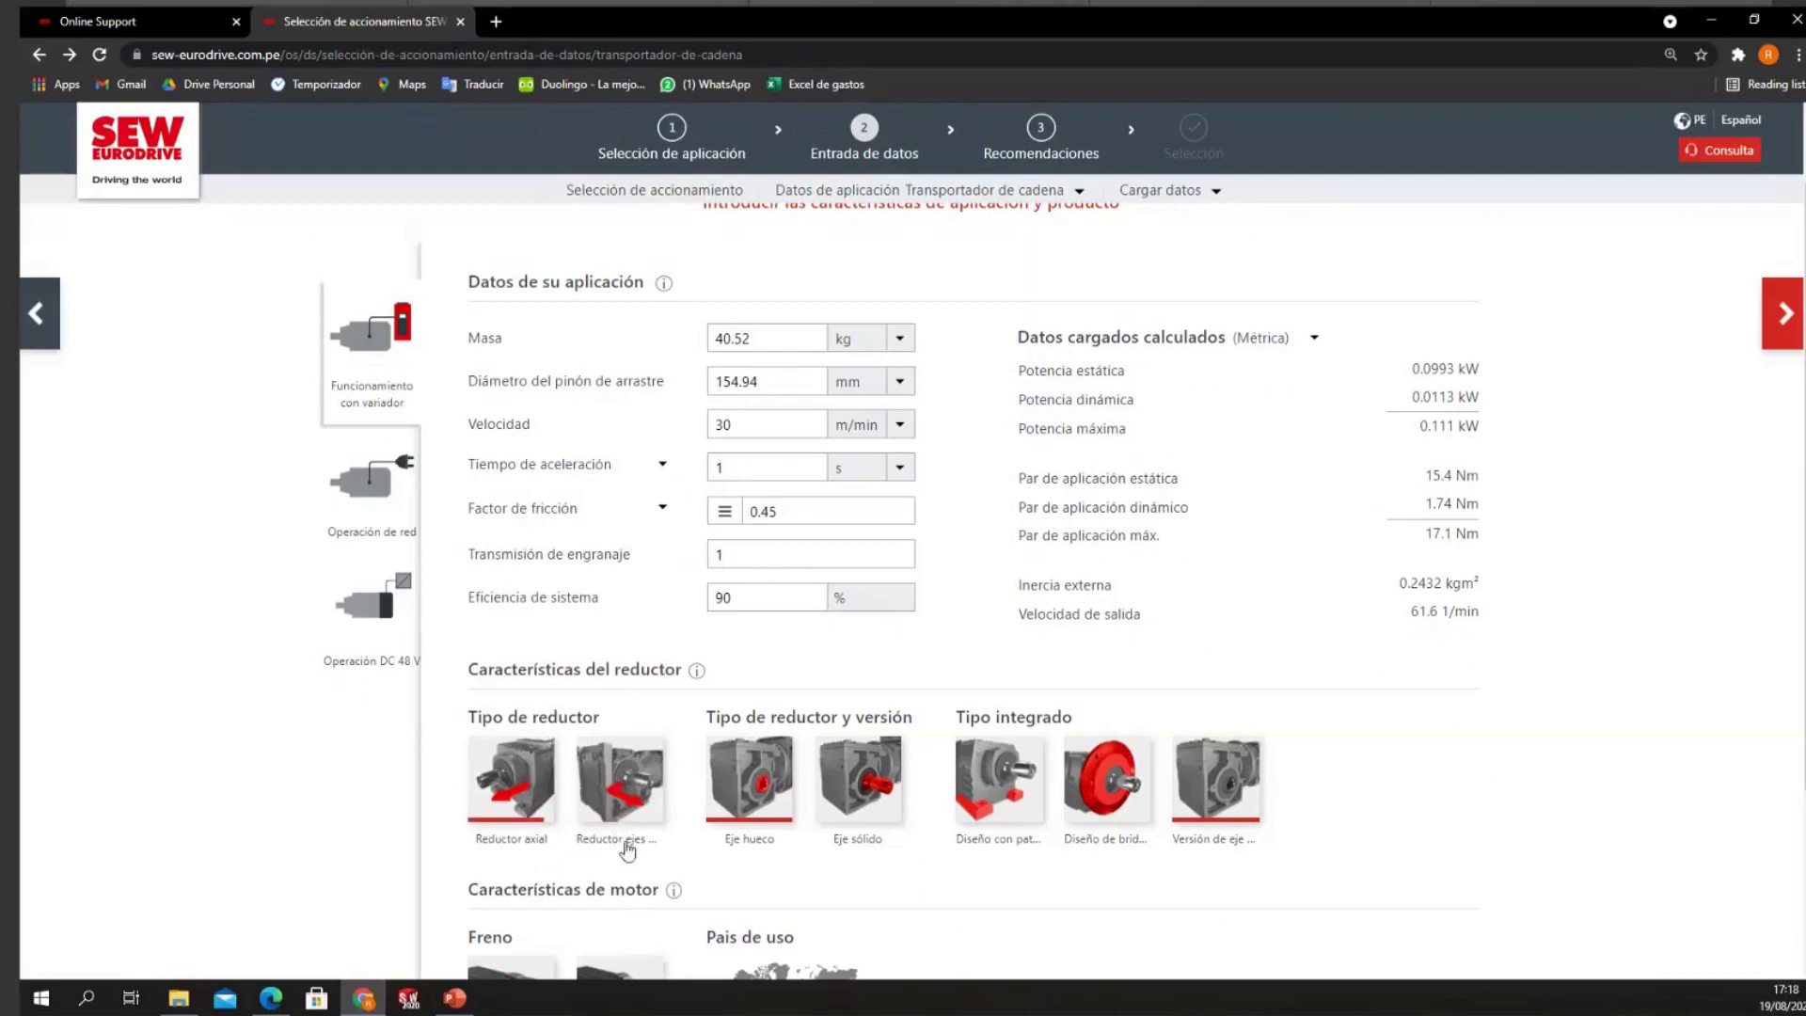
{"action": "left_click", "coordinate": [628, 795]}
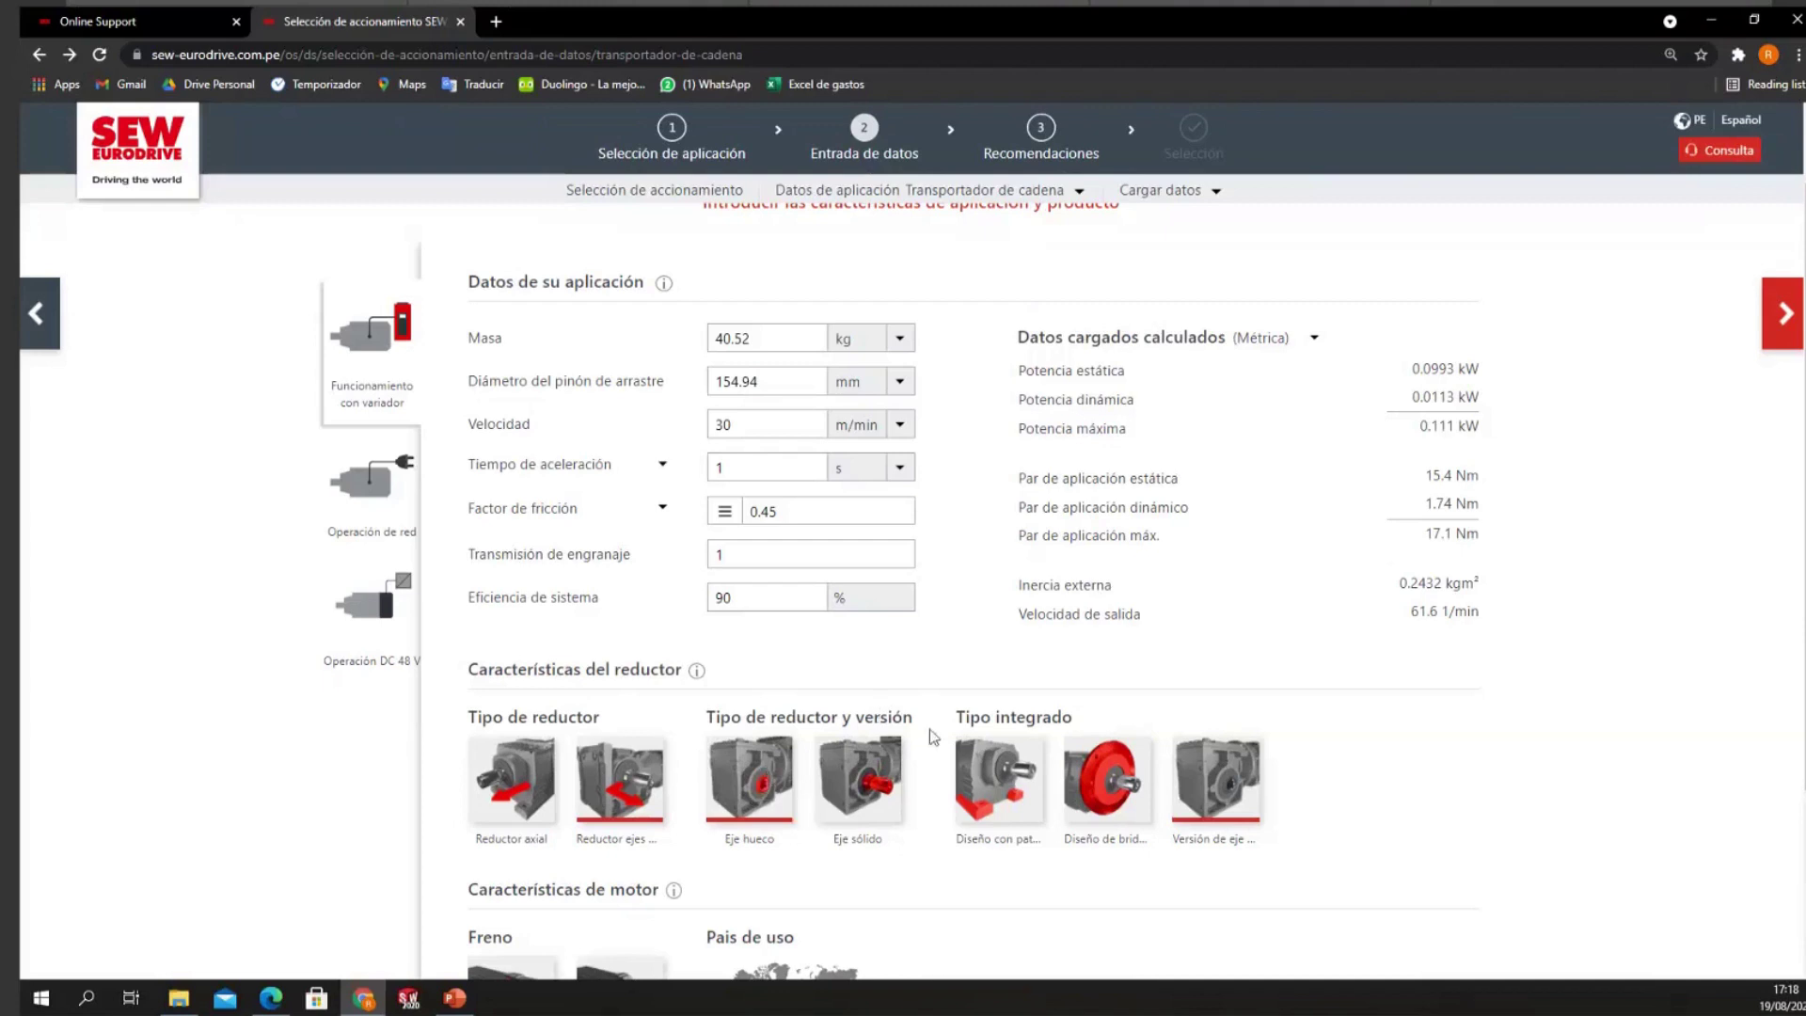
Step: Try the foot-mounted and flange-mounted integrated types, and return to the Versión de eje option
{"action": "left_click", "coordinate": [992, 771]}
{"action": "left_click", "coordinate": [1089, 772]}
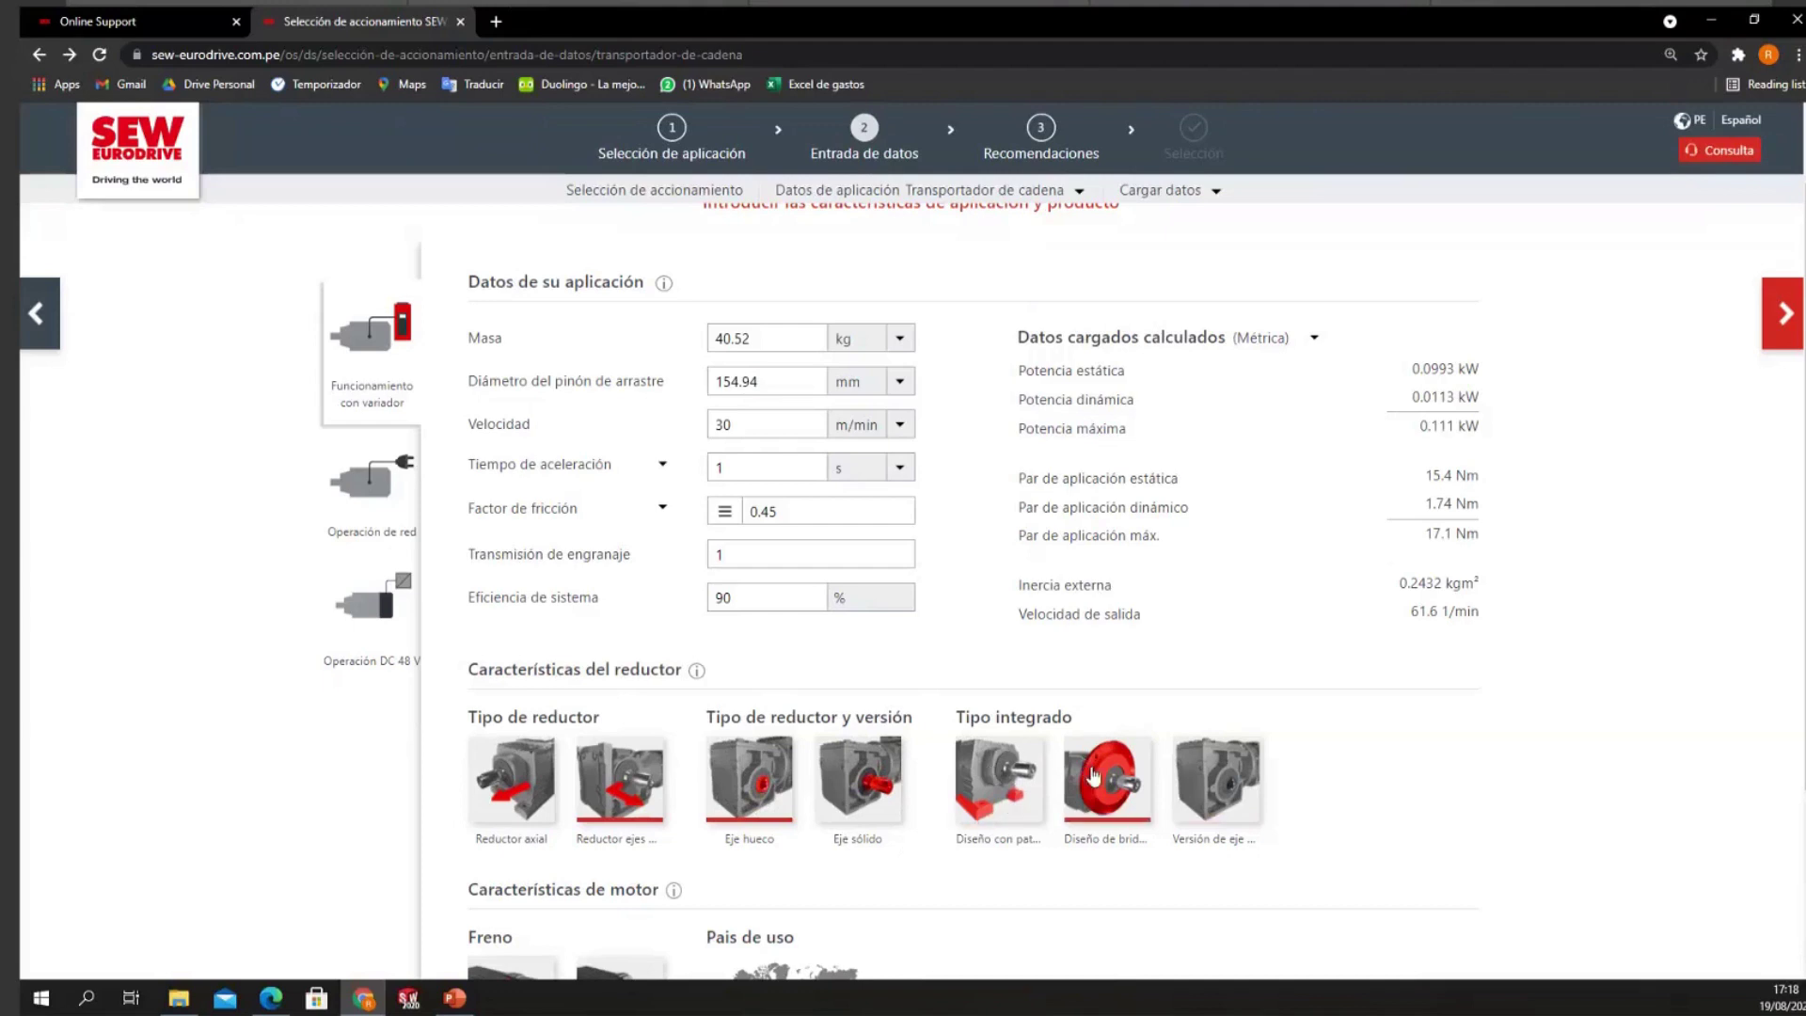
{"action": "left_click", "coordinate": [1201, 779]}
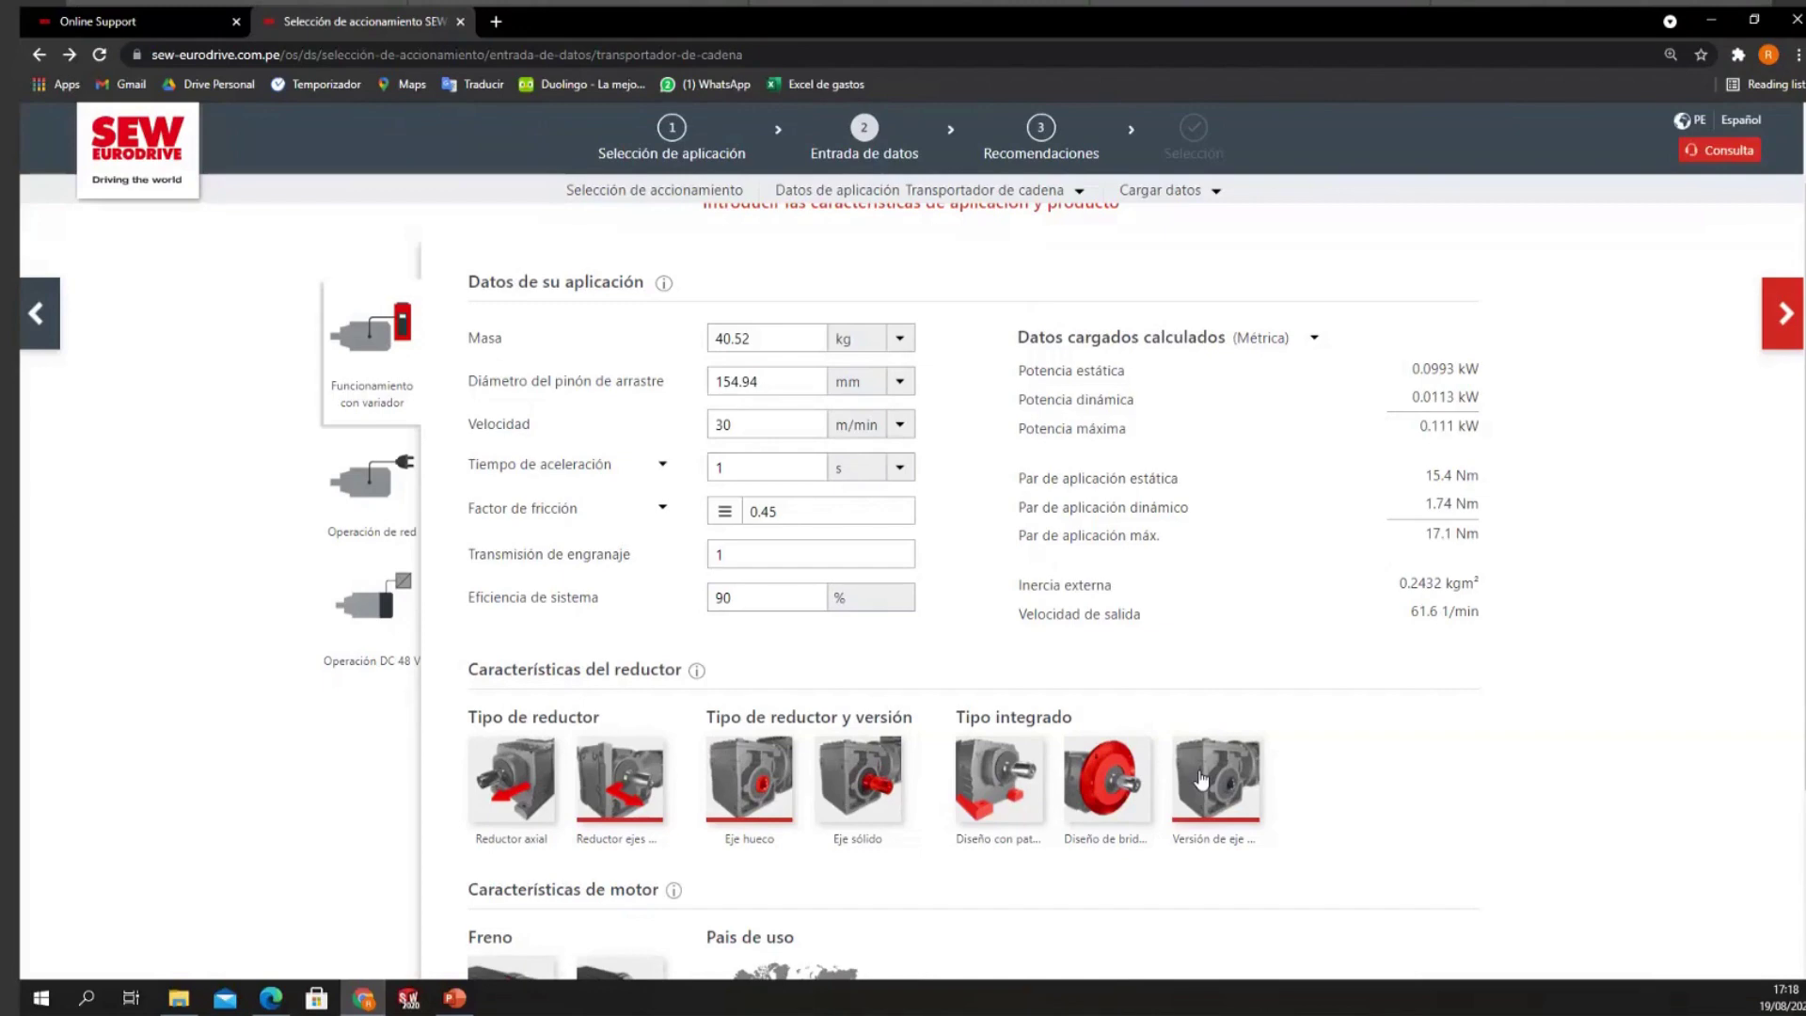
Step: Set the motor's brake option to Sin freno
{"action": "scroll", "coordinate": [1195, 762], "scroll_direction": "down", "scroll_amount": 2}
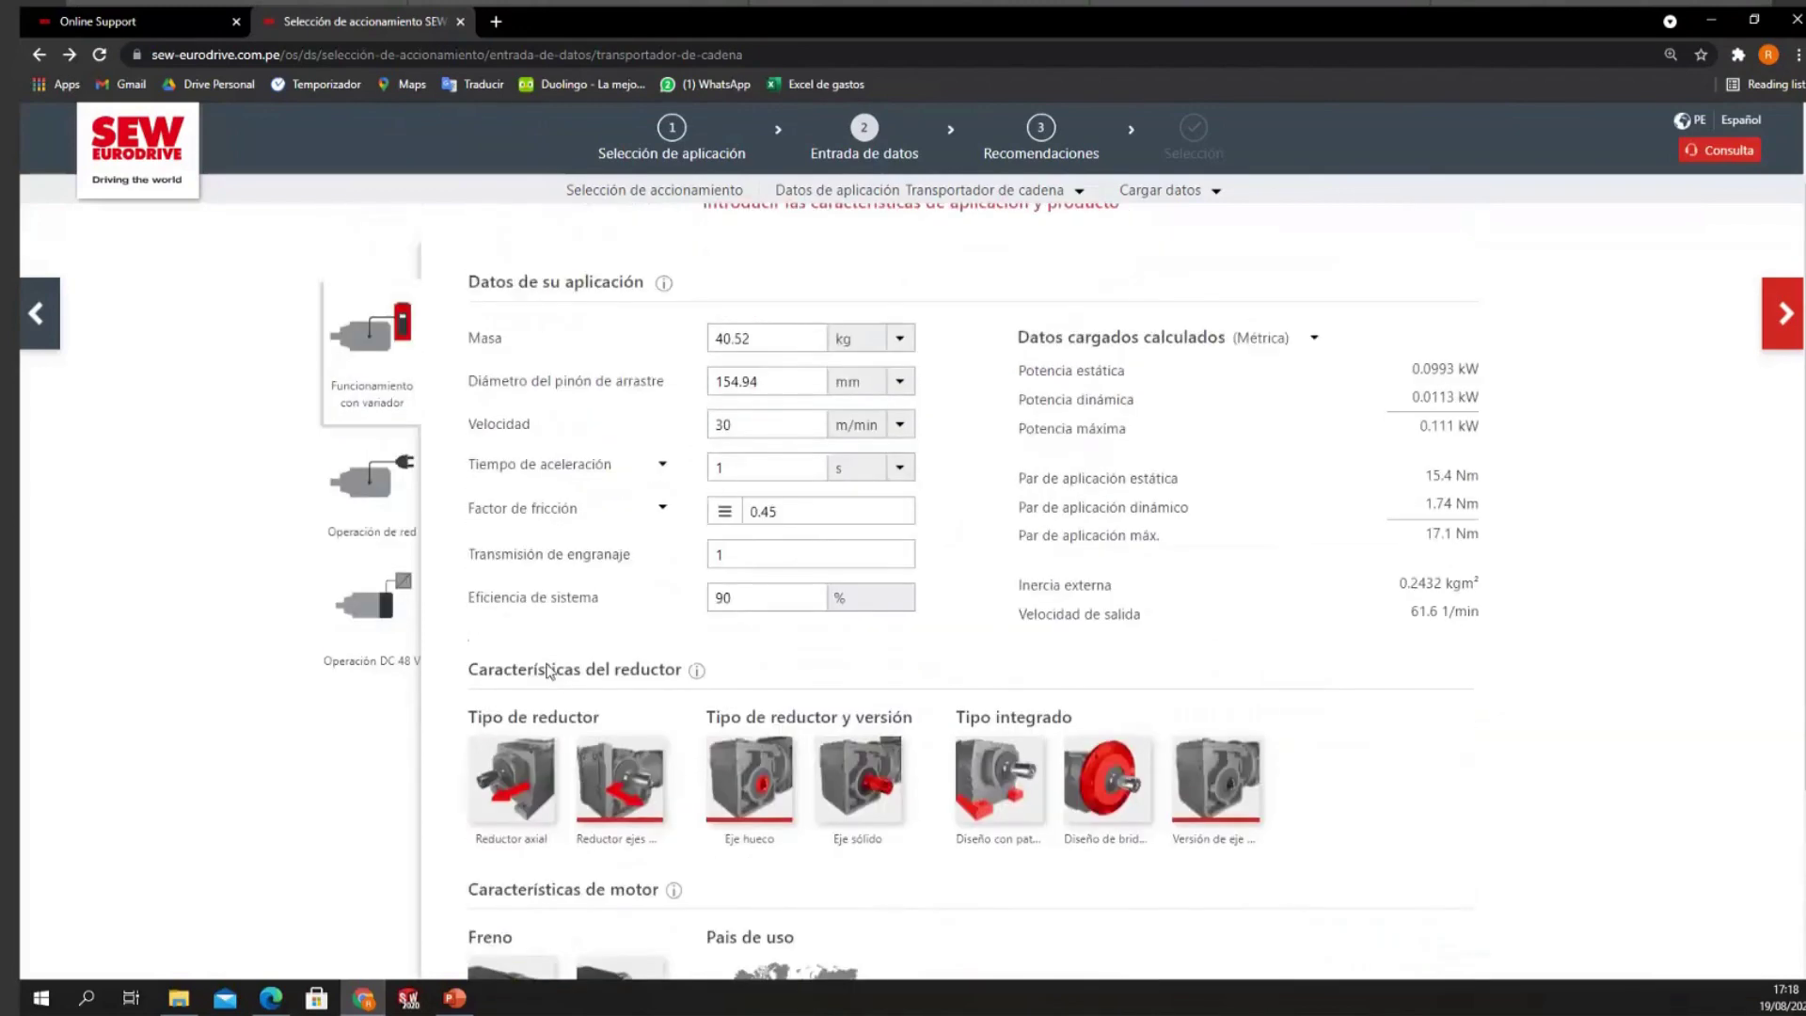
{"action": "scroll", "coordinate": [499, 790], "scroll_direction": "down", "scroll_amount": 2}
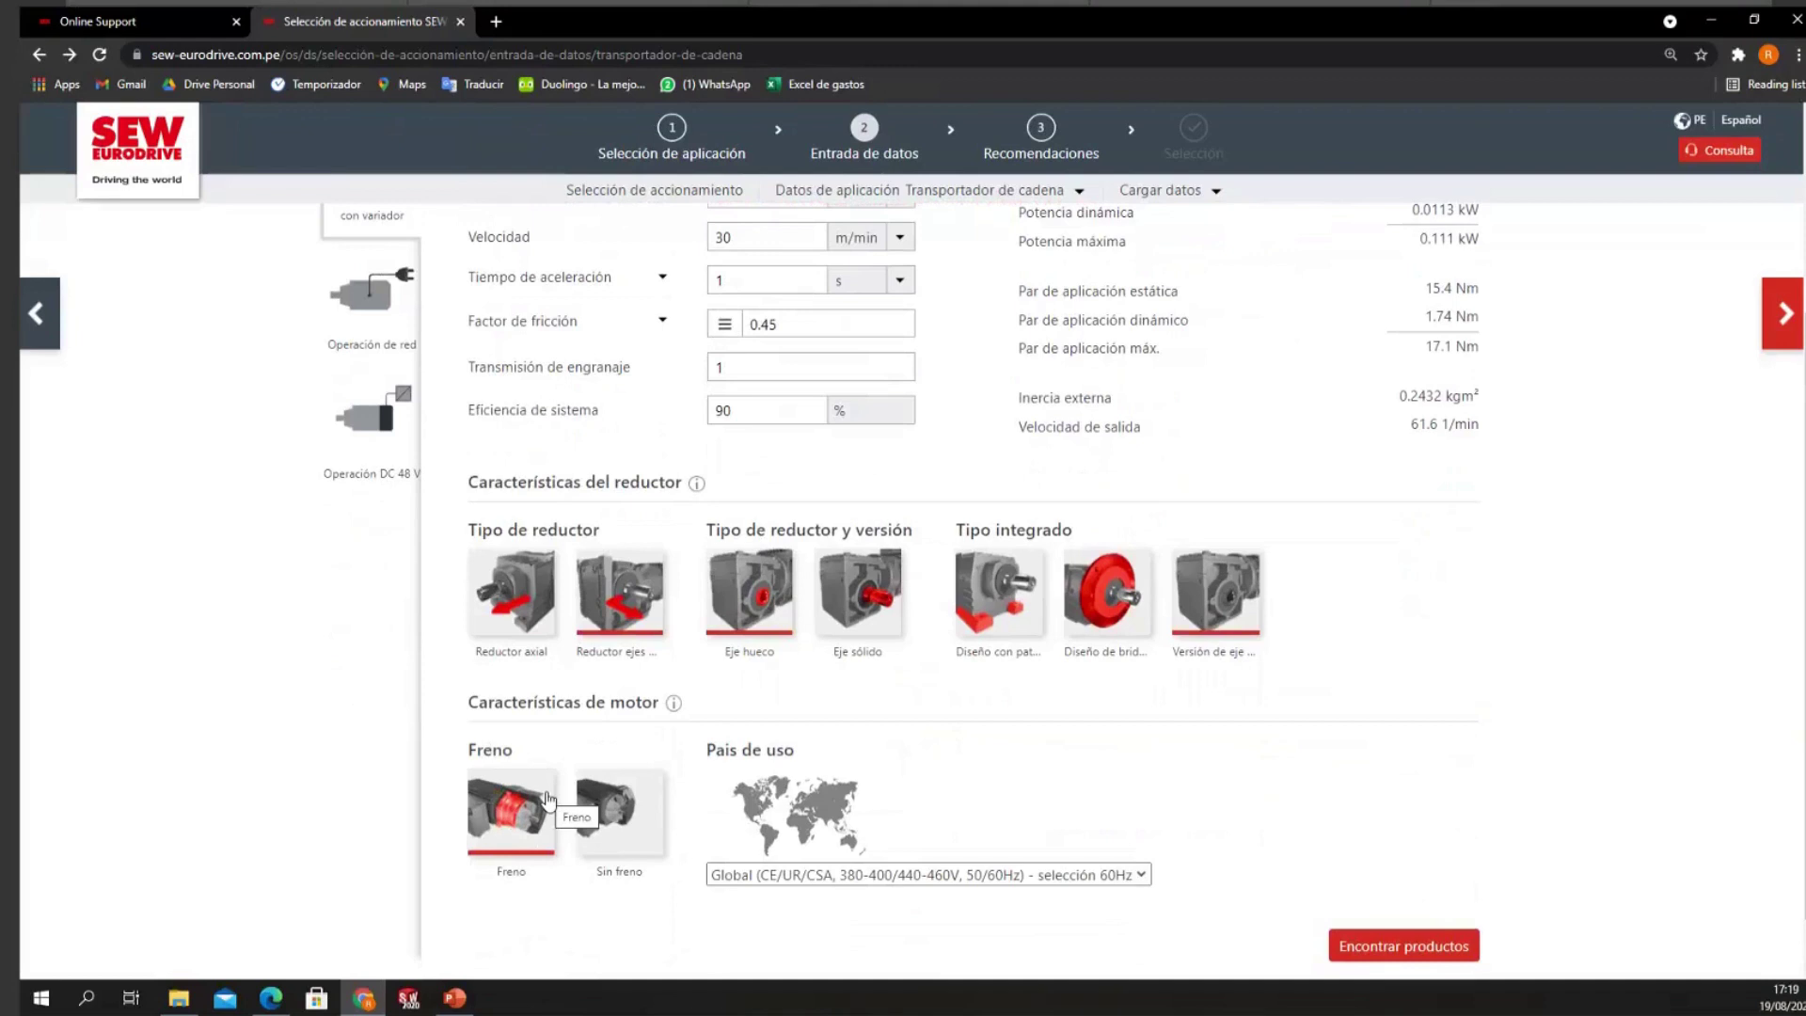
{"action": "left_click", "coordinate": [625, 816]}
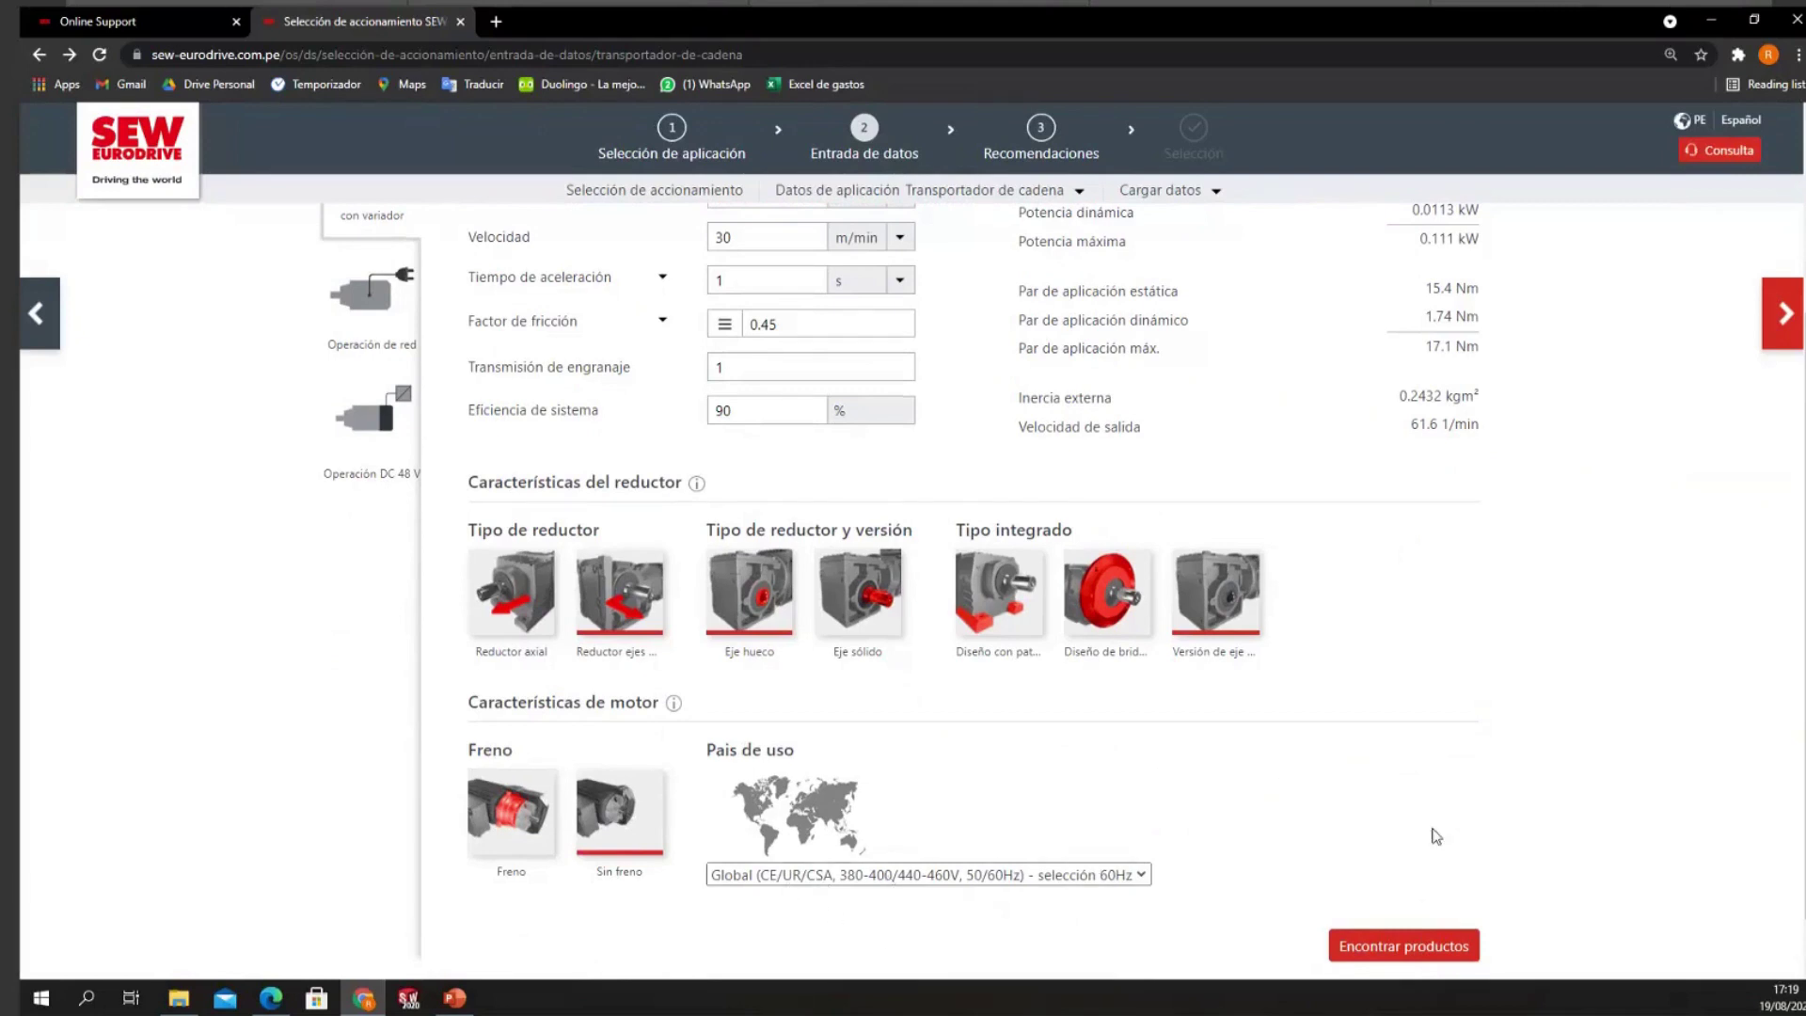
Step: Check the complete set of application data and open the product recommendations for the chain conveyor
{"action": "scroll", "coordinate": [1431, 834], "scroll_direction": "up", "scroll_amount": 2}
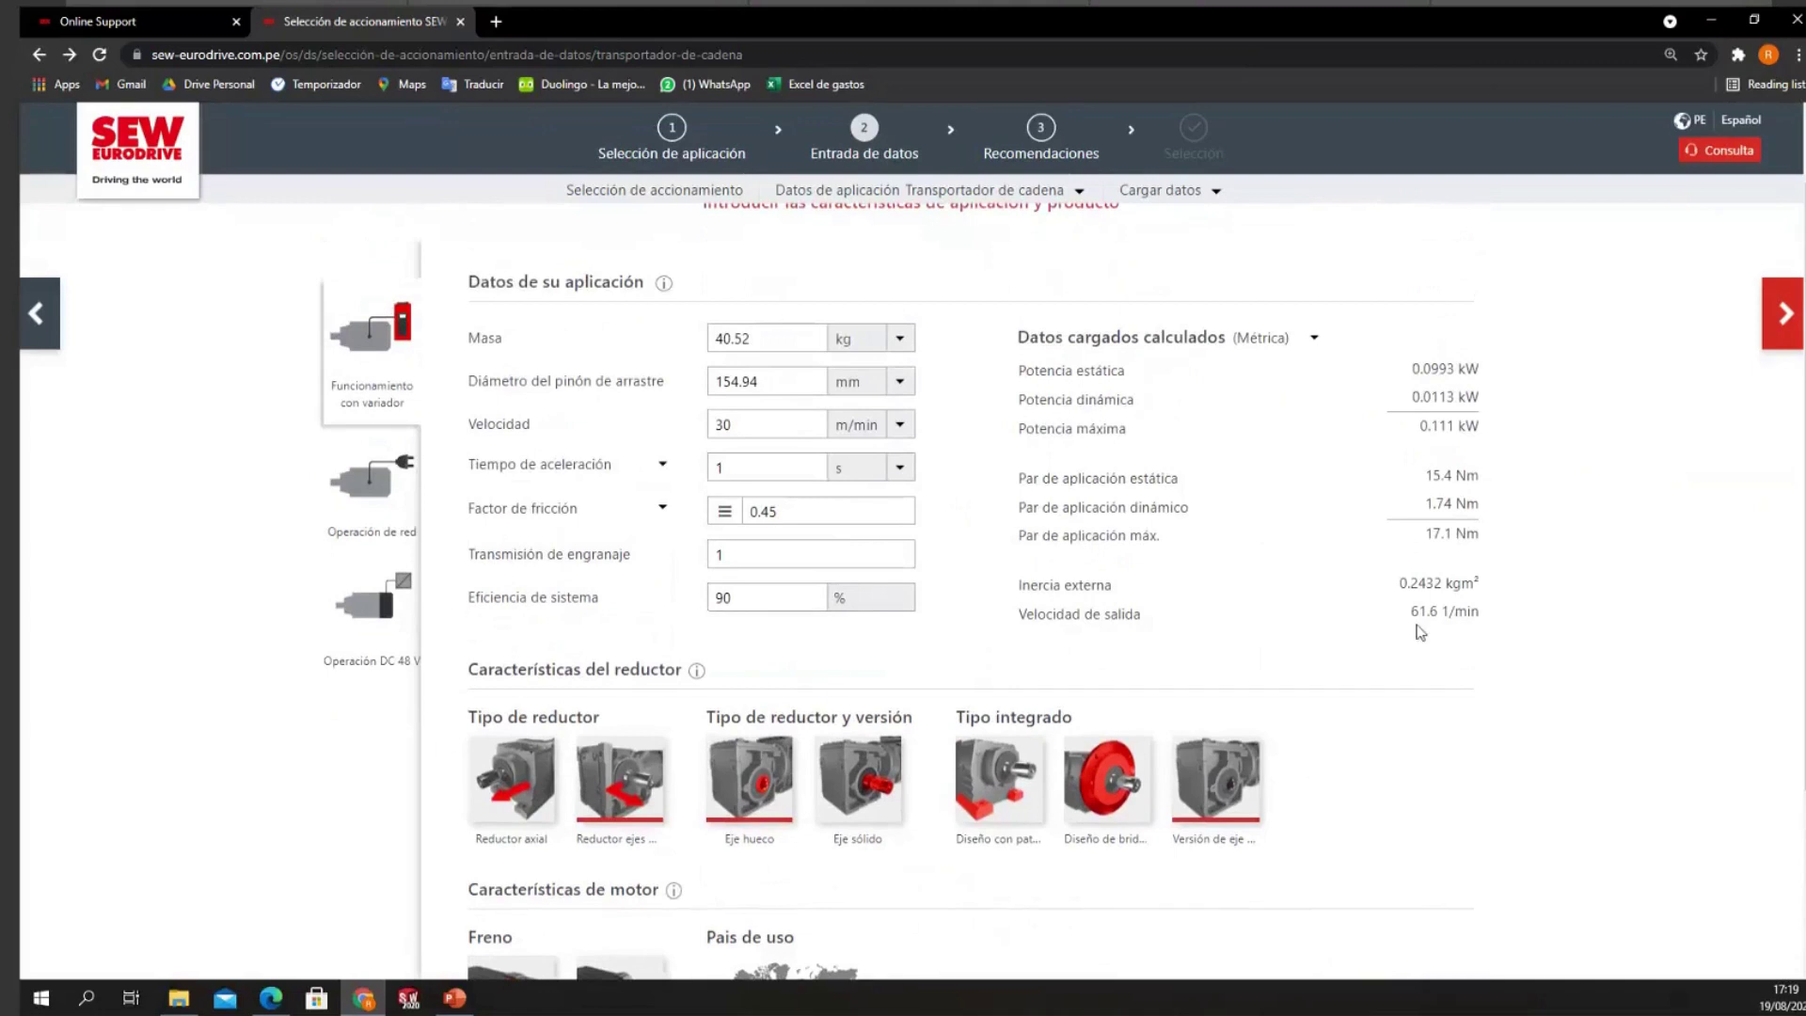
{"action": "scroll", "coordinate": [1421, 633], "scroll_direction": "down", "scroll_amount": 1}
{"action": "scroll", "coordinate": [768, 596], "scroll_direction": "up", "scroll_amount": 1}
{"action": "scroll", "coordinate": [1377, 706], "scroll_direction": "down", "scroll_amount": 1}
{"action": "scroll", "coordinate": [1376, 705], "scroll_direction": "down", "scroll_amount": 2}
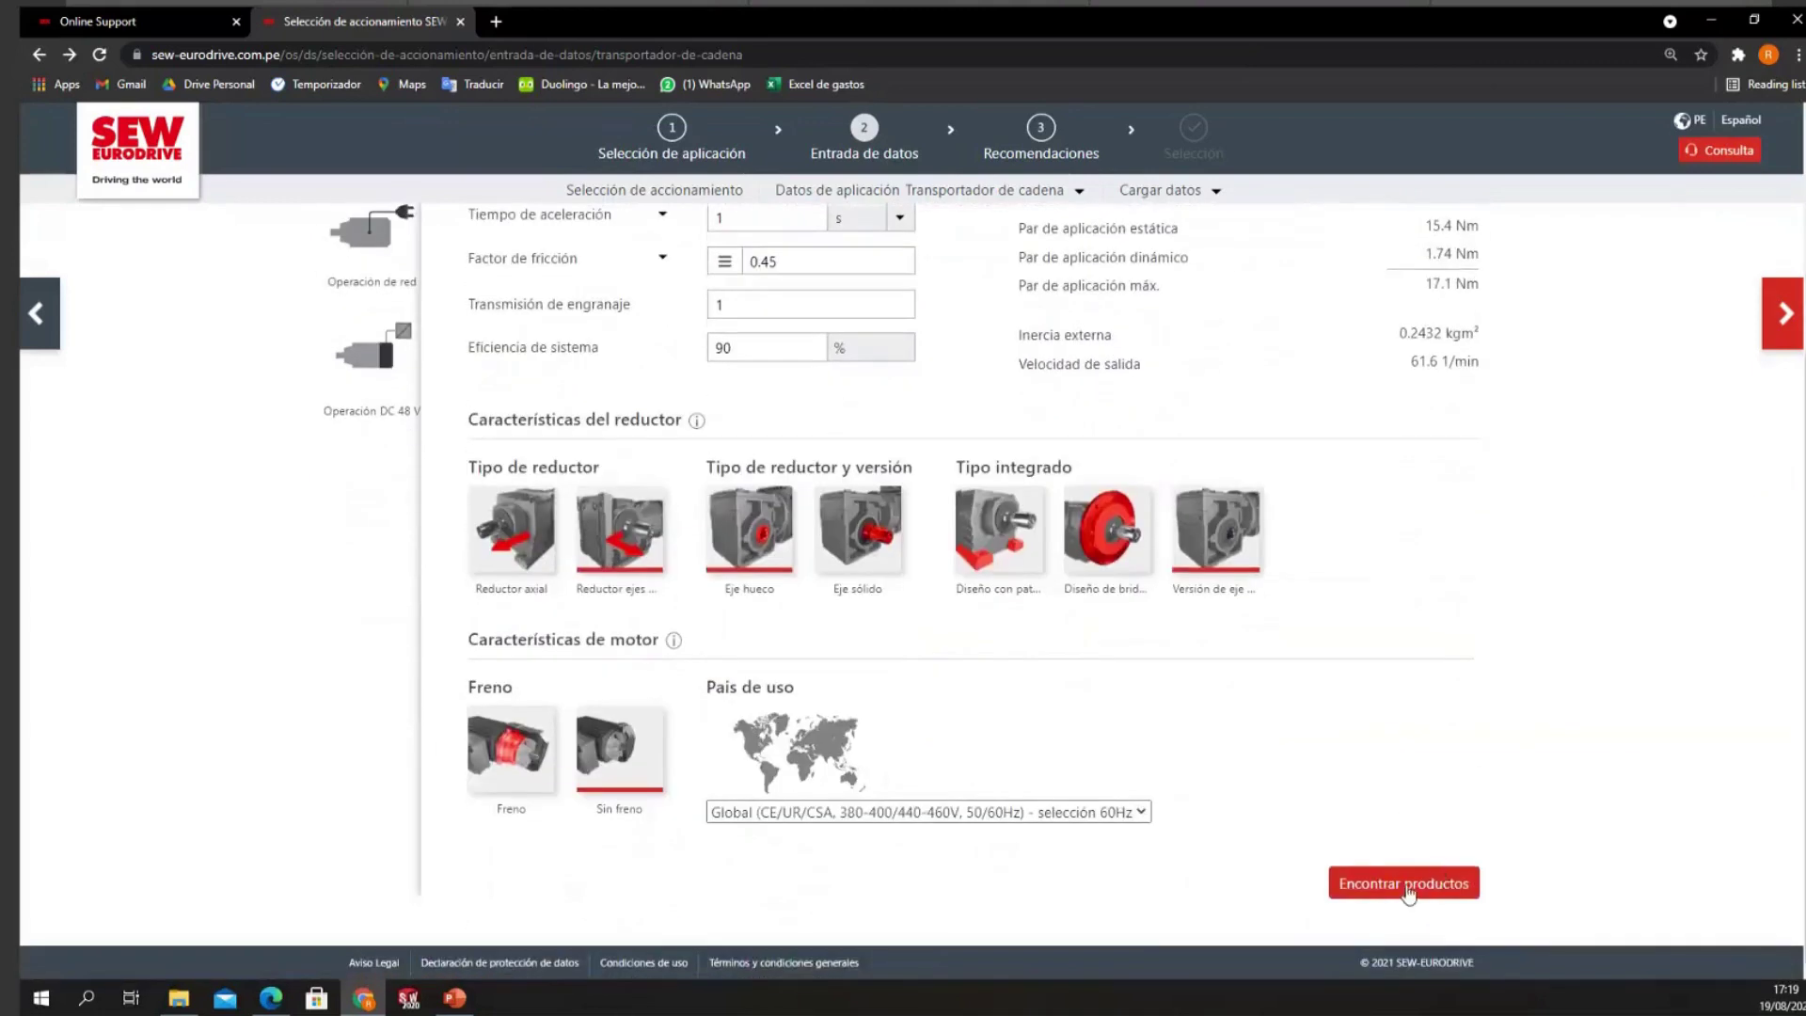
{"action": "scroll", "coordinate": [1492, 737], "scroll_direction": "up", "scroll_amount": 1}
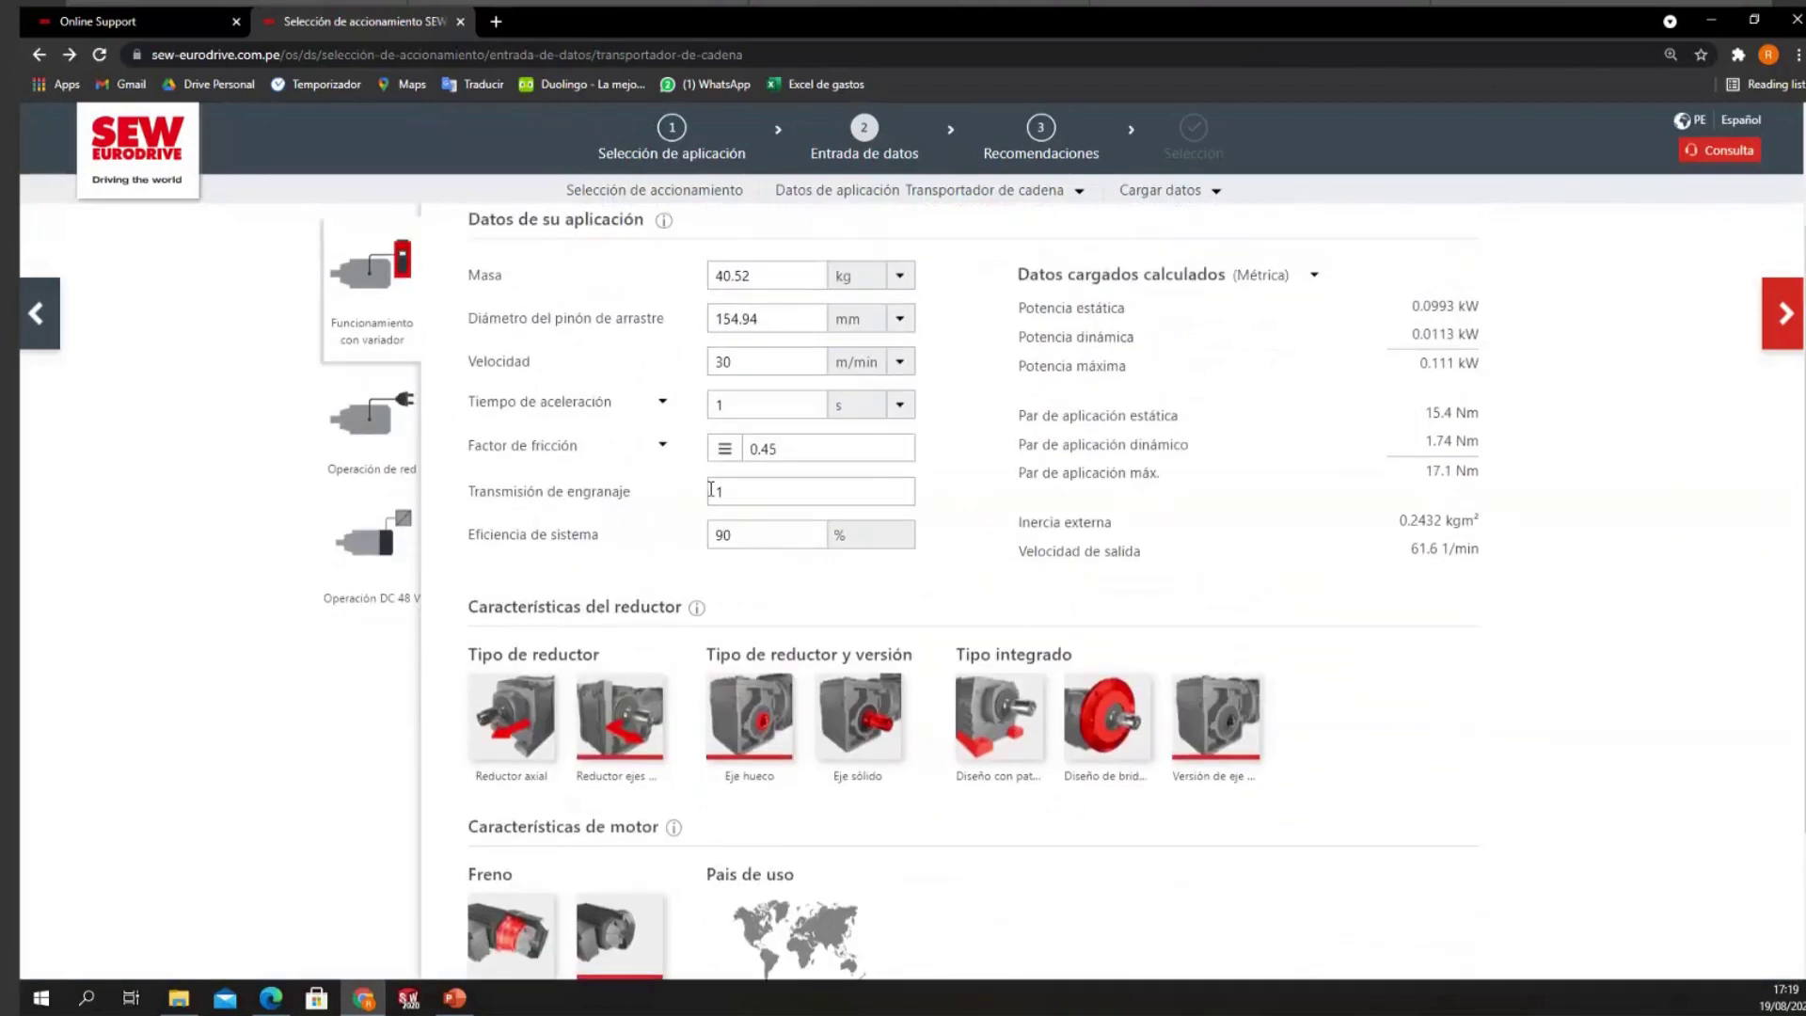
{"action": "scroll", "coordinate": [334, 372], "scroll_direction": "up", "scroll_amount": 1}
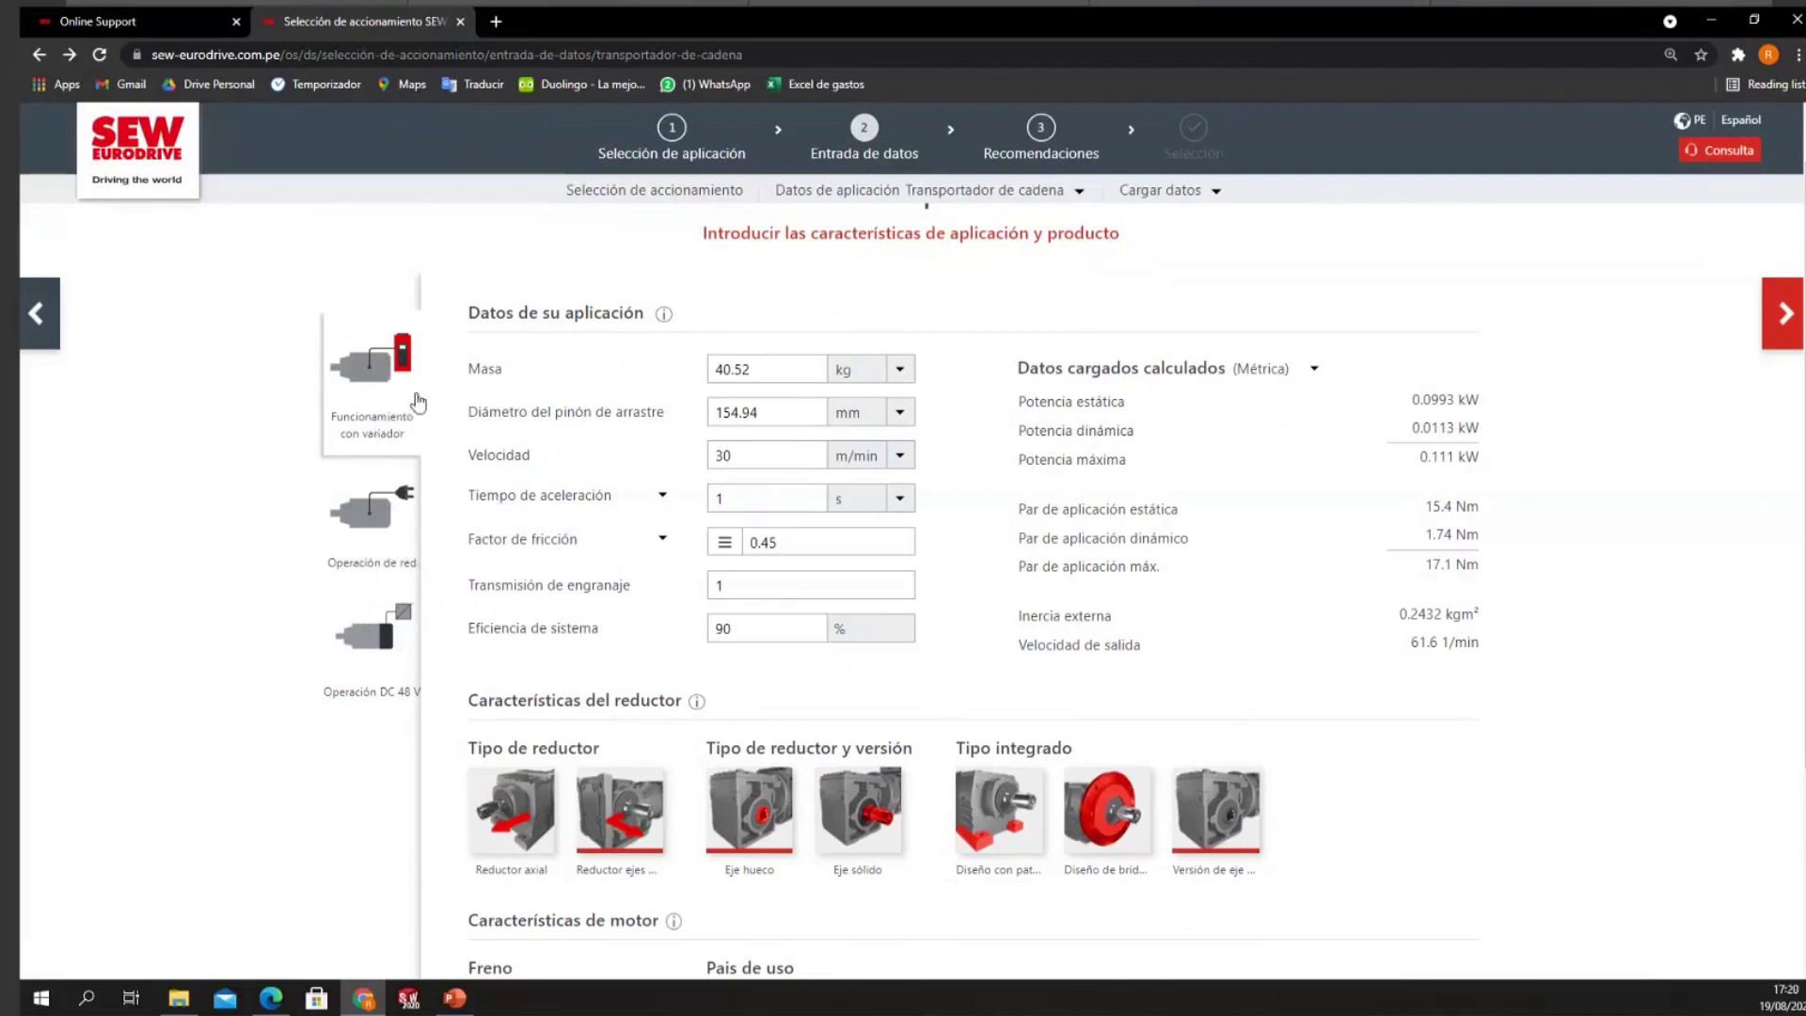
{"action": "scroll", "coordinate": [1664, 475], "scroll_direction": "down", "scroll_amount": 3}
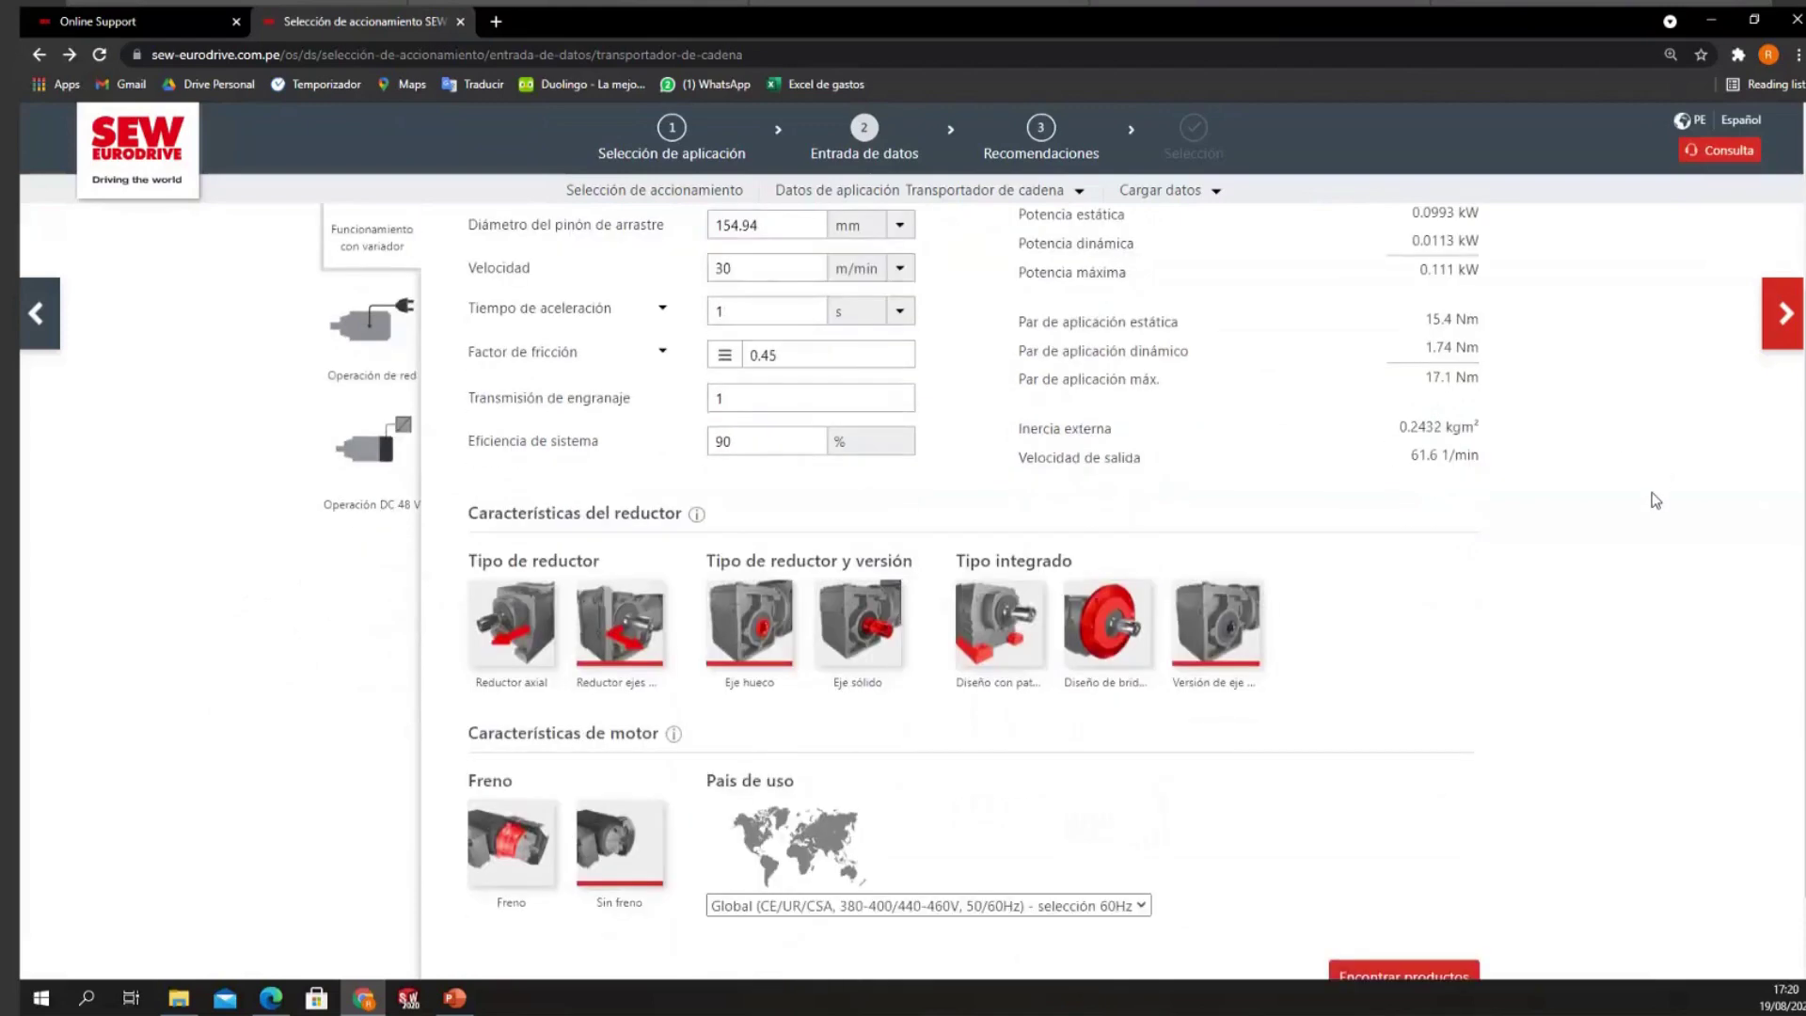
{"action": "left_click", "coordinate": [1787, 311]}
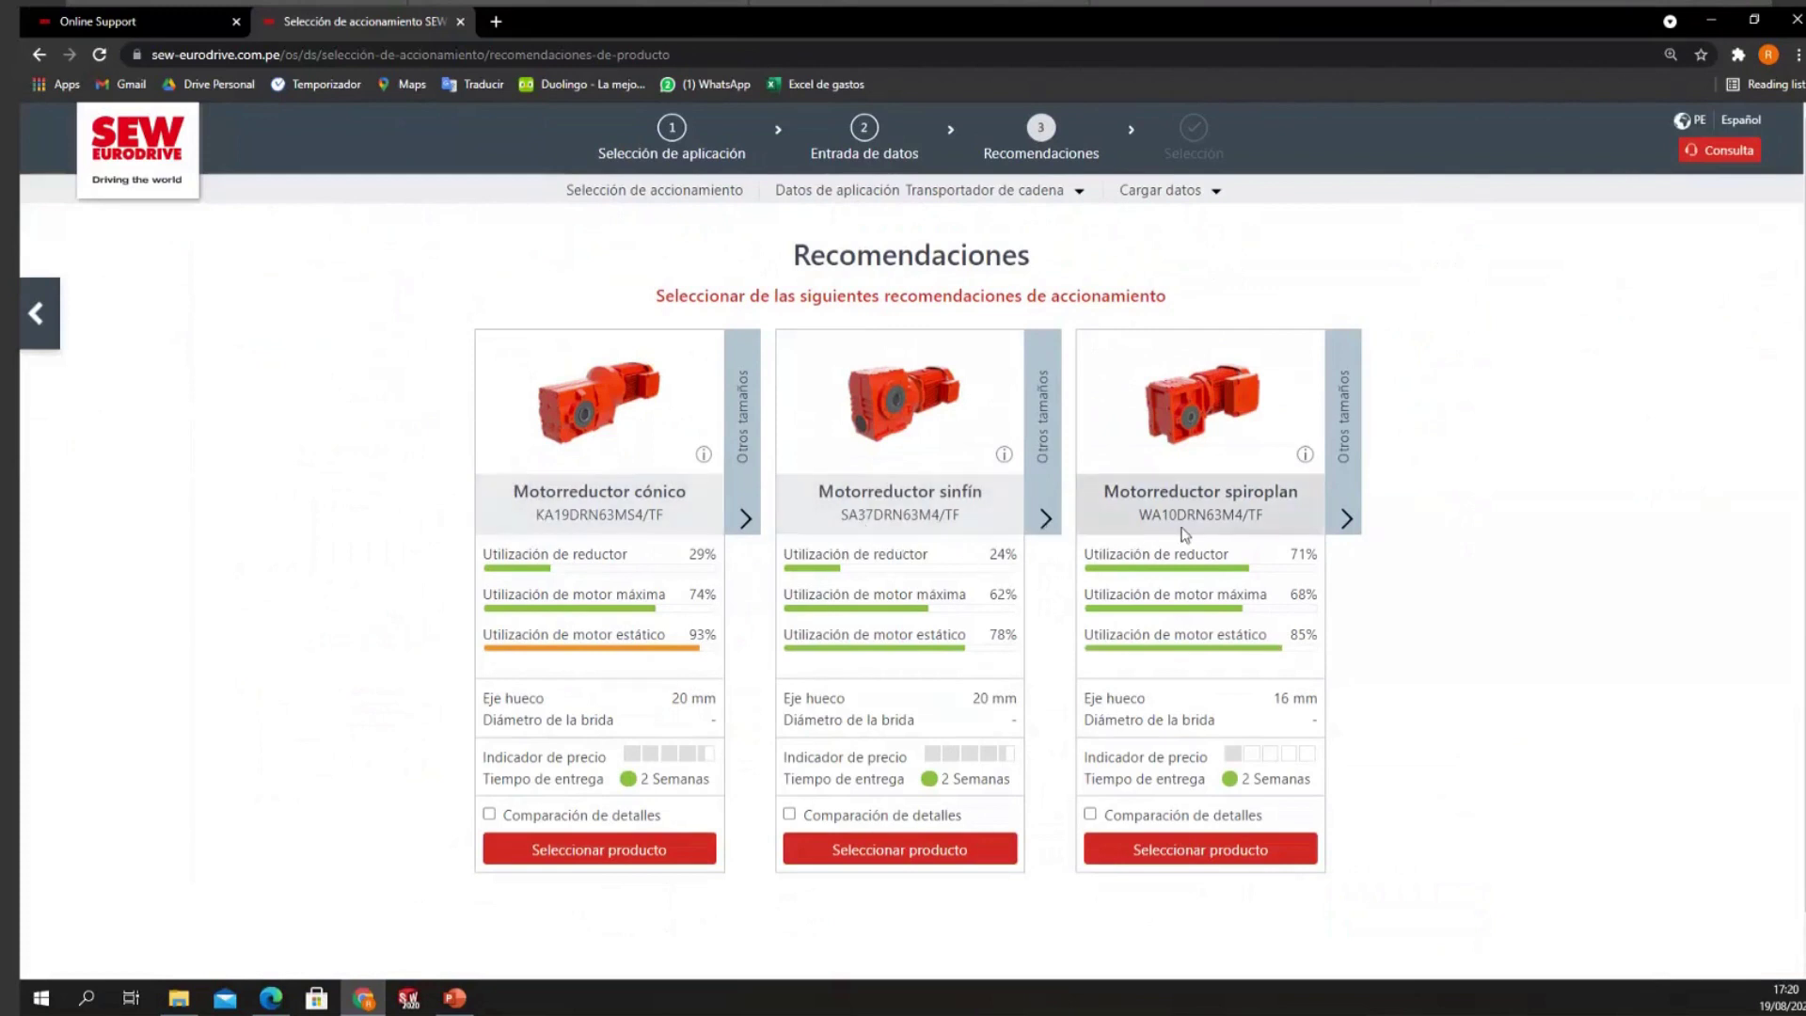
Step: Examine the model designations of the recommended bevel and worm gearmotors
{"action": "left_click_drag", "start_coordinate": [570, 515], "coordinate": [543, 515]}
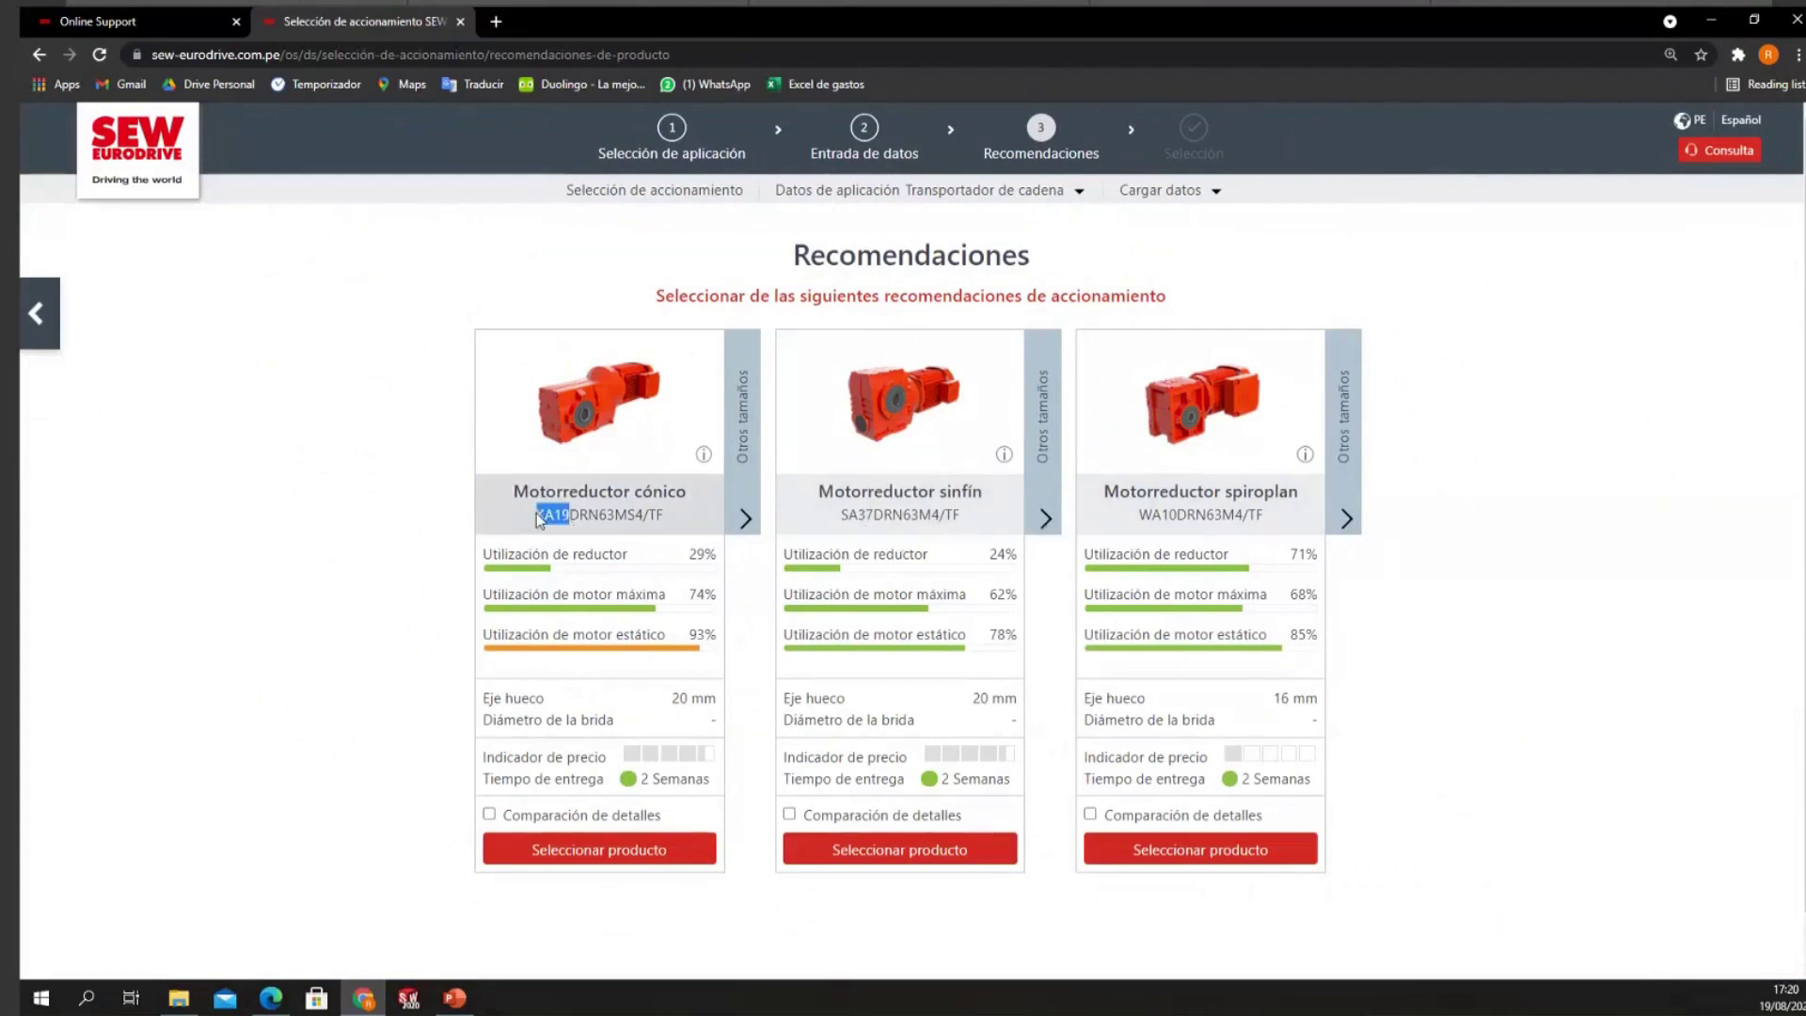
{"action": "left_click", "coordinate": [934, 515]}
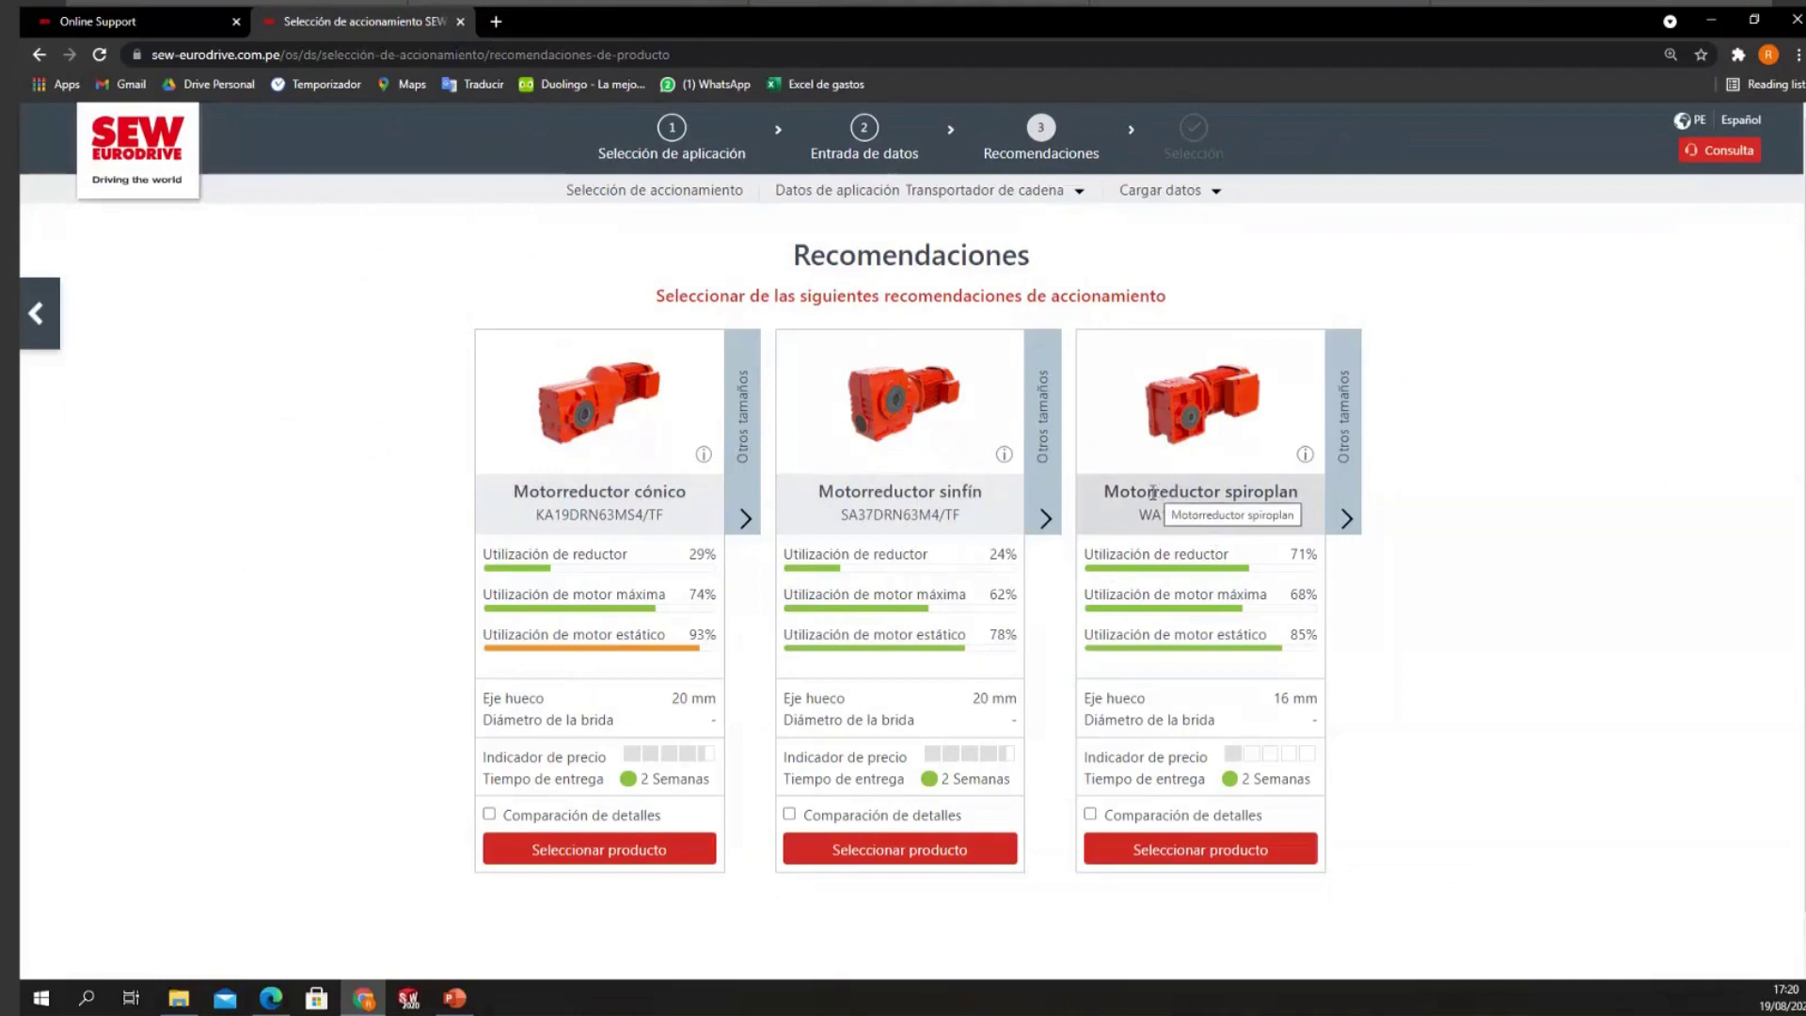
{"action": "triple_click", "coordinate": [898, 514]}
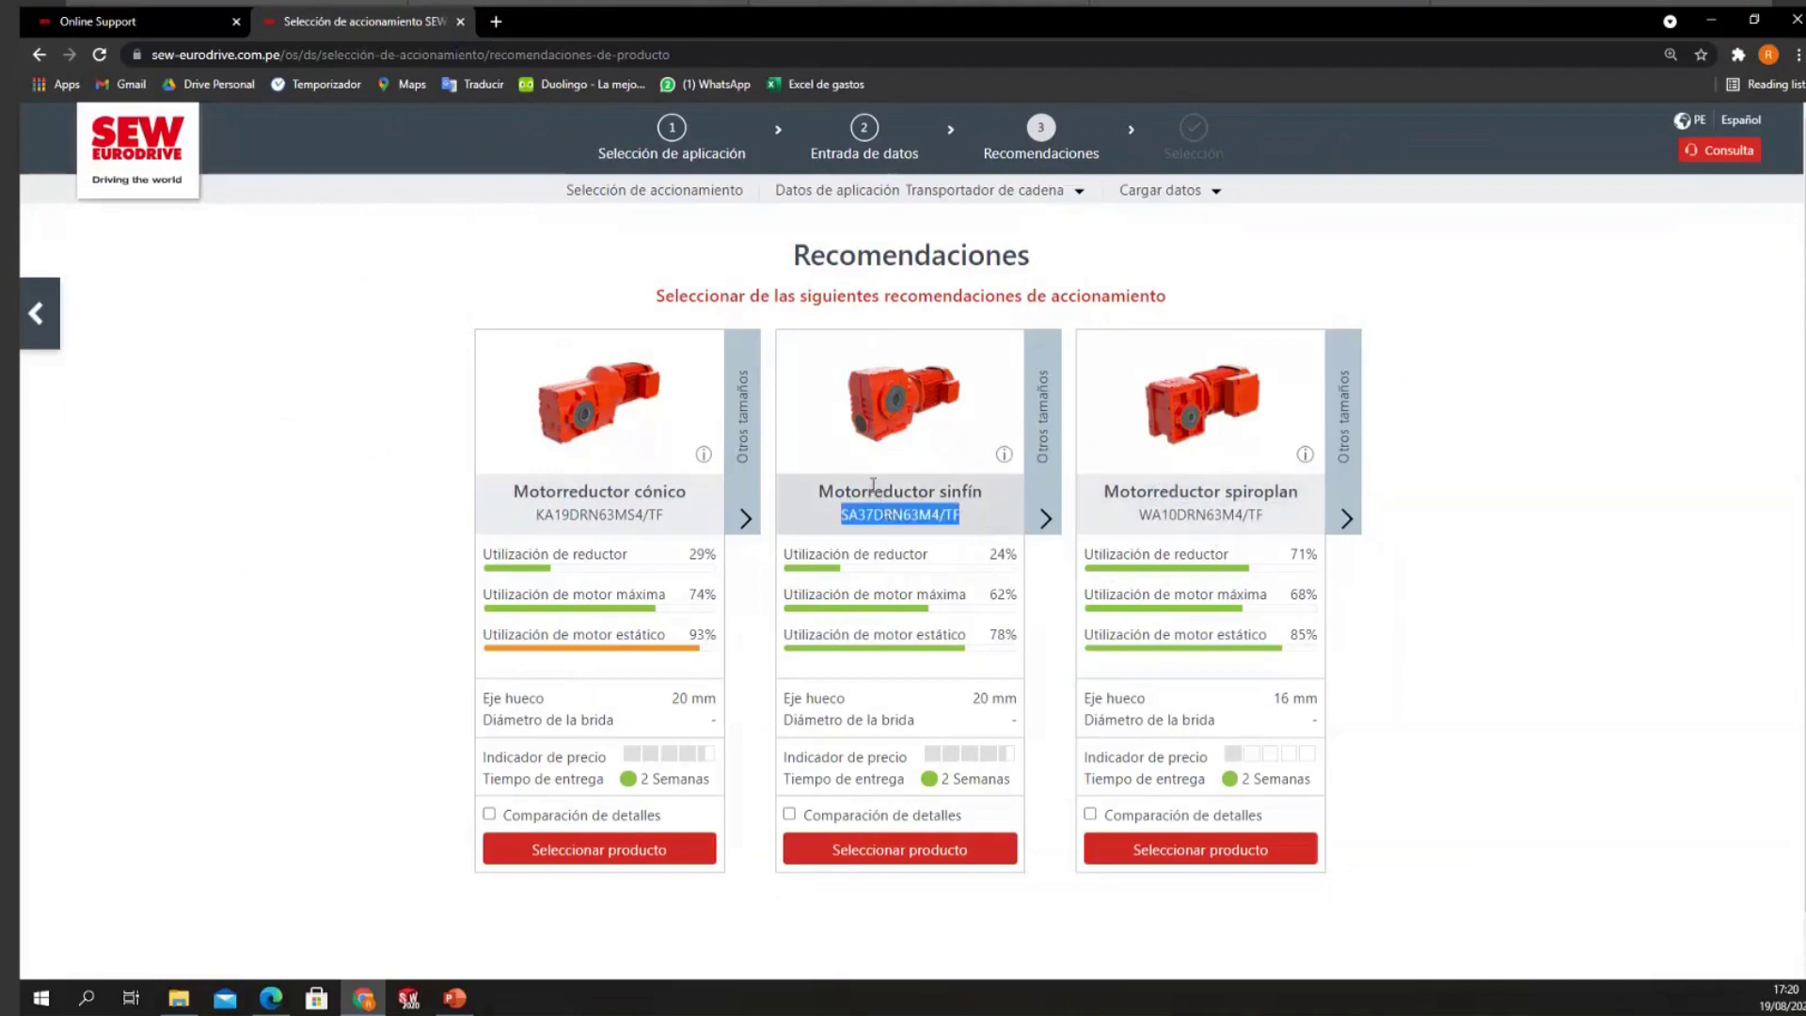
Step: Compare the model designations of the worm, bevel and Spiroplan gearmotors in the recommendations
{"action": "triple_click", "coordinate": [890, 514]}
{"action": "left_click_drag", "start_coordinate": [540, 517], "coordinate": [664, 514]}
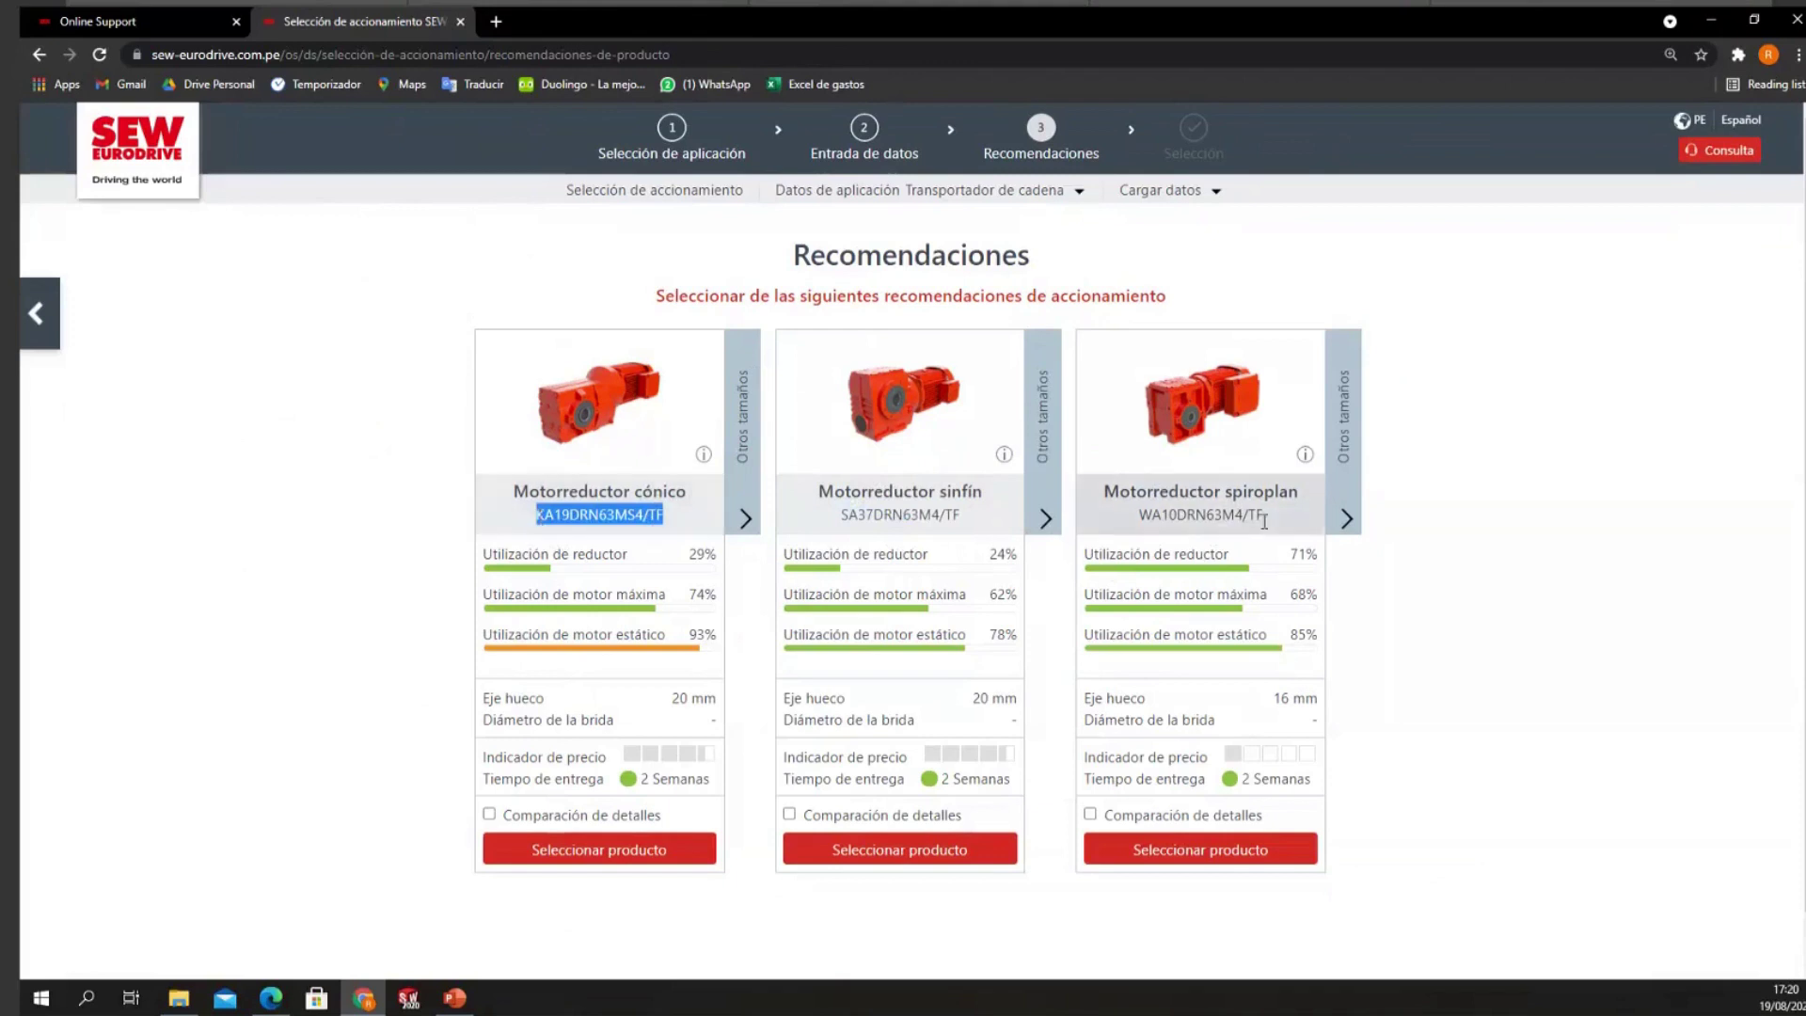
{"action": "triple_click", "coordinate": [1185, 515]}
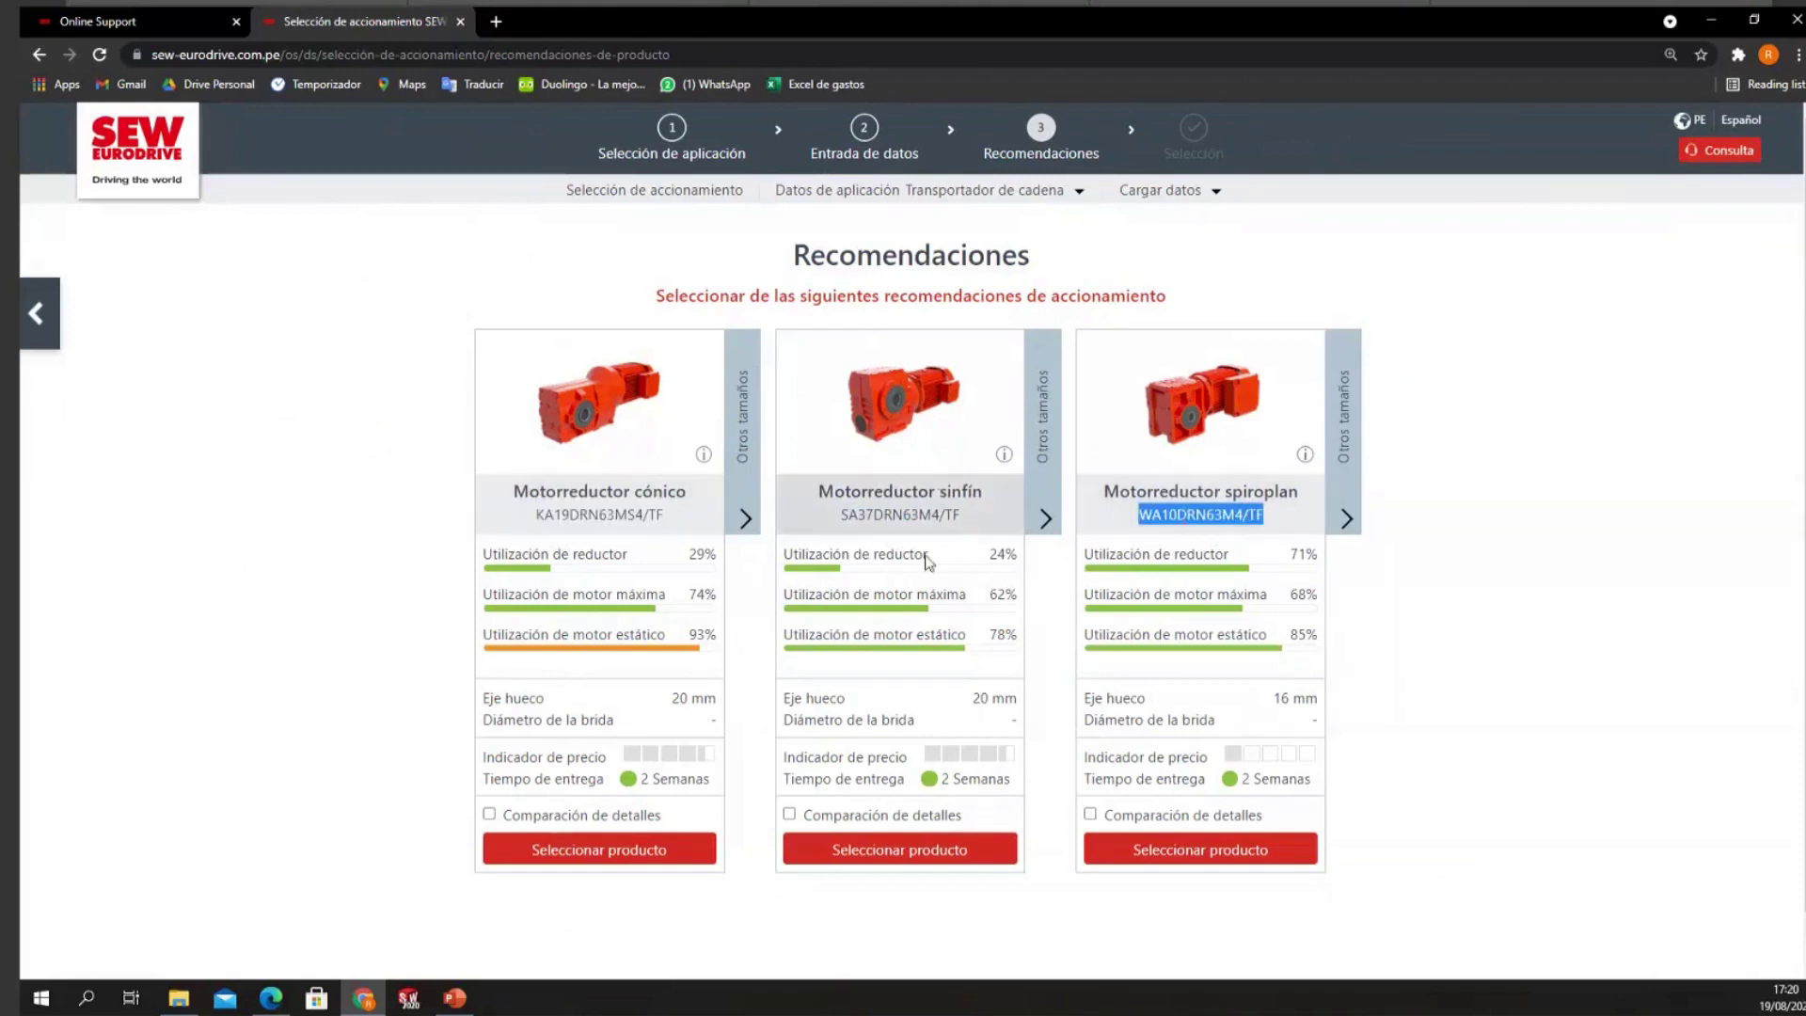
{"action": "left_click", "coordinate": [1047, 640]}
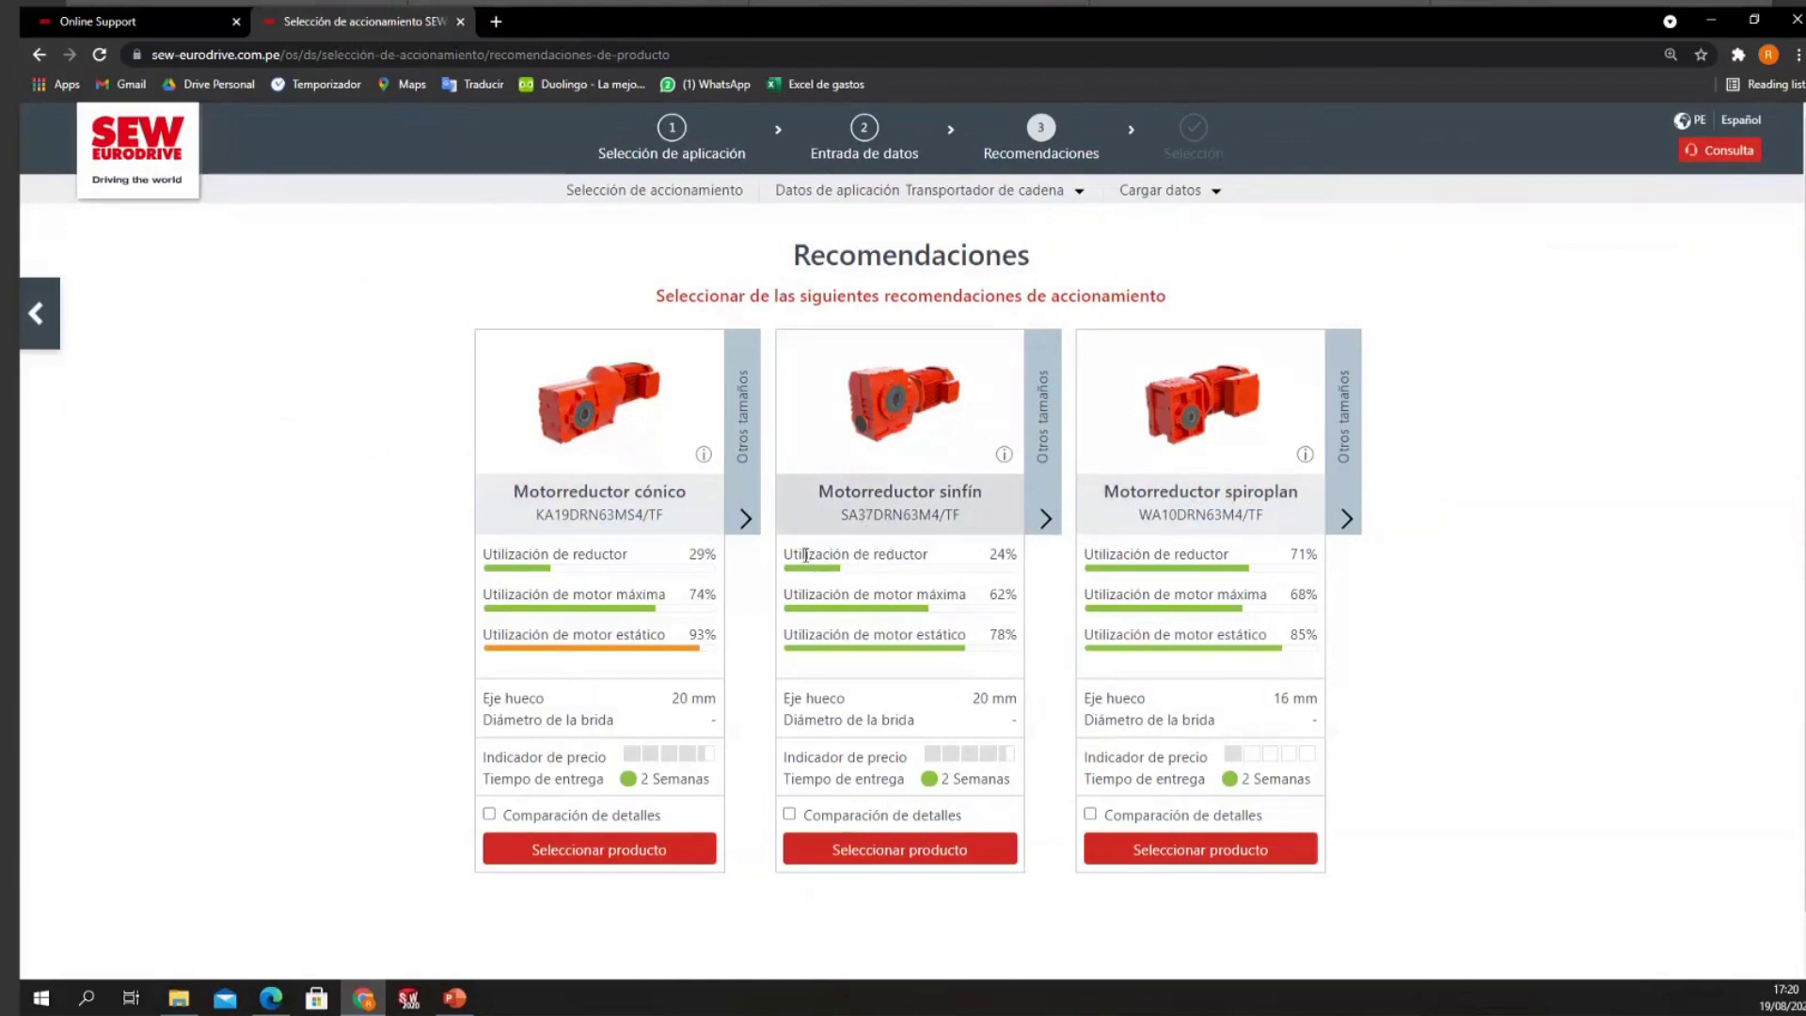
Step: Check the gear unit, maximum motor and static motor utilization of the recommended worm gearmotor
{"action": "left_click_drag", "start_coordinate": [793, 554], "coordinate": [1017, 561]}
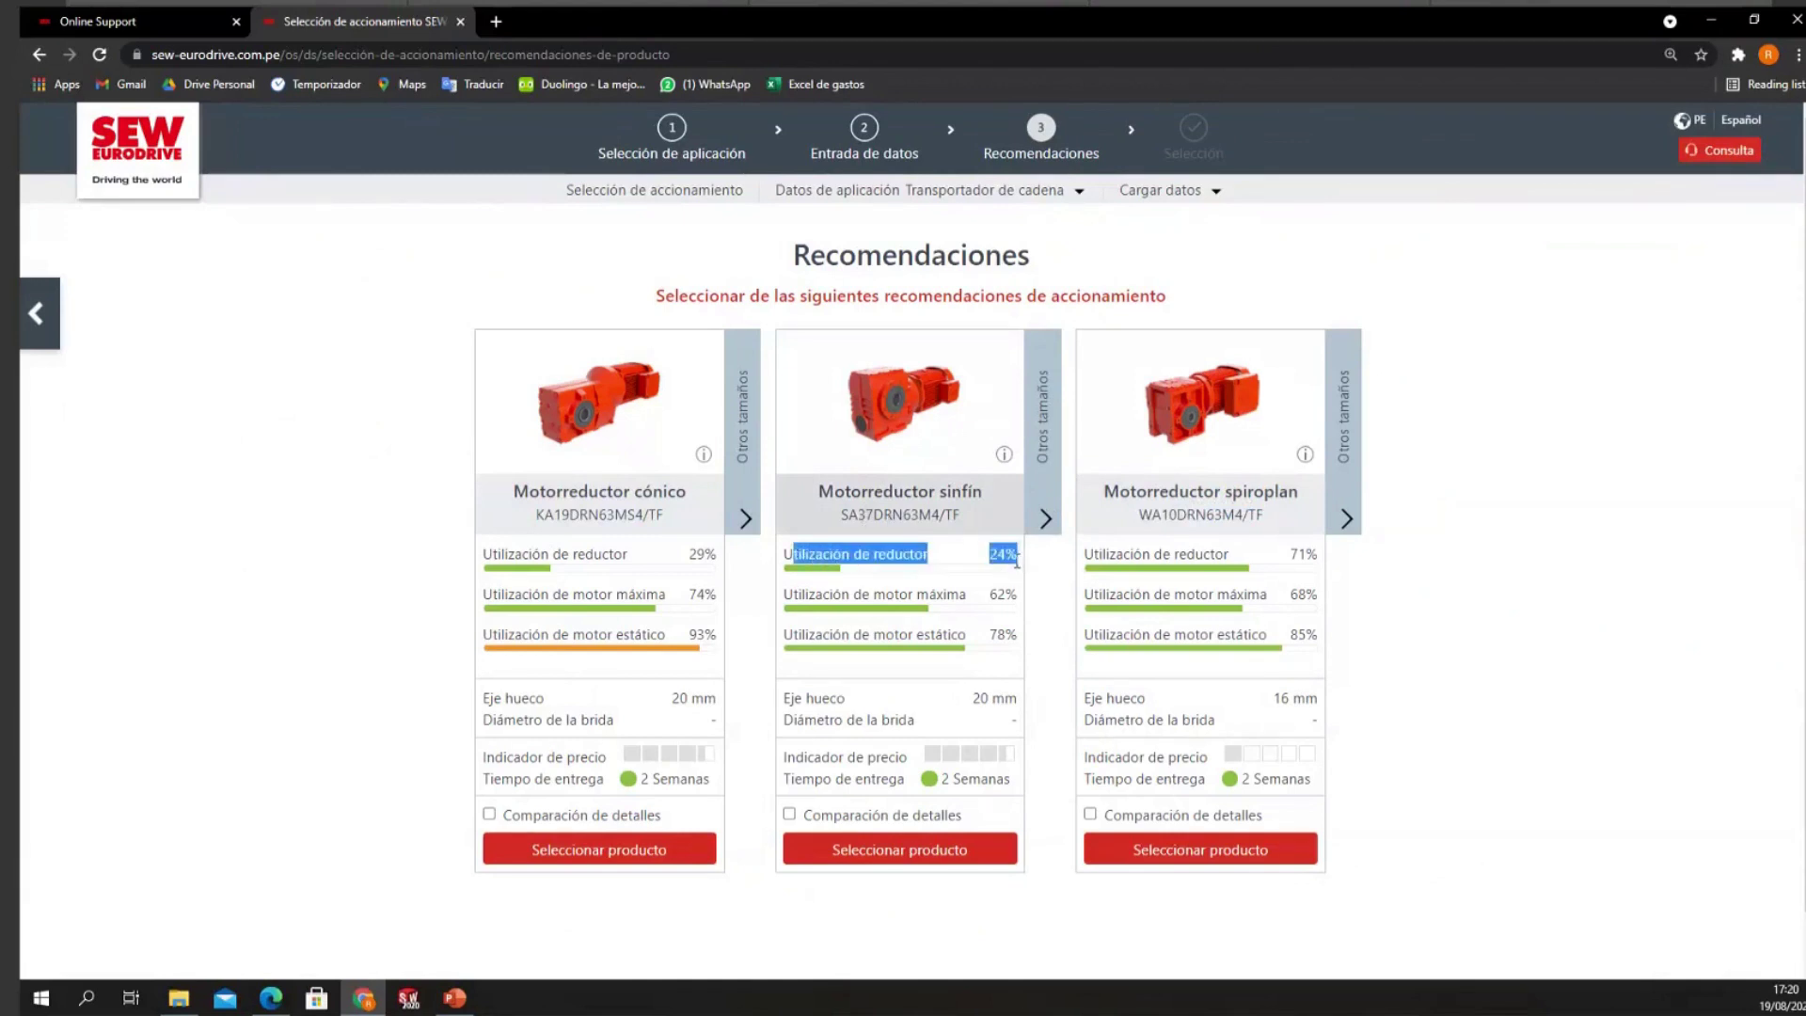
{"action": "double_click", "coordinate": [1016, 561]}
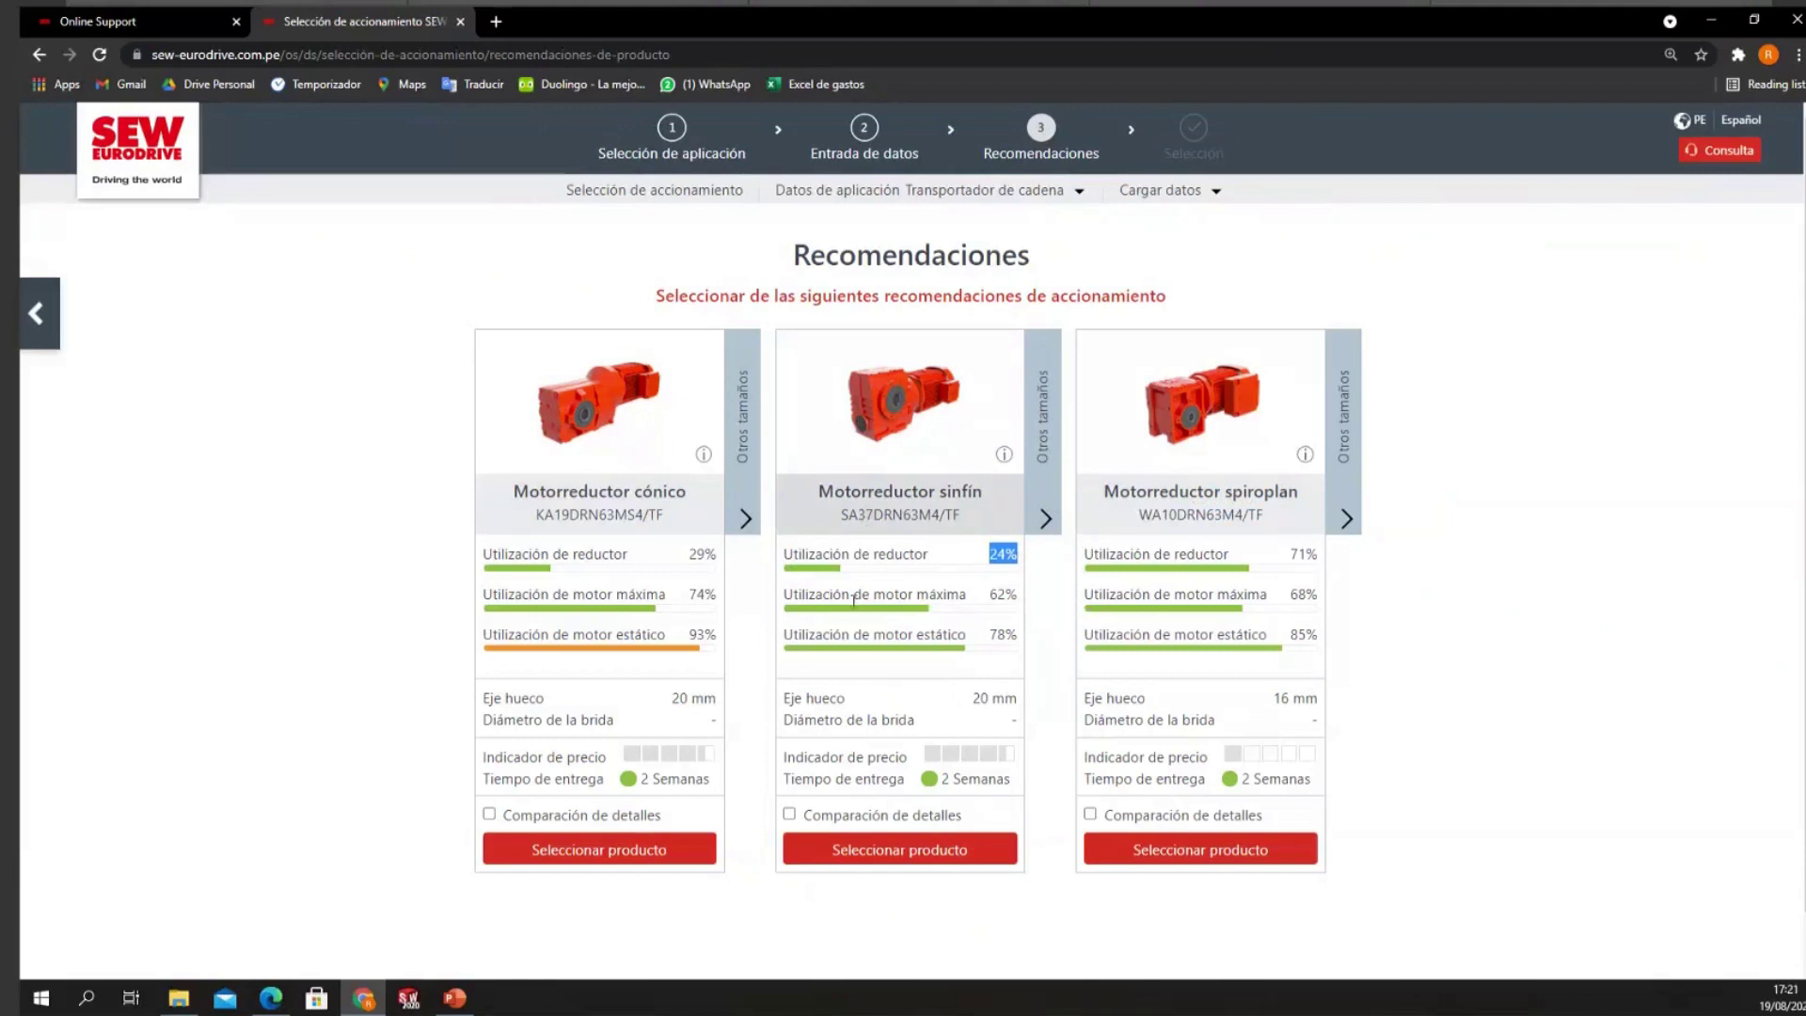
{"action": "double_click", "coordinate": [1003, 595]}
{"action": "left_click_drag", "start_coordinate": [794, 634], "coordinate": [1023, 637]}
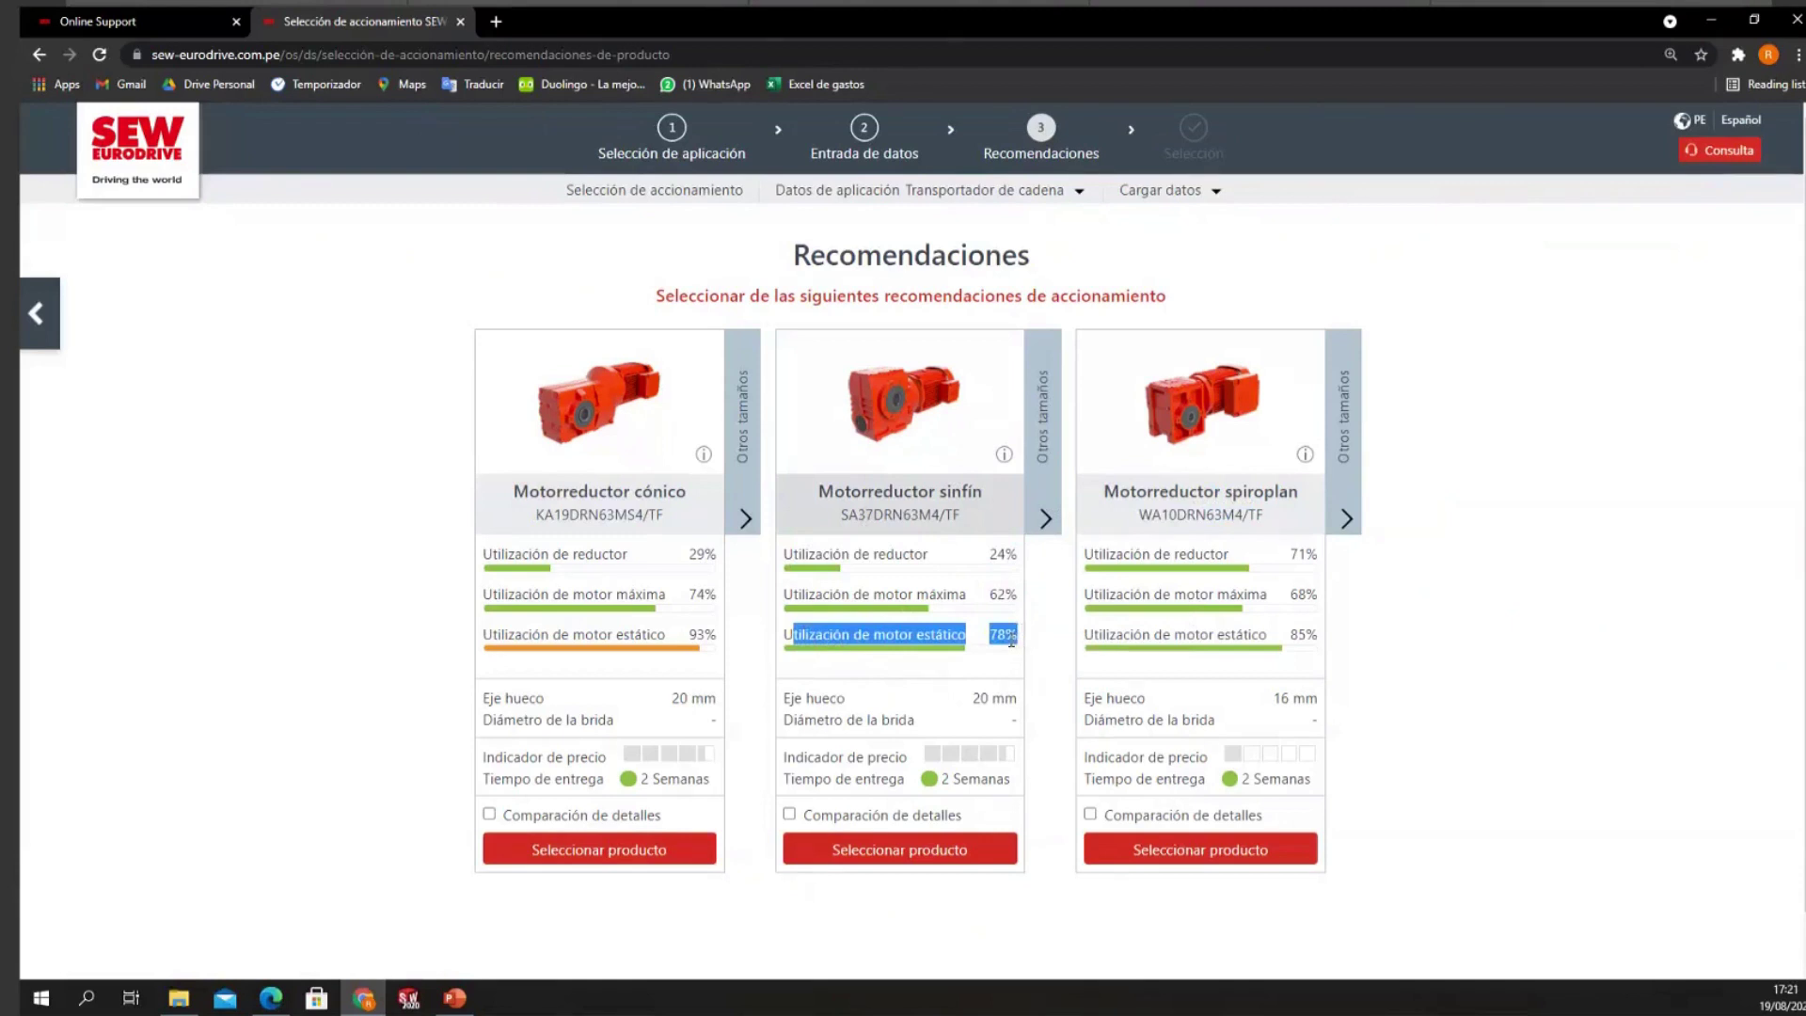
{"action": "left_click_drag", "start_coordinate": [1012, 640], "coordinate": [998, 638]}
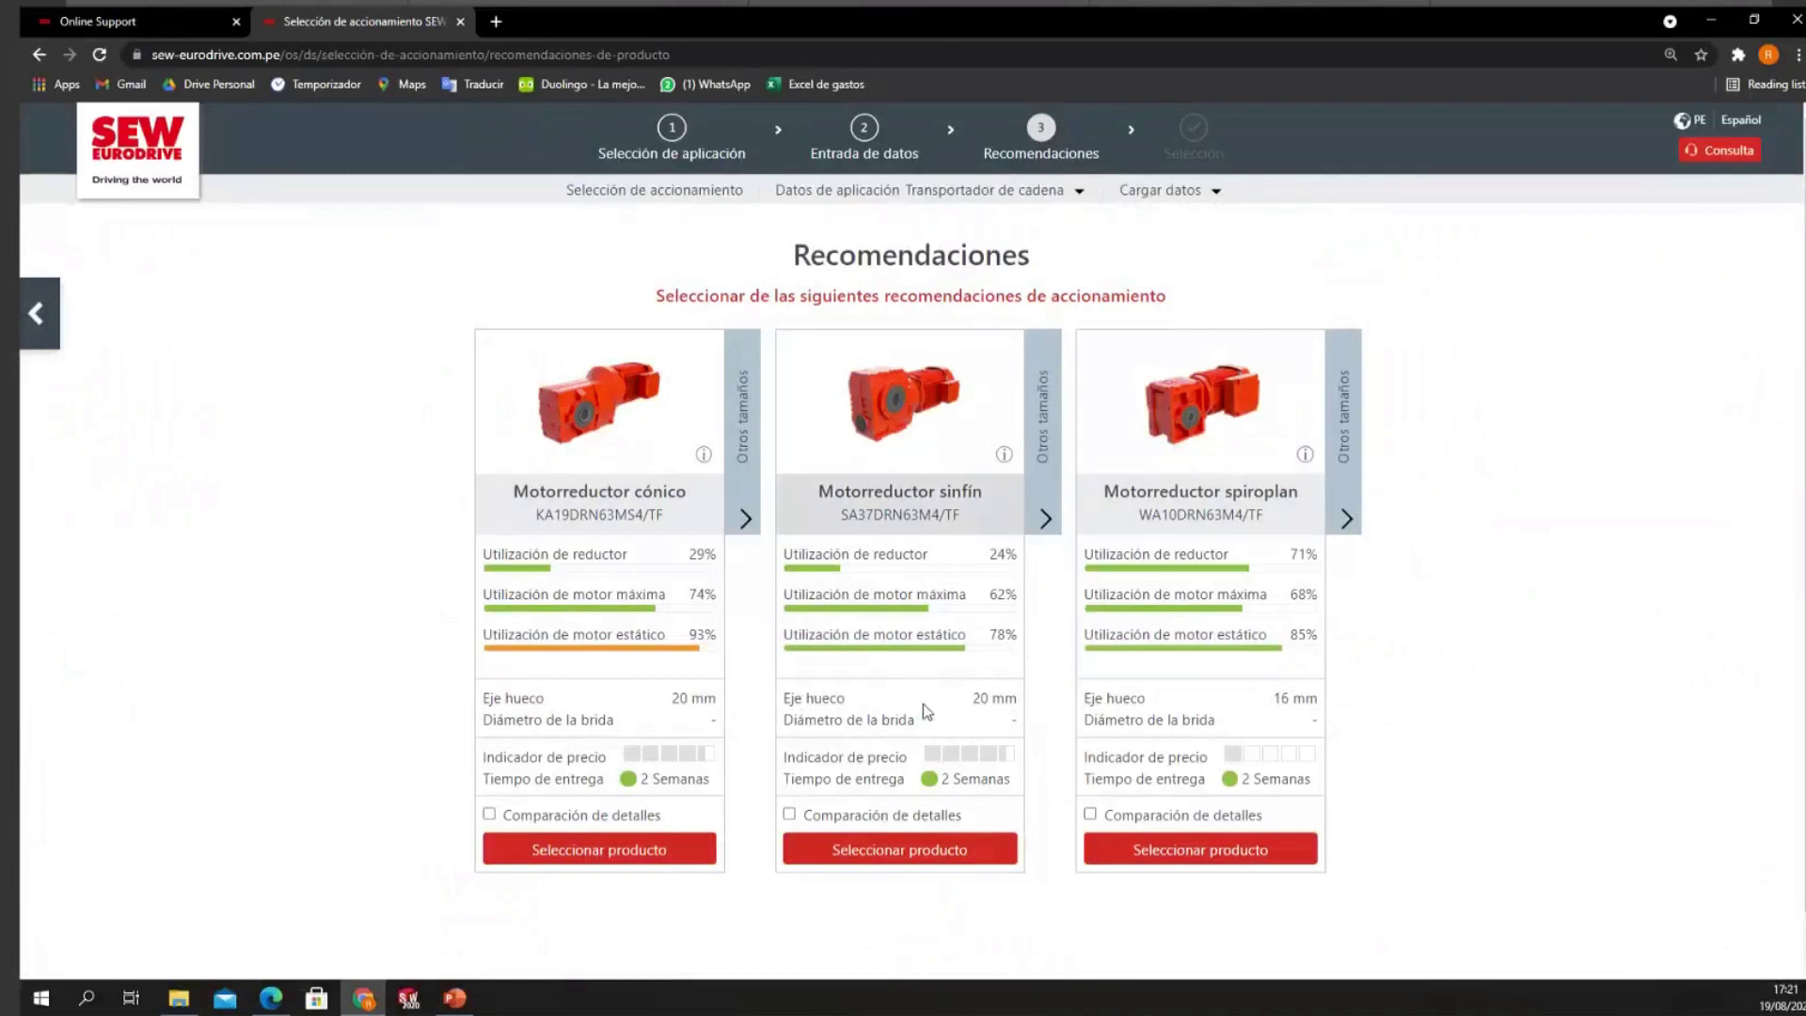
Step: Show the other sizes of the worm gearmotor and compare the variant with the larger gear unit against the base model
{"action": "left_click", "coordinate": [1044, 513]}
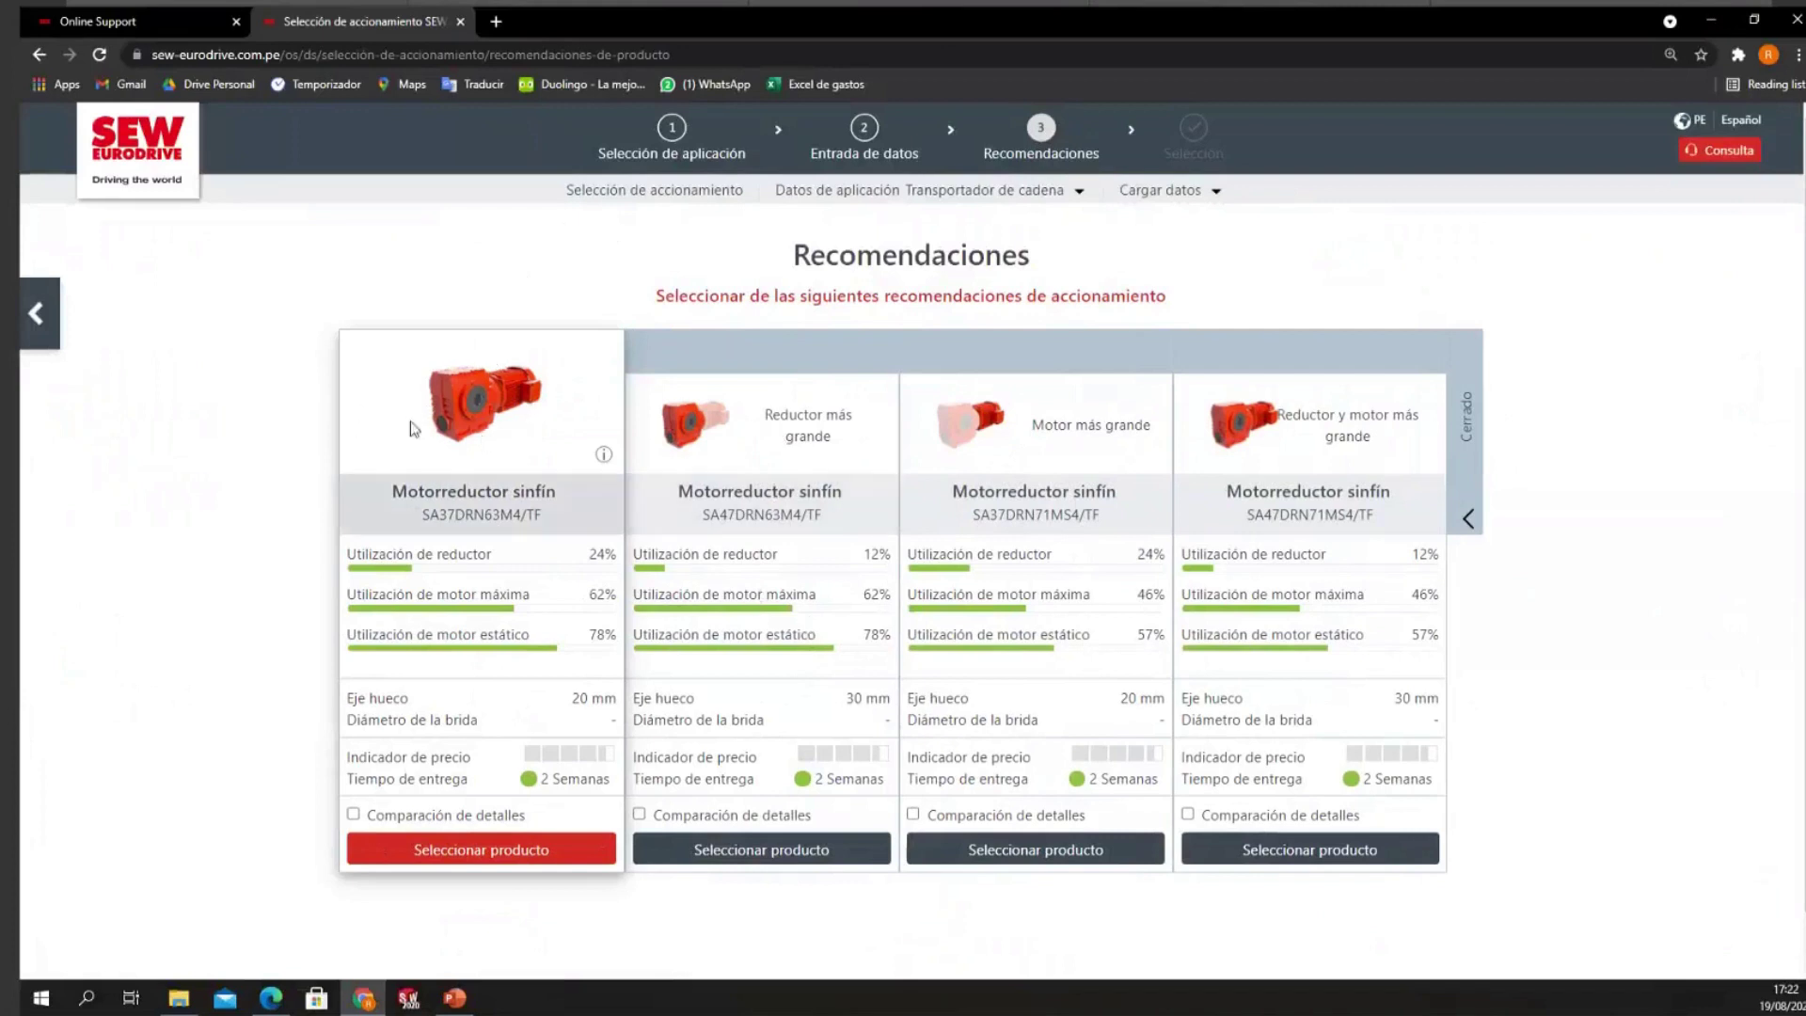
{"action": "triple_click", "coordinate": [820, 435]}
{"action": "left_click", "coordinate": [785, 406]}
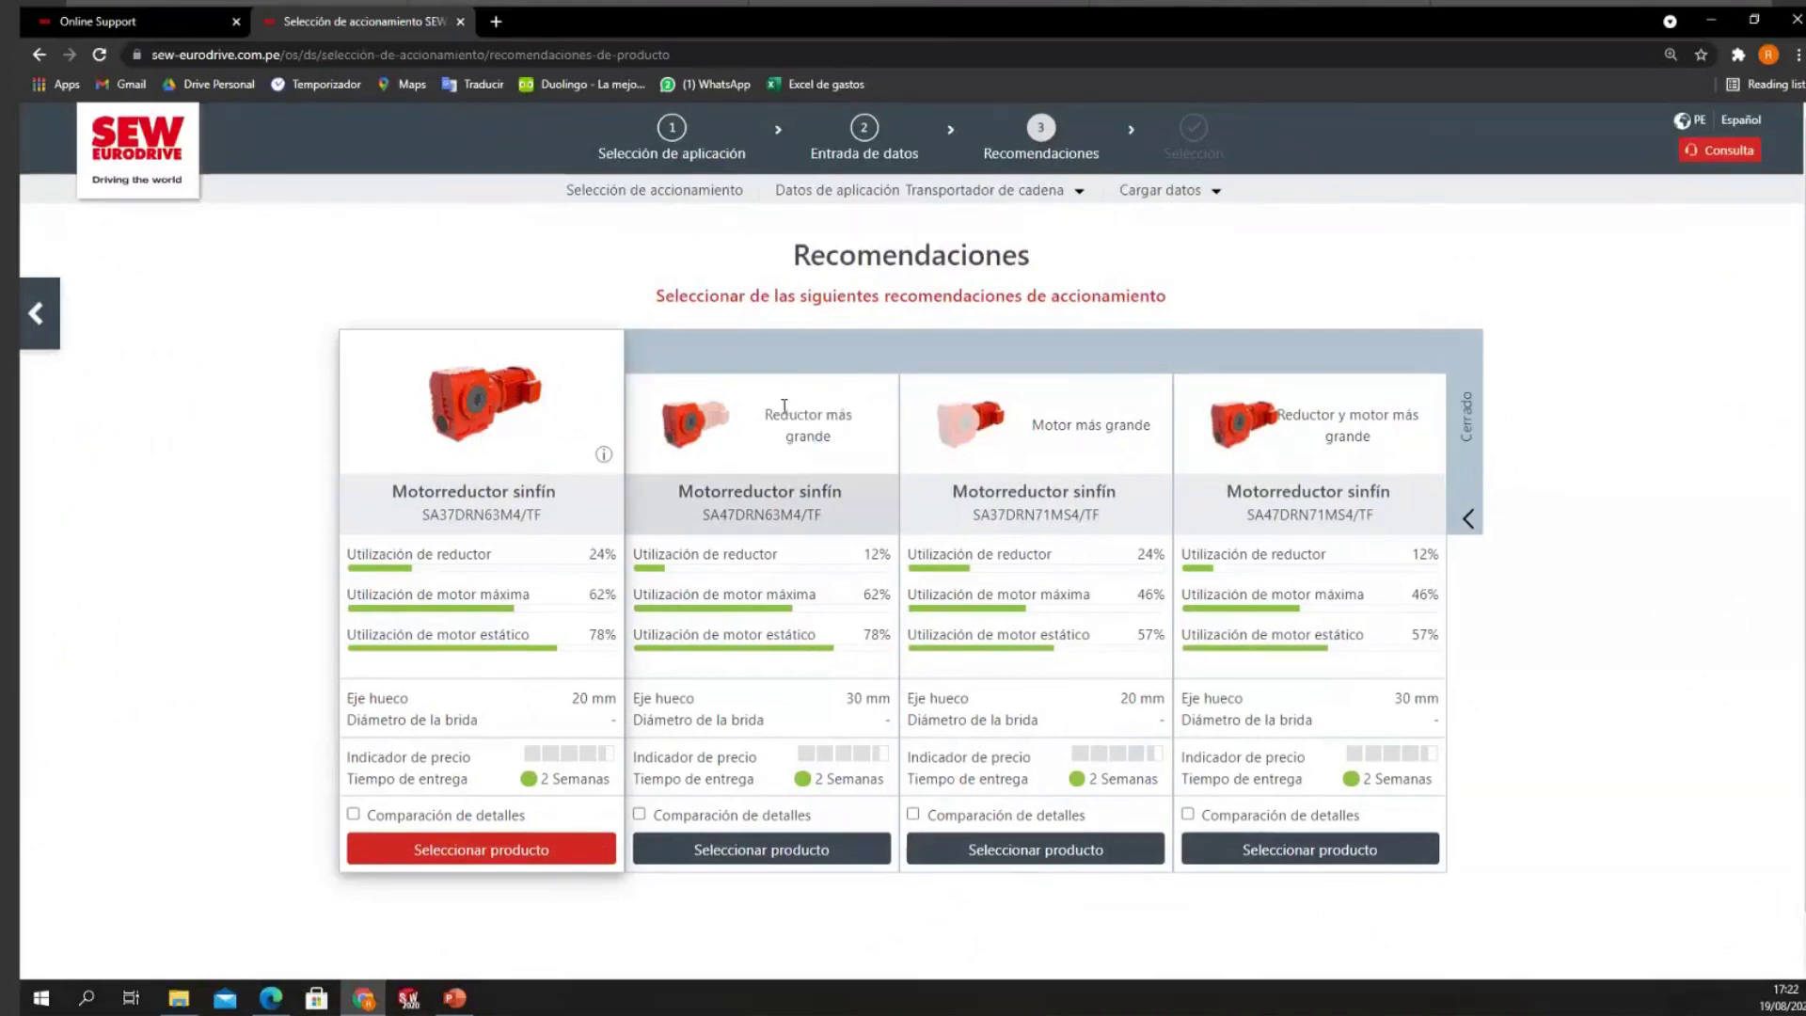
{"action": "left_click_drag", "start_coordinate": [796, 407], "coordinate": [736, 513]}
{"action": "left_click_drag", "start_coordinate": [736, 515], "coordinate": [704, 518]}
{"action": "left_click_drag", "start_coordinate": [591, 596], "coordinate": [609, 602]}
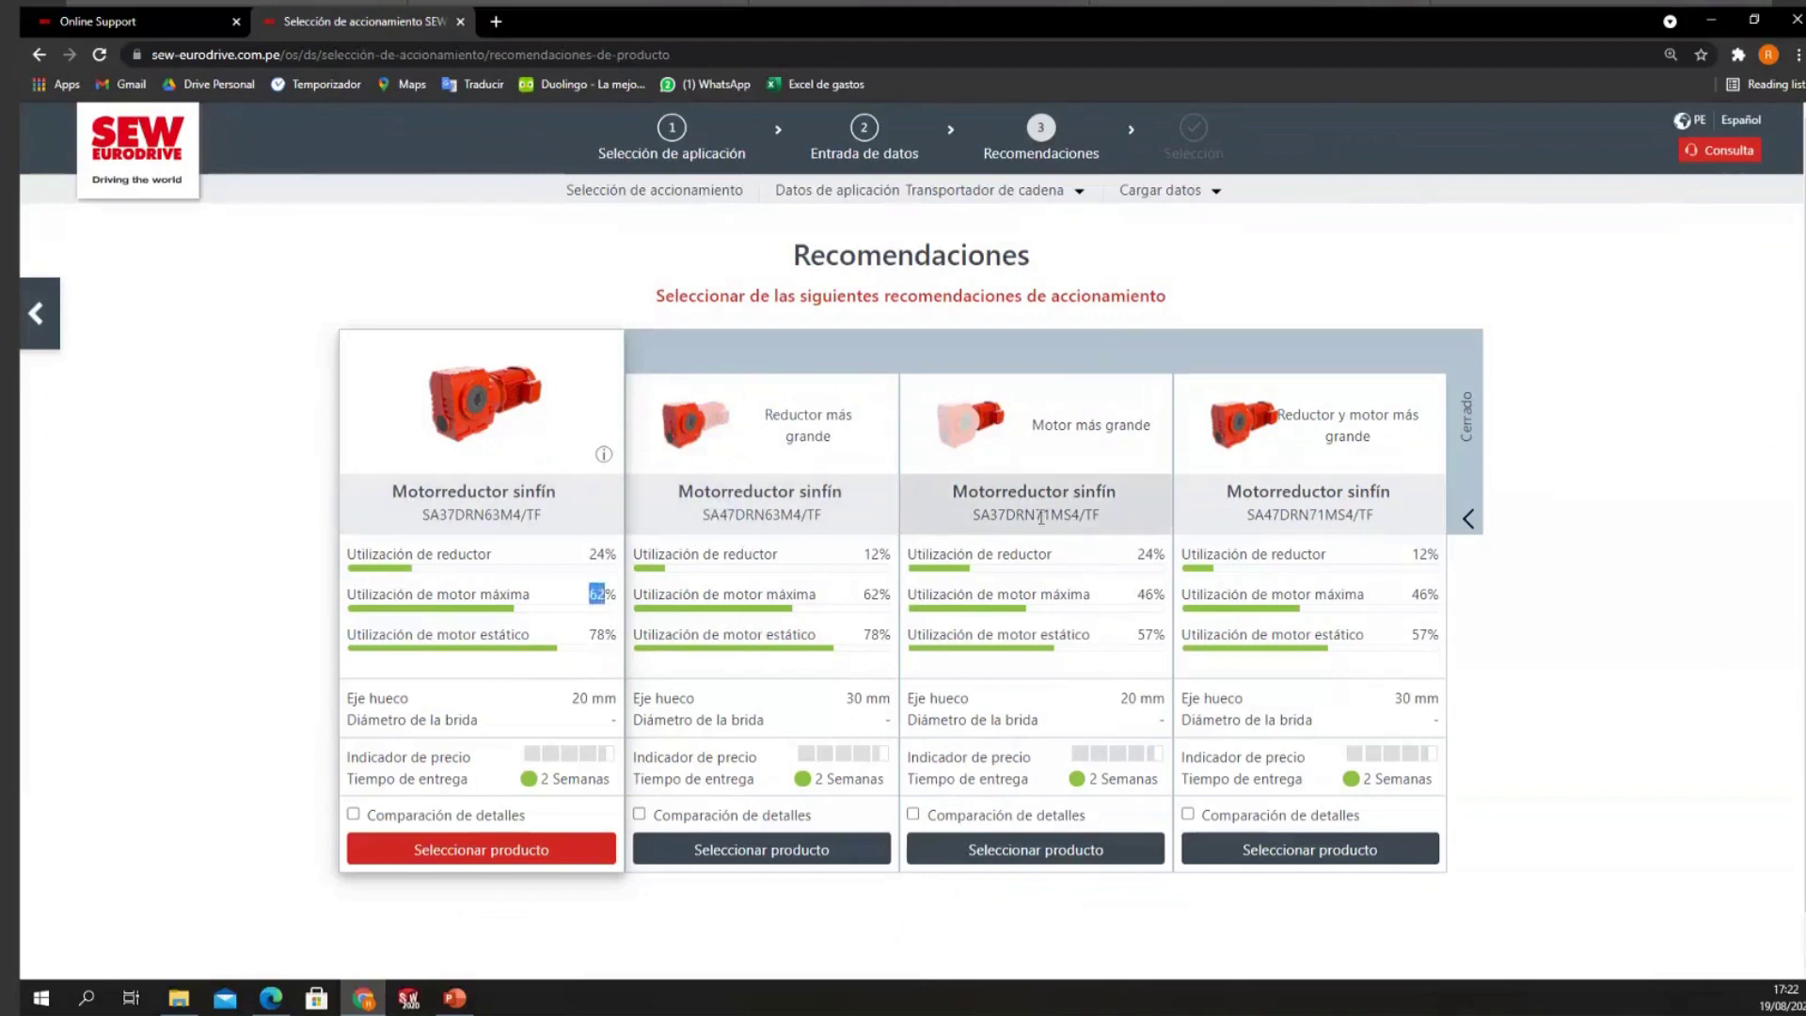
Step: Examine the larger-motor variant's designation and compare the hollow shaft diameters of the base and larger-gear-unit worm gearmotors
{"action": "left_click_drag", "start_coordinate": [972, 515], "coordinate": [1161, 470]}
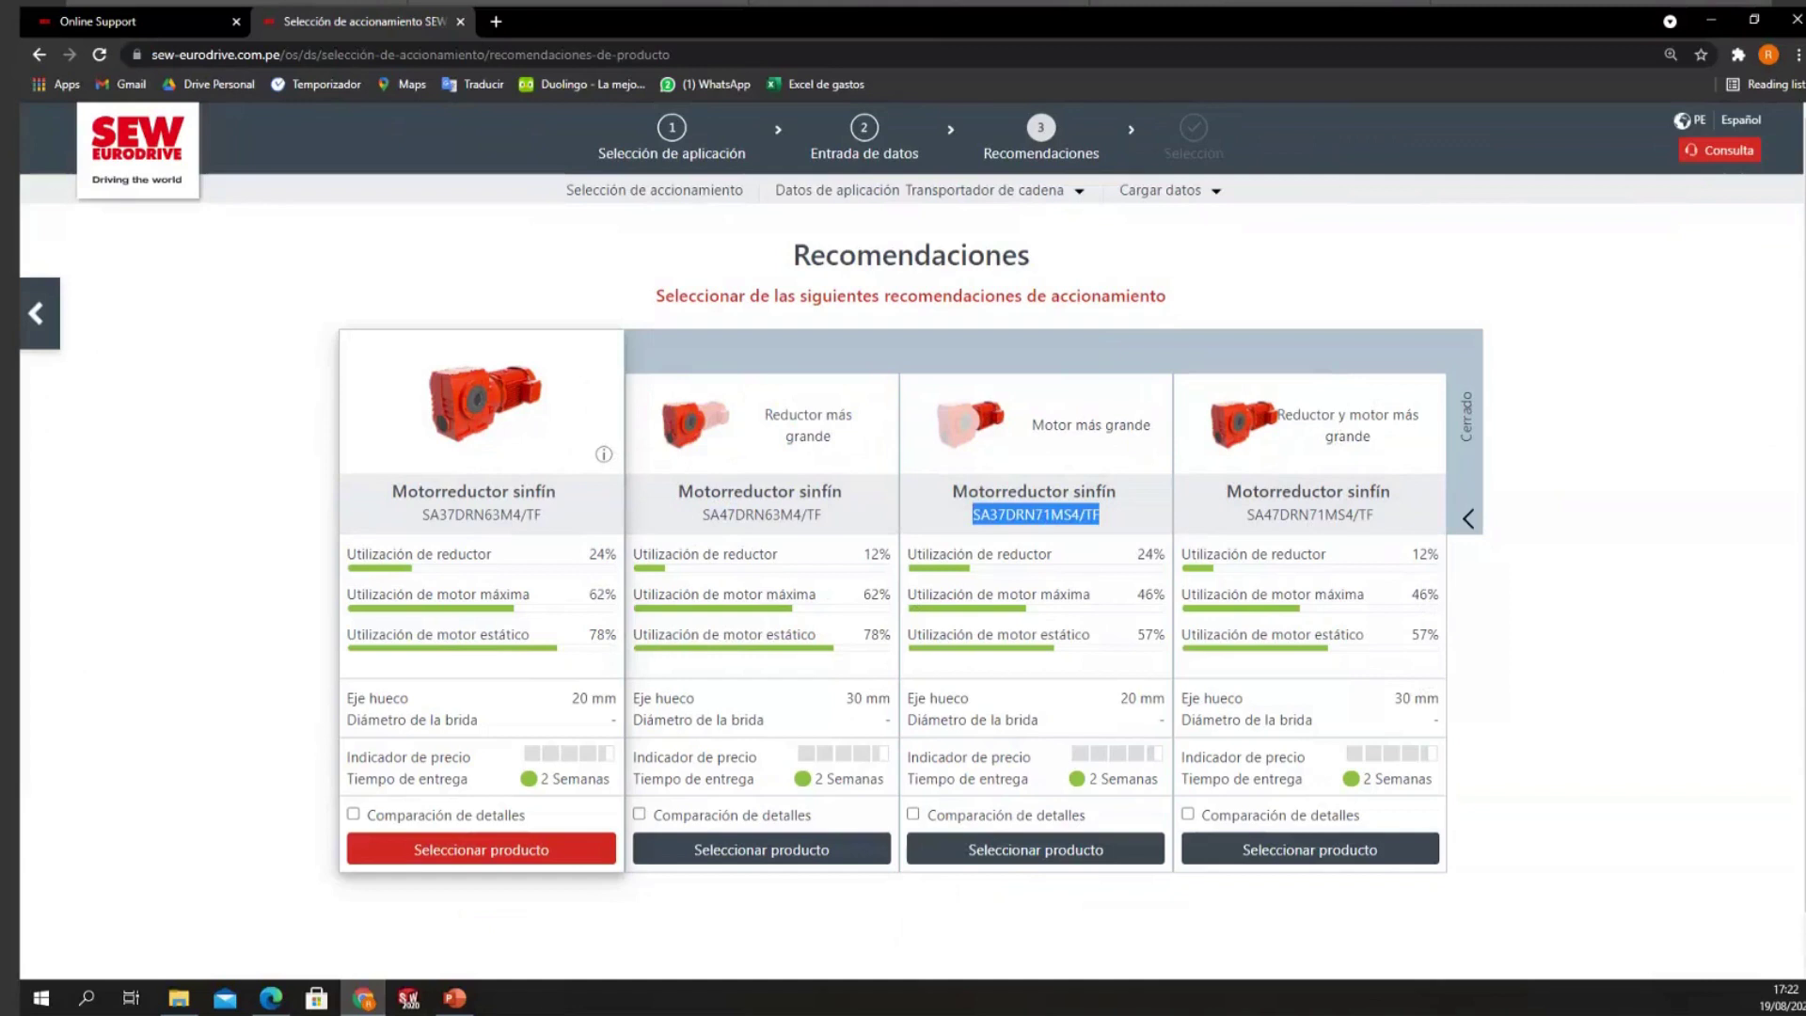
{"action": "left_click_drag", "start_coordinate": [855, 698], "coordinate": [879, 698]}
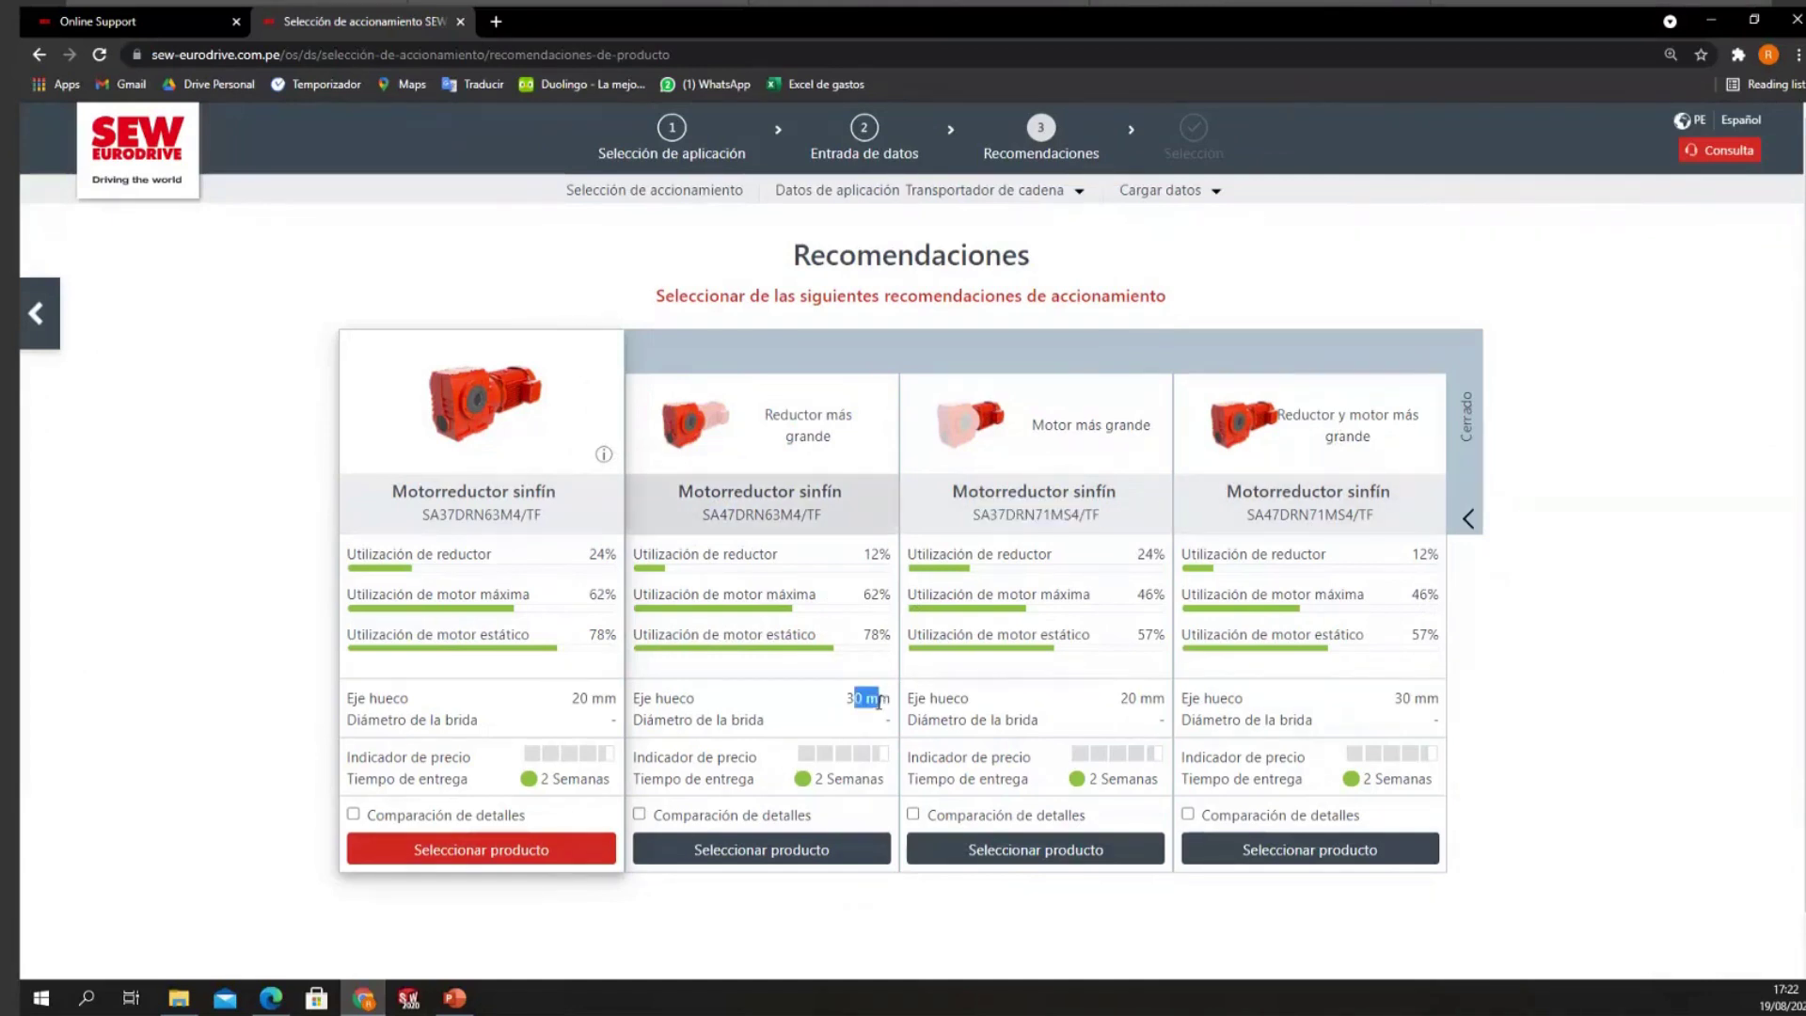
{"action": "left_click_drag", "start_coordinate": [355, 698], "coordinate": [610, 691]}
Step: Try selecting the larger-gear-unit worm gearmotor SA47DRN63M4/TF, and return to the recommendations
{"action": "left_click", "coordinate": [863, 698]}
{"action": "left_click", "coordinate": [780, 851]}
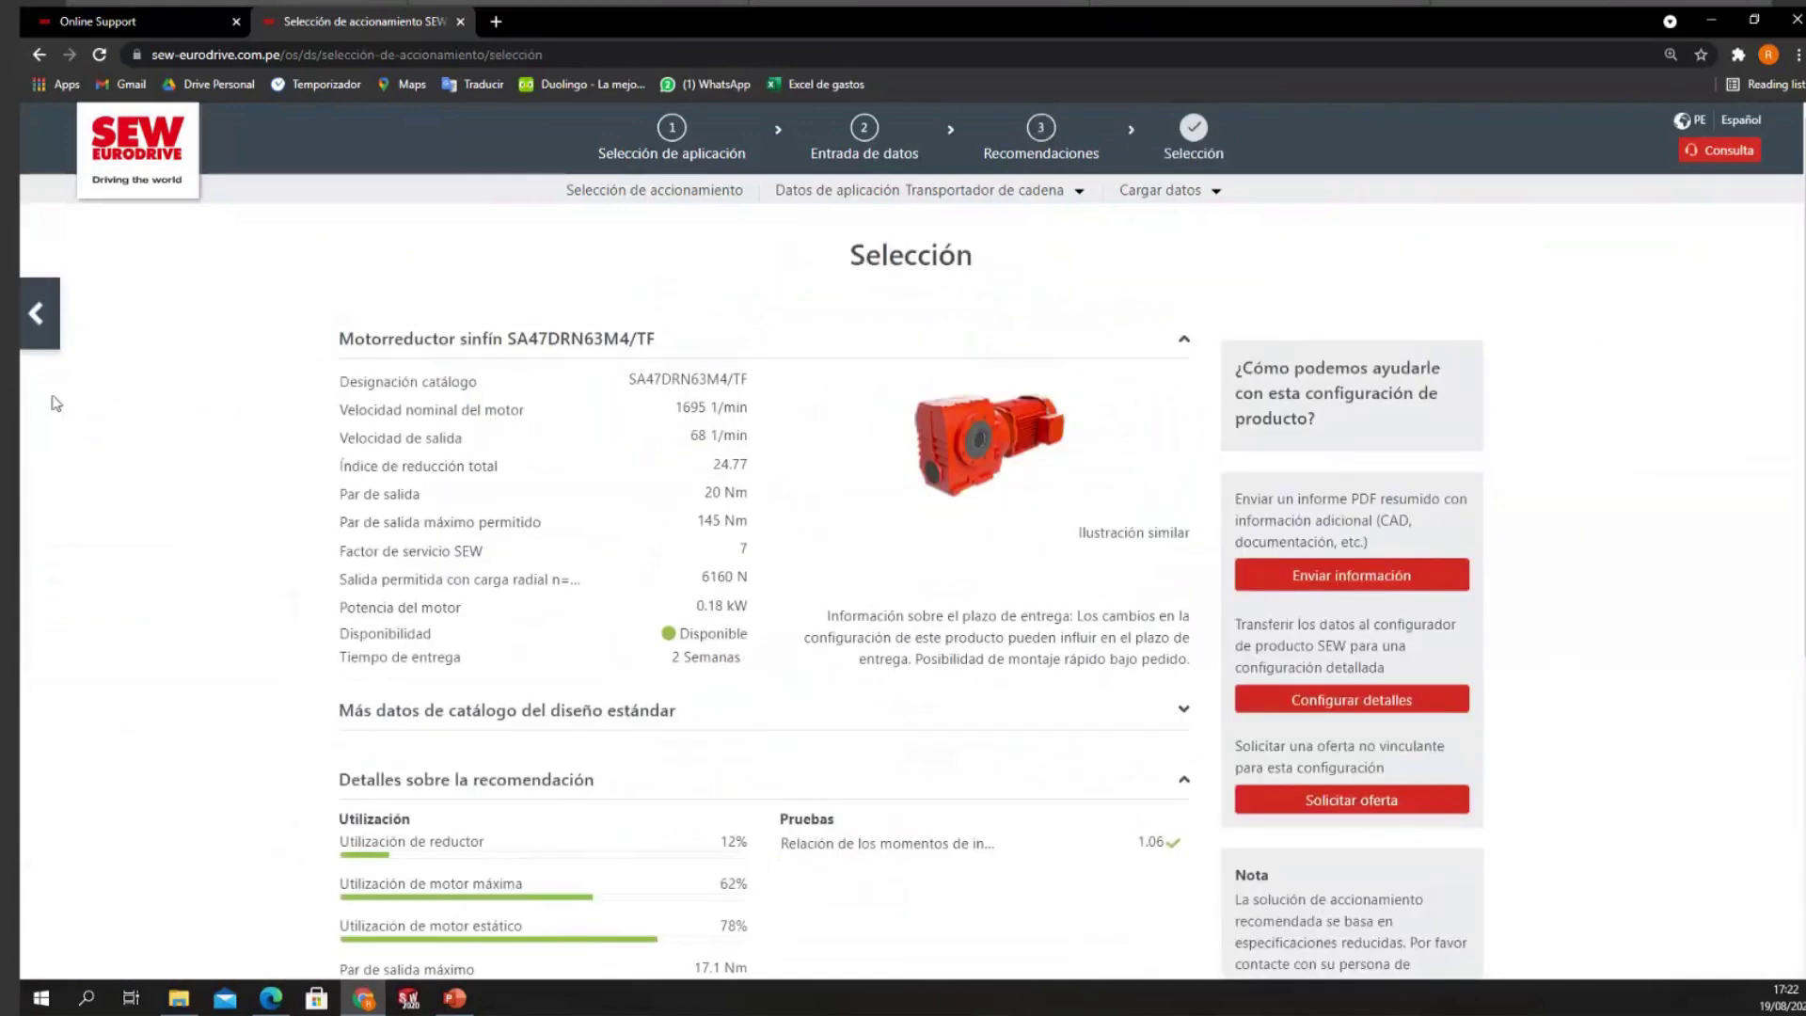
{"action": "left_click", "coordinate": [40, 315]}
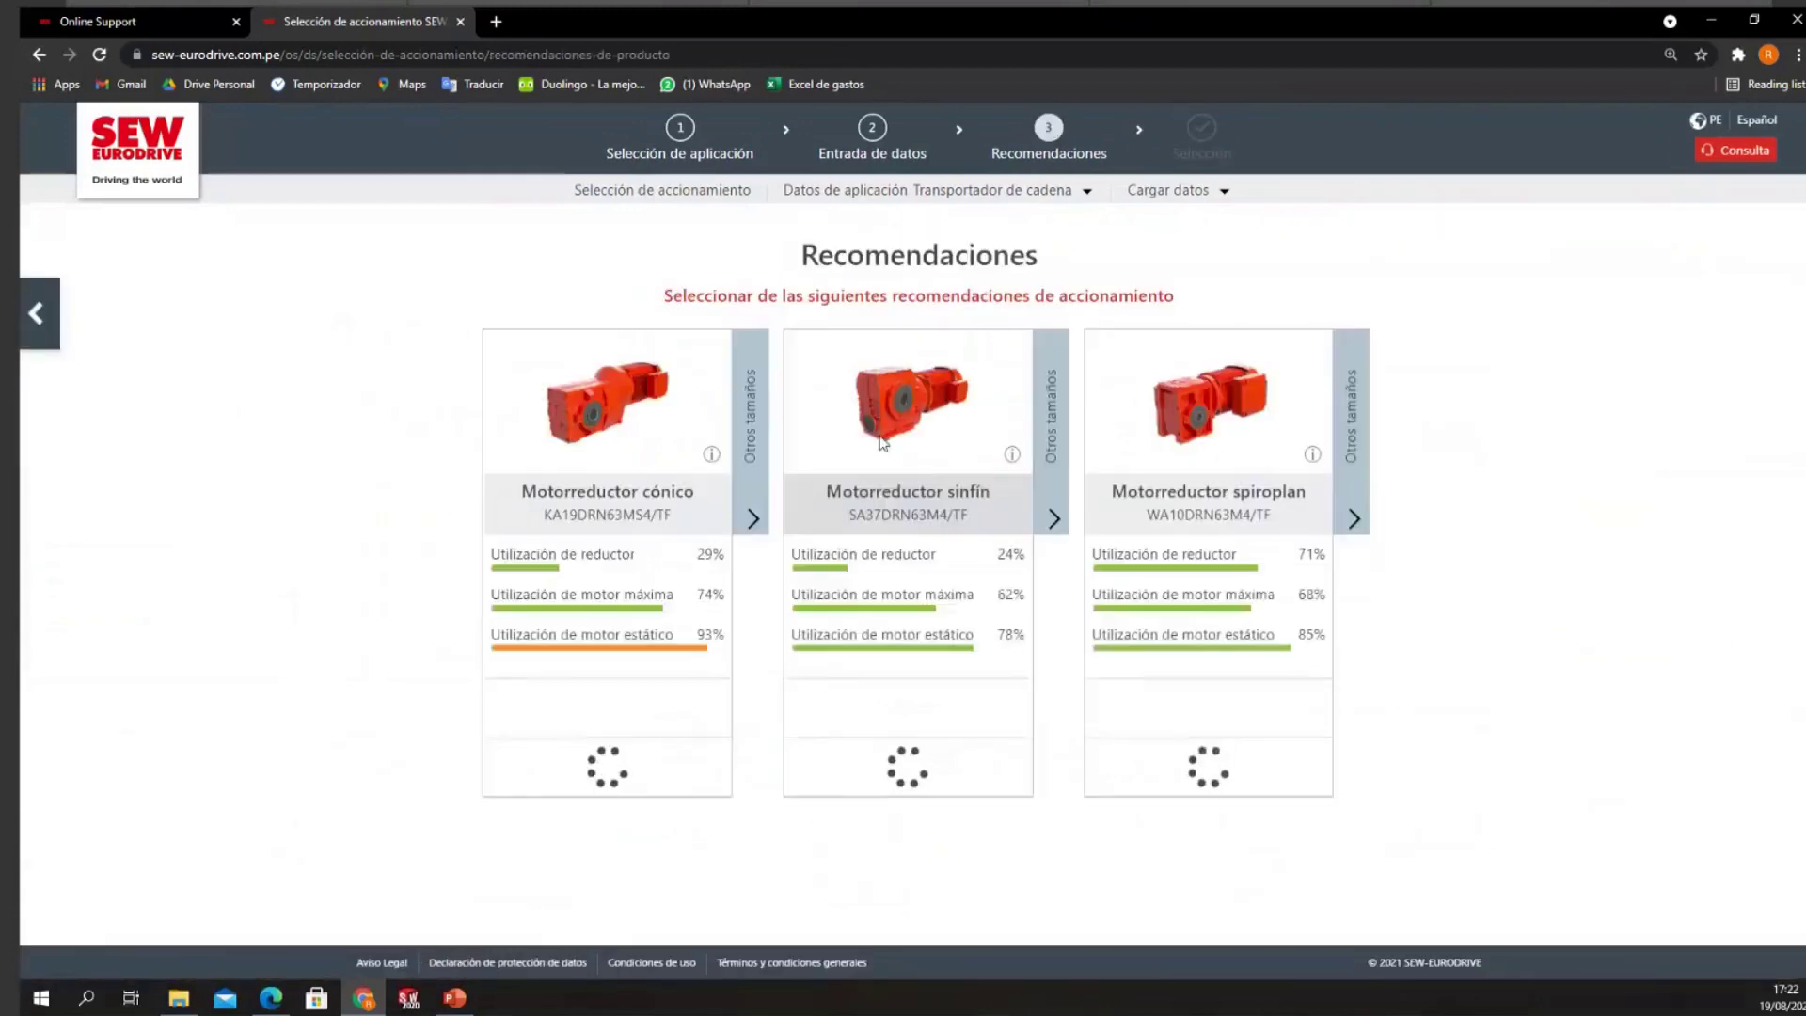
Step: Mark the worm gearmotor SA37DRN63M4/TF and the bevel gearmotor KA19DRN63MS4/TF for detailed comparison and open the comparison
{"action": "scroll", "coordinate": [941, 758], "scroll_direction": "down", "scroll_amount": 1}
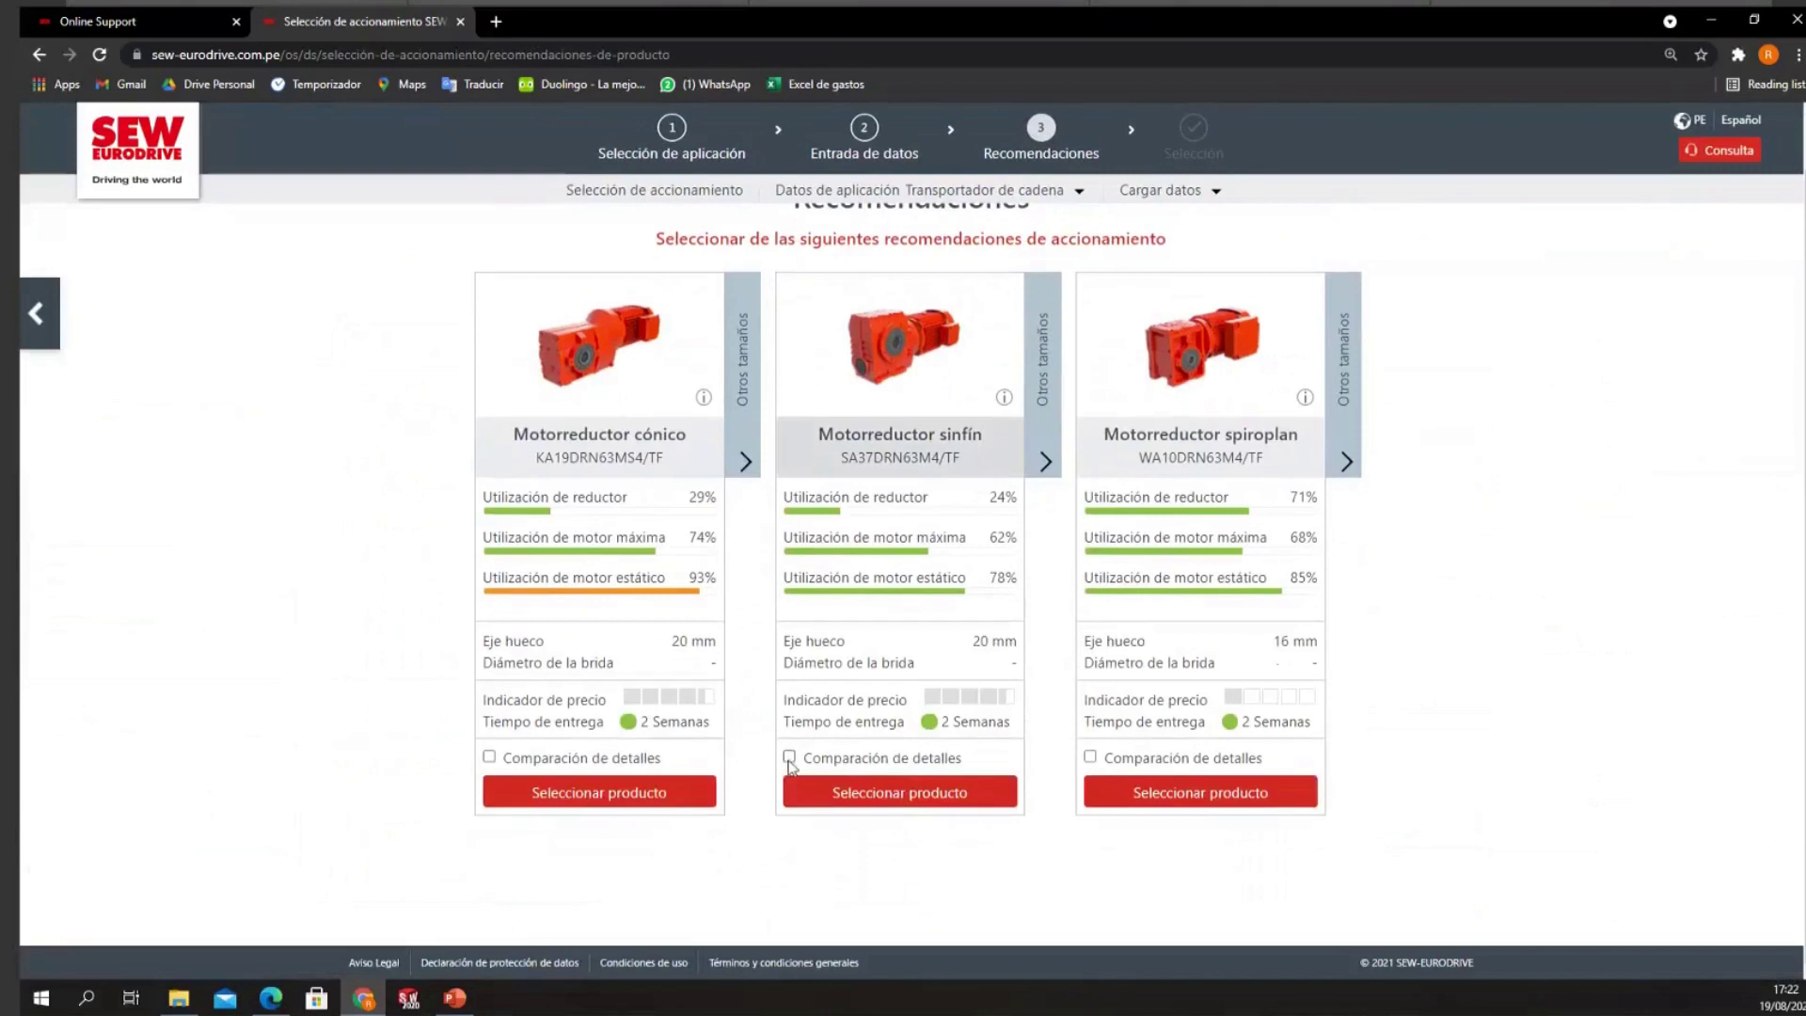
{"action": "left_click", "coordinate": [789, 757]}
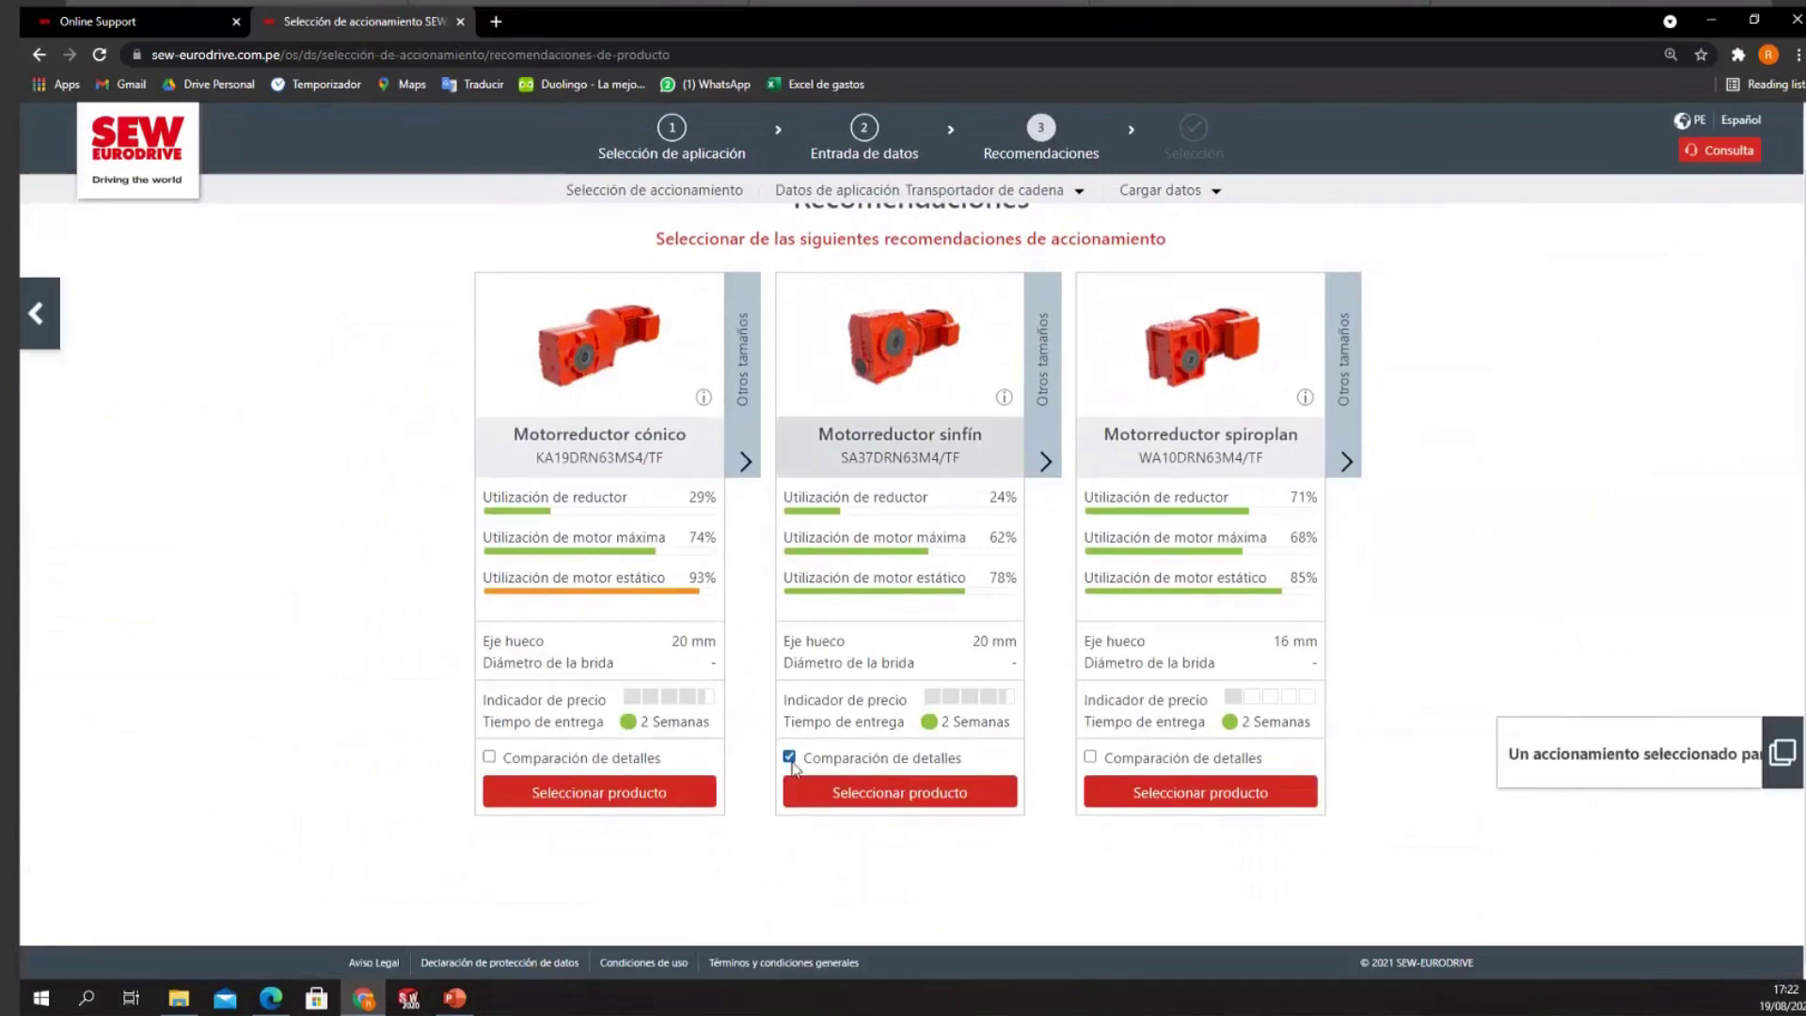
{"action": "left_click", "coordinate": [1040, 466]}
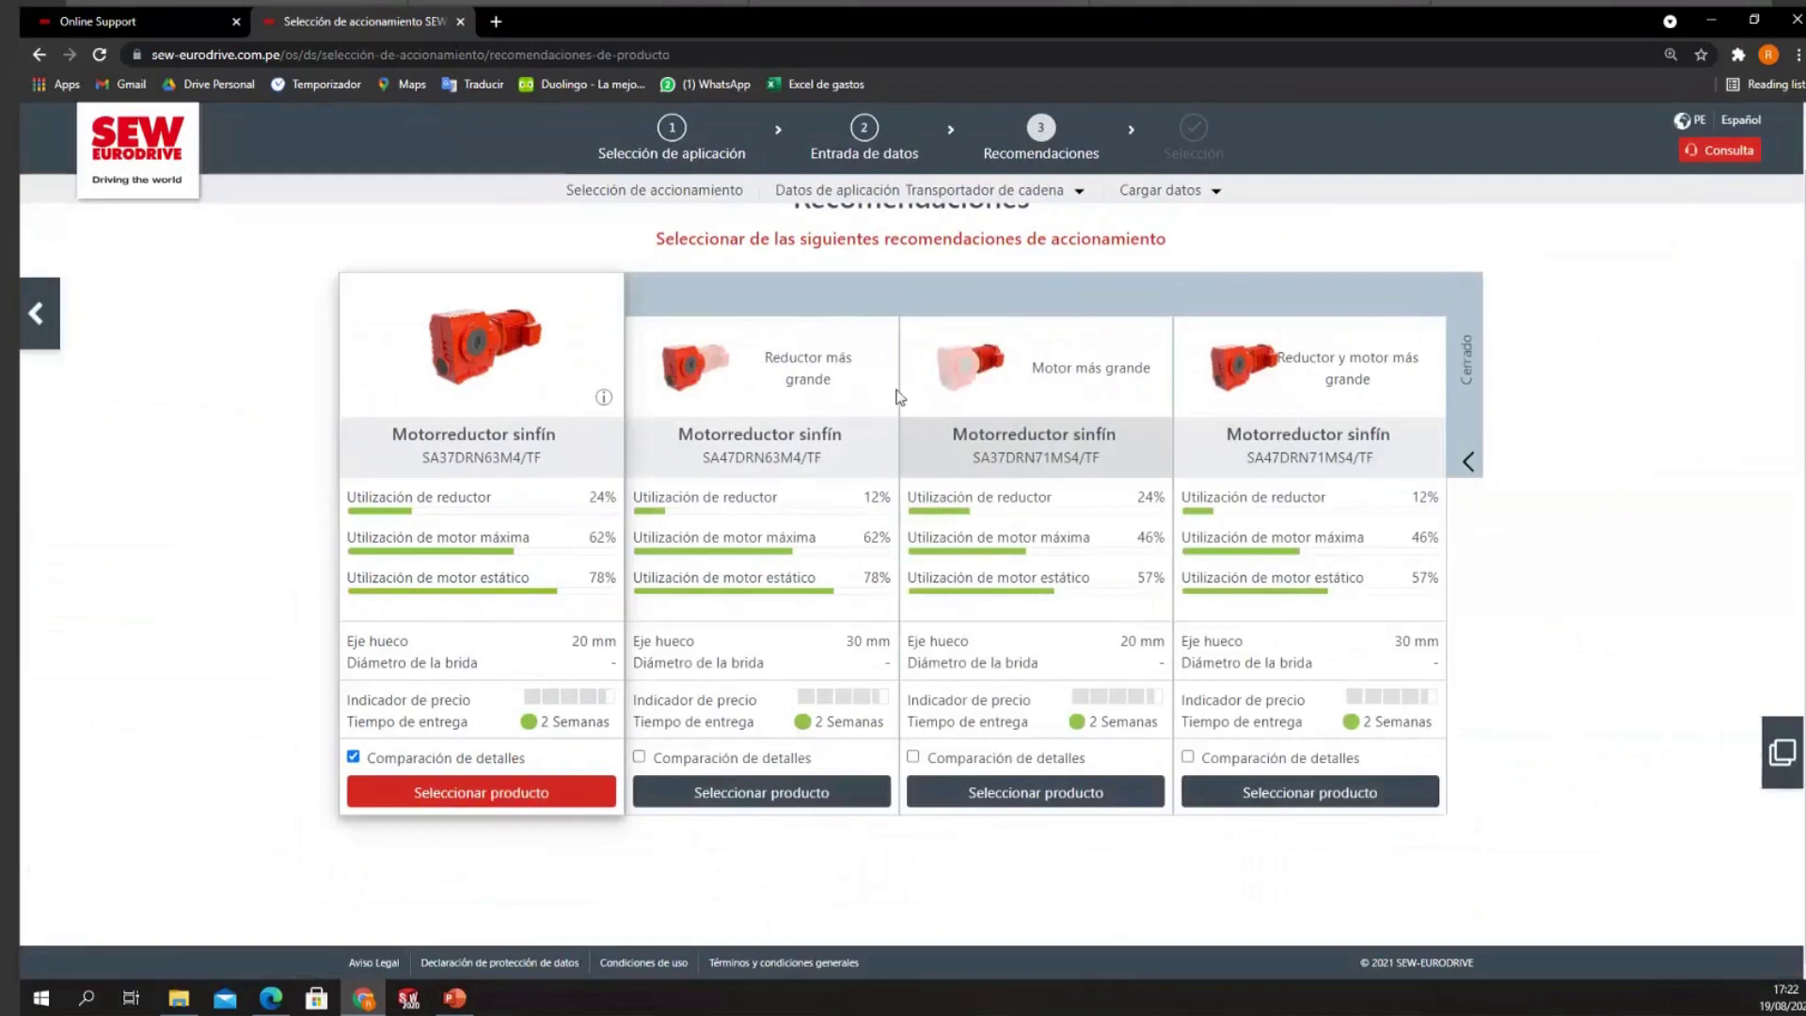
{"action": "left_click", "coordinate": [1459, 415]}
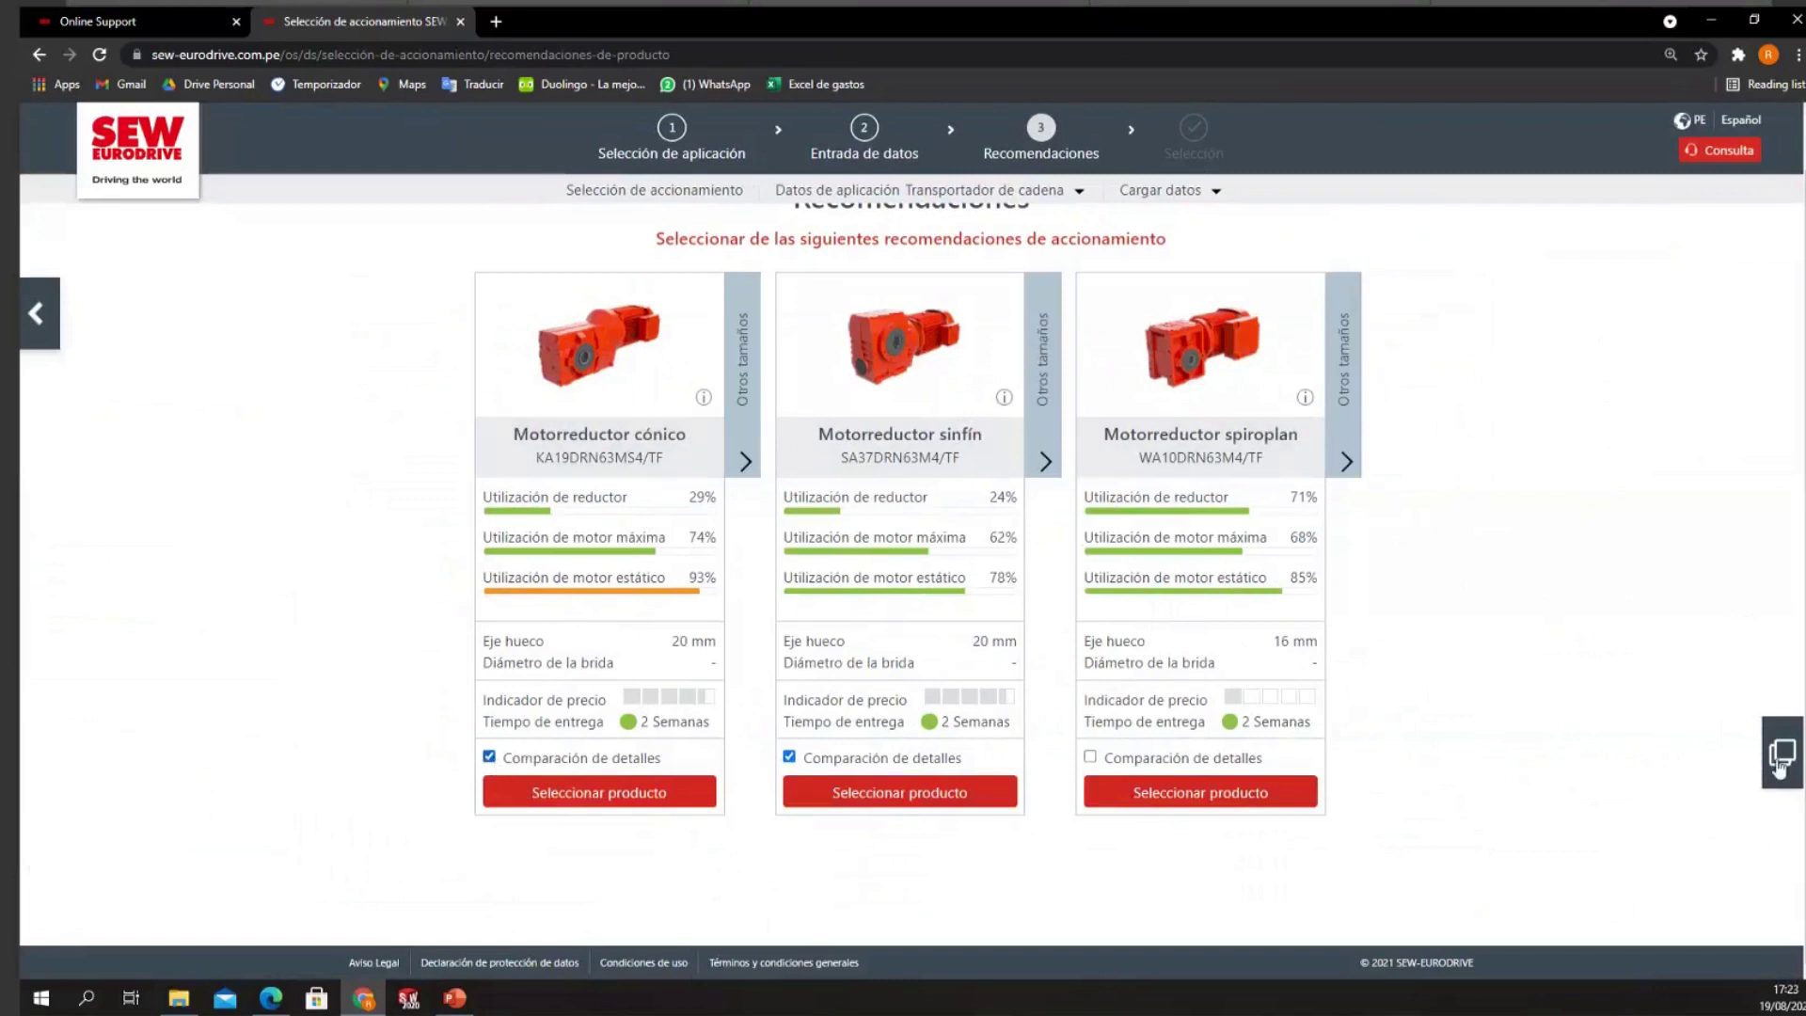
{"action": "left_click", "coordinate": [1783, 754]}
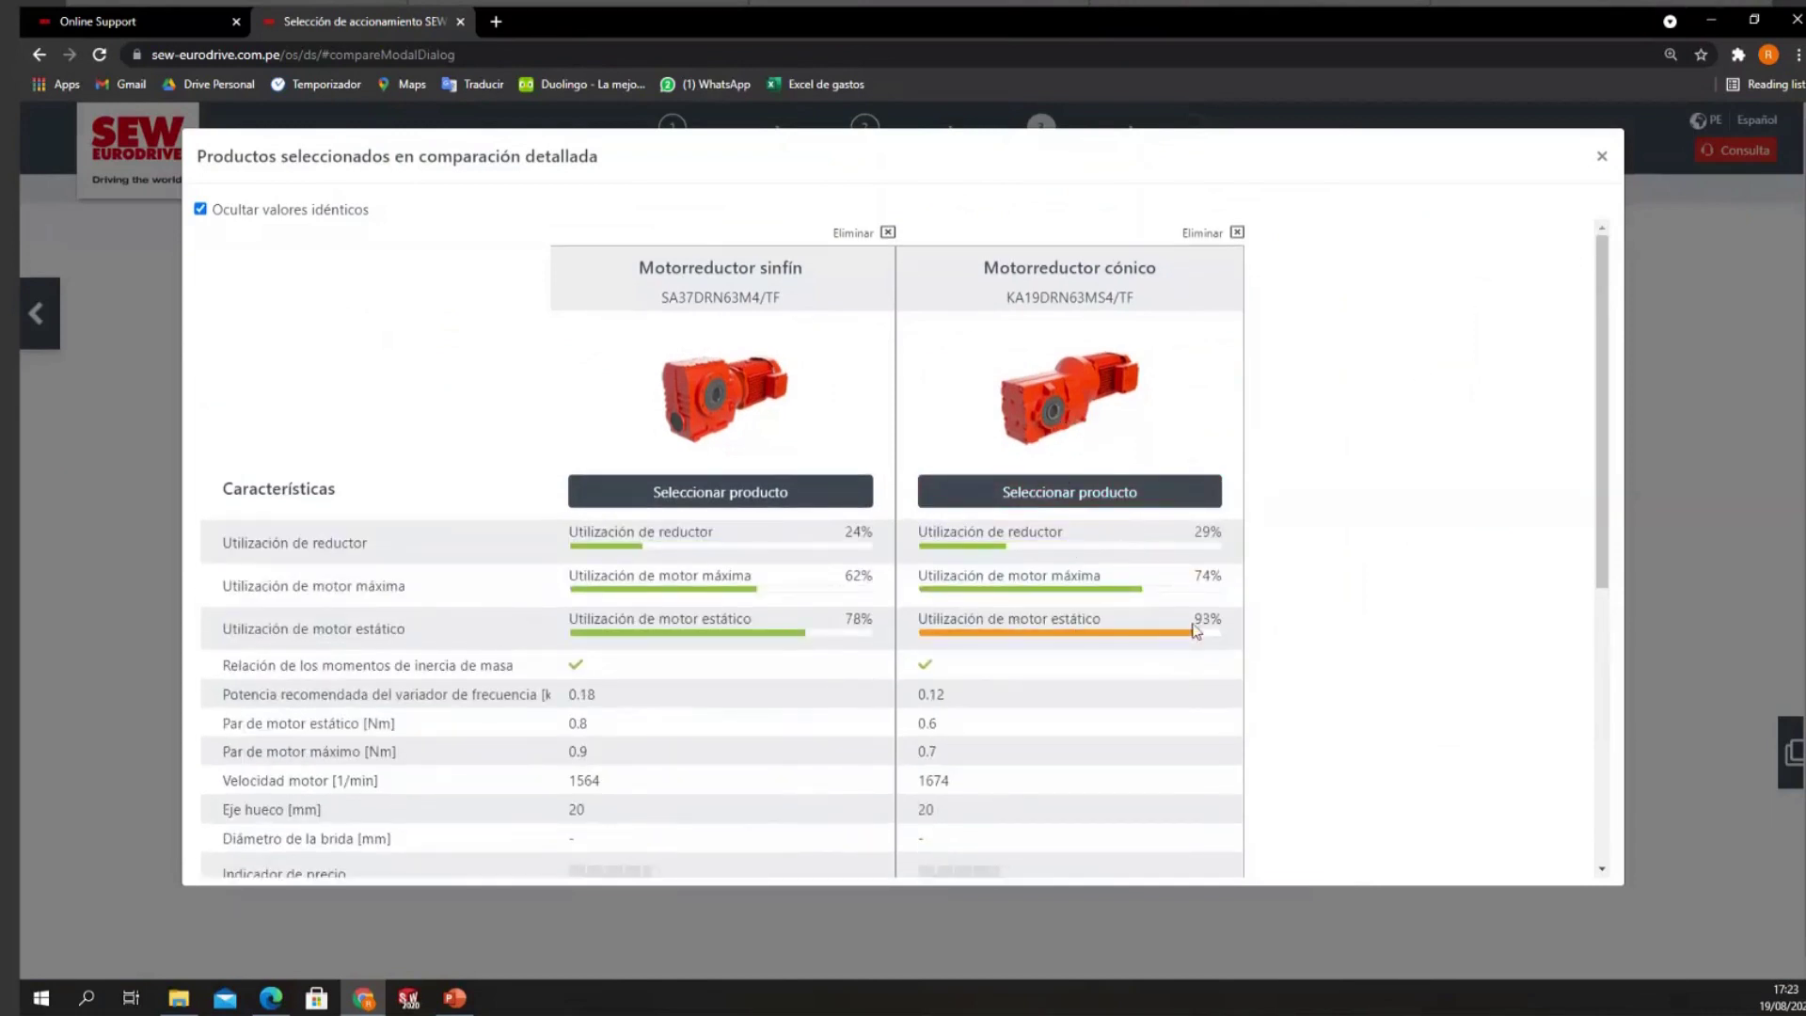
Step: Compare the static motor utilization of the bevel and worm gearmotors in the detailed comparison
{"action": "left_click_drag", "start_coordinate": [1220, 618], "coordinate": [1222, 618]}
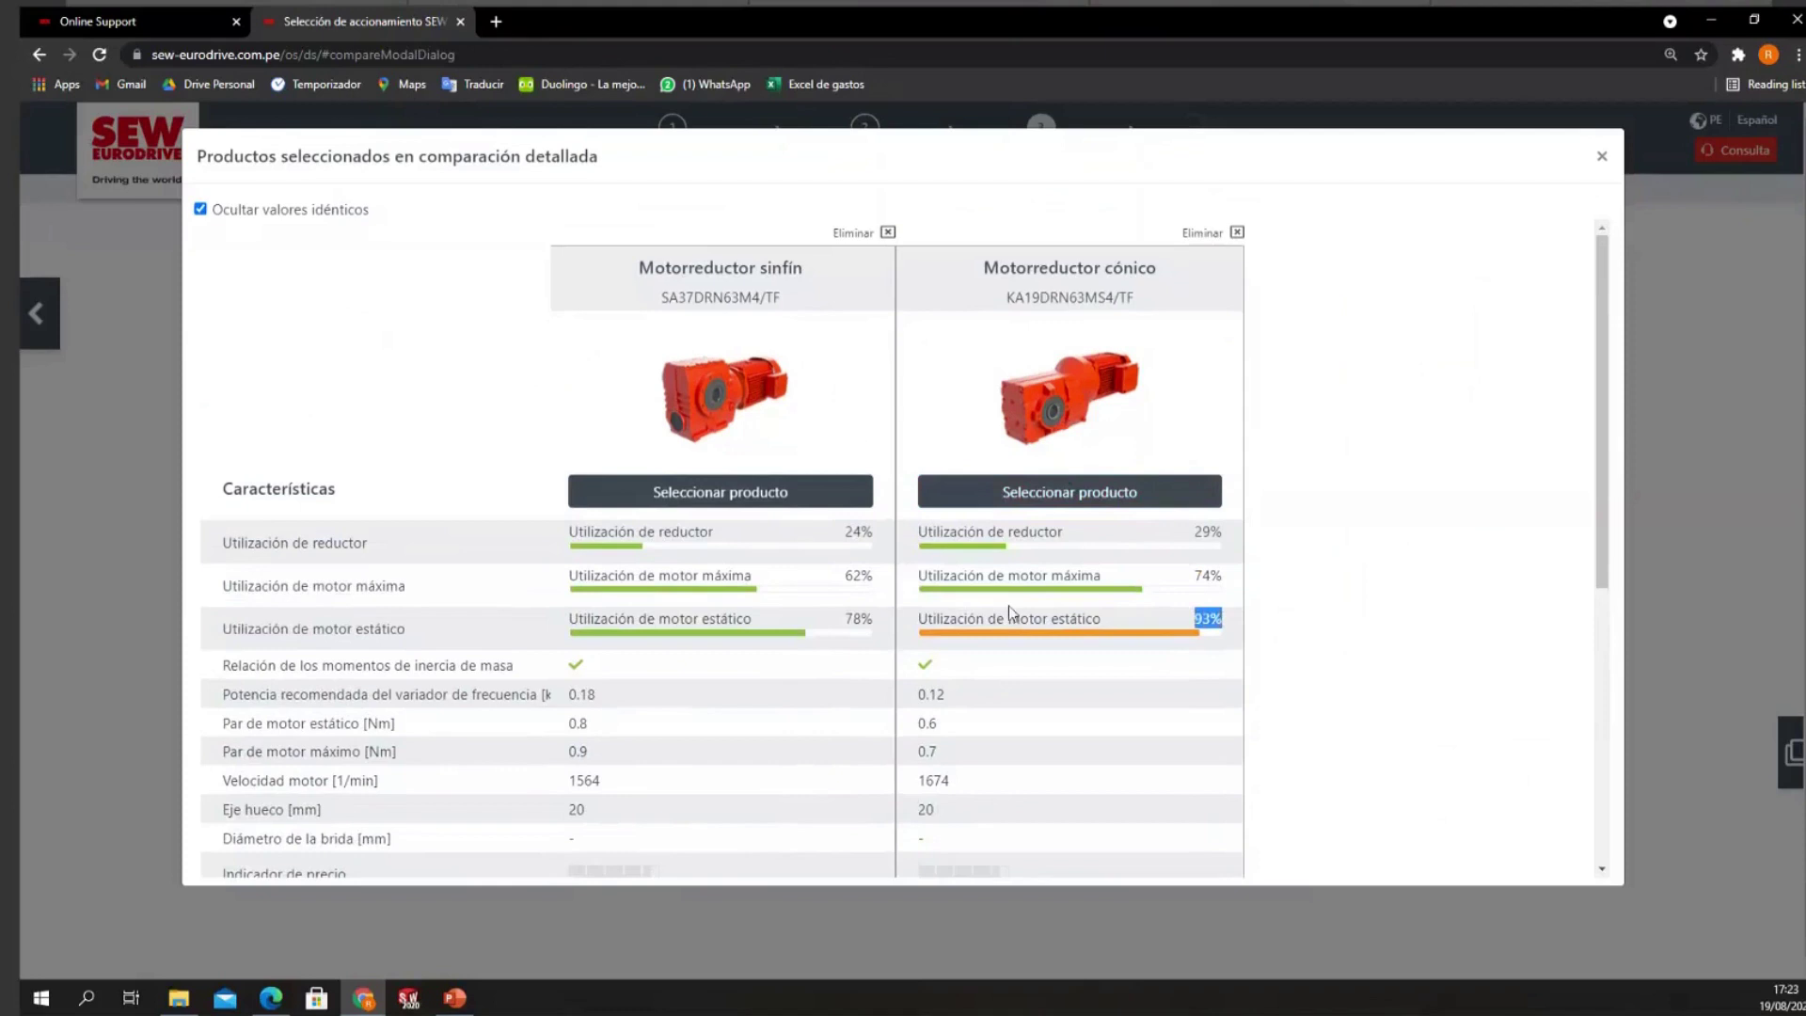
{"action": "double_click", "coordinate": [855, 624]}
{"action": "scroll", "coordinate": [856, 626], "scroll_direction": "down", "scroll_amount": 2}
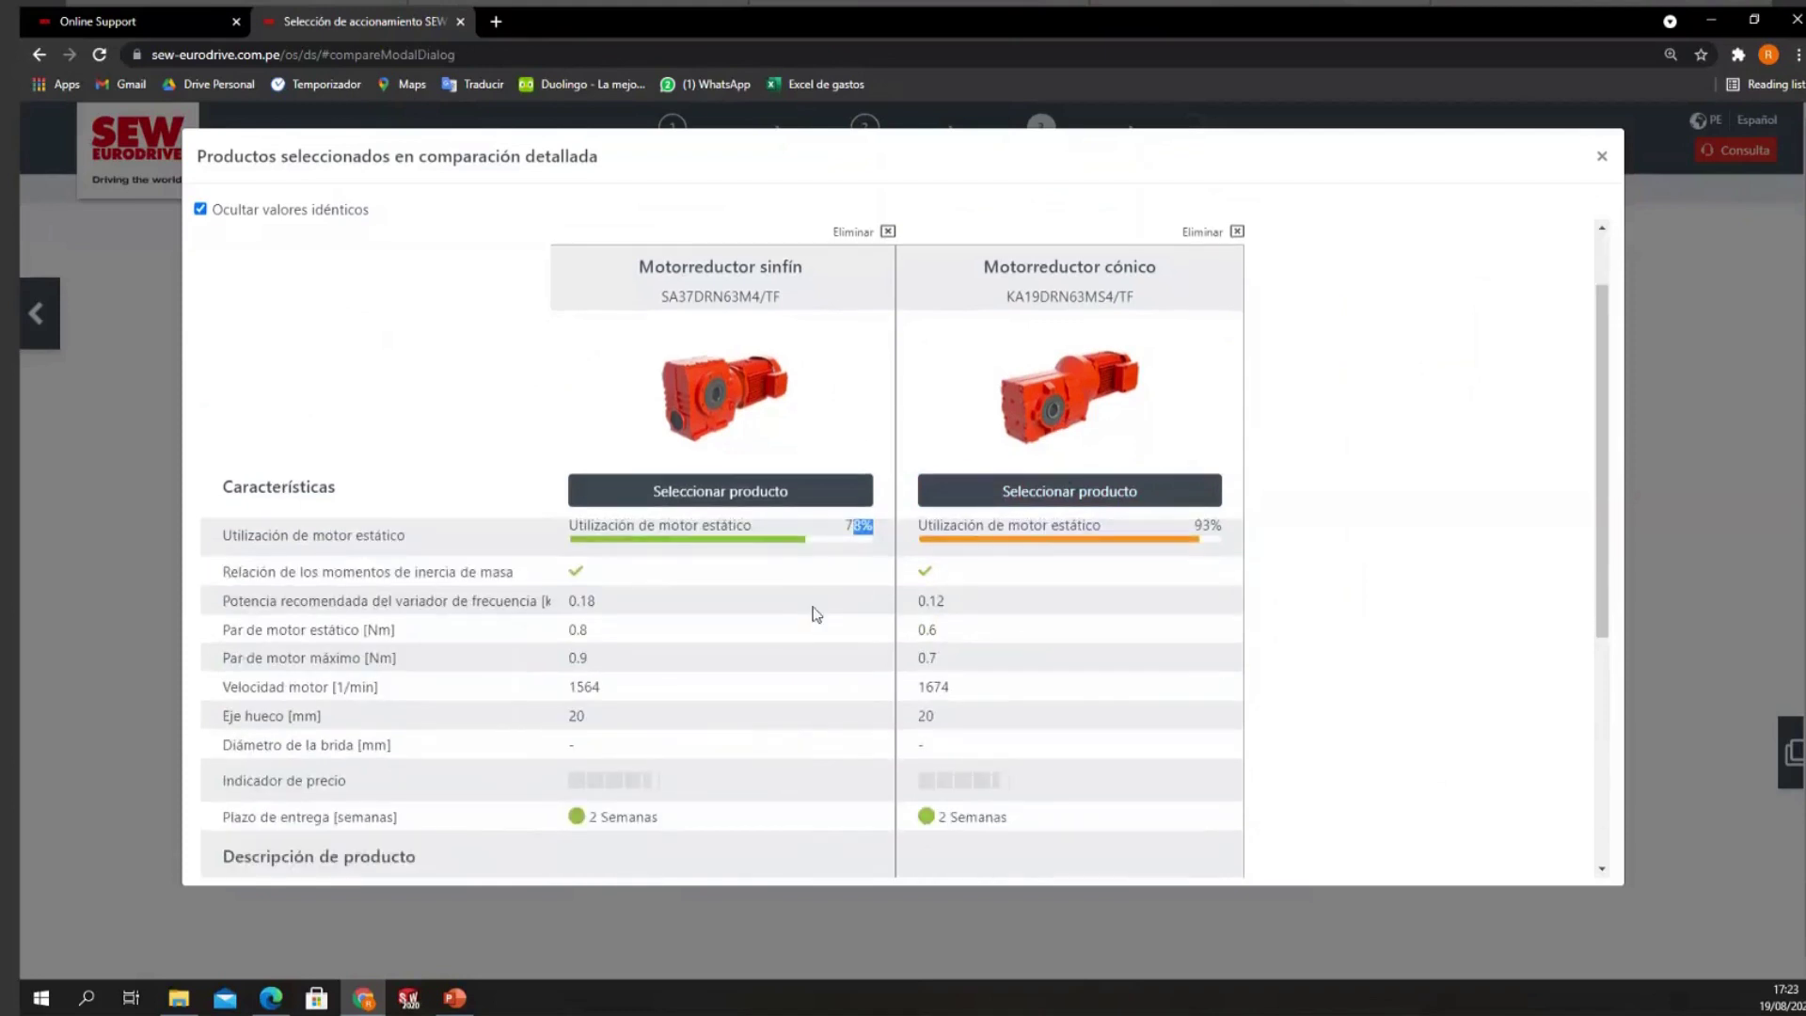
{"action": "scroll", "coordinate": [815, 613], "scroll_direction": "down", "scroll_amount": 1}
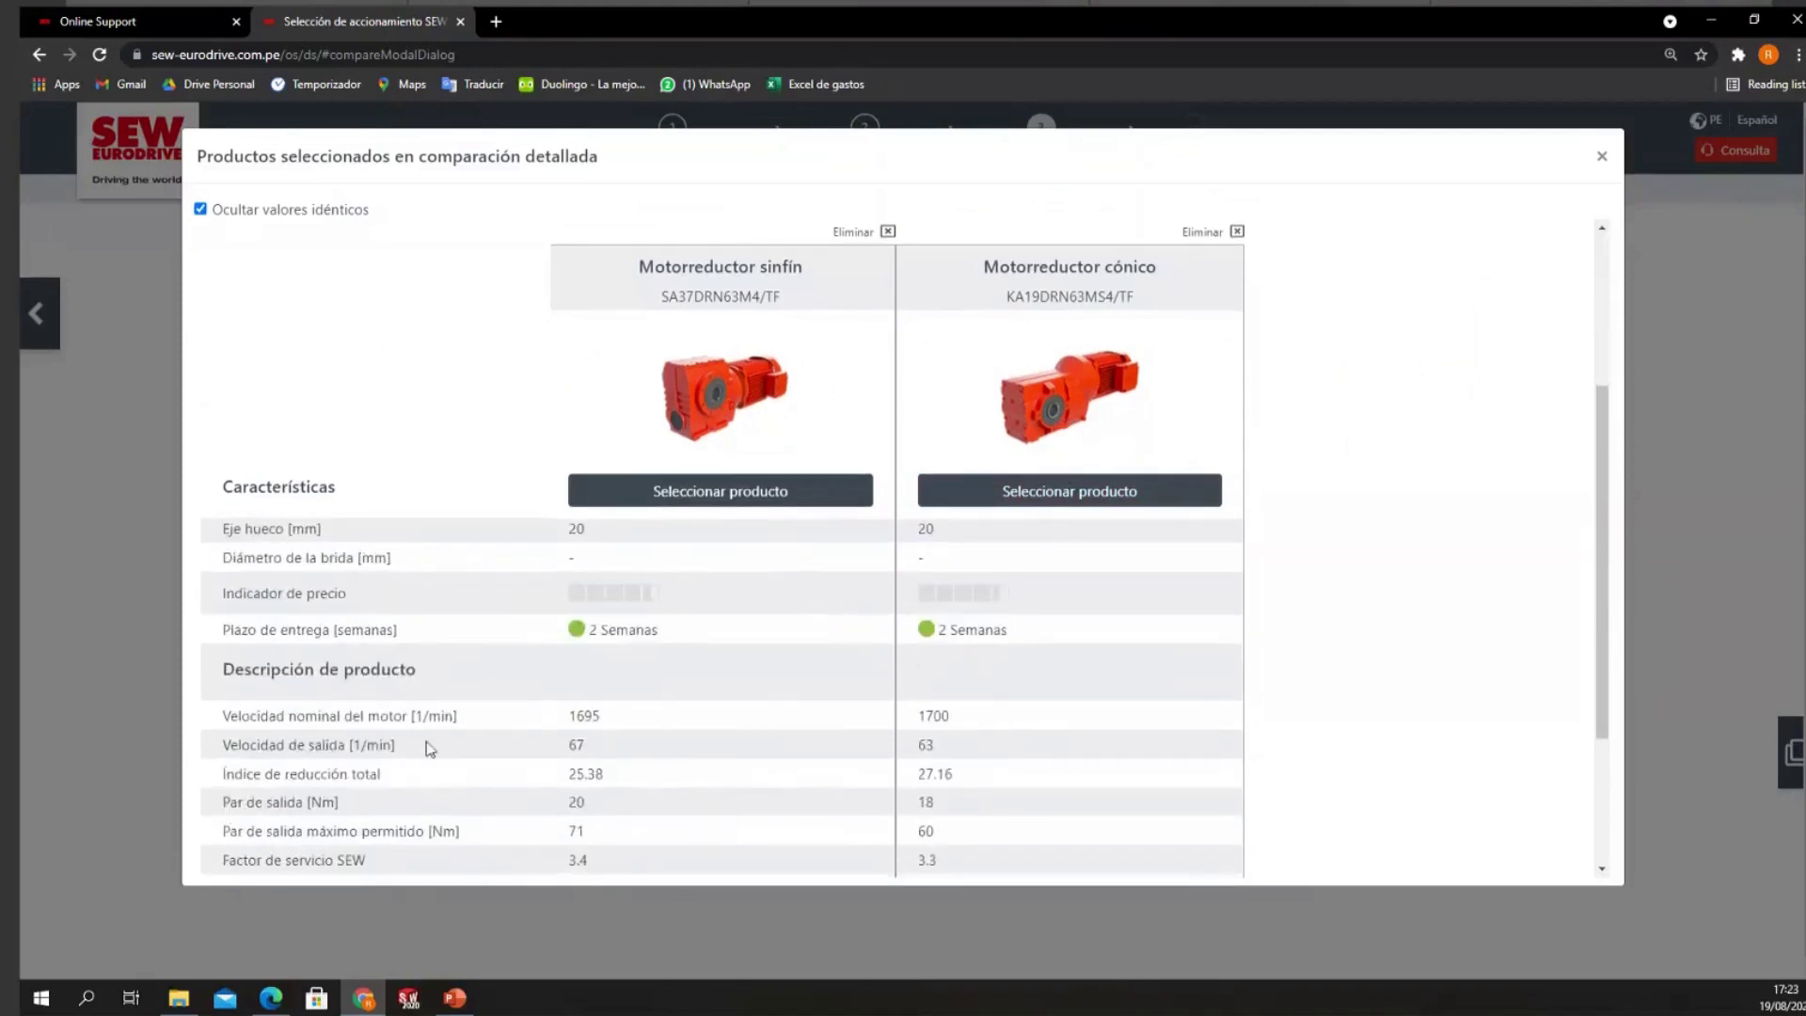
Step: Compare the total reduction ratio and the SEW service factor of the two gearmotors
{"action": "left_click_drag", "start_coordinate": [570, 775], "coordinate": [606, 775]}
{"action": "left_click", "coordinate": [568, 788]}
{"action": "left_click_drag", "start_coordinate": [919, 774], "coordinate": [959, 777]}
{"action": "scroll", "coordinate": [959, 777], "scroll_direction": "down", "scroll_amount": 1}
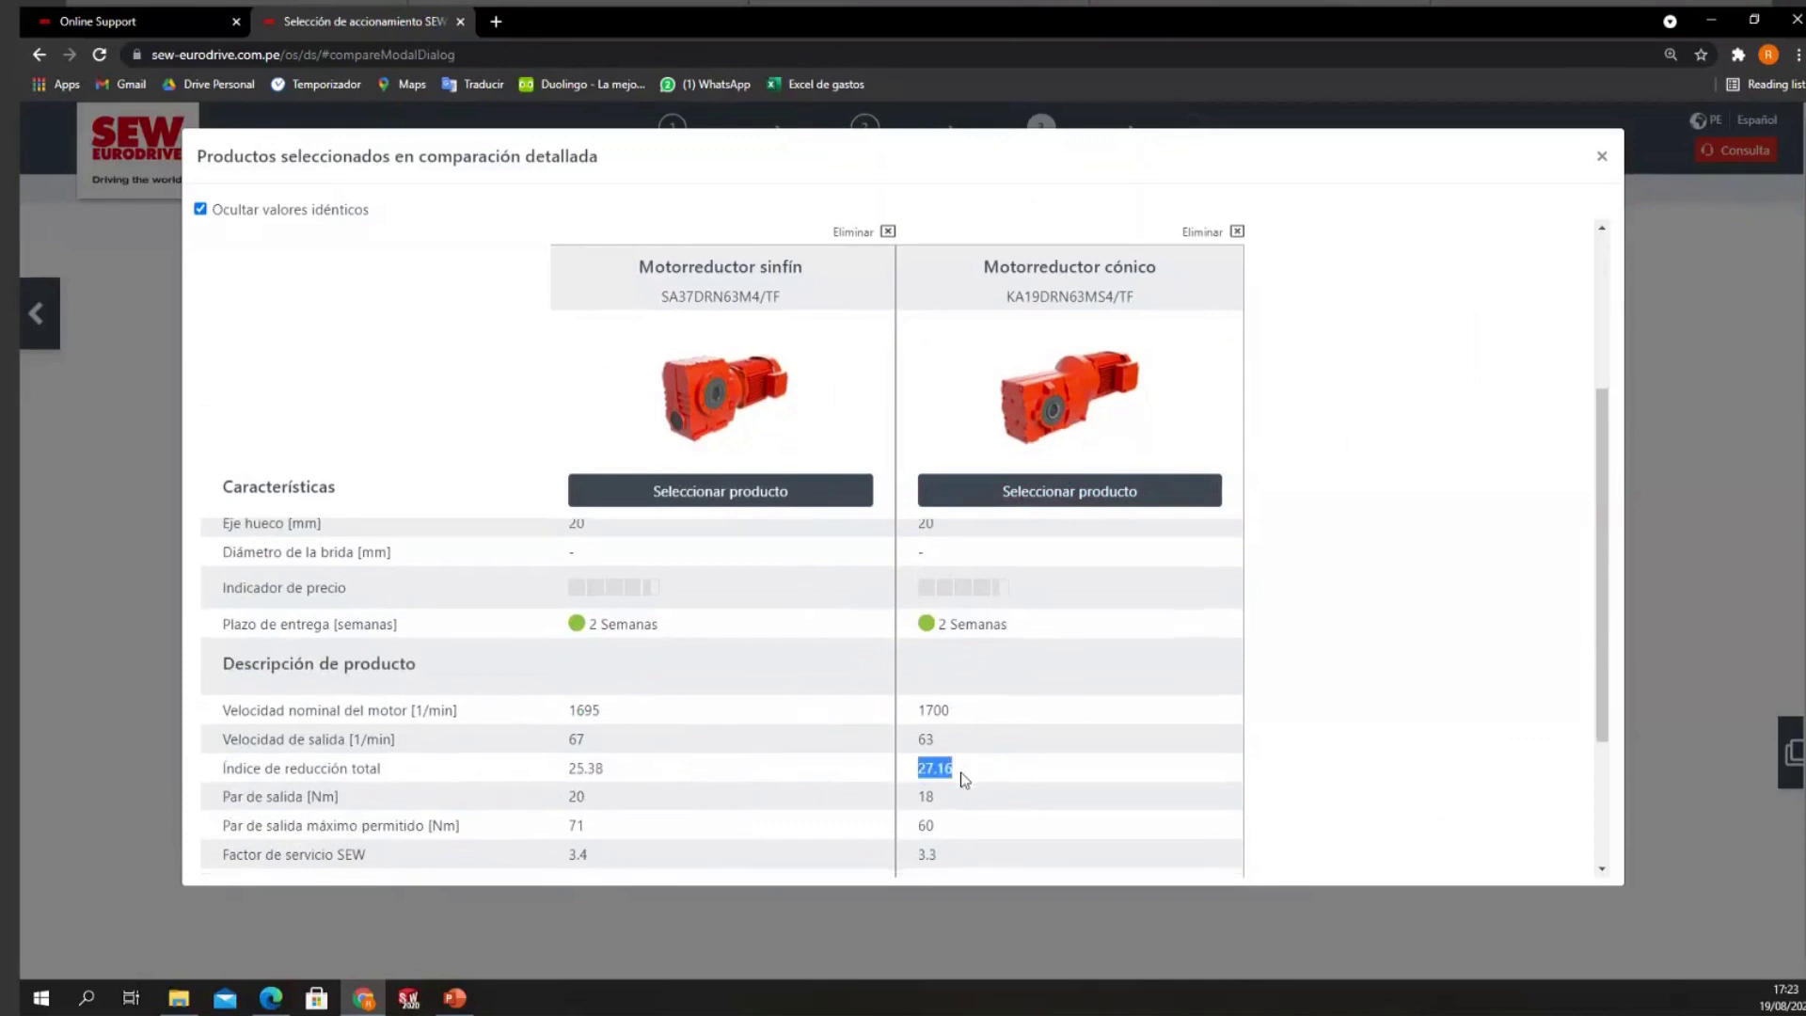
{"action": "left_click_drag", "start_coordinate": [571, 770], "coordinate": [595, 774]}
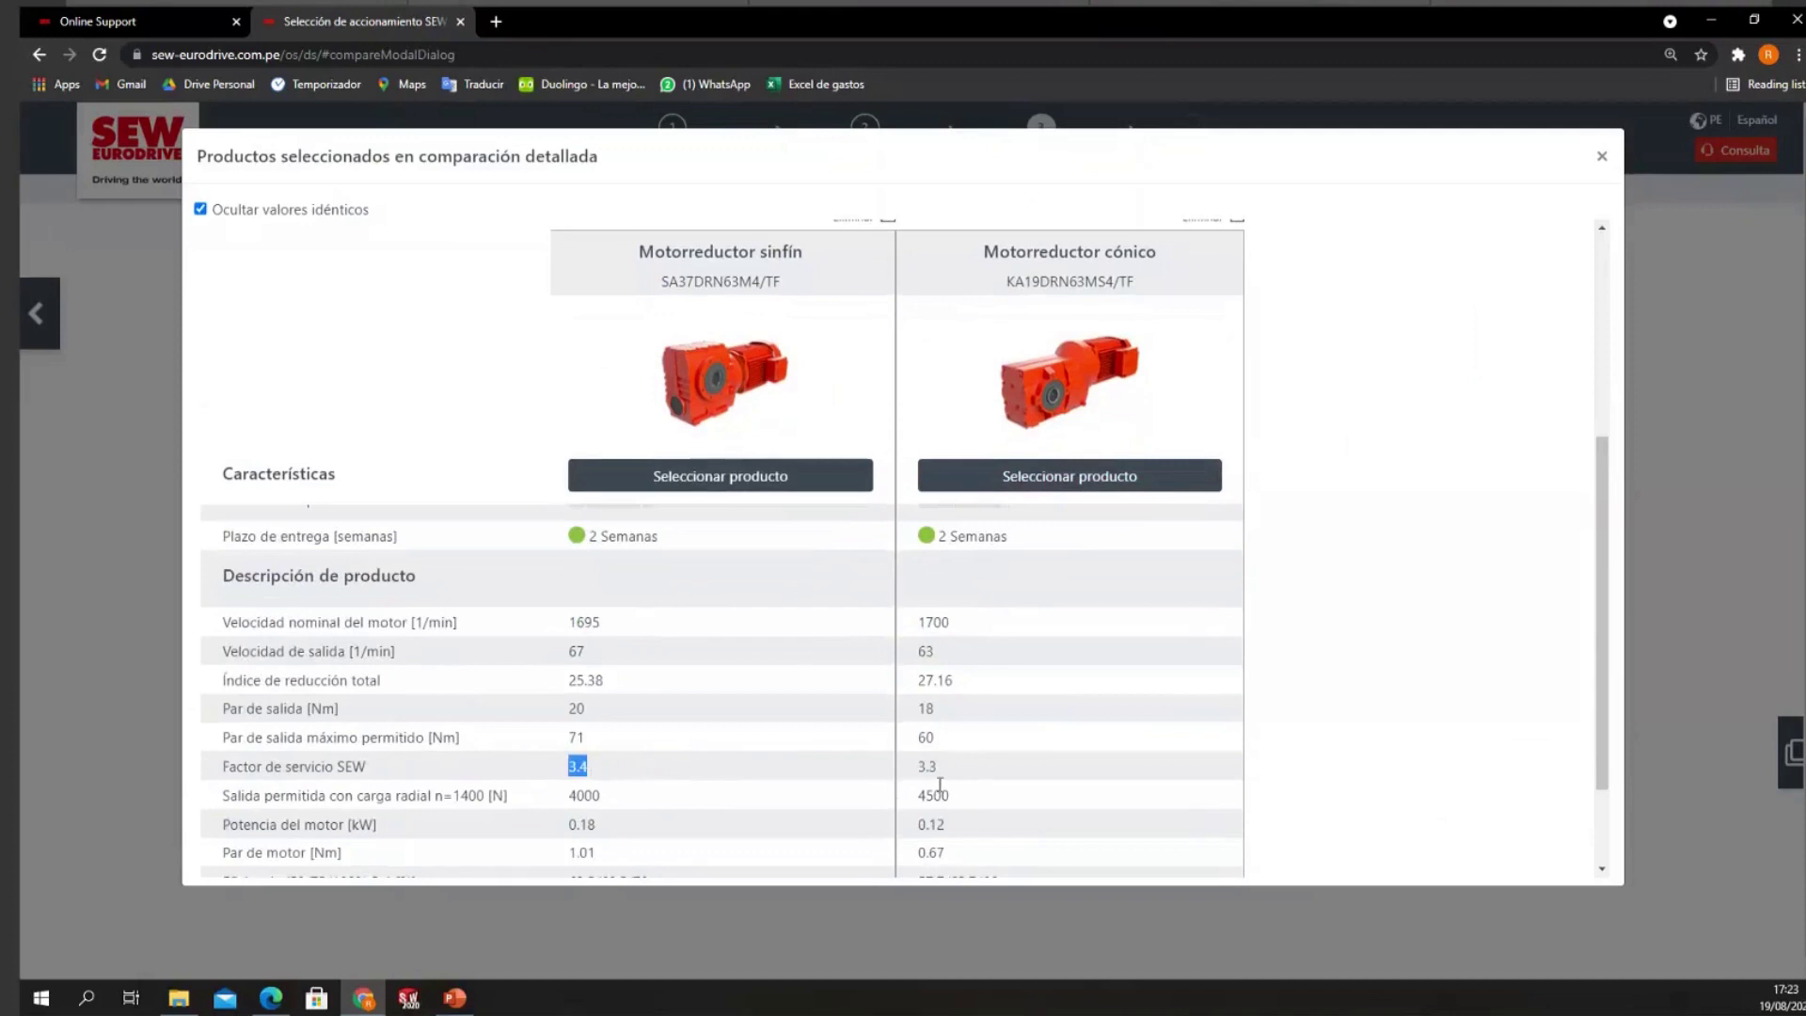
{"action": "left_click_drag", "start_coordinate": [919, 766], "coordinate": [945, 776]}
Step: Check the net weights of the two gearmotors and close the detailed comparison
{"action": "scroll", "coordinate": [944, 776], "scroll_direction": "down", "scroll_amount": 2}
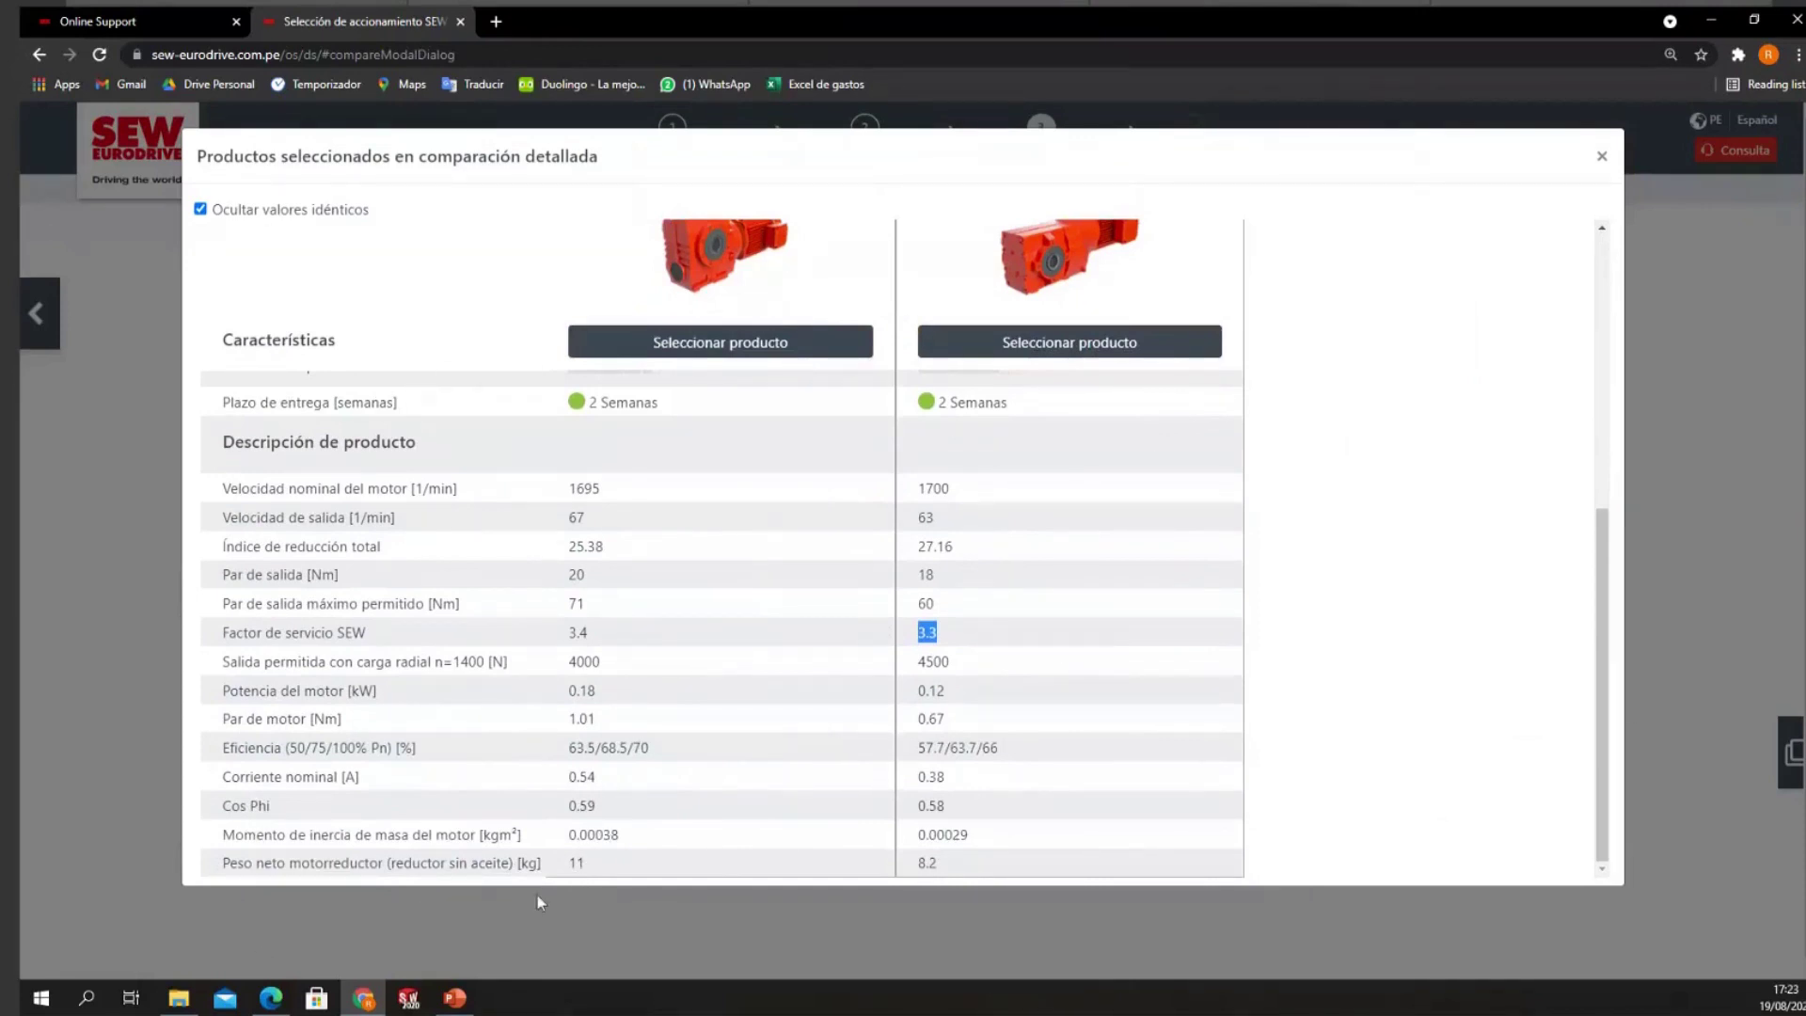
{"action": "left_click_drag", "start_coordinate": [565, 862], "coordinate": [895, 885]}
{"action": "scroll", "coordinate": [1145, 766], "scroll_direction": "up", "scroll_amount": 6}
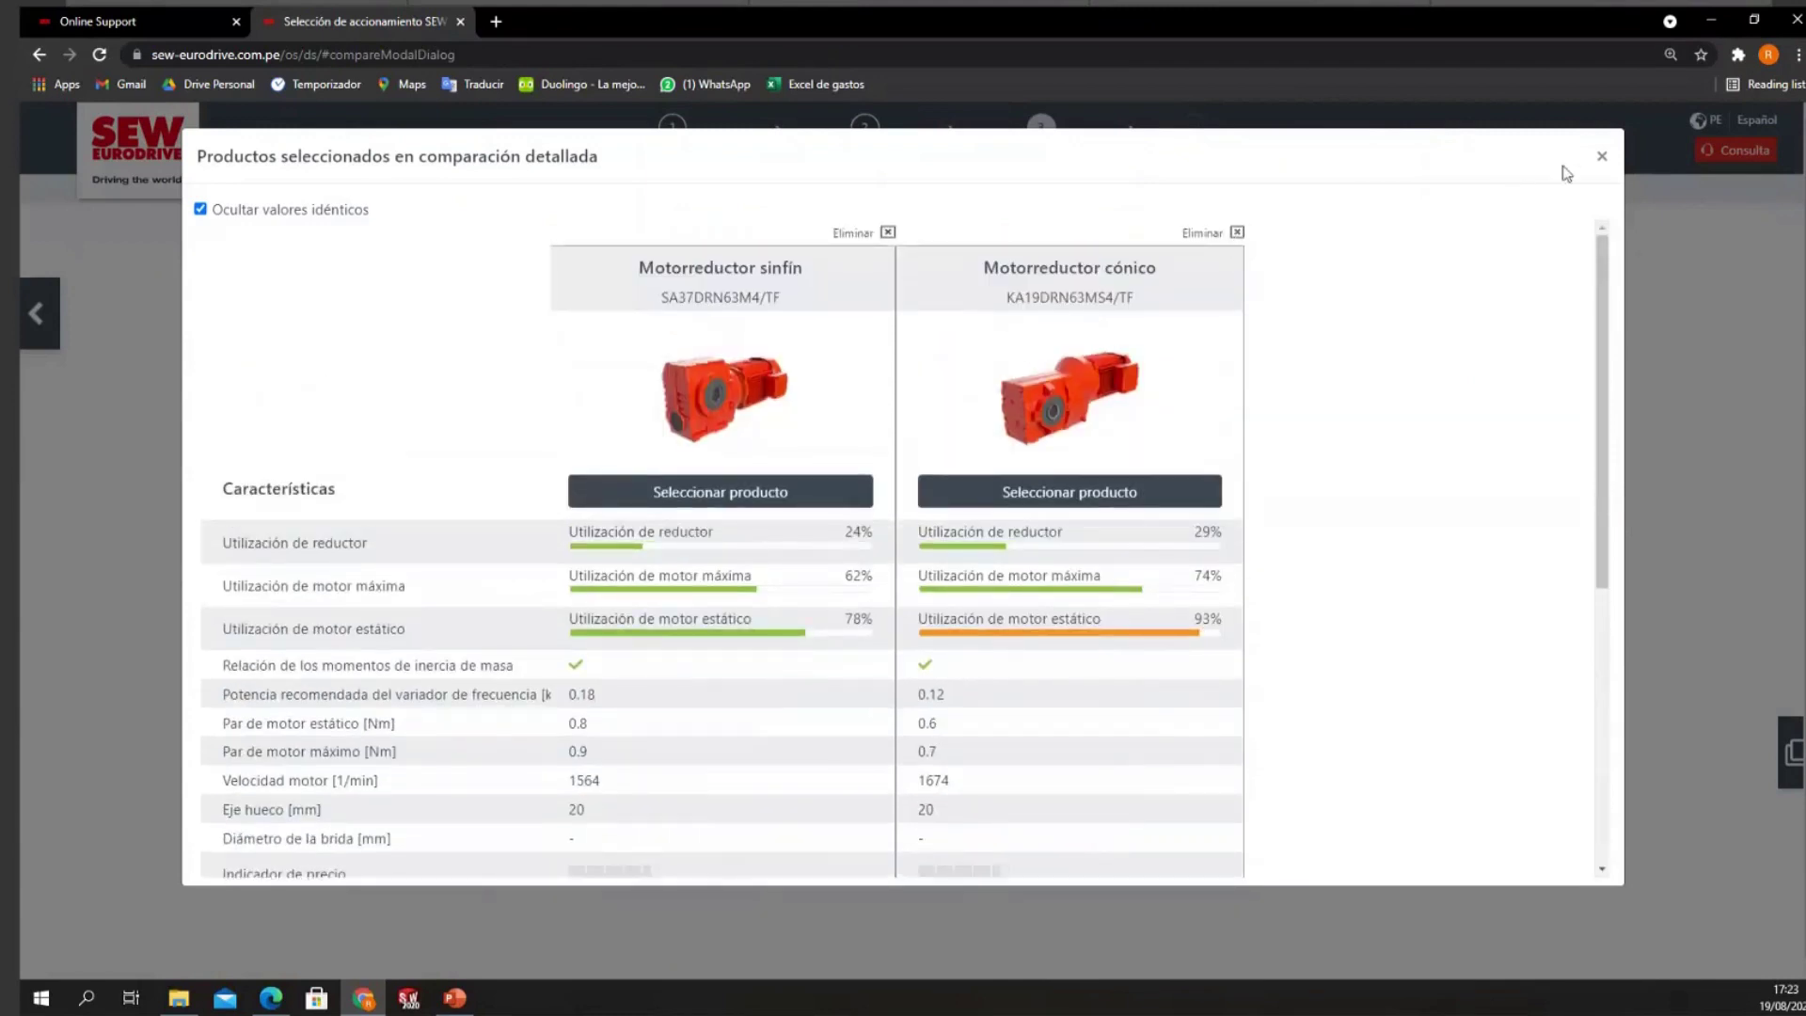
{"action": "left_click", "coordinate": [1602, 156]}
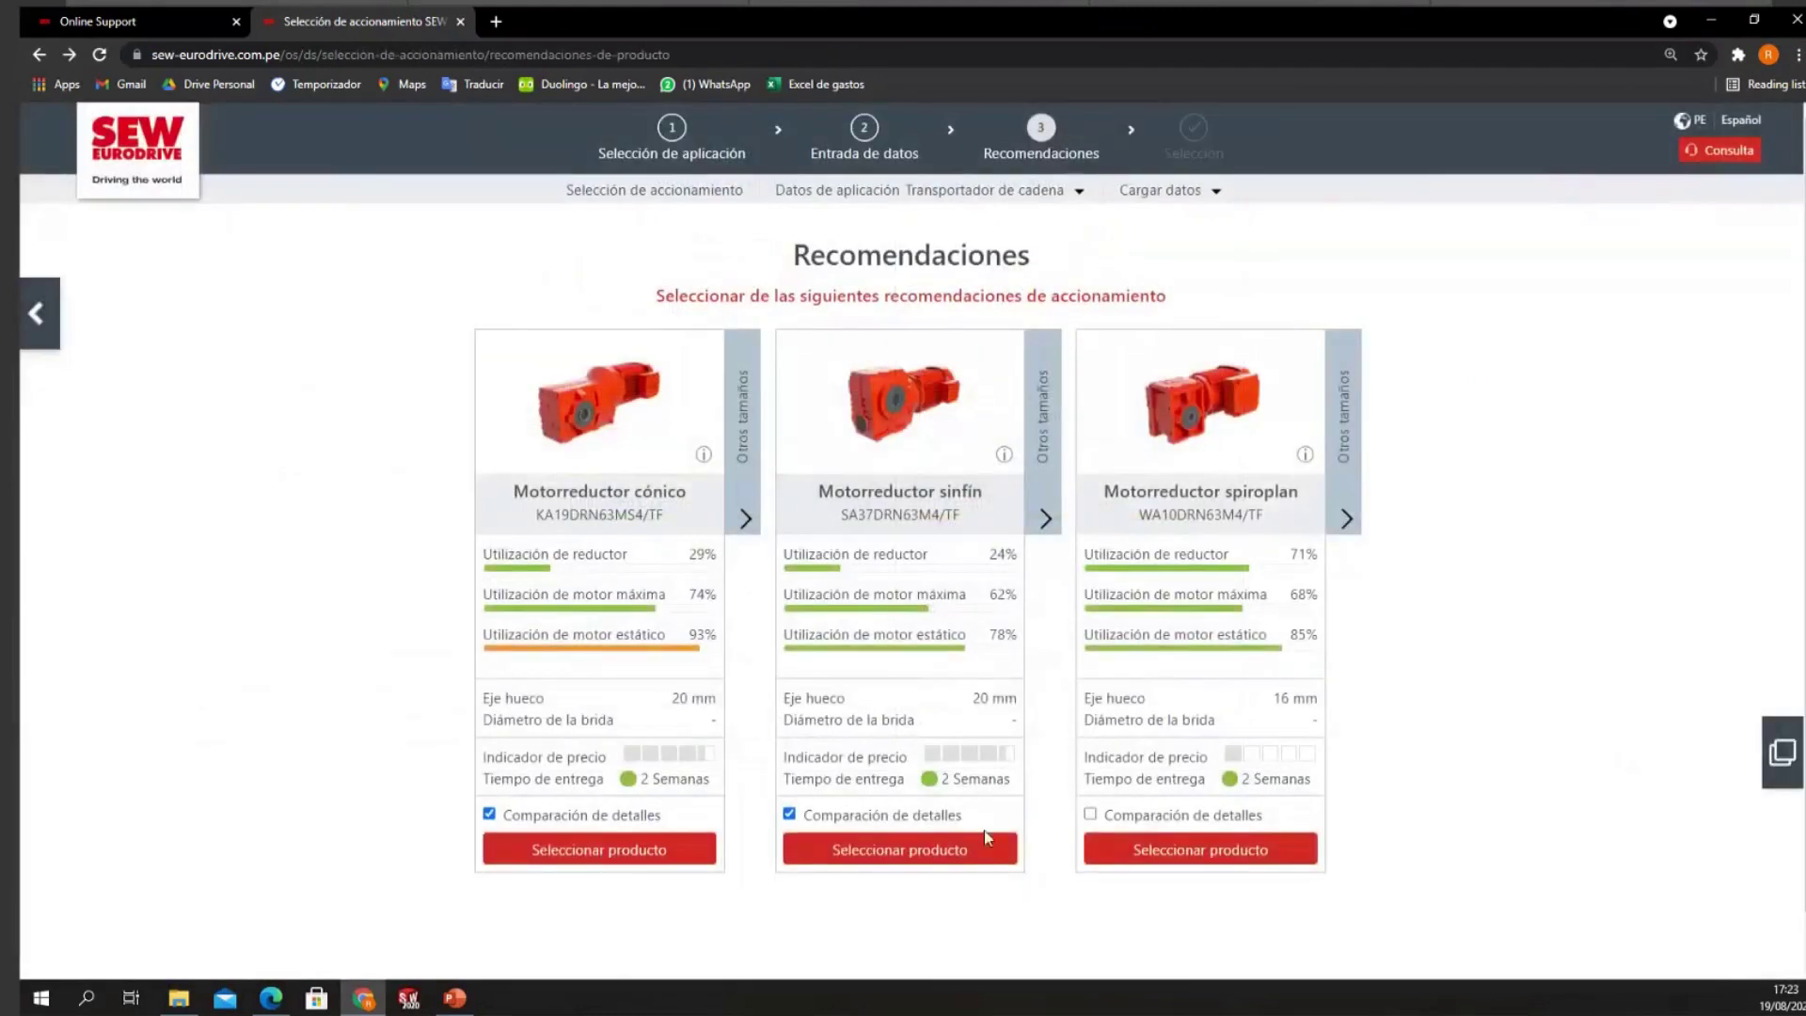
Step: Remove both gearmotors from the detailed comparison and select the worm gearmotor SA37DRN63M4/TF as the product
{"action": "left_click", "coordinate": [489, 814]}
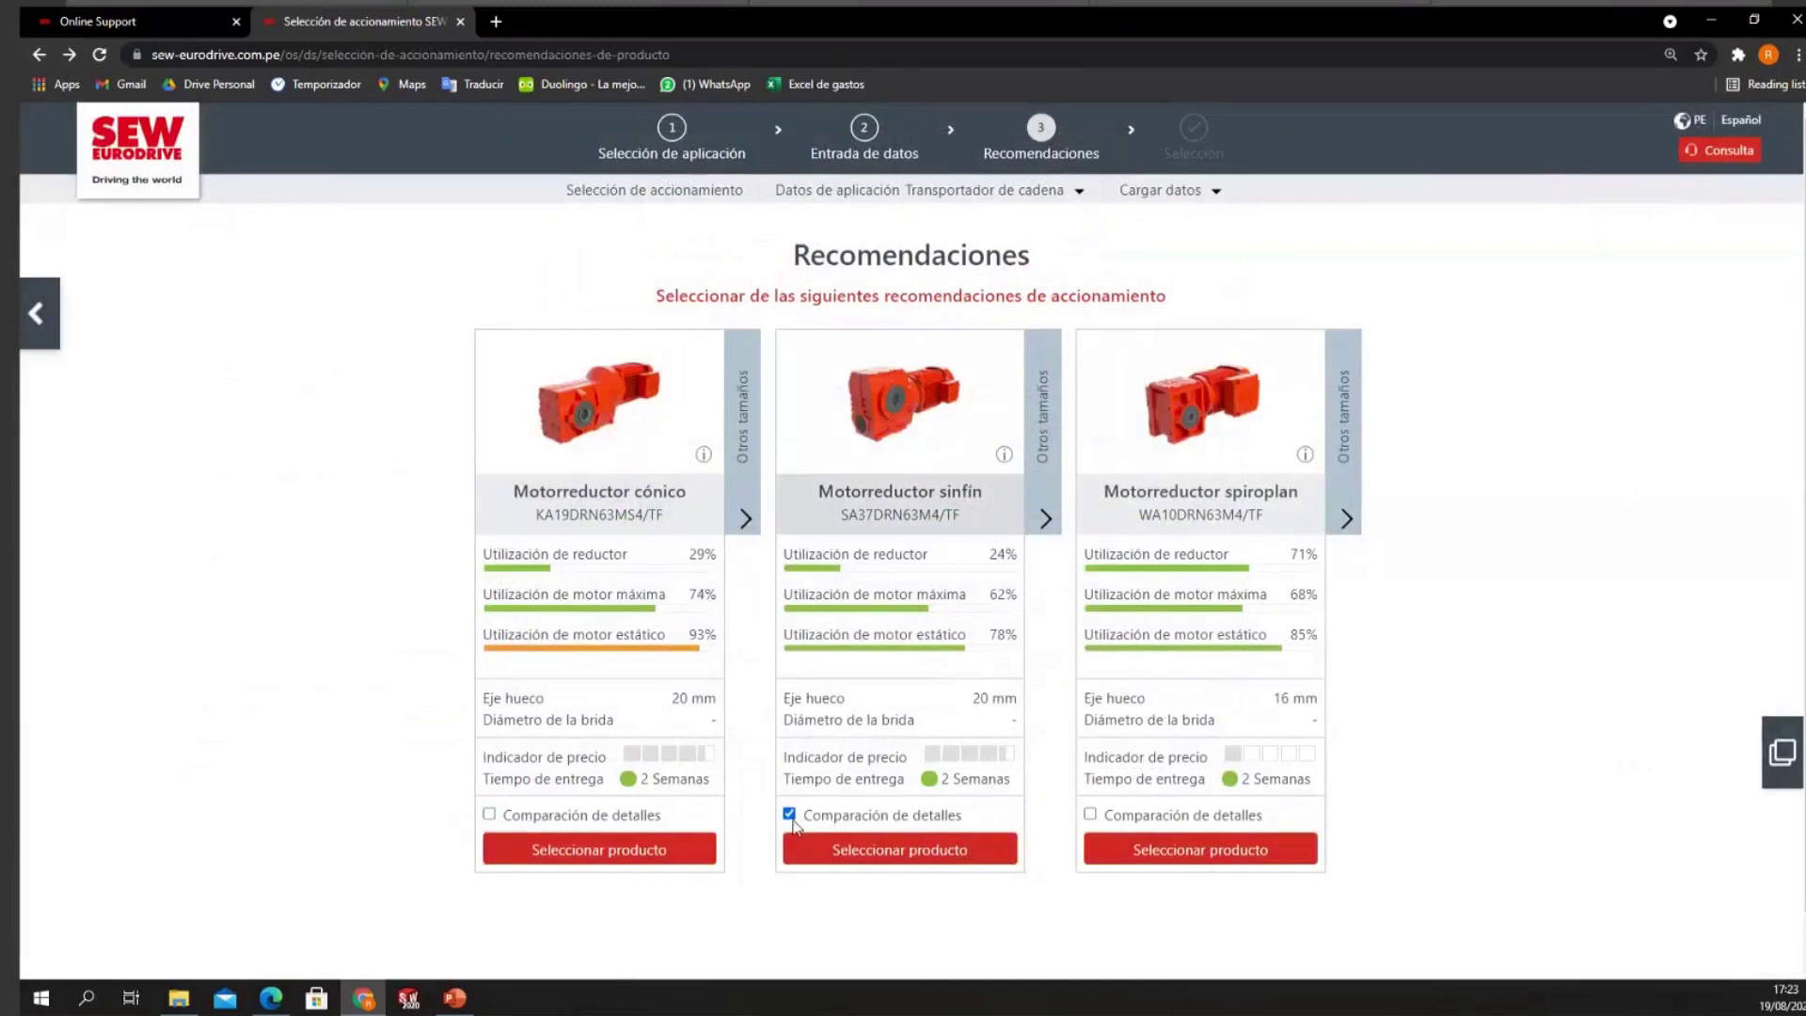
{"action": "left_click", "coordinate": [790, 816]}
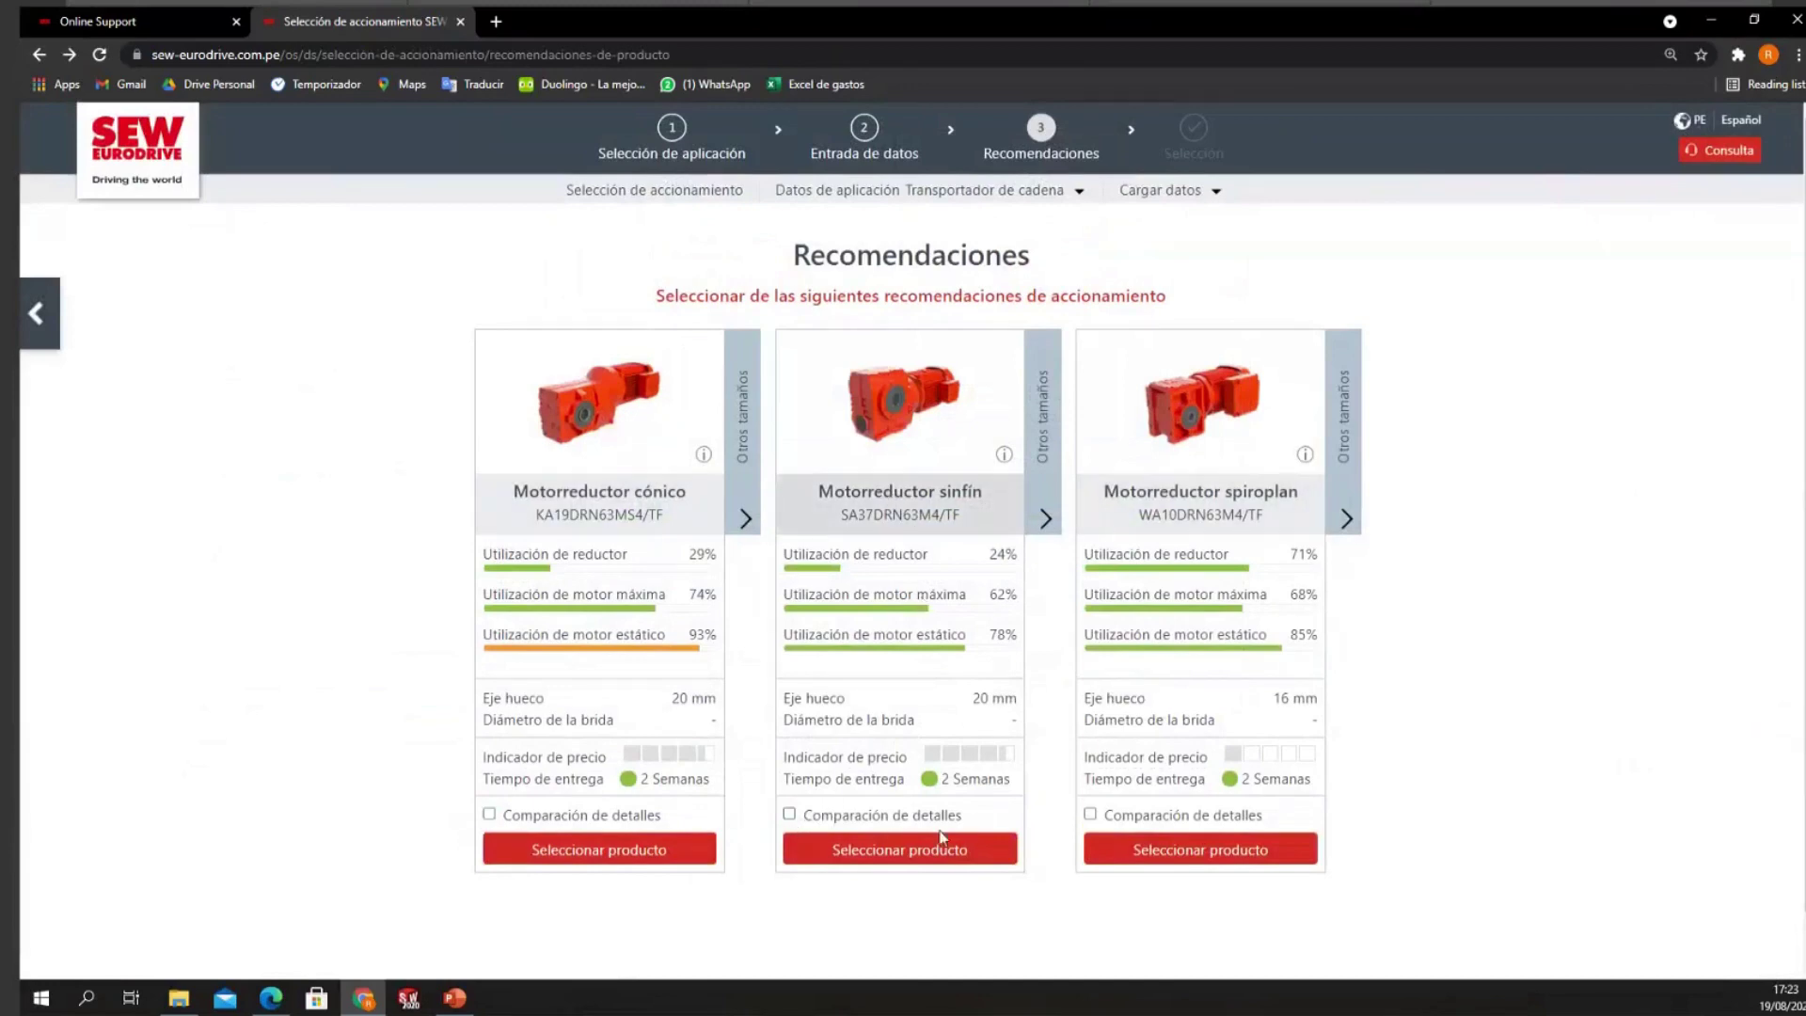
{"action": "left_click", "coordinate": [940, 851]}
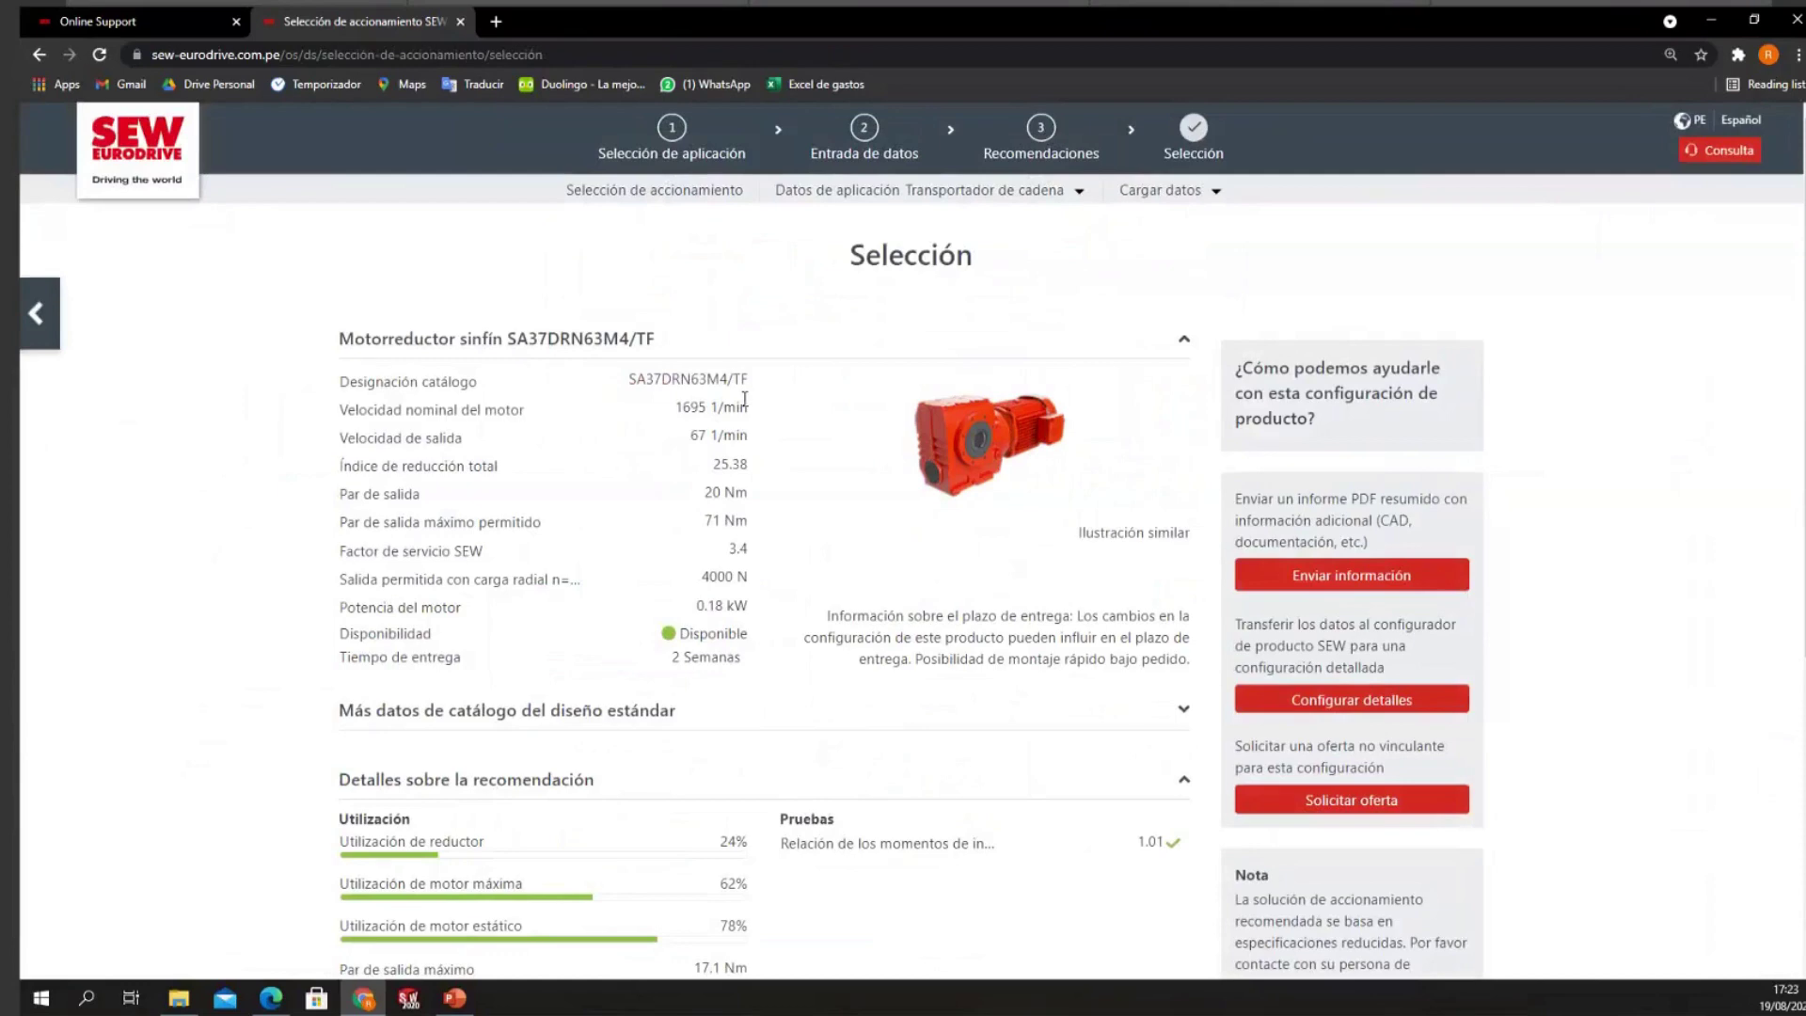
Step: Review the selected worm gearmotor's catalogue data, from nominal motor speed to motor power and delivery time
{"action": "scroll", "coordinate": [744, 400], "scroll_direction": "down", "scroll_amount": 1}
{"action": "scroll", "coordinate": [754, 724], "scroll_direction": "up", "scroll_amount": 1}
{"action": "left_click_drag", "start_coordinate": [679, 407], "coordinate": [743, 663]}
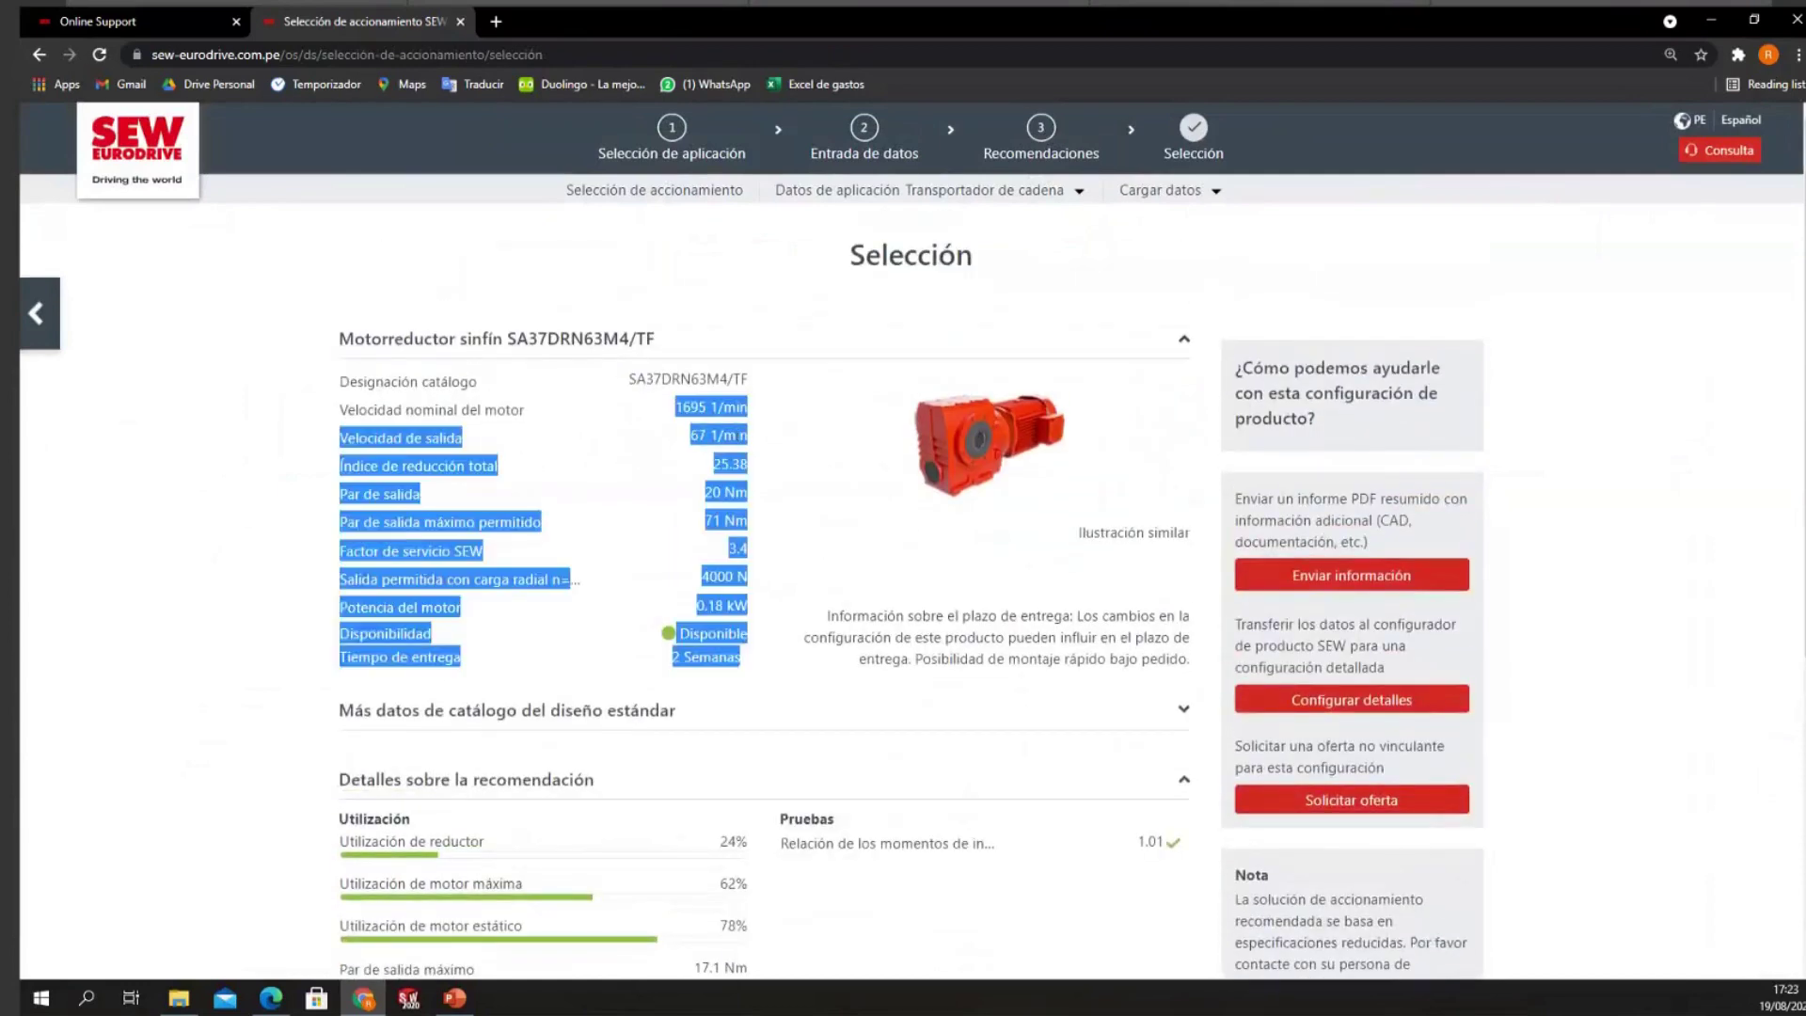
{"action": "left_click", "coordinate": [731, 523]}
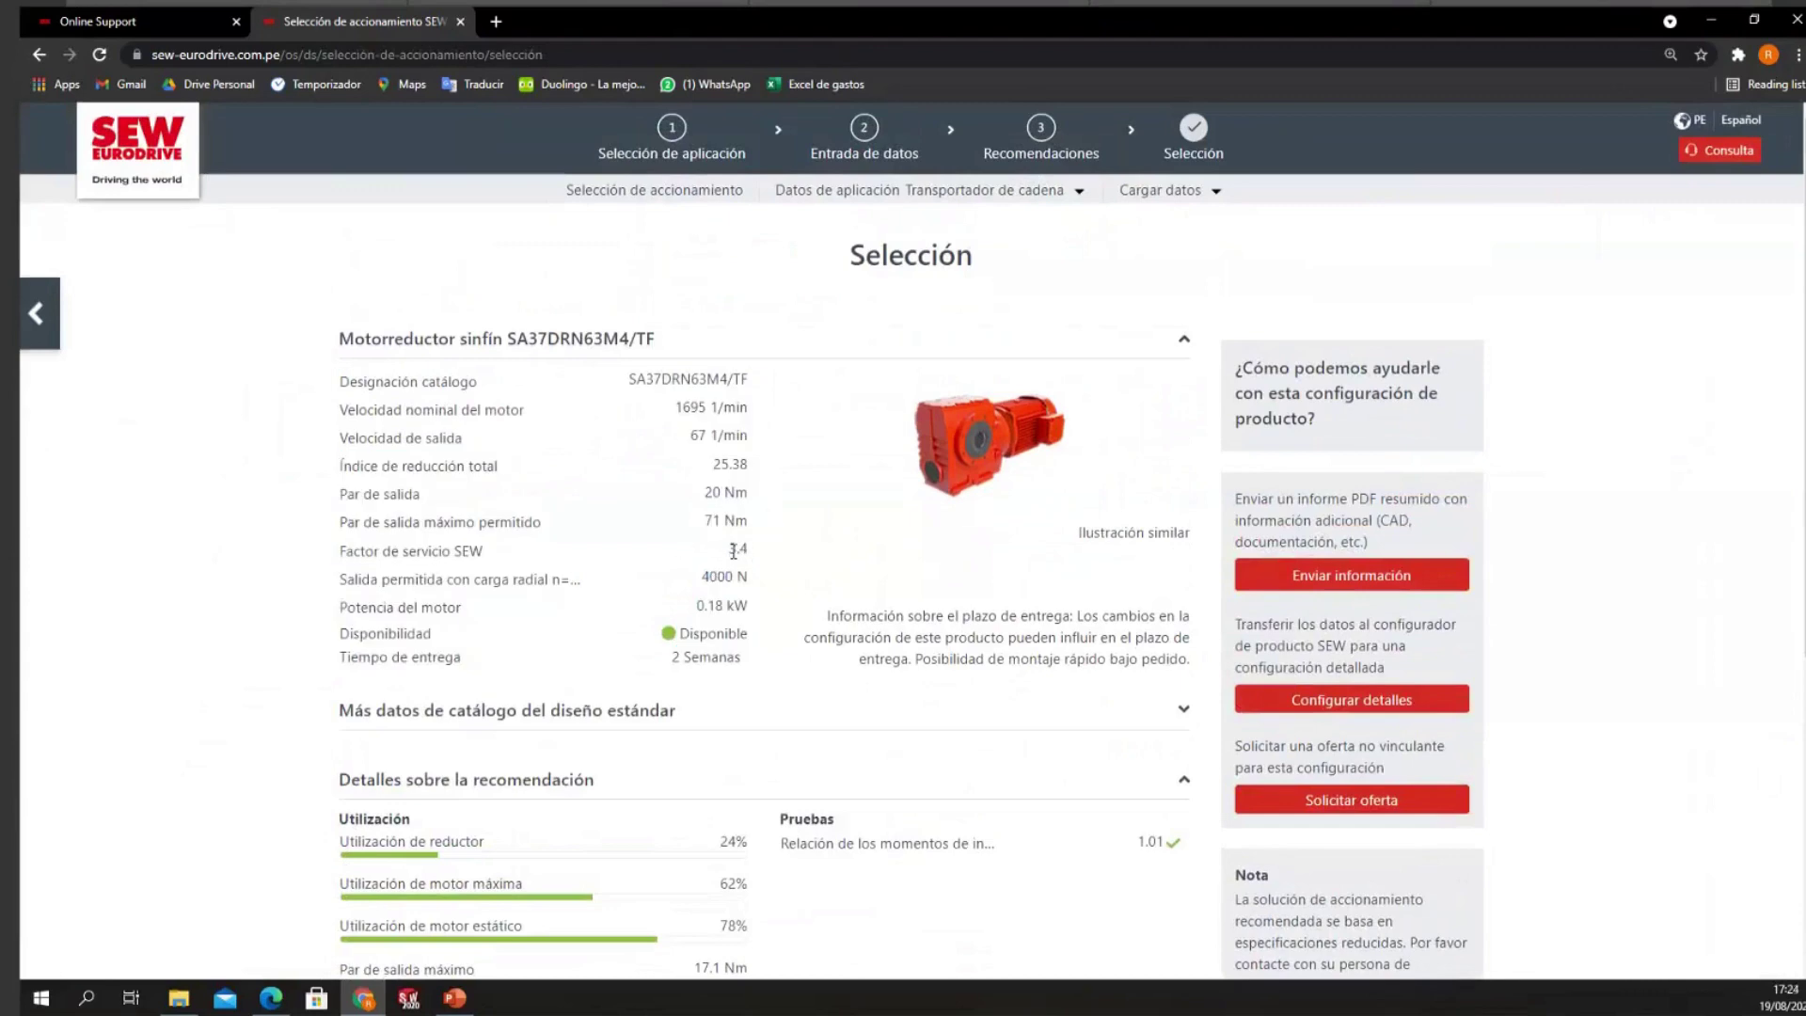
{"action": "left_click_drag", "start_coordinate": [733, 553], "coordinate": [743, 663]}
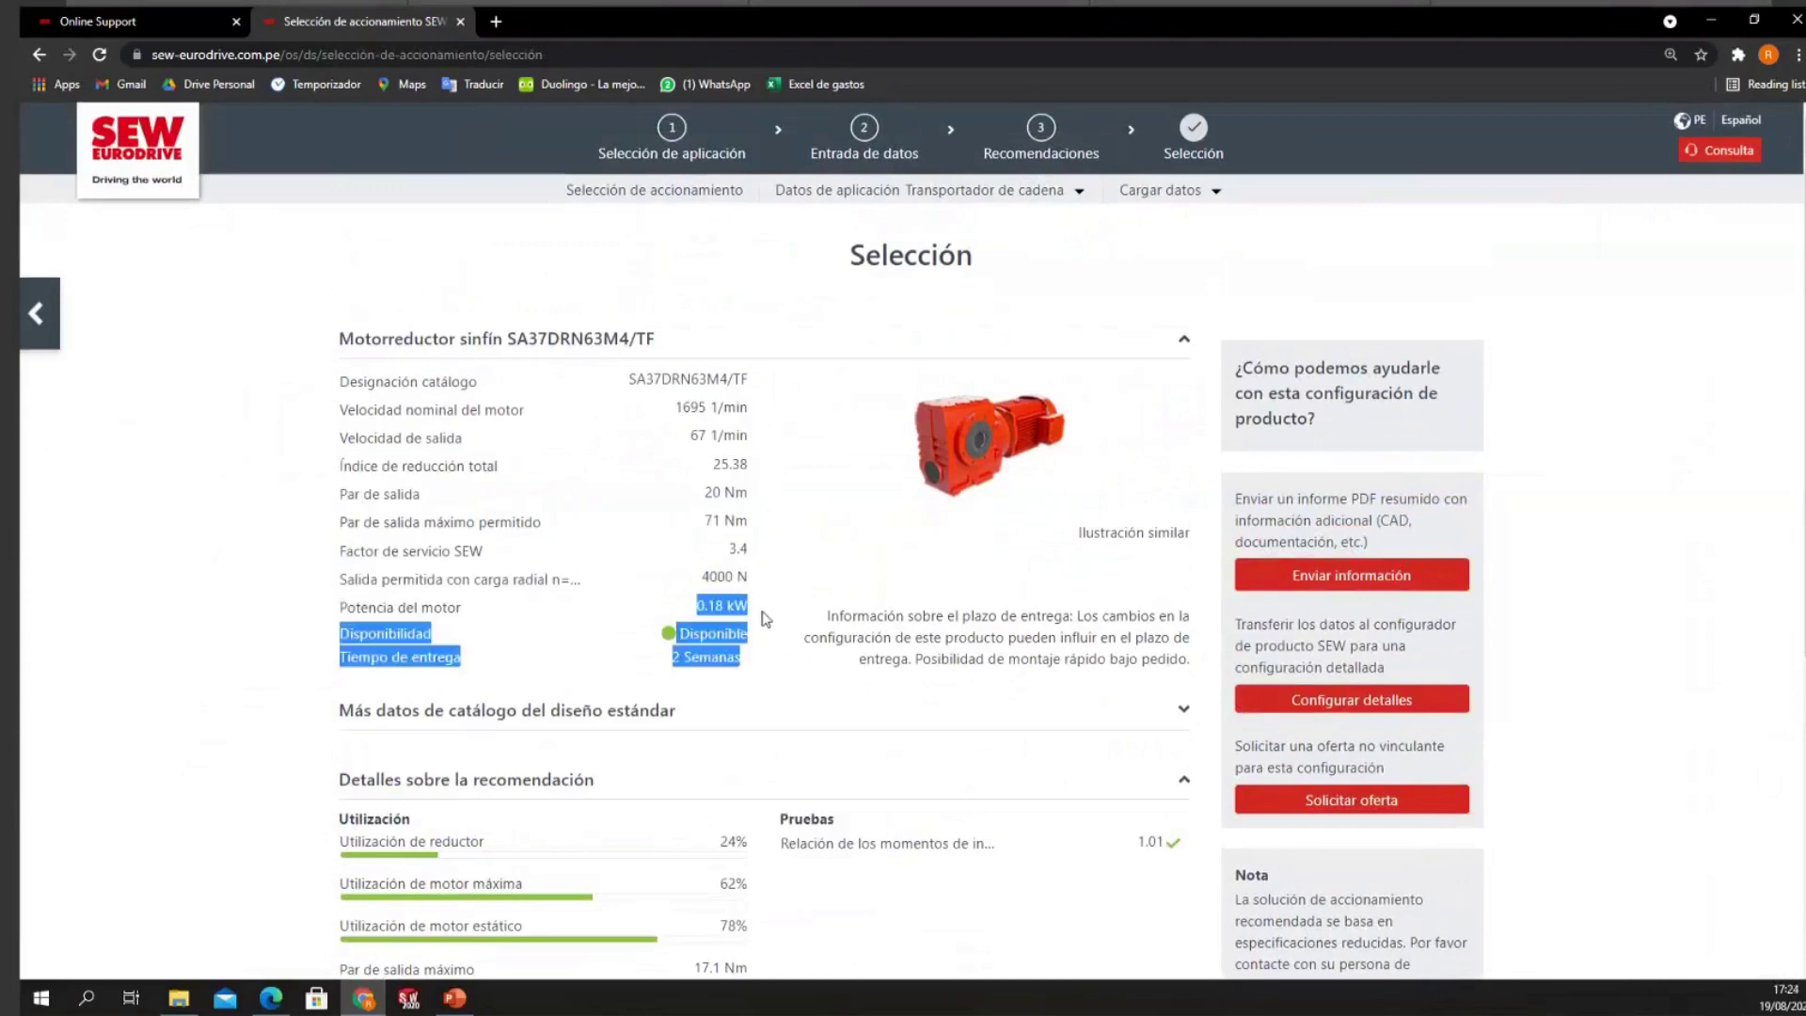
Step: Look through the recommendation details, the recommended frequency inverter power and the reference data of the selected gearmotor
{"action": "scroll", "coordinate": [804, 720], "scroll_direction": "down", "scroll_amount": 2}
{"action": "scroll", "coordinate": [803, 730], "scroll_direction": "down", "scroll_amount": 2}
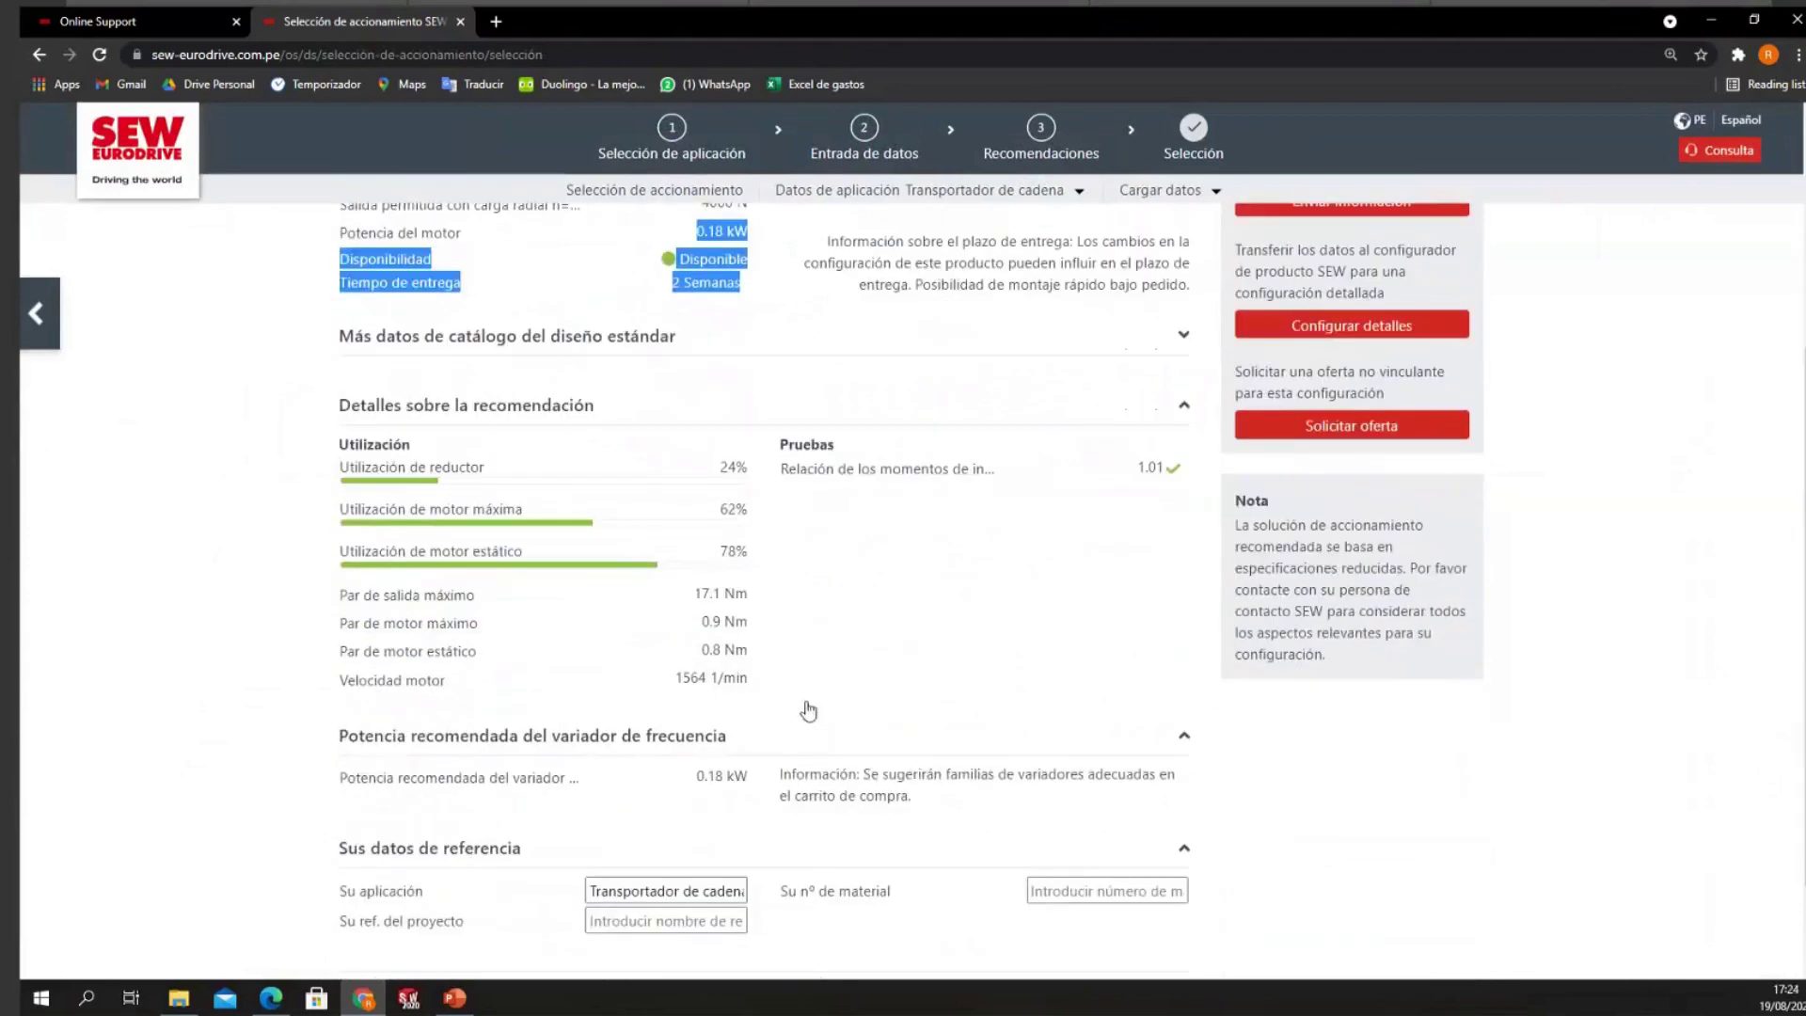
{"action": "scroll", "coordinate": [320, 645], "scroll_direction": "down", "scroll_amount": 2}
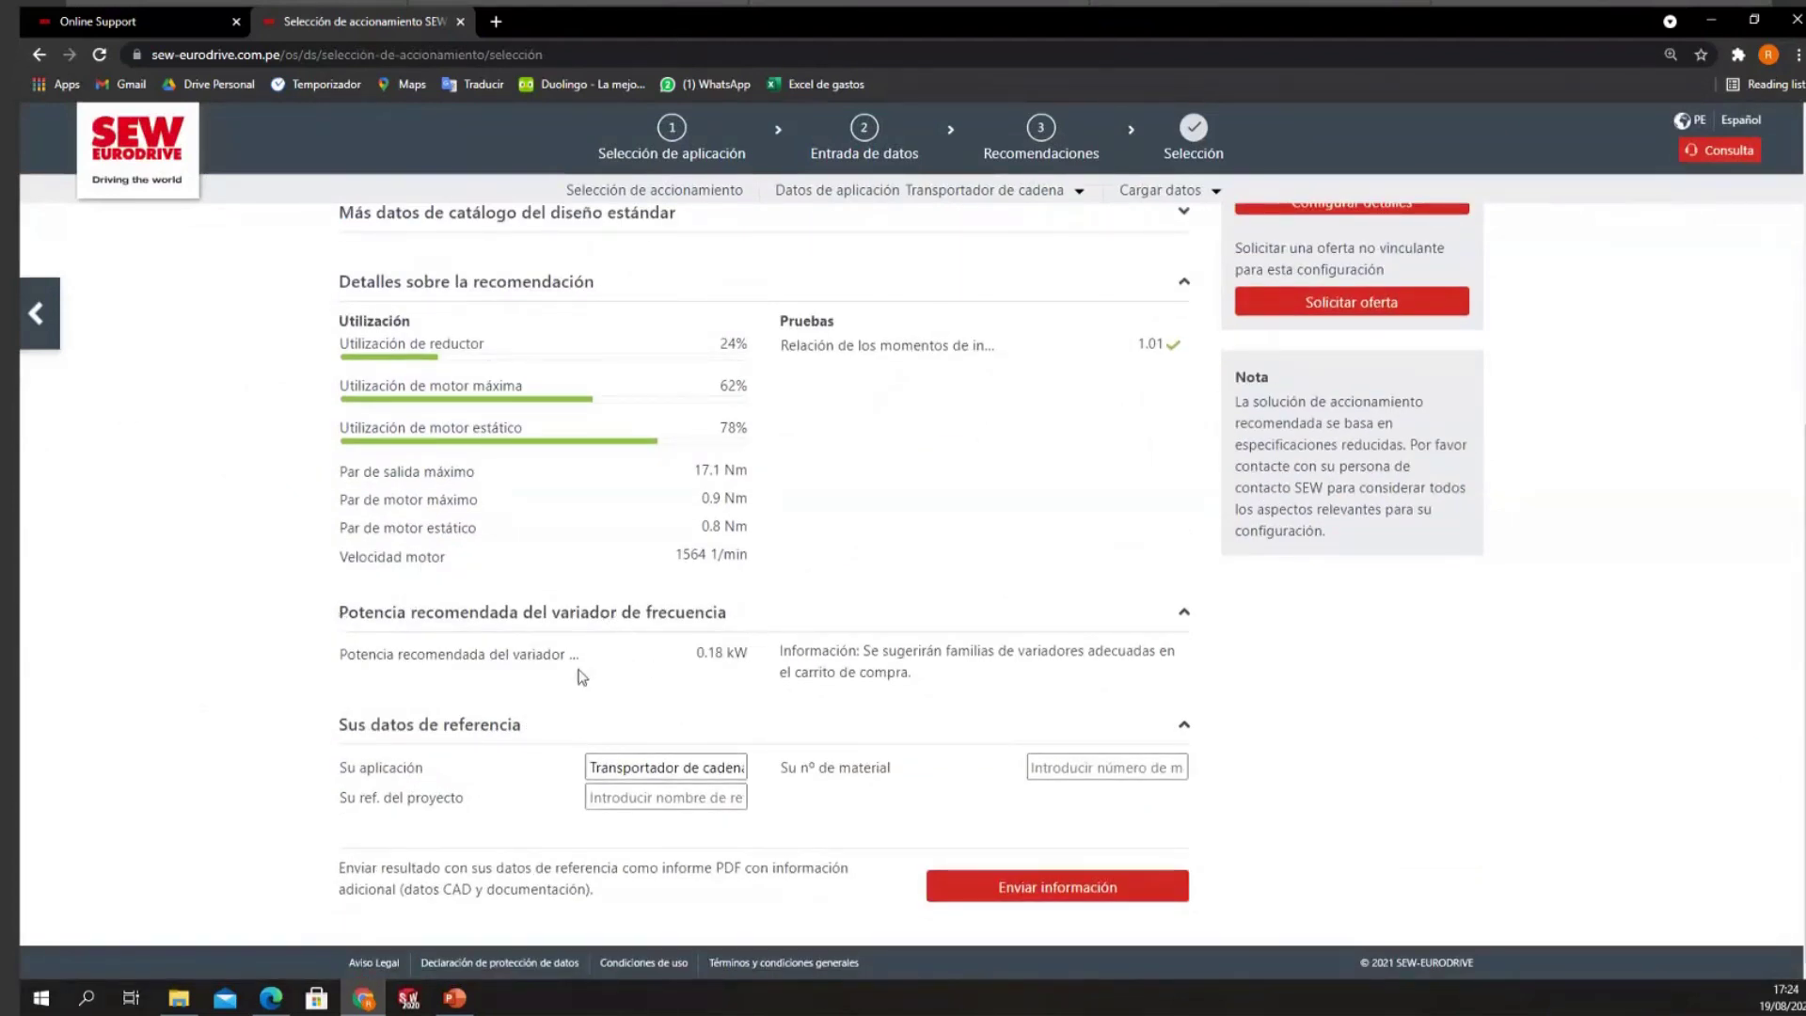
Step: Open the request form for e-mailing the summary PDF report with additional information (CAD, documentation)
{"action": "scroll", "coordinate": [1101, 715], "scroll_direction": "up", "scroll_amount": 4}
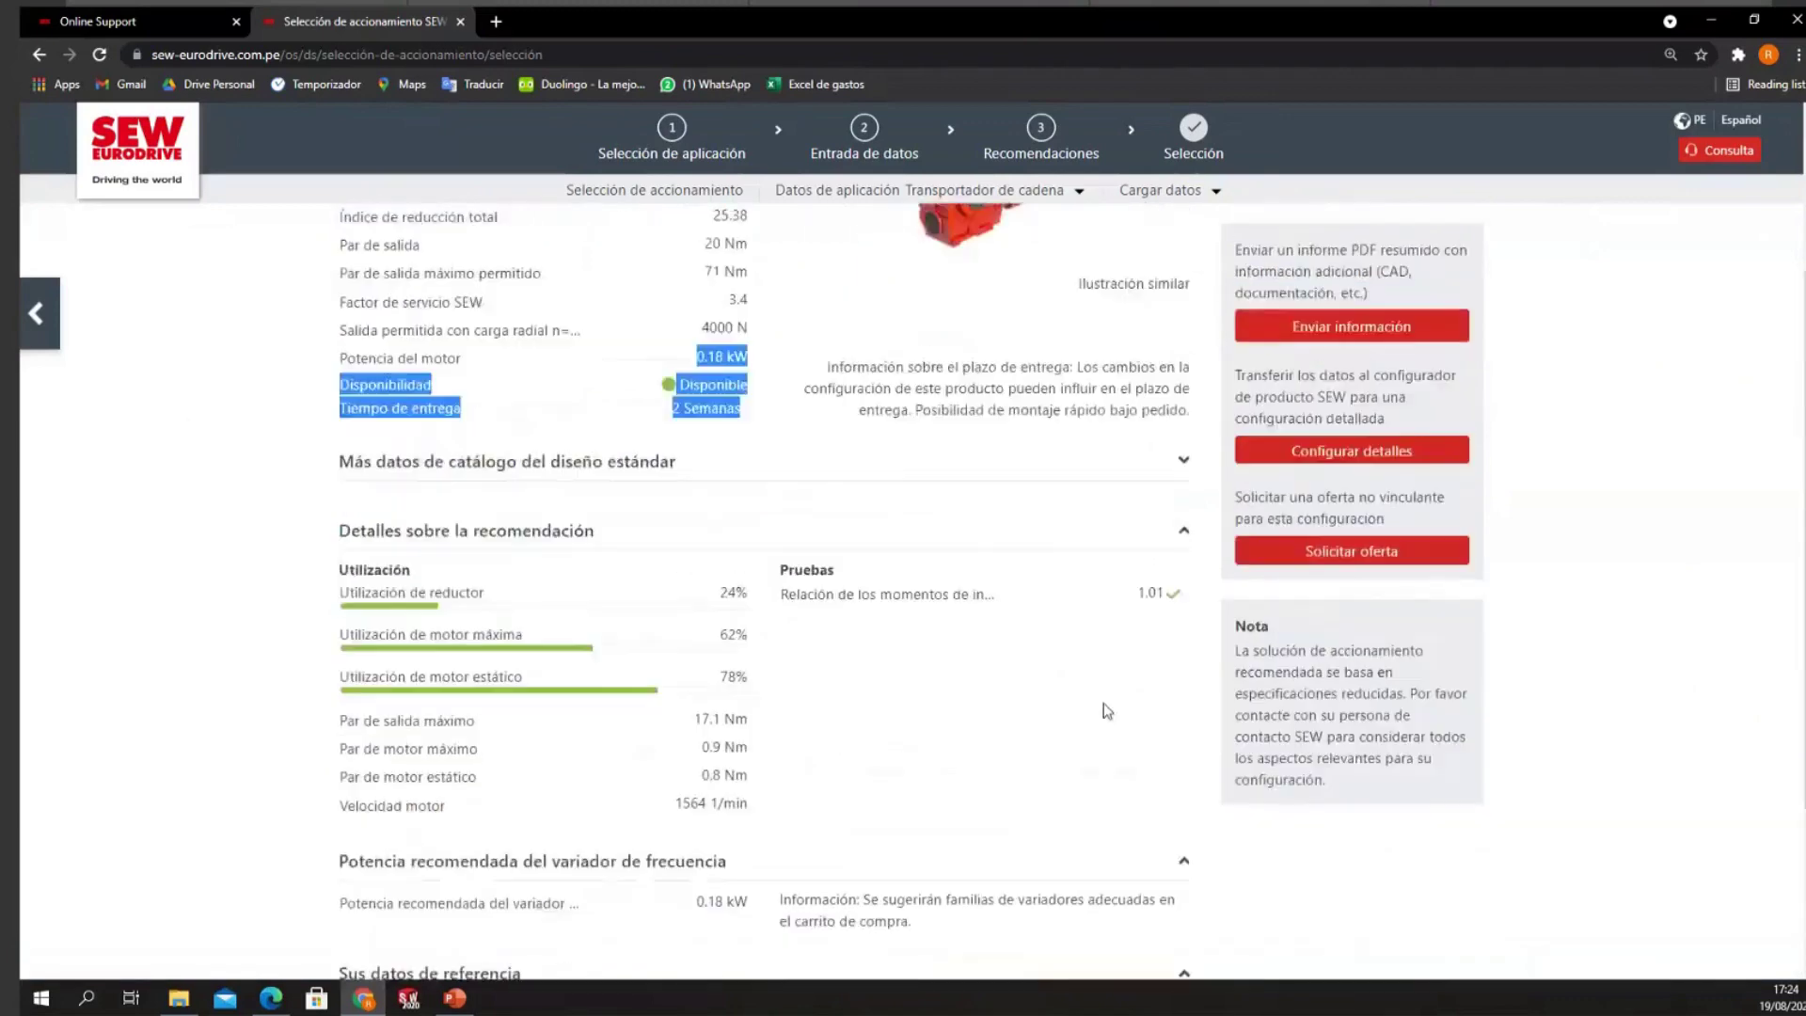
{"action": "scroll", "coordinate": [1105, 710], "scroll_direction": "down", "scroll_amount": 4}
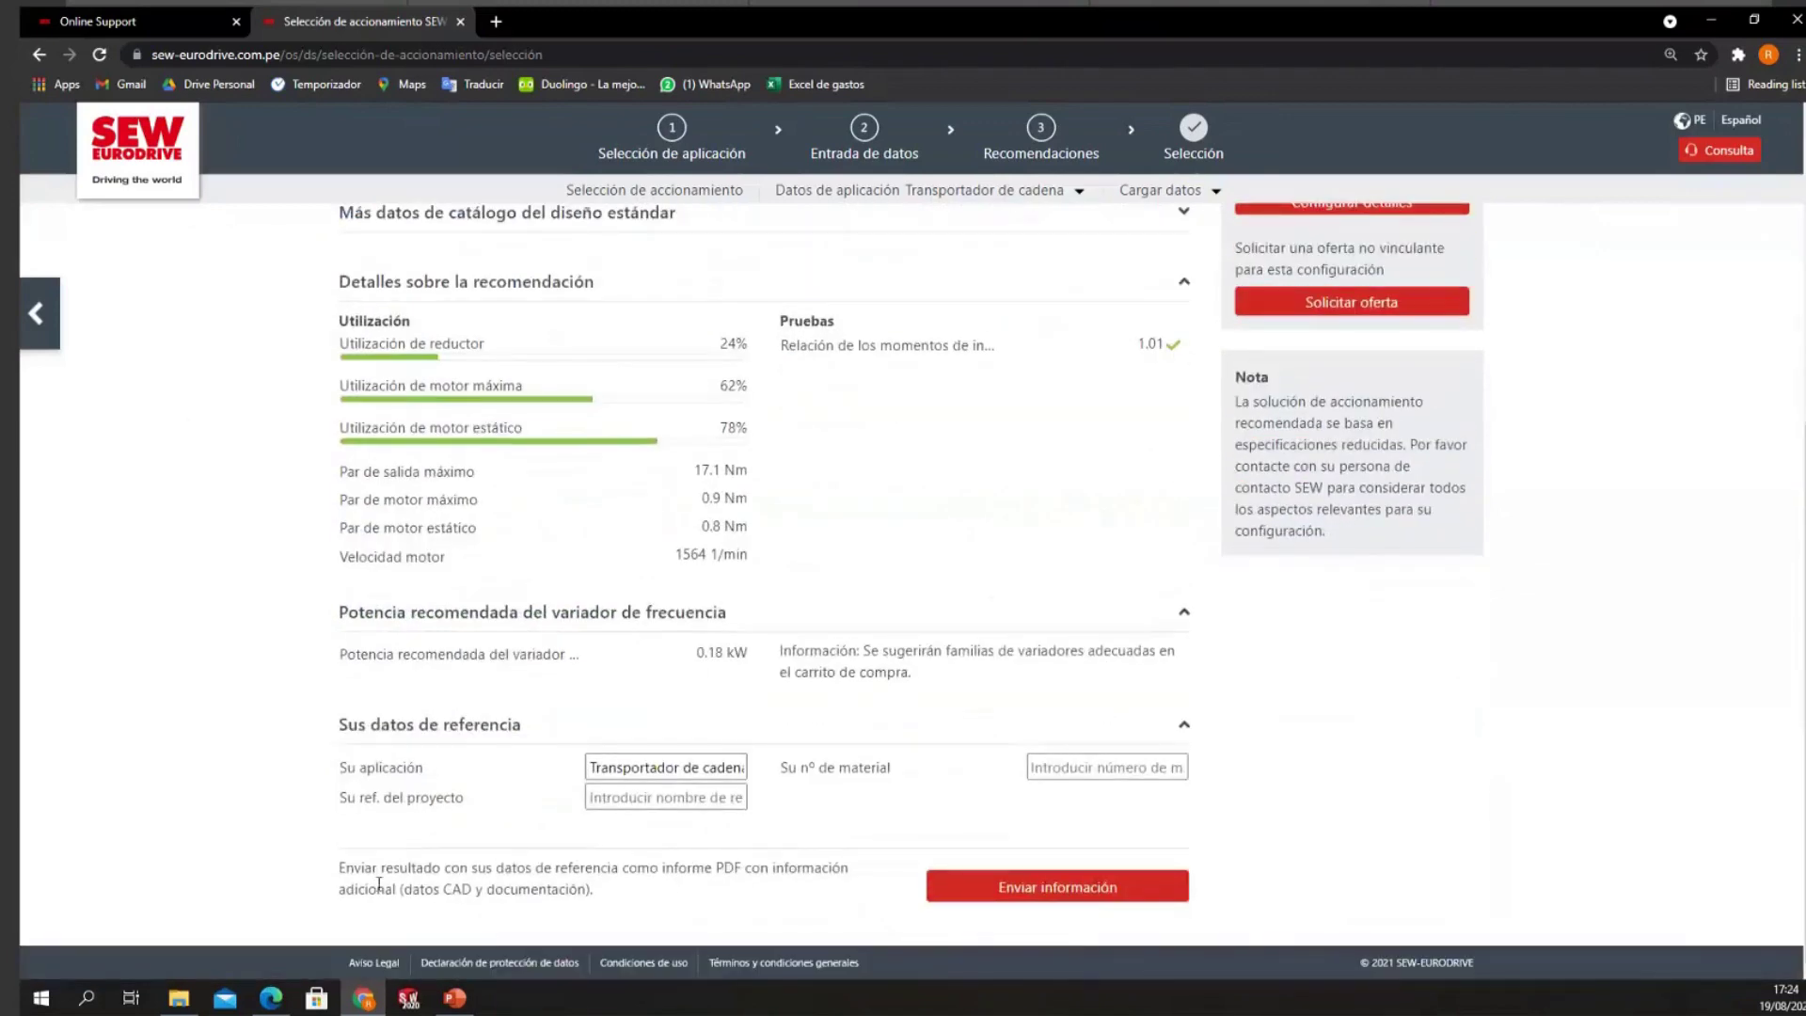
{"action": "left_click_drag", "start_coordinate": [411, 871], "coordinate": [583, 906]}
{"action": "left_click", "coordinate": [532, 894]}
{"action": "scroll", "coordinate": [1096, 783], "scroll_direction": "up", "scroll_amount": 4}
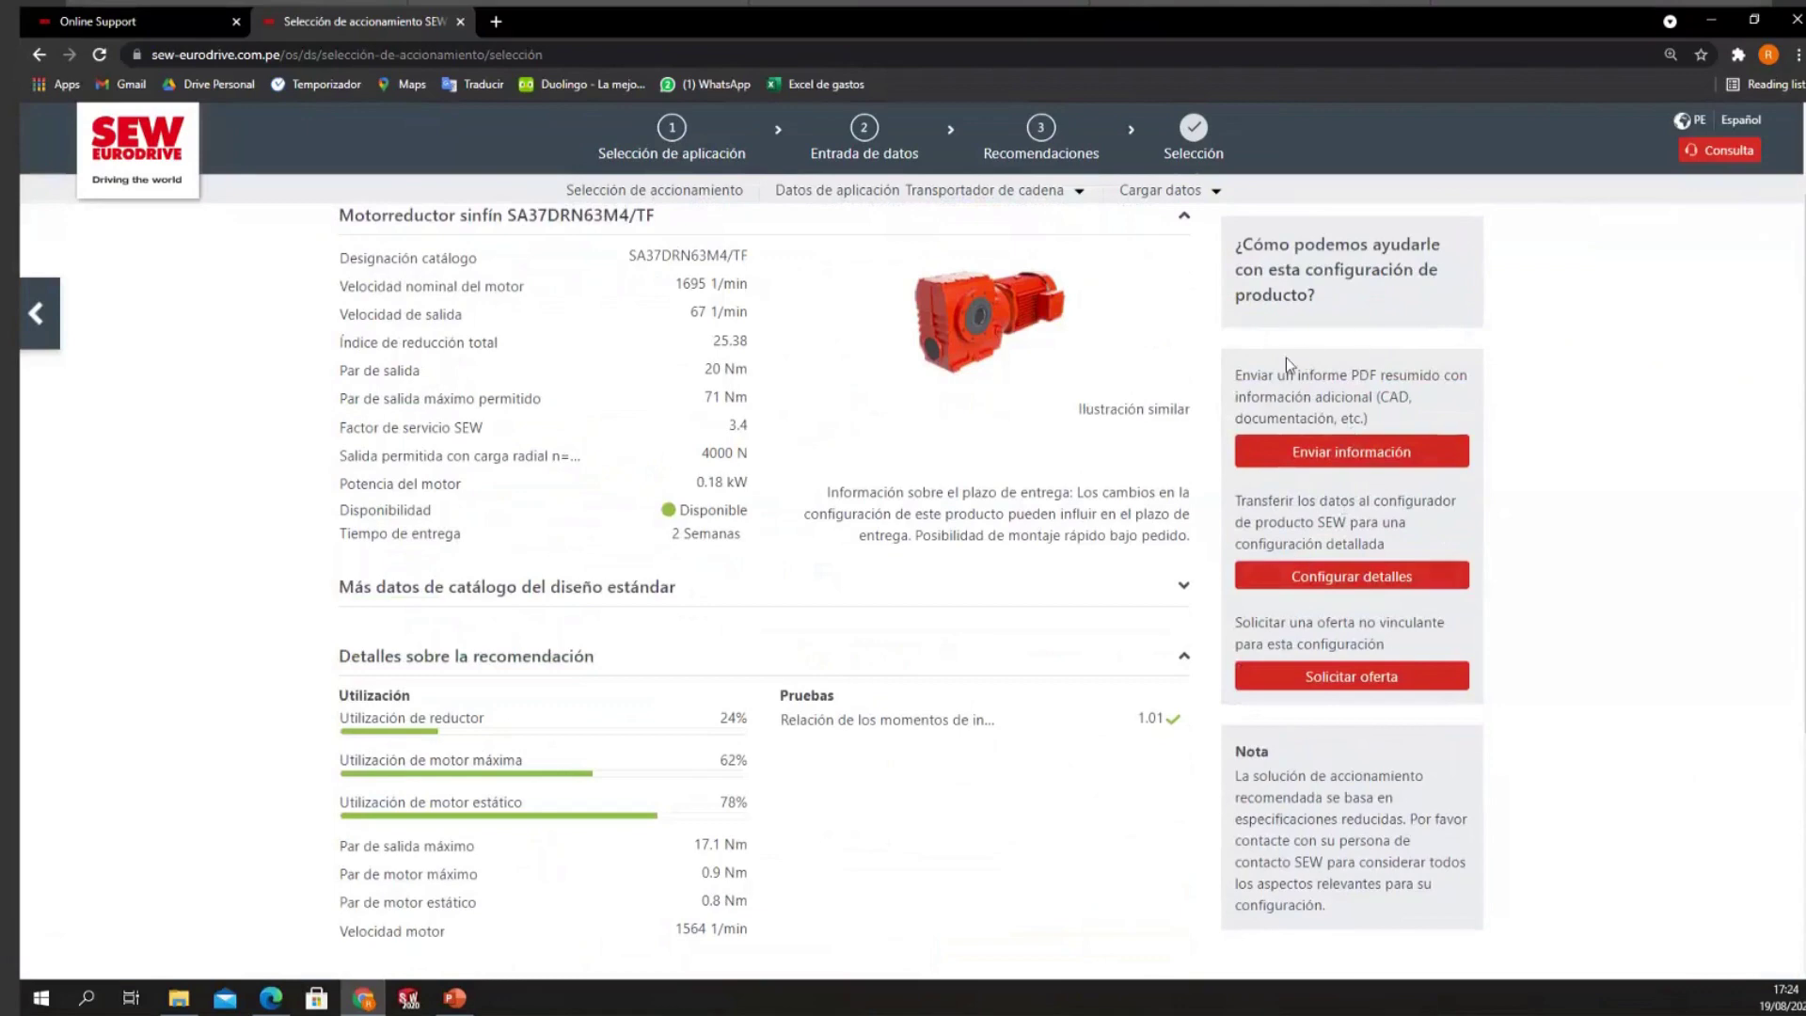
{"action": "left_click_drag", "start_coordinate": [1235, 374], "coordinate": [1393, 399]}
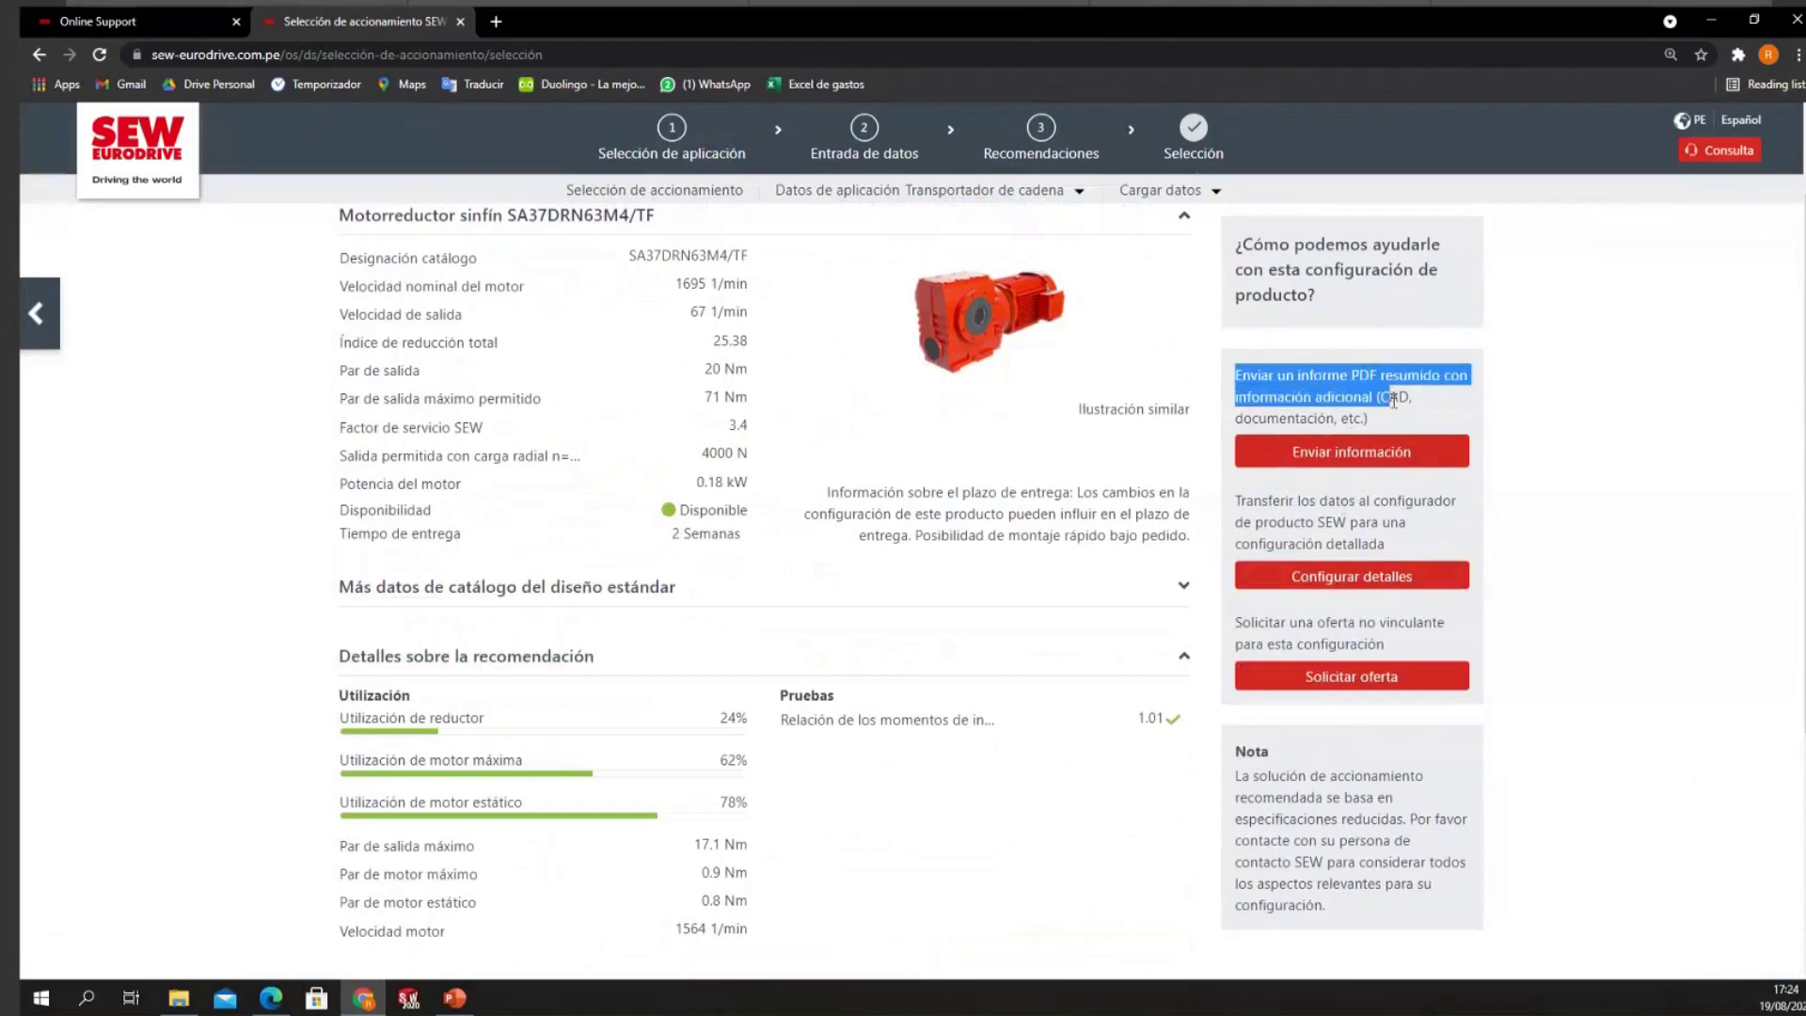
{"action": "left_click", "coordinate": [1371, 448]}
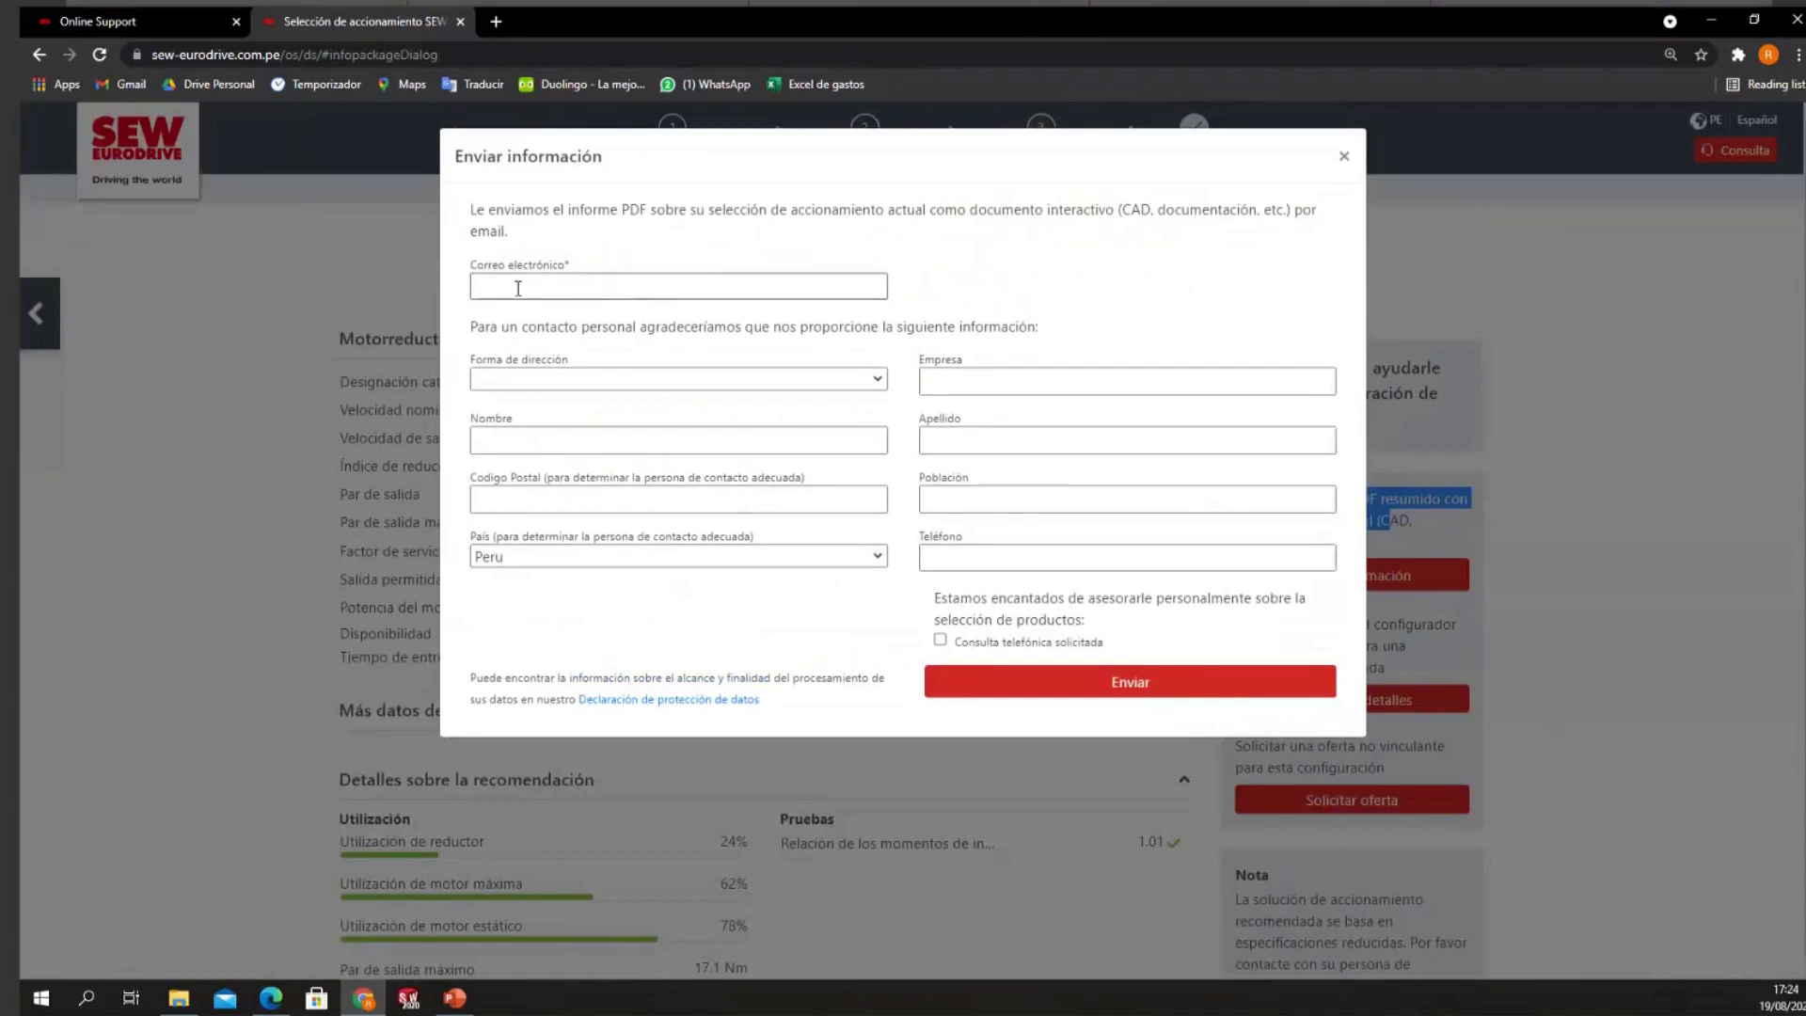
Step: Fill in the contact's e-mail, name, company, postal code and phone, send the report request and close the confirmation
{"action": "left_click", "coordinate": [527, 290]}
{"action": "left_click", "coordinate": [605, 355]}
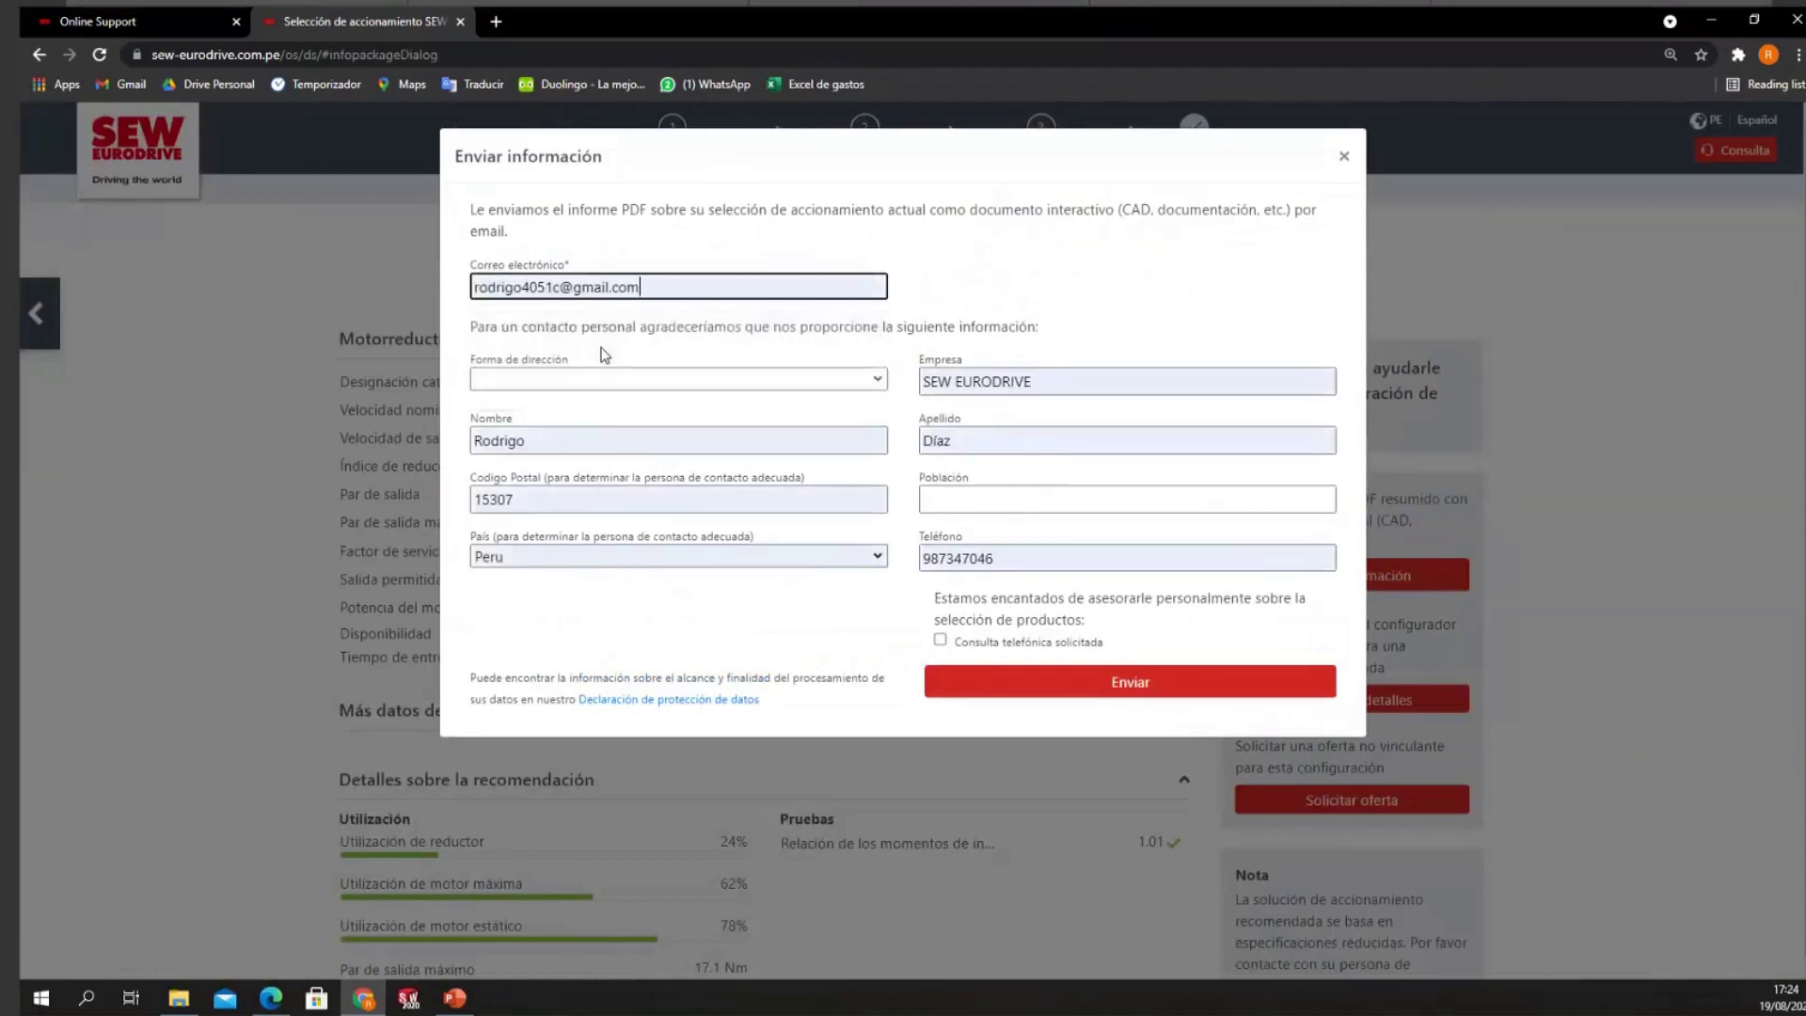
{"action": "left_click", "coordinate": [1142, 701]}
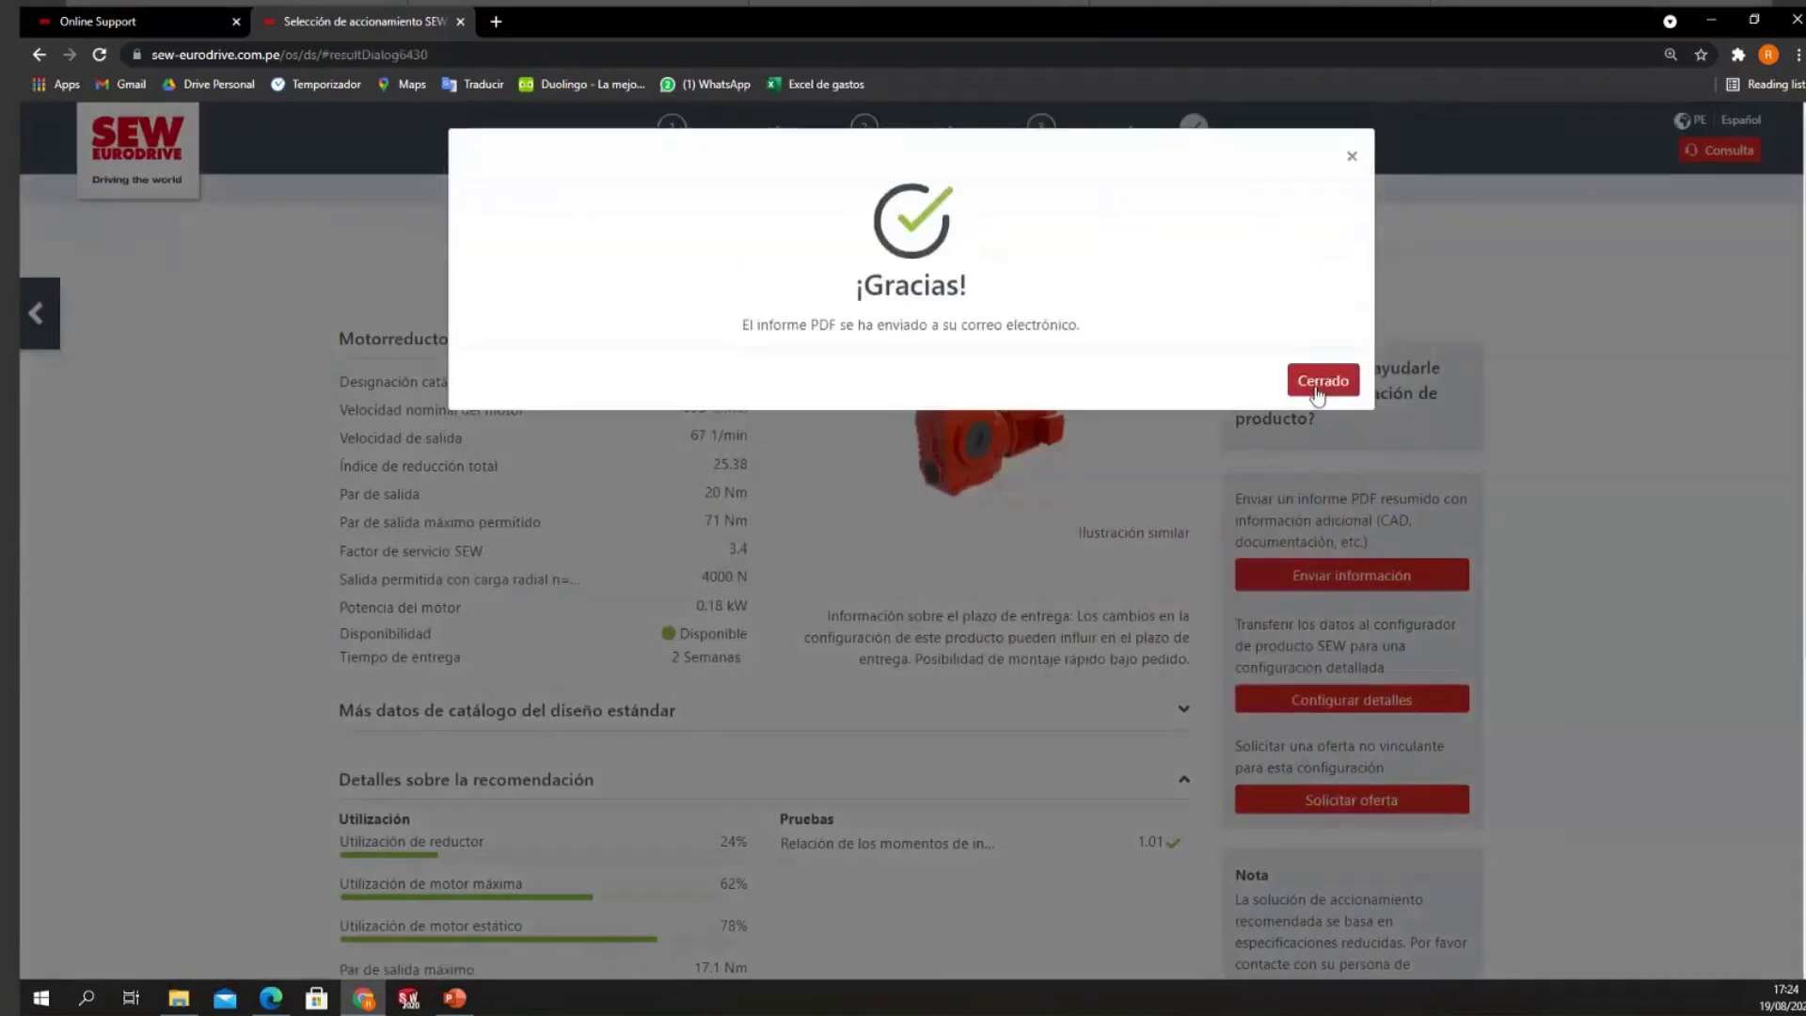
{"action": "left_click", "coordinate": [1318, 394]}
Step: Switch to the Gmail message with the drive selection results, dock it in the main browser window and check its sender
{"action": "left_click", "coordinate": [496, 20]}
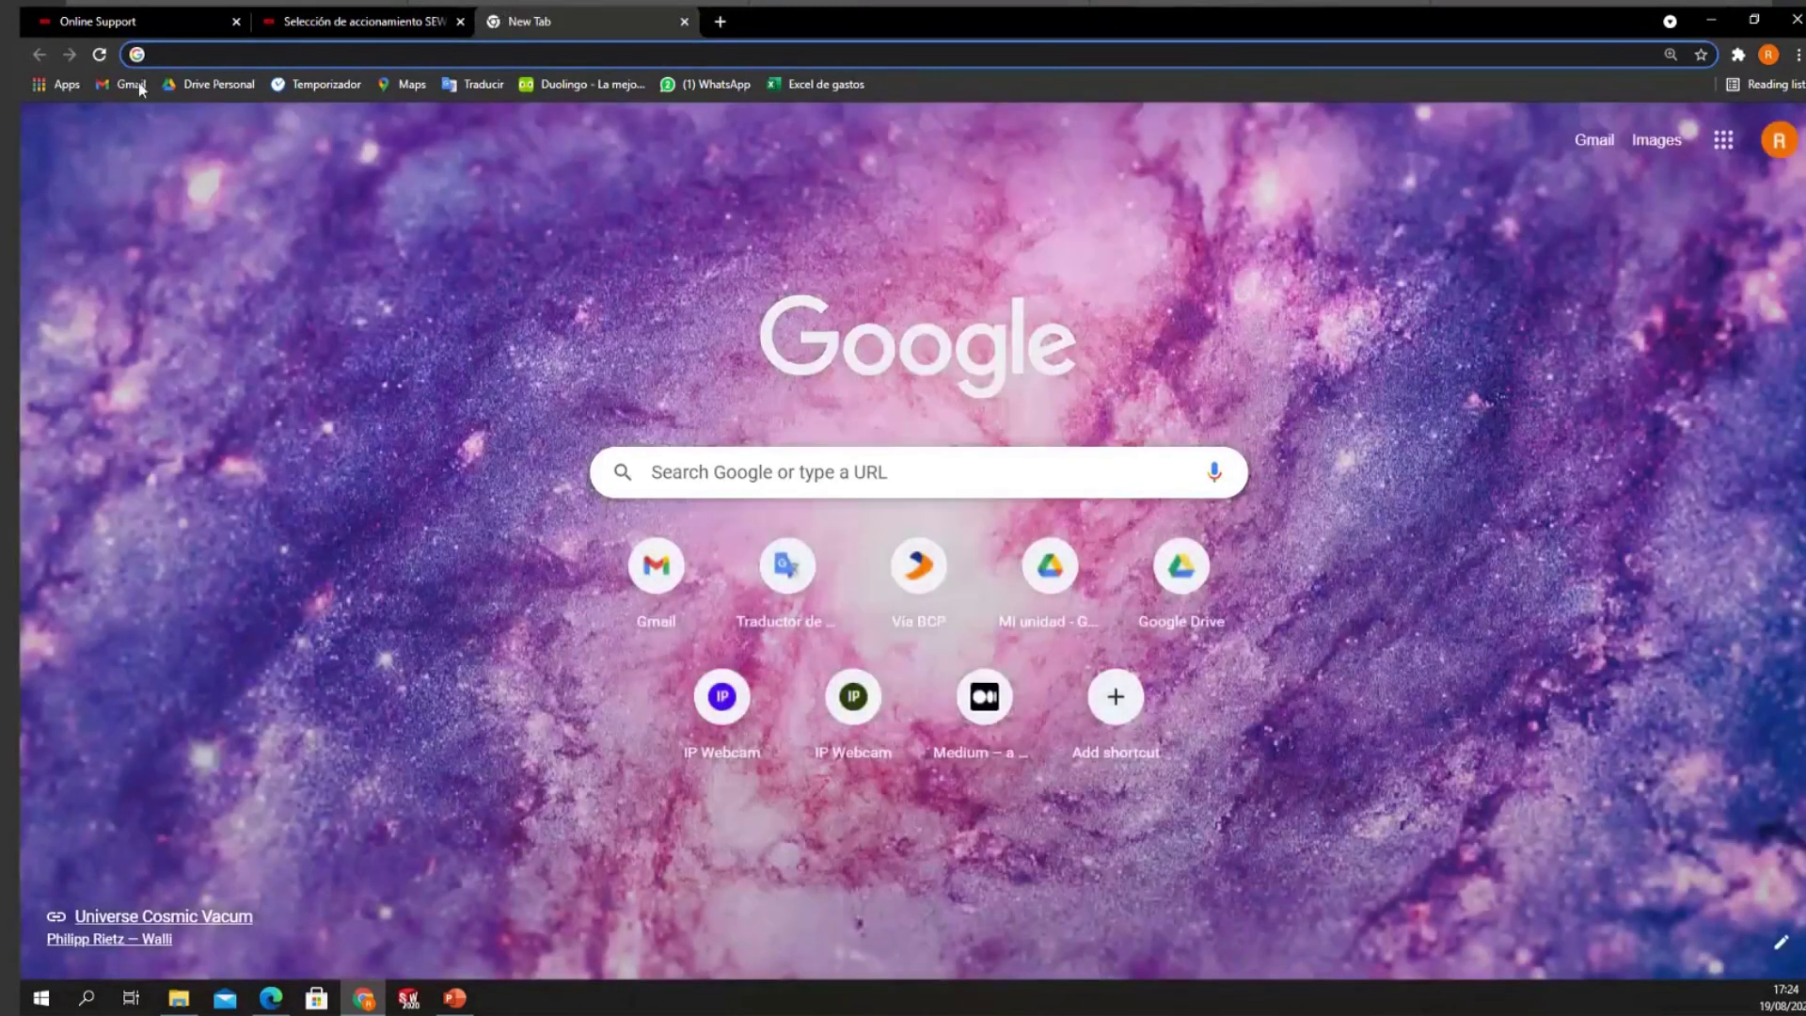
{"action": "key", "text": "ctrl+w"}
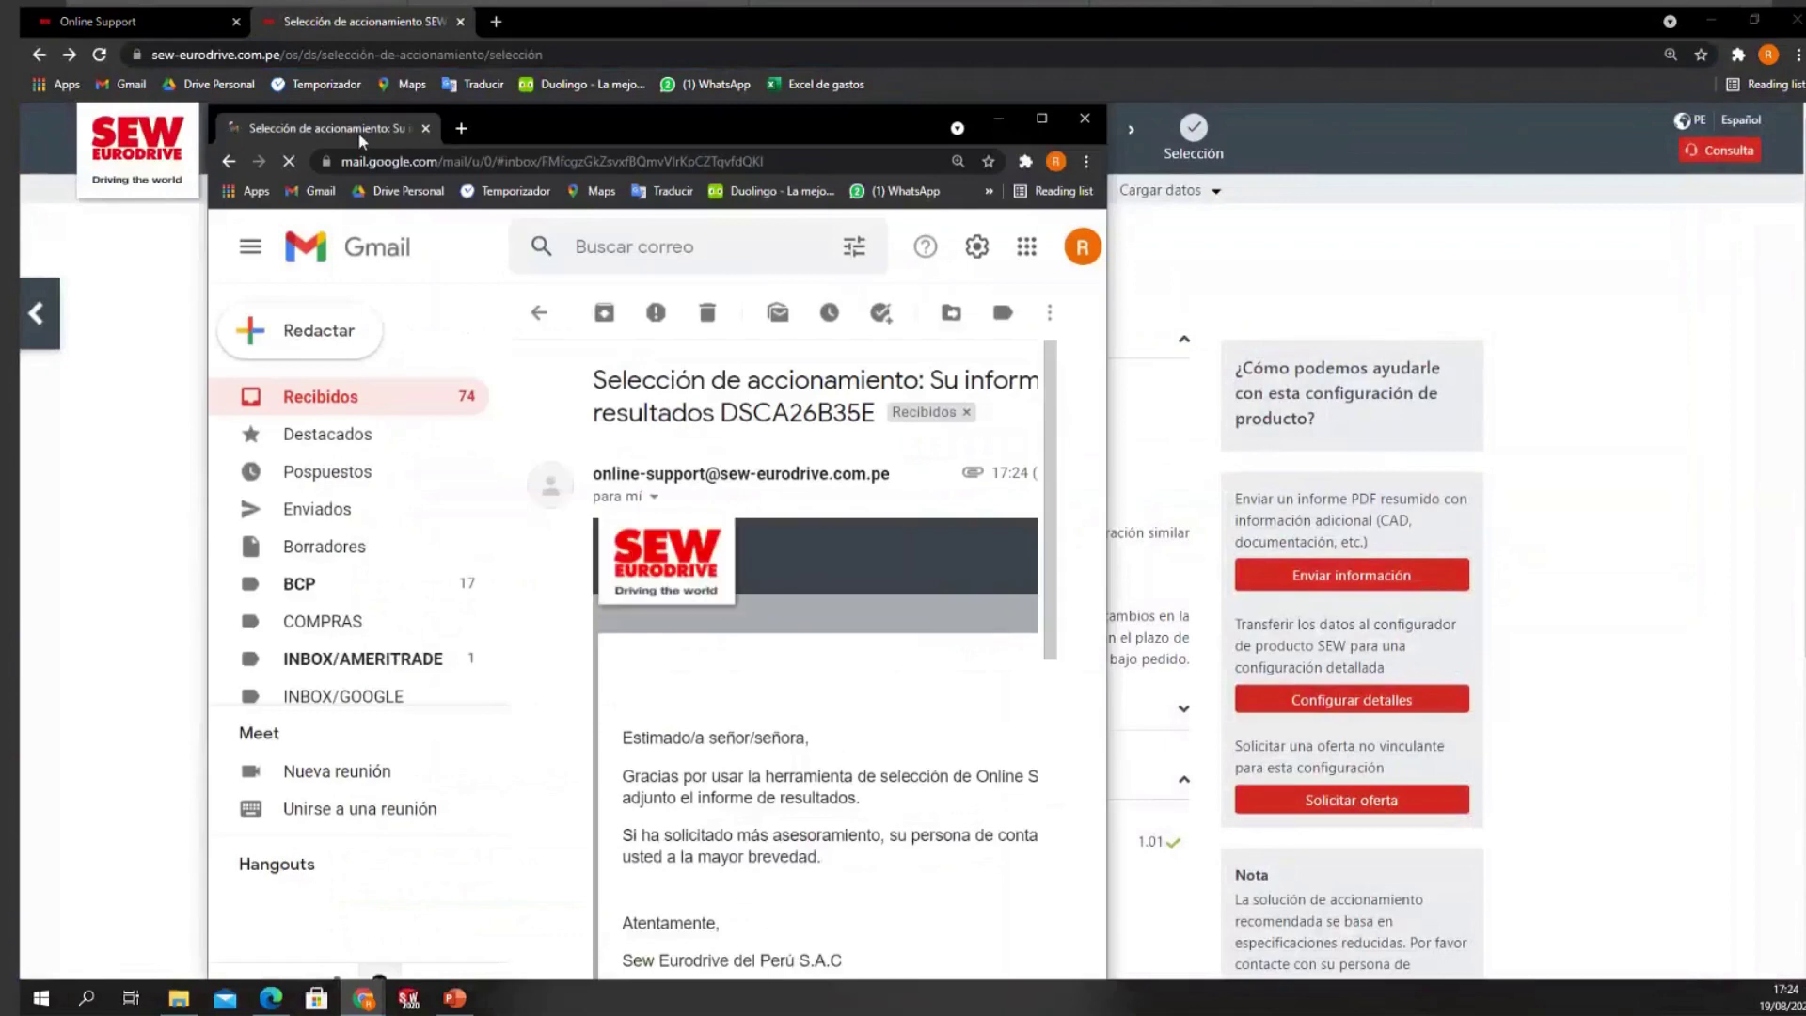
{"action": "left_click_drag", "start_coordinate": [358, 131], "coordinate": [565, 19]}
{"action": "scroll", "coordinate": [936, 545], "scroll_direction": "down", "scroll_amount": 2}
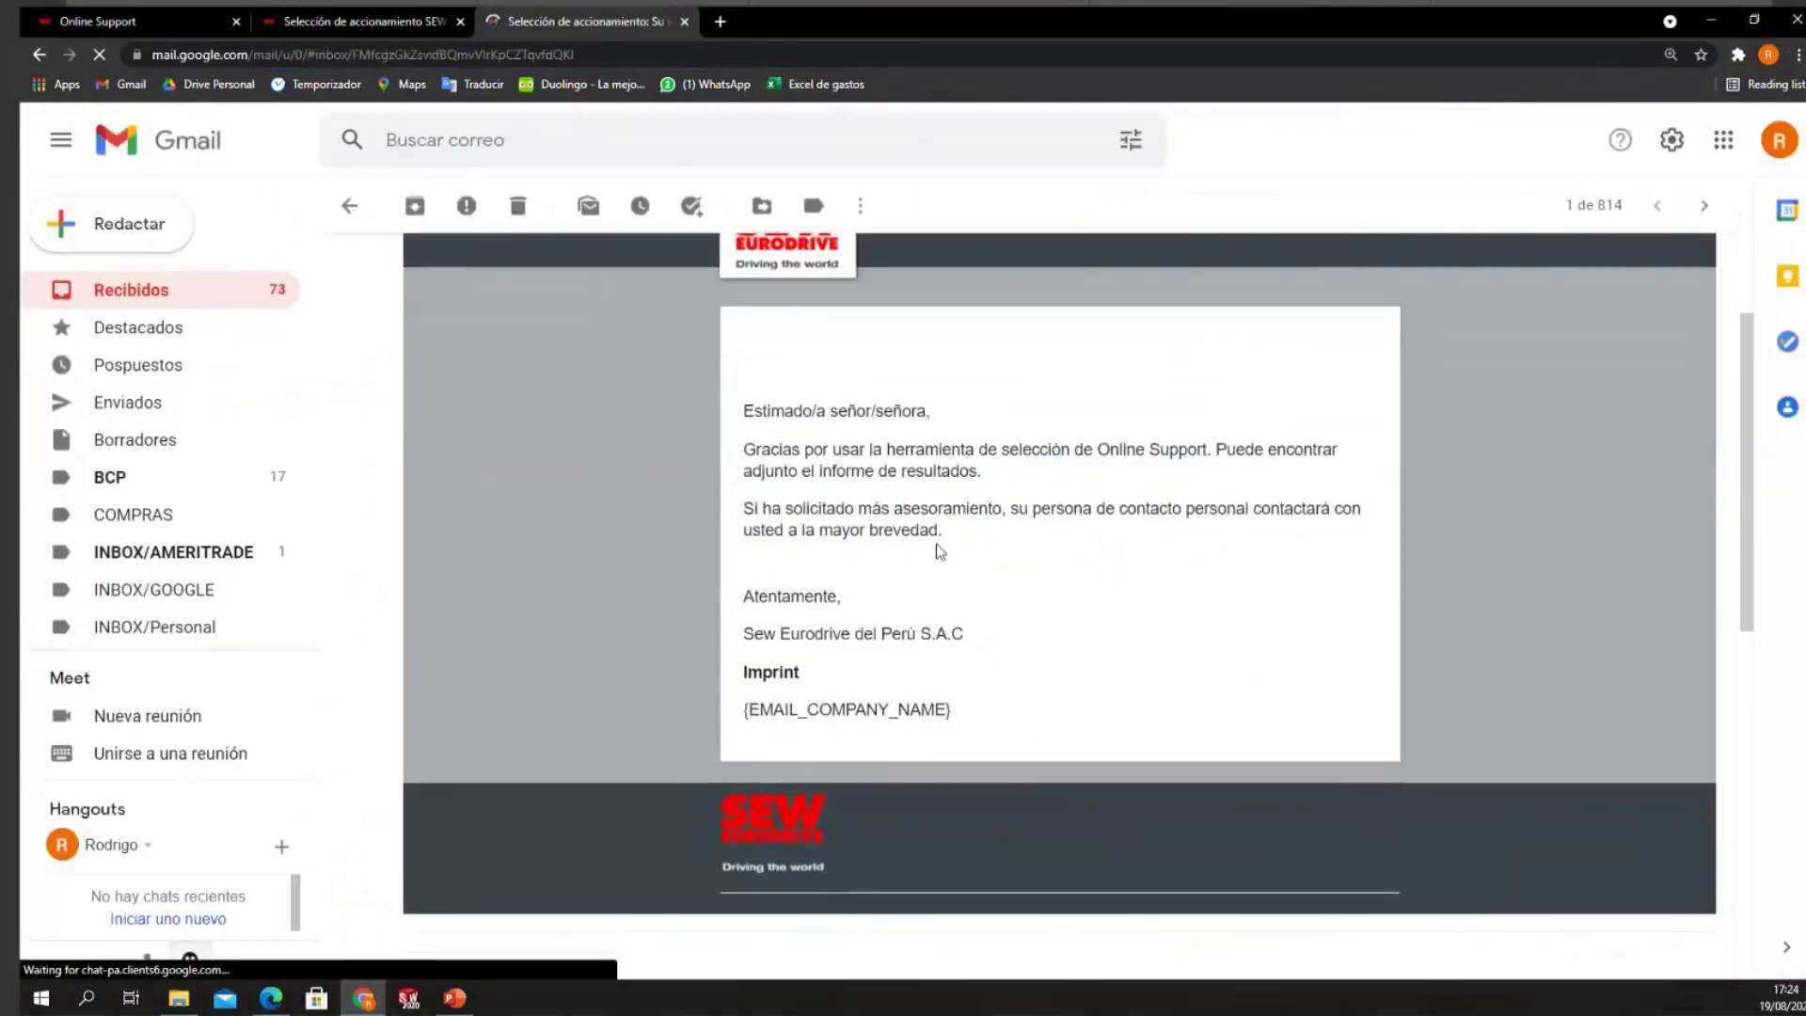
{"action": "scroll", "coordinate": [771, 563], "scroll_direction": "up", "scroll_amount": 2}
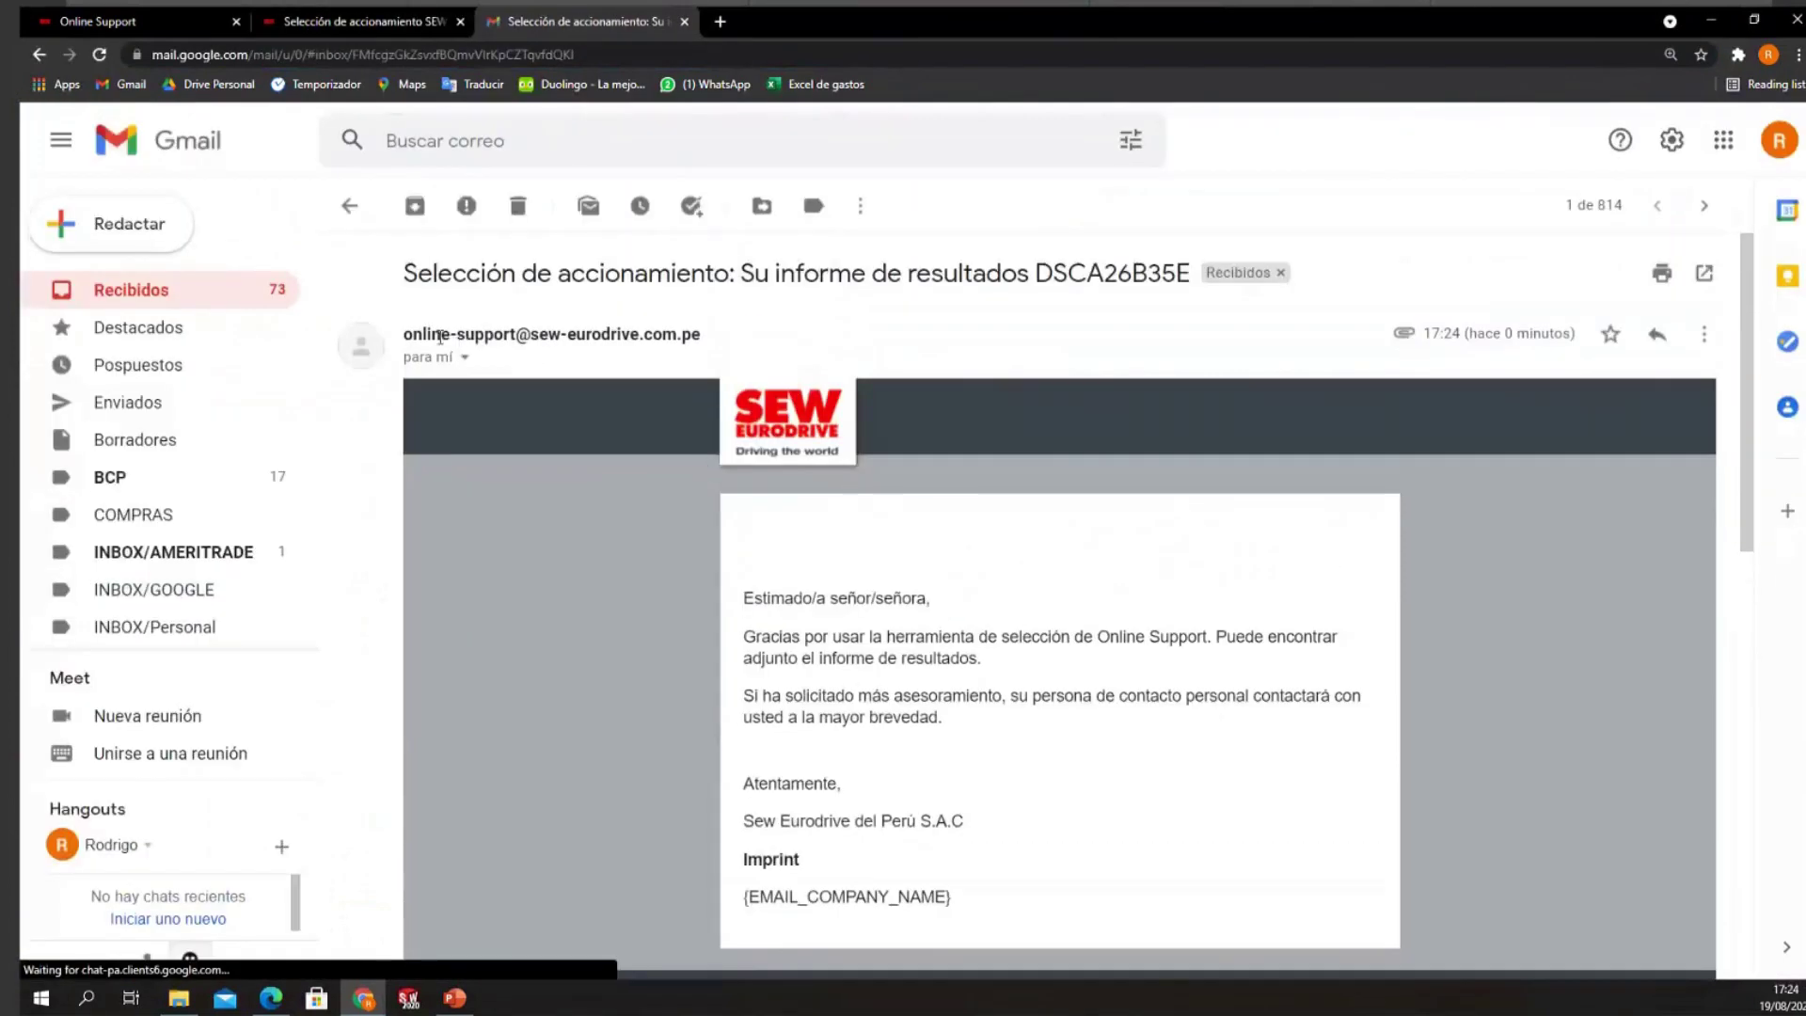
{"action": "left_click_drag", "start_coordinate": [453, 336], "coordinate": [704, 336]}
Step: Download the SEW drive selection PDF attached to the message and open it
{"action": "scroll", "coordinate": [967, 583], "scroll_direction": "down", "scroll_amount": 3}
{"action": "scroll", "coordinate": [967, 583], "scroll_direction": "down", "scroll_amount": 4}
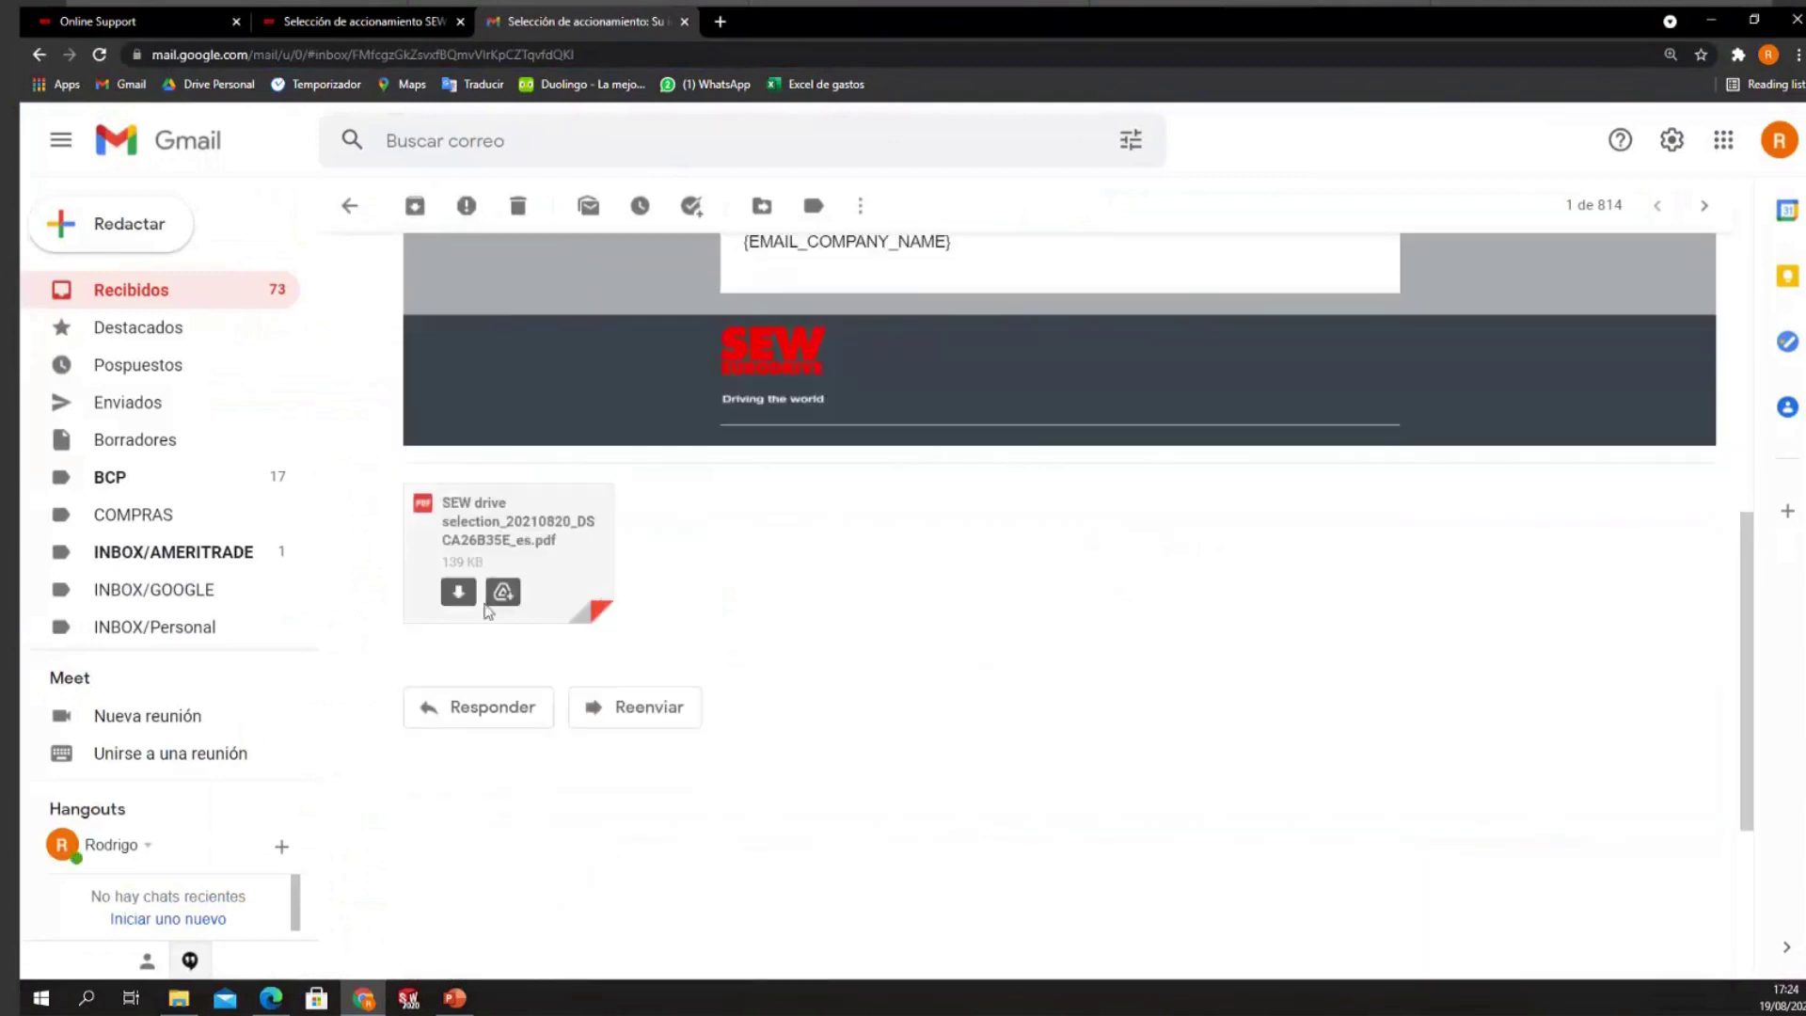
{"action": "left_click", "coordinate": [457, 591]}
{"action": "left_click", "coordinate": [122, 956]}
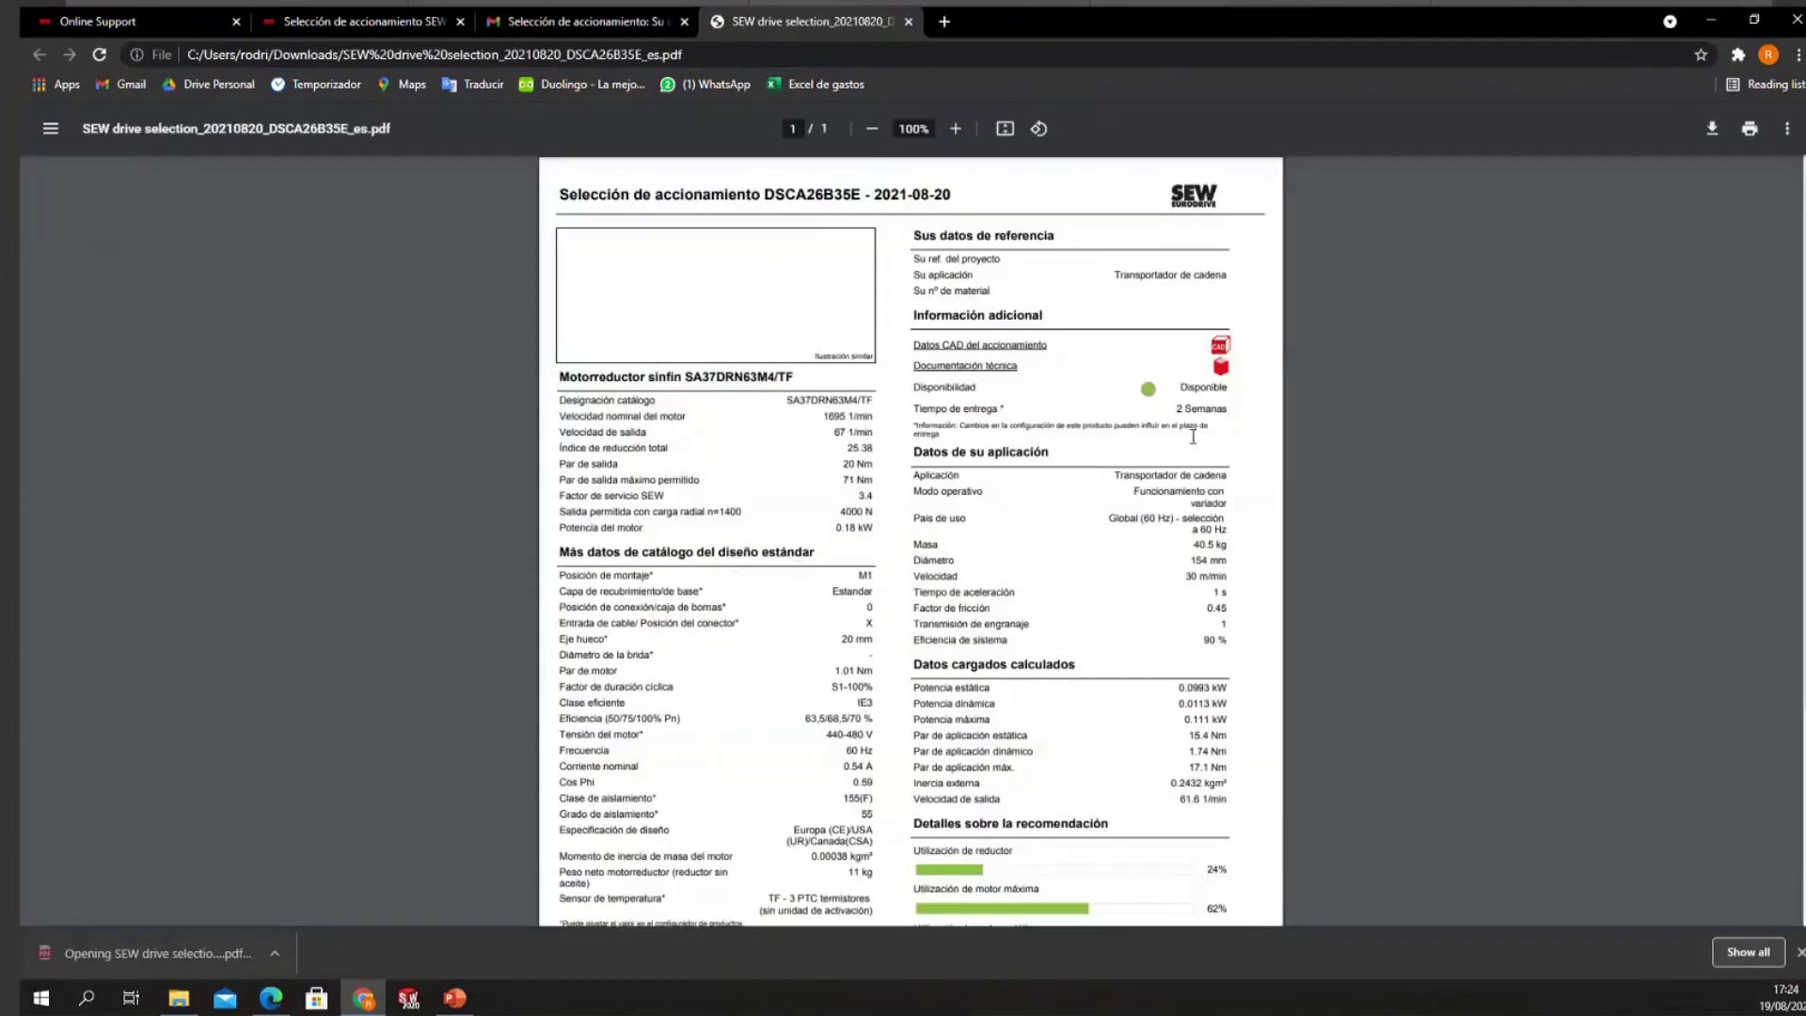
Step: Review the application data in the PDF report, especially the mass, diameter, speed, acceleration time and friction factor
{"action": "scroll", "coordinate": [1004, 764], "scroll_direction": "up", "scroll_amount": 3}
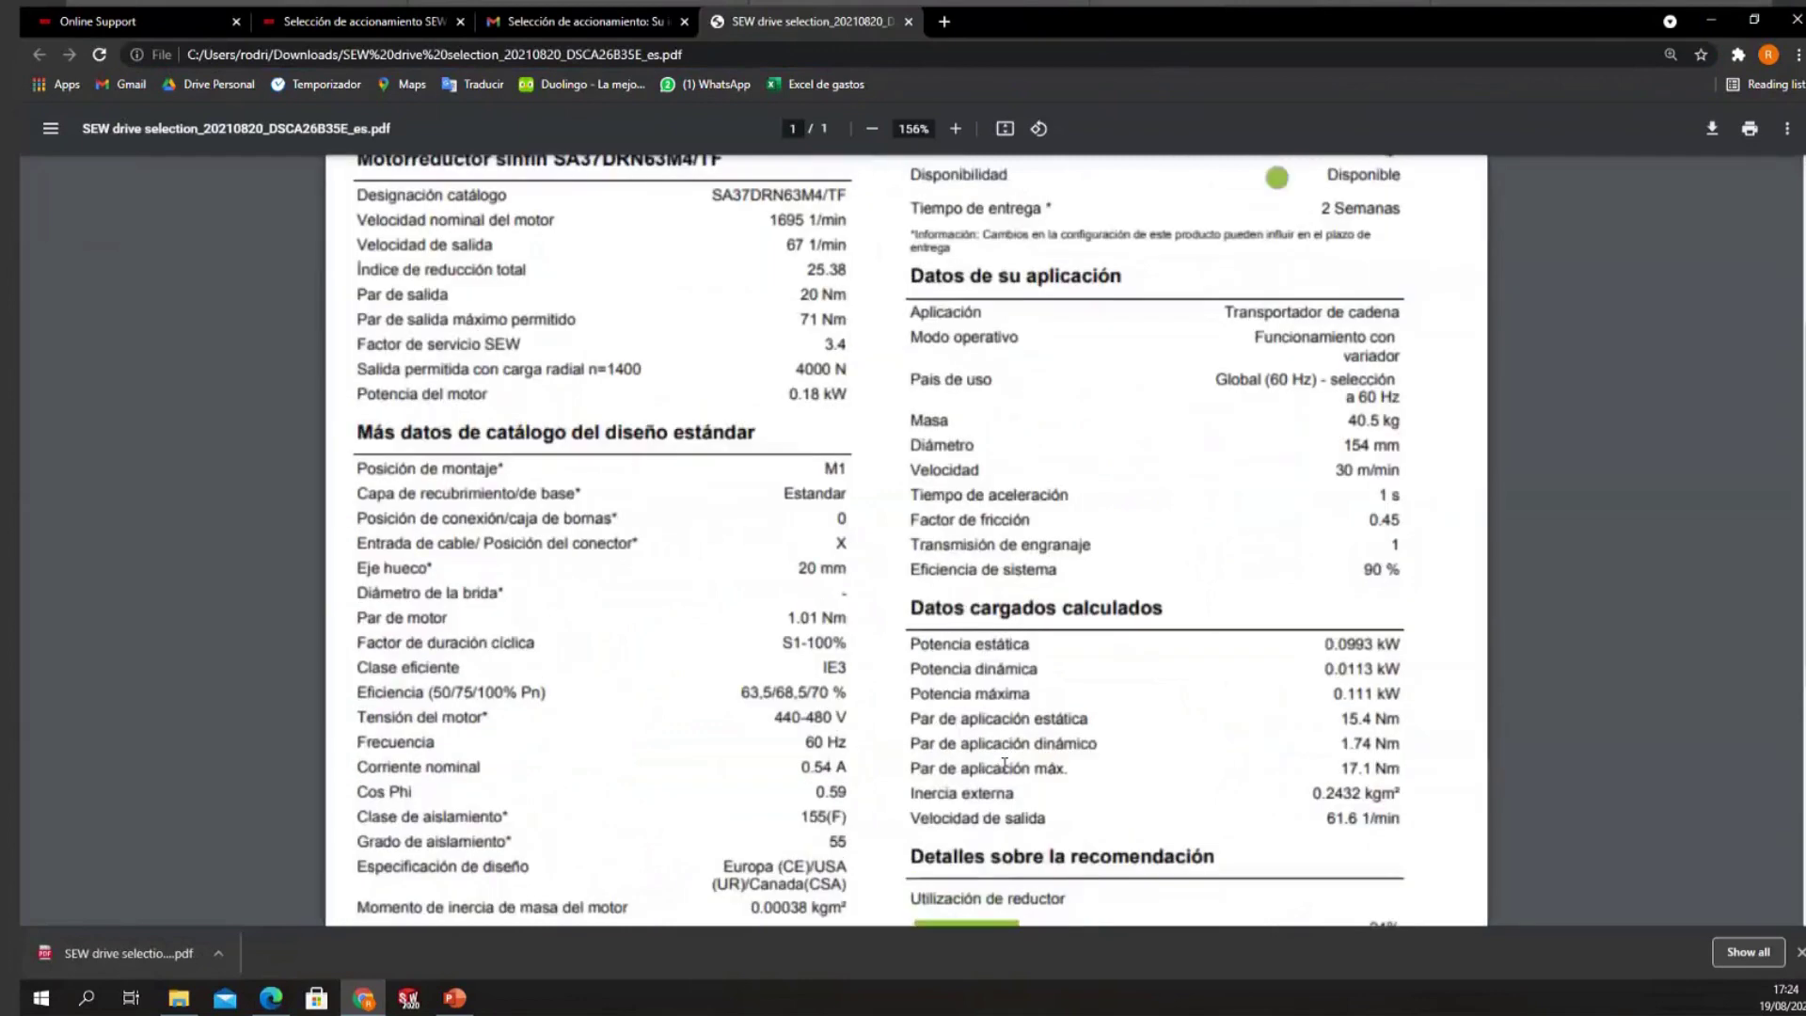
{"action": "scroll", "coordinate": [1149, 563], "scroll_direction": "up", "scroll_amount": 4}
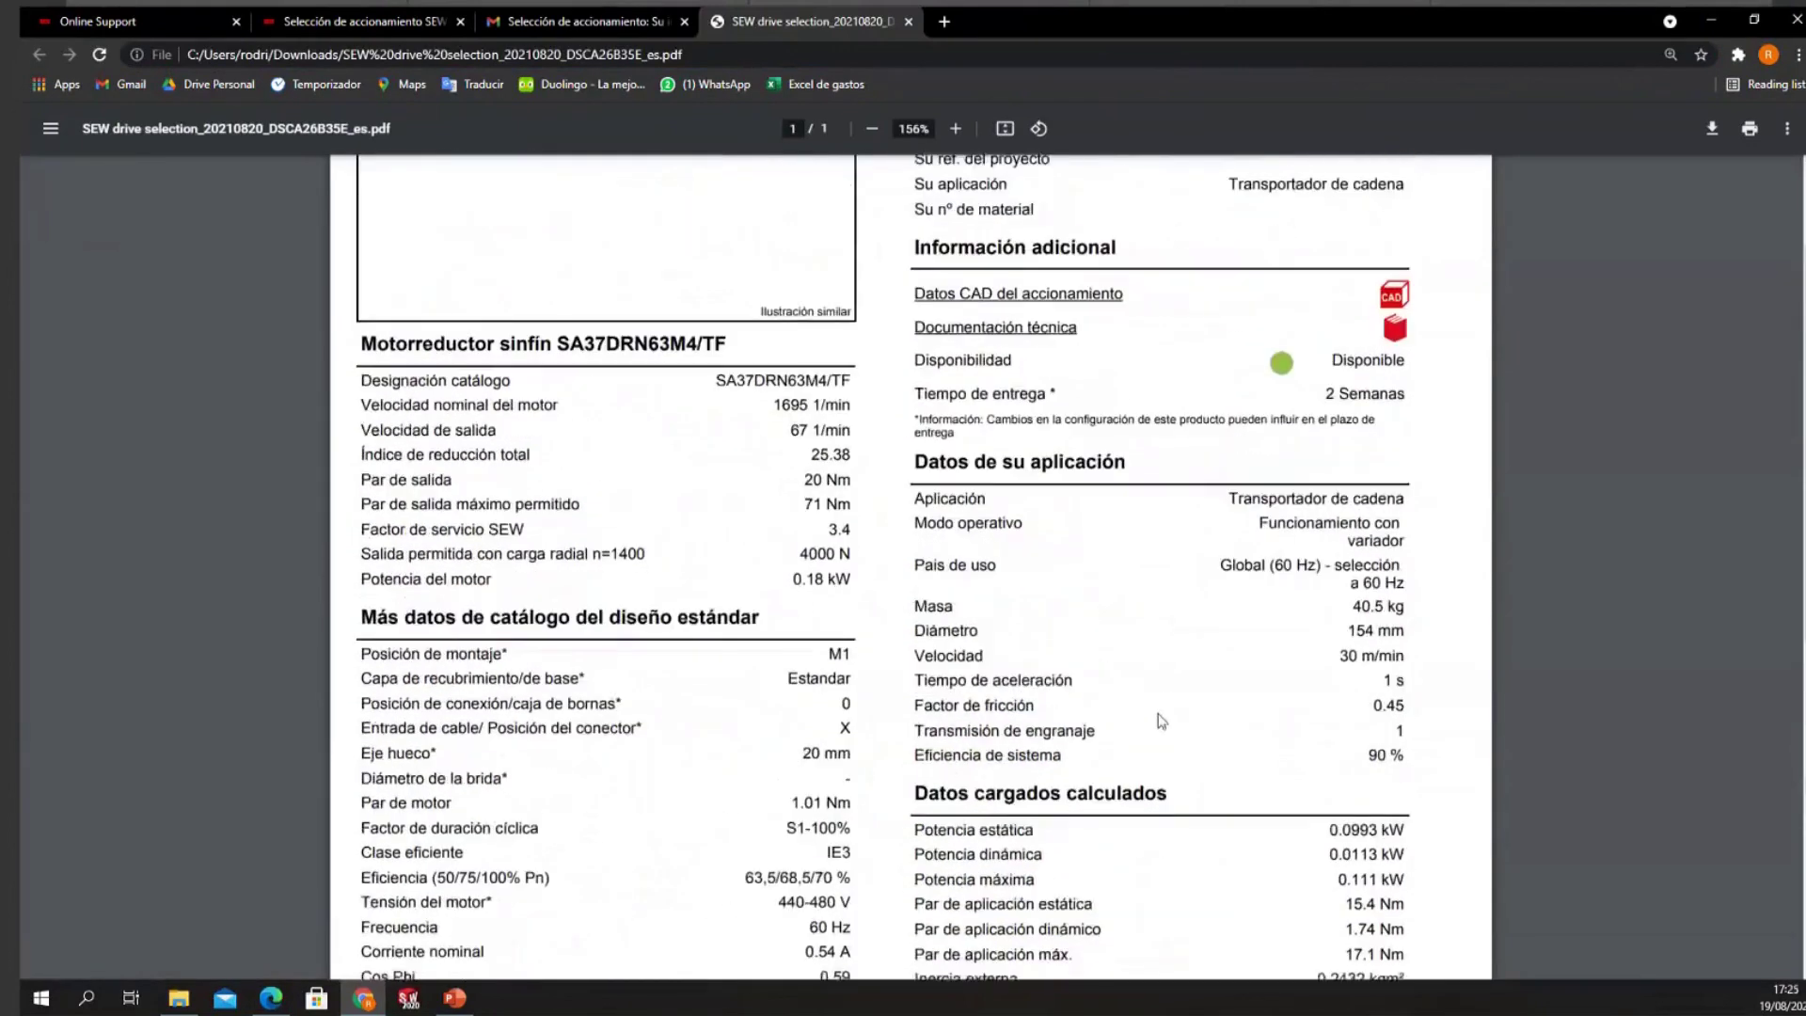
{"action": "scroll", "coordinate": [1082, 611], "scroll_direction": "down", "scroll_amount": 2}
{"action": "scroll", "coordinate": [1052, 522], "scroll_direction": "up", "scroll_amount": 1}
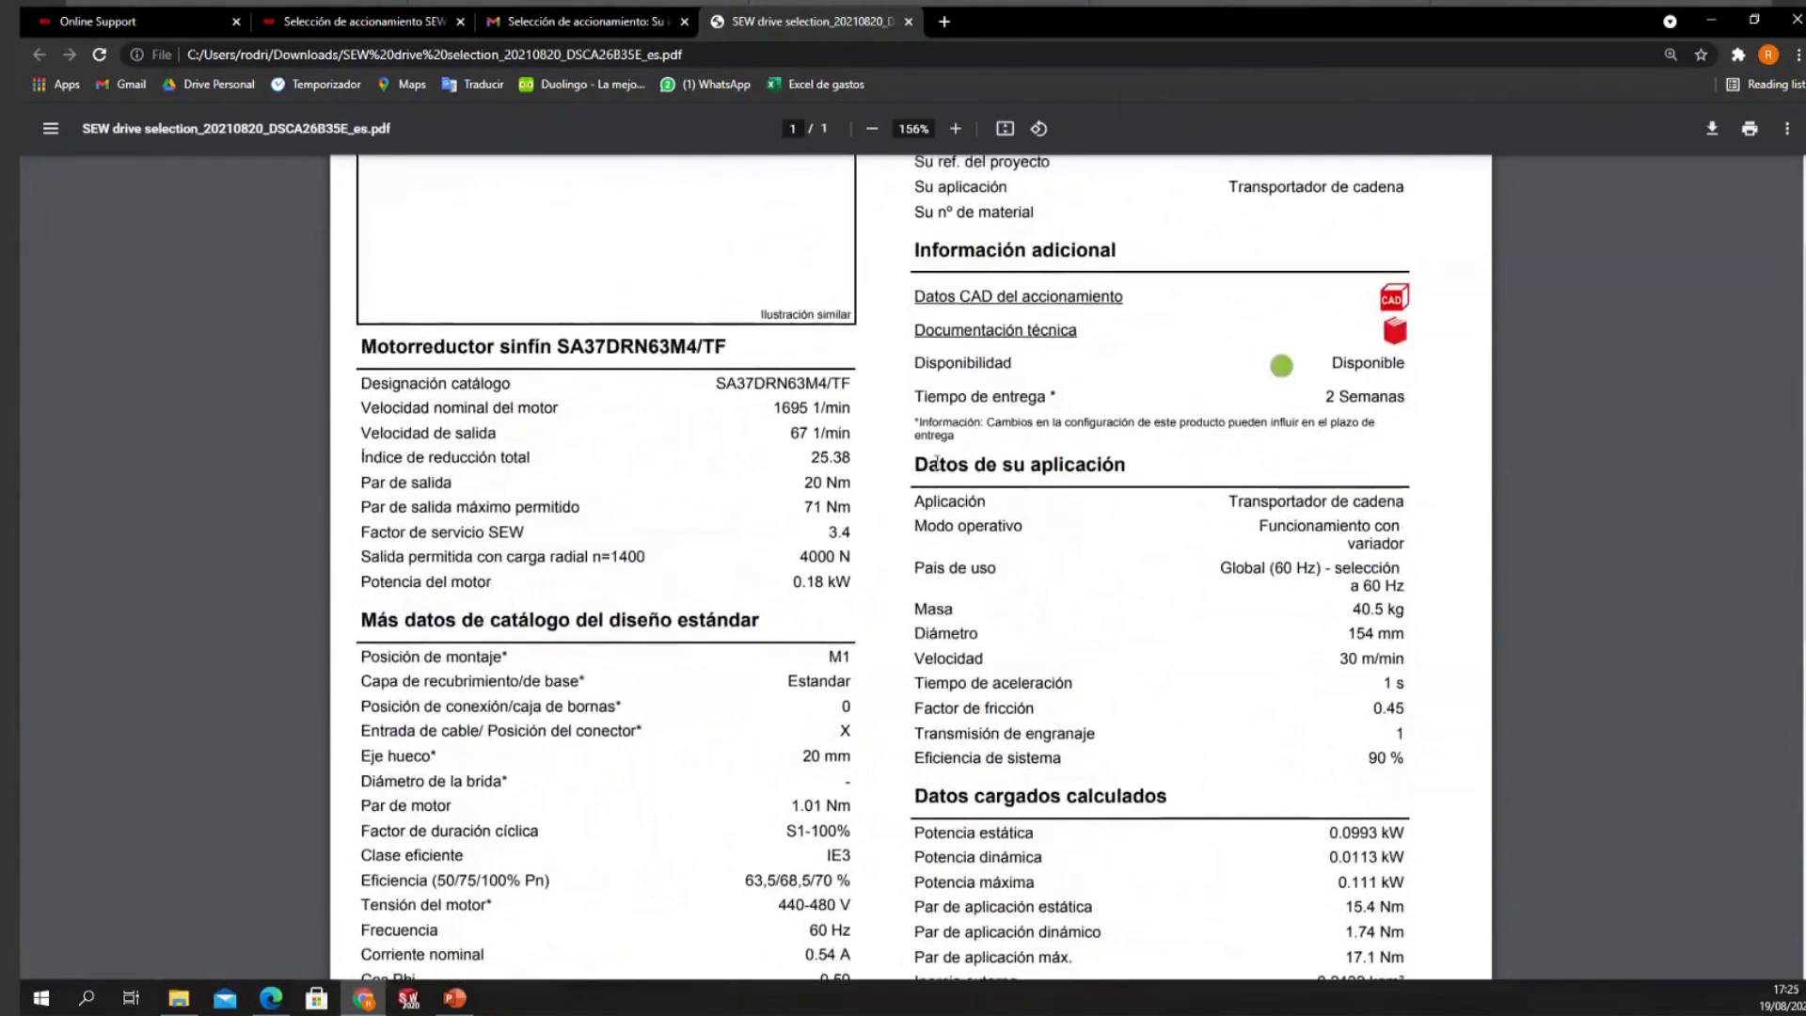
{"action": "triple_click", "coordinate": [937, 463]}
{"action": "left_click_drag", "start_coordinate": [1408, 610], "coordinate": [1287, 708]}
{"action": "left_click", "coordinate": [1409, 688]}
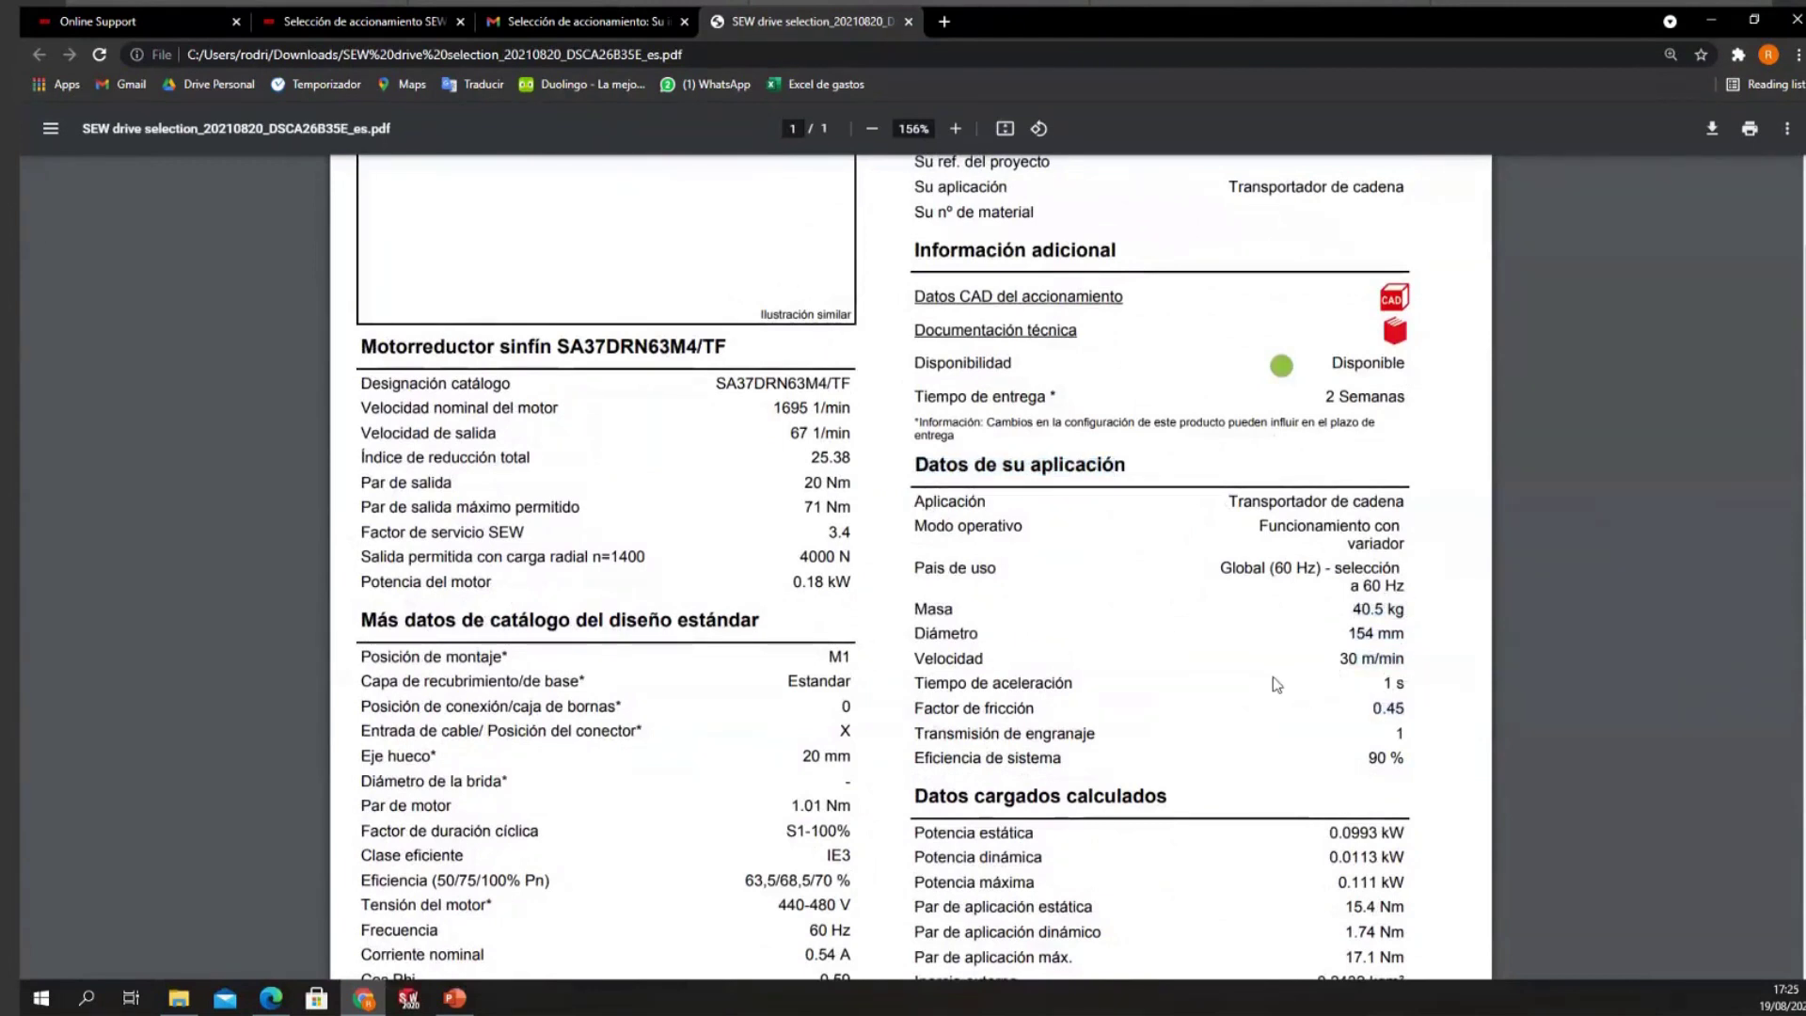
Step: Look through the report's catalogue data, calculated load data, recommendation details and recommended frequency inverter power
{"action": "scroll", "coordinate": [1277, 684], "scroll_direction": "up", "scroll_amount": 1}
{"action": "scroll", "coordinate": [620, 352], "scroll_direction": "down", "scroll_amount": 3}
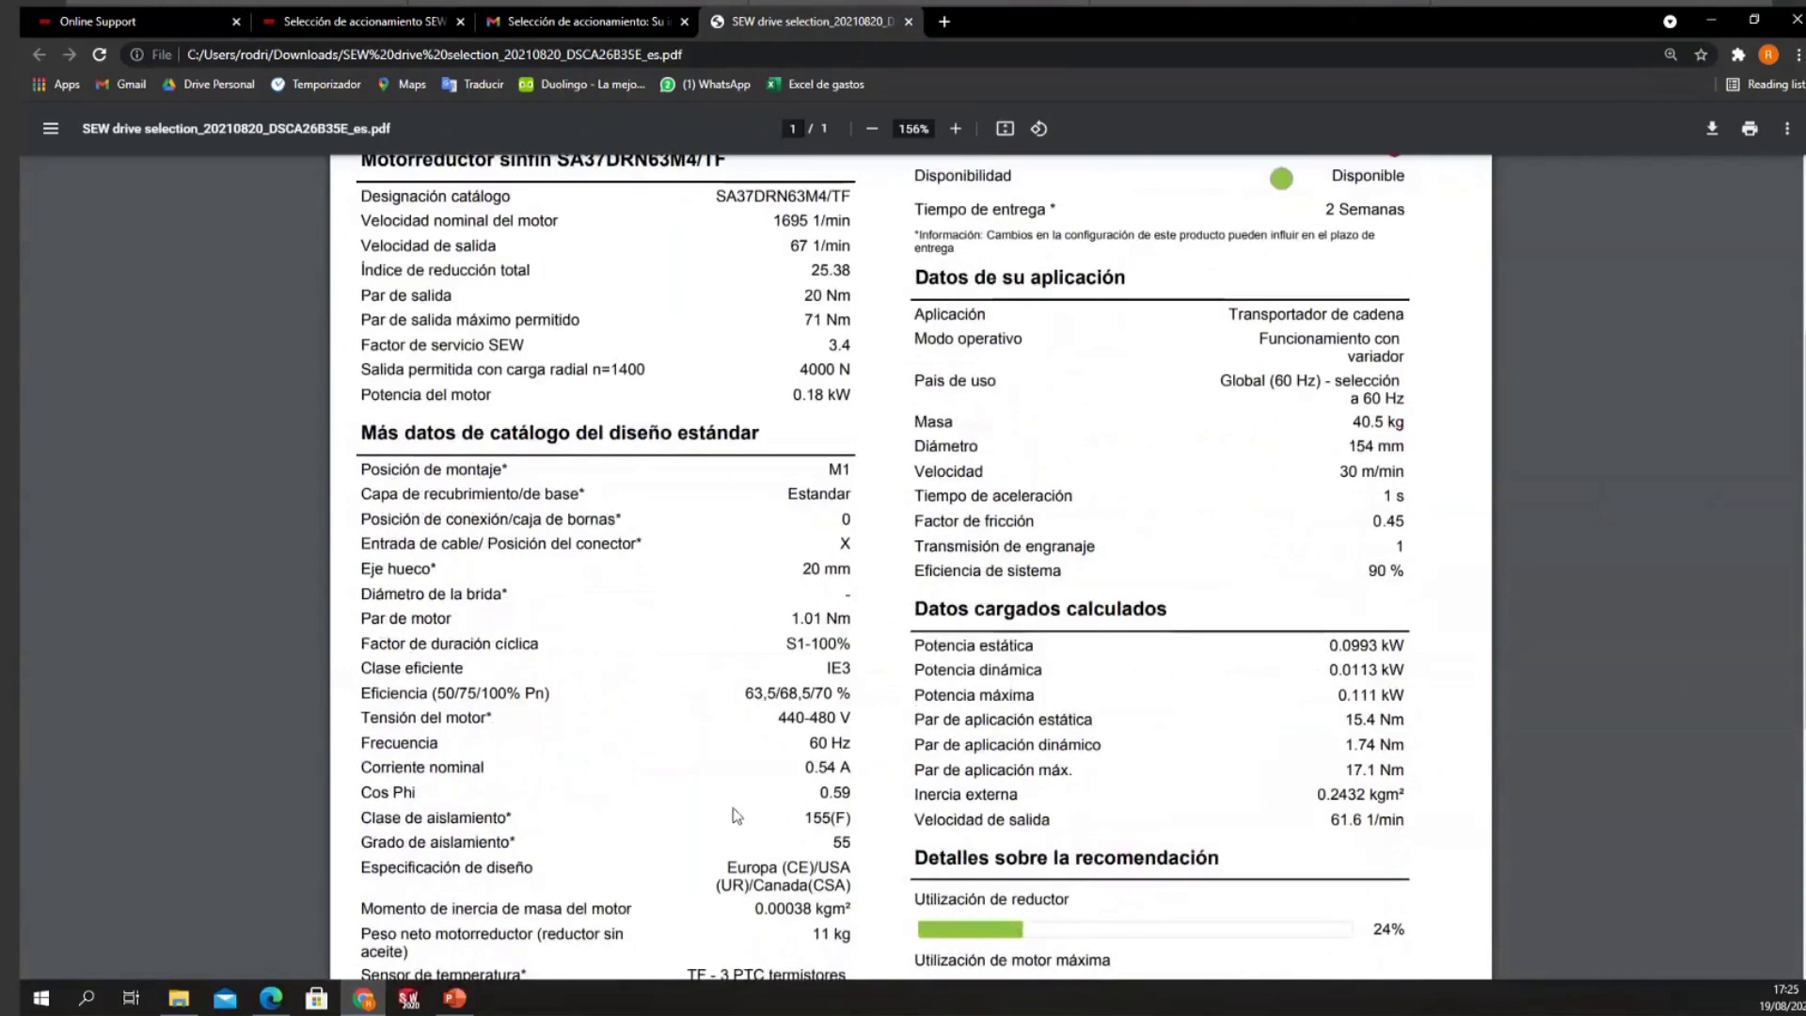
{"action": "scroll", "coordinate": [1228, 748], "scroll_direction": "down", "scroll_amount": 1}
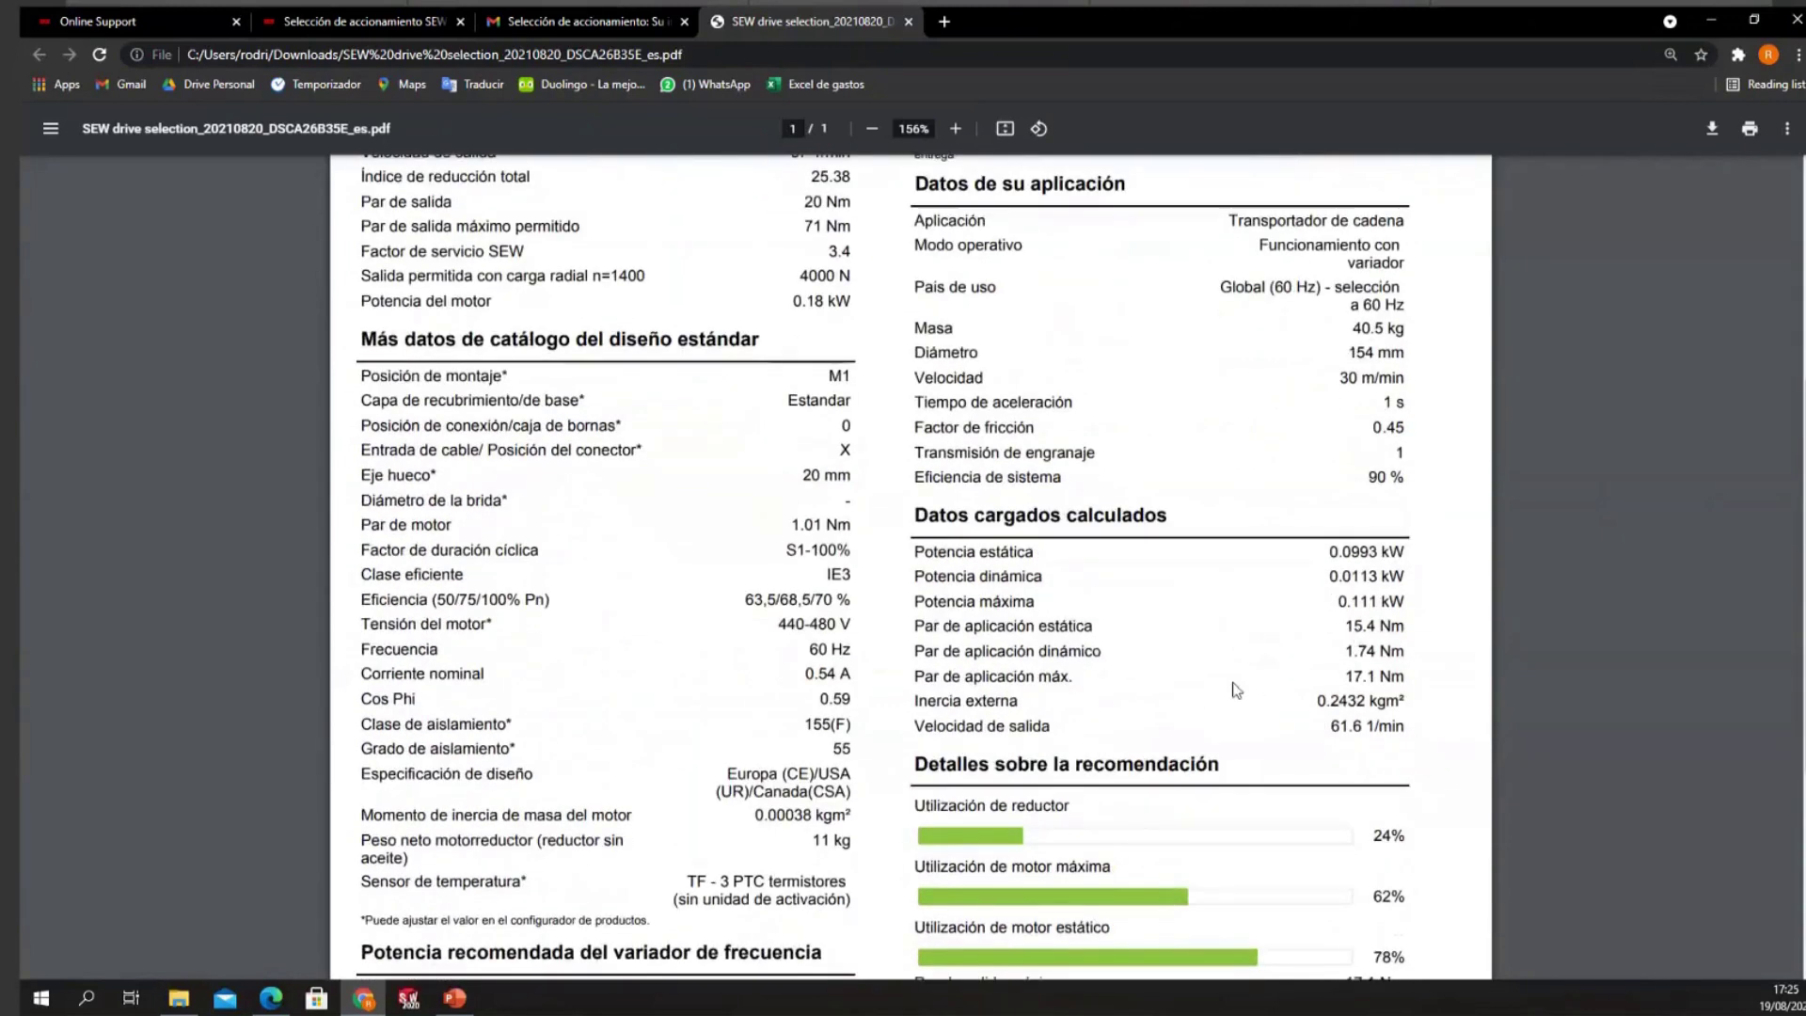
{"action": "scroll", "coordinate": [1237, 689], "scroll_direction": "down", "scroll_amount": 2}
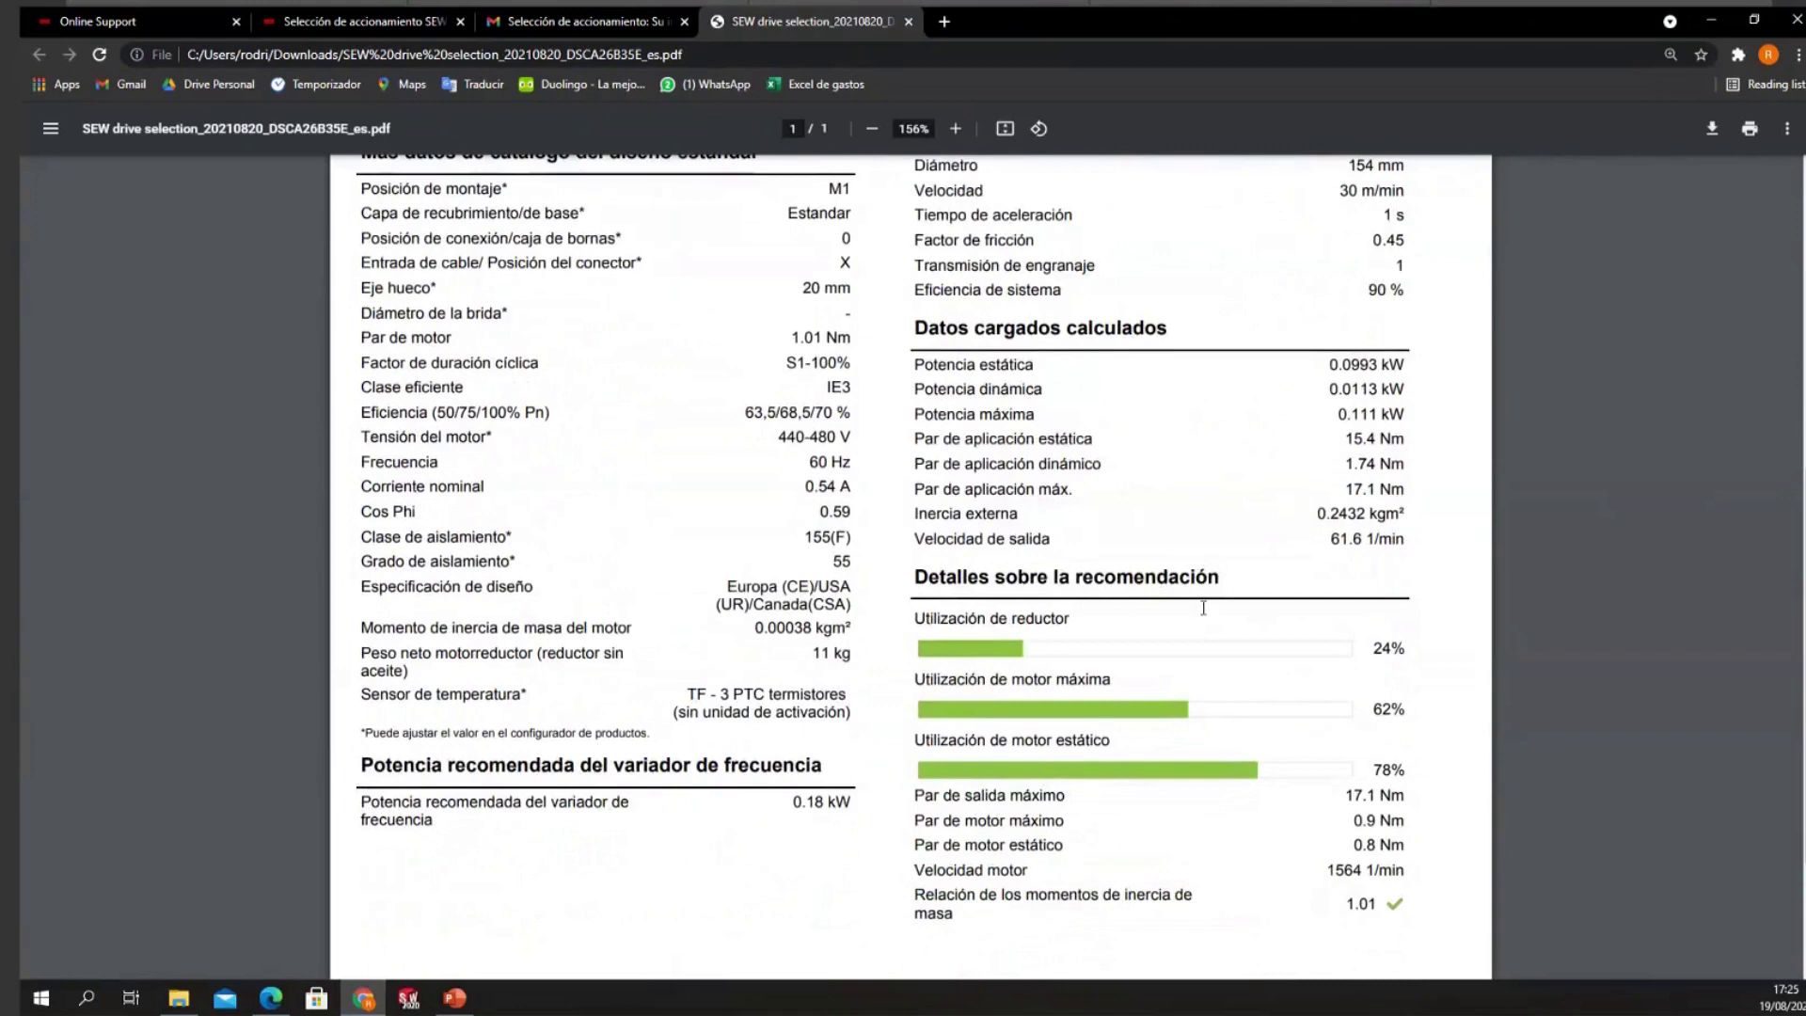
{"action": "scroll", "coordinate": [1208, 621], "scroll_direction": "down", "scroll_amount": 2}
{"action": "scroll", "coordinate": [1232, 674], "scroll_direction": "up", "scroll_amount": 10}
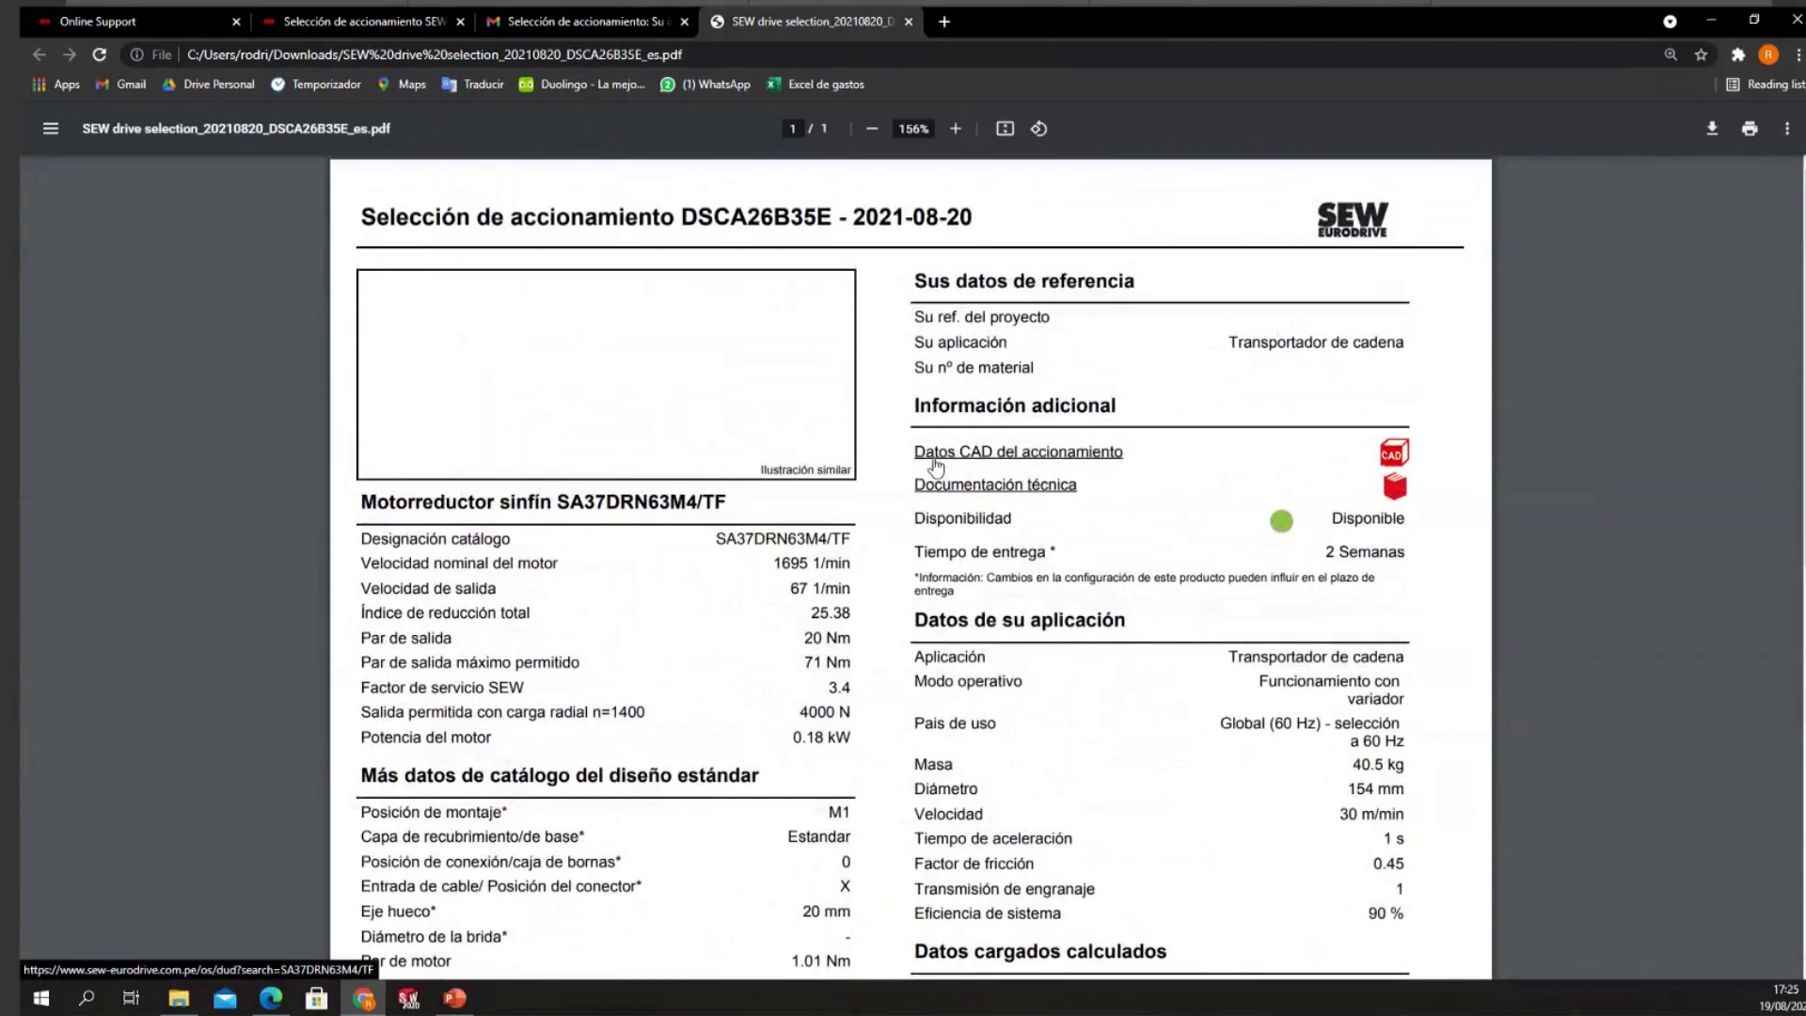
Step: Open the drive's CAD data page from the report and choose mounting position M1 in the CAD specification
{"action": "left_click", "coordinate": [935, 466]}
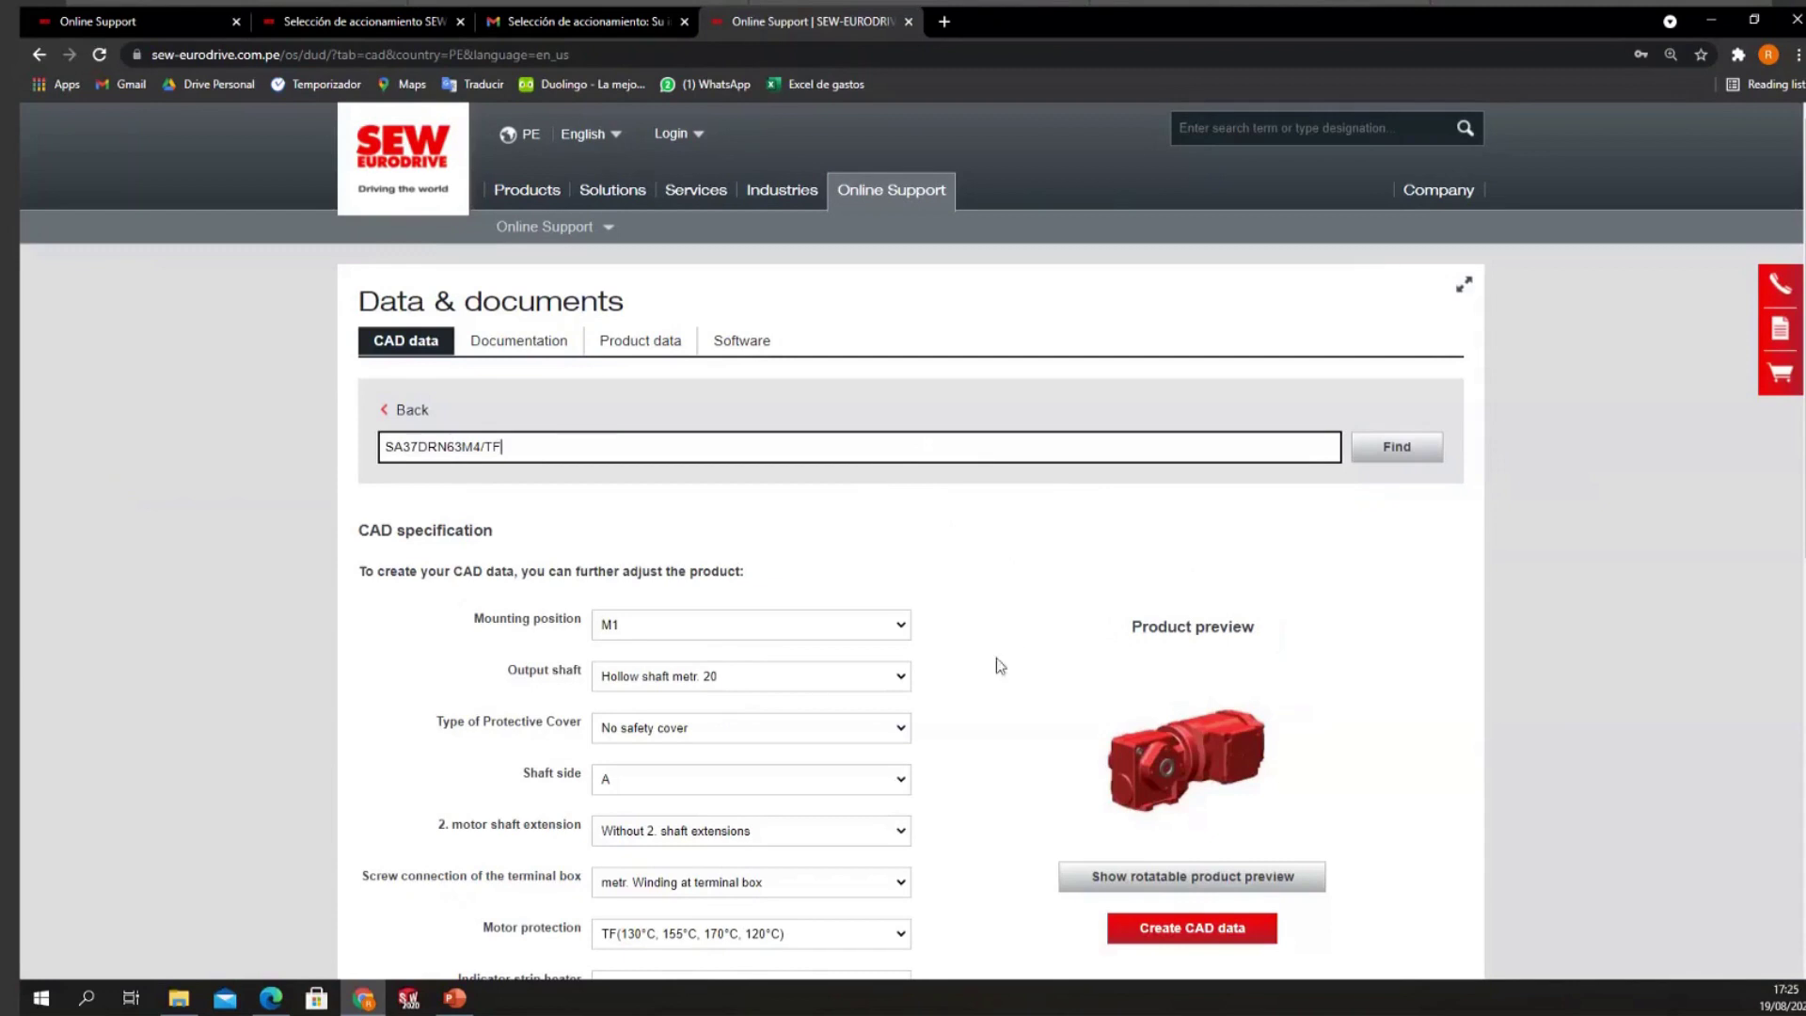
{"action": "scroll", "coordinate": [663, 603], "scroll_direction": "down", "scroll_amount": 2}
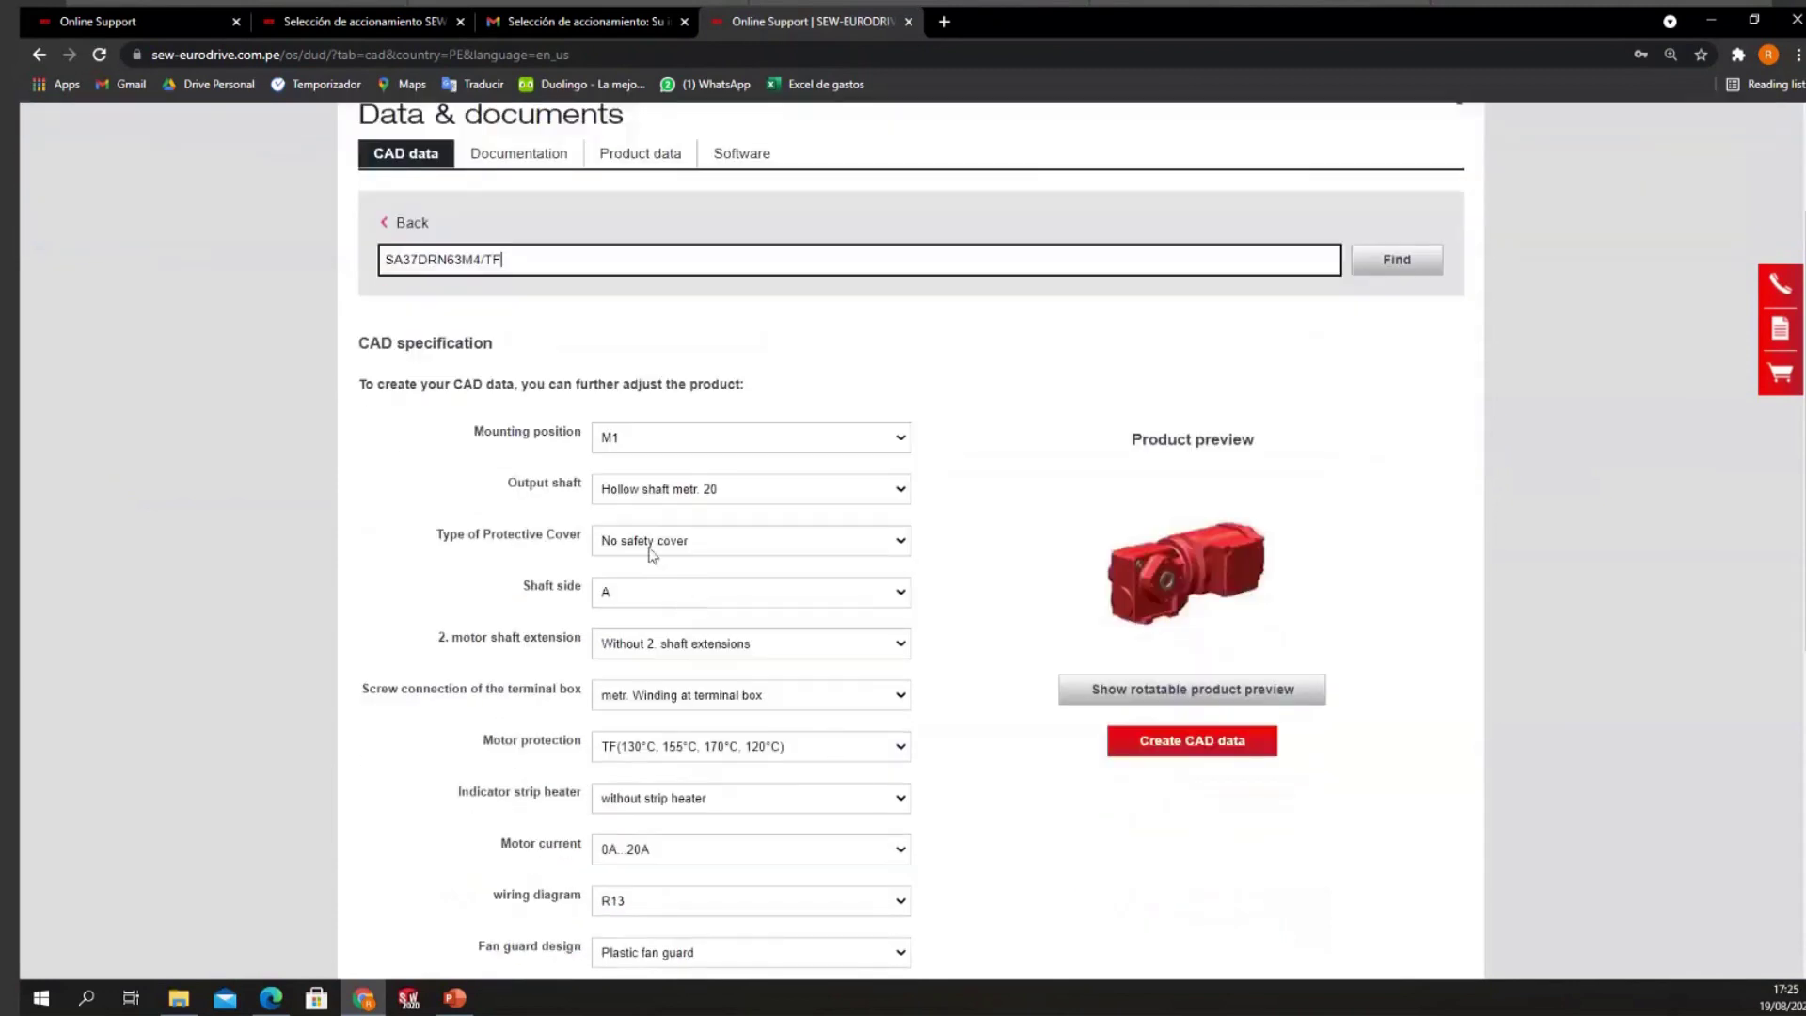
{"action": "left_click", "coordinate": [825, 440]}
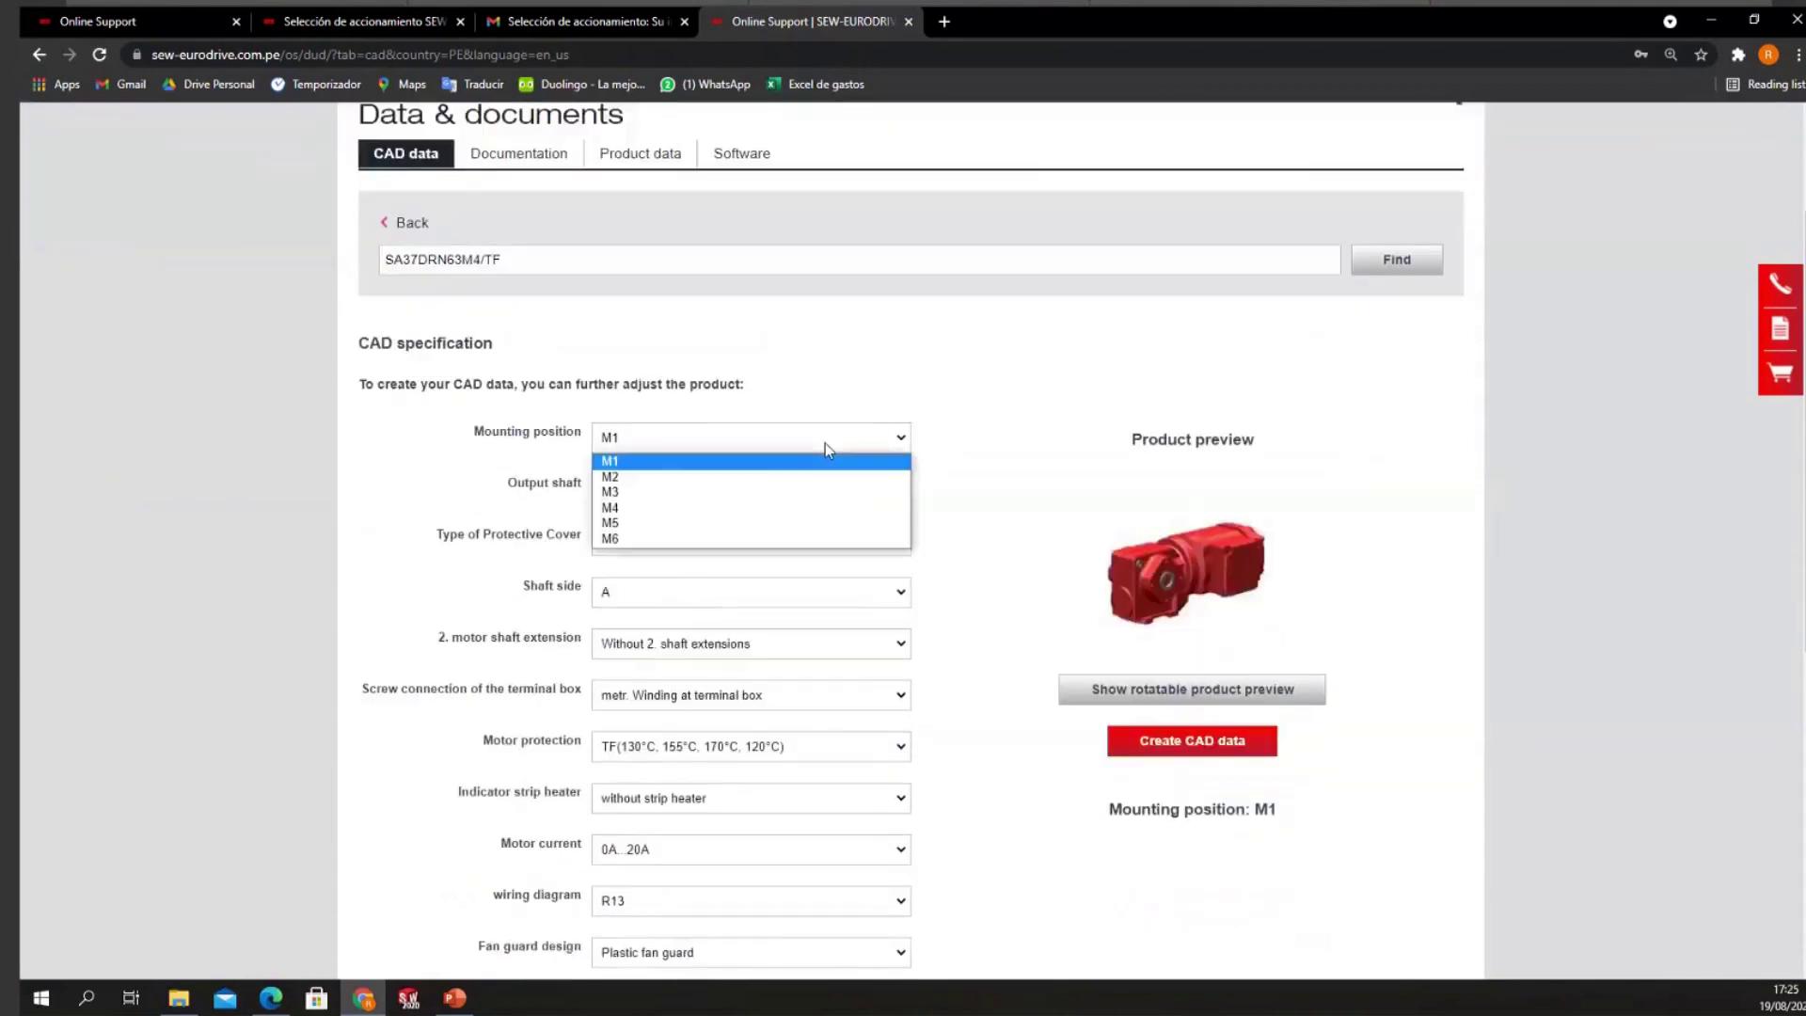
{"action": "scroll", "coordinate": [1026, 520], "scroll_direction": "down", "scroll_amount": 2}
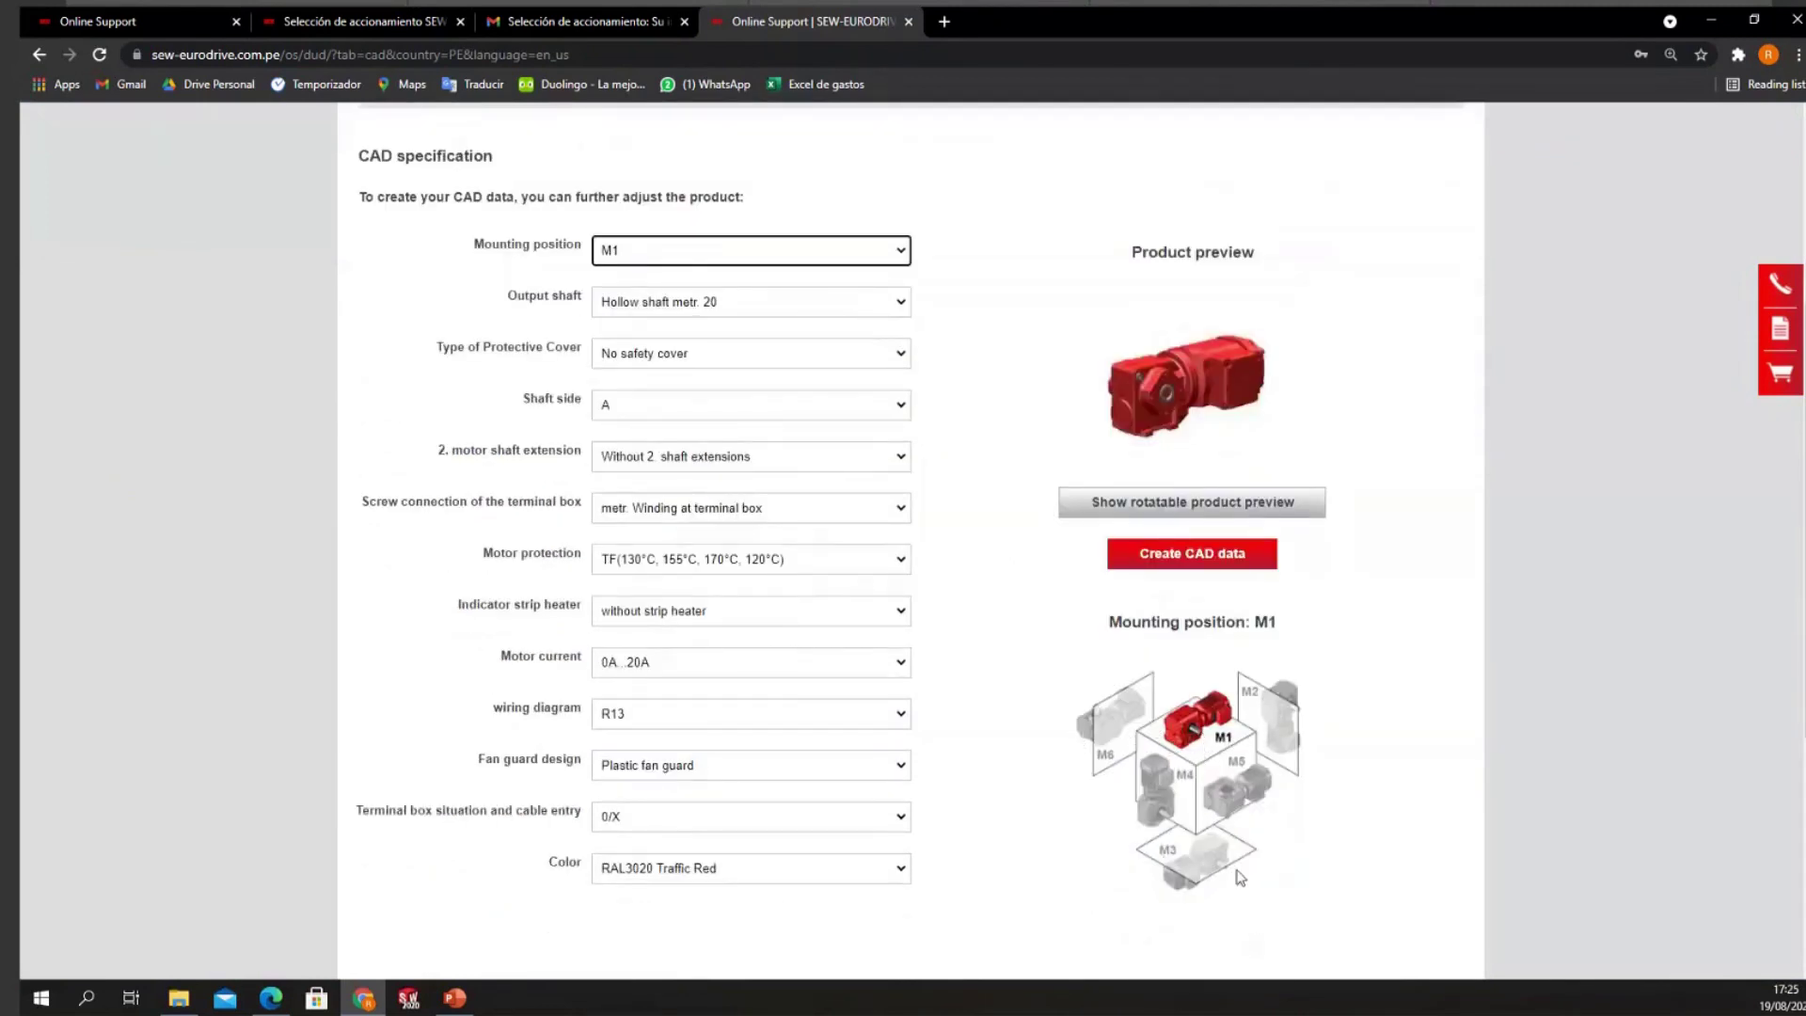
{"action": "left_click", "coordinate": [643, 264]}
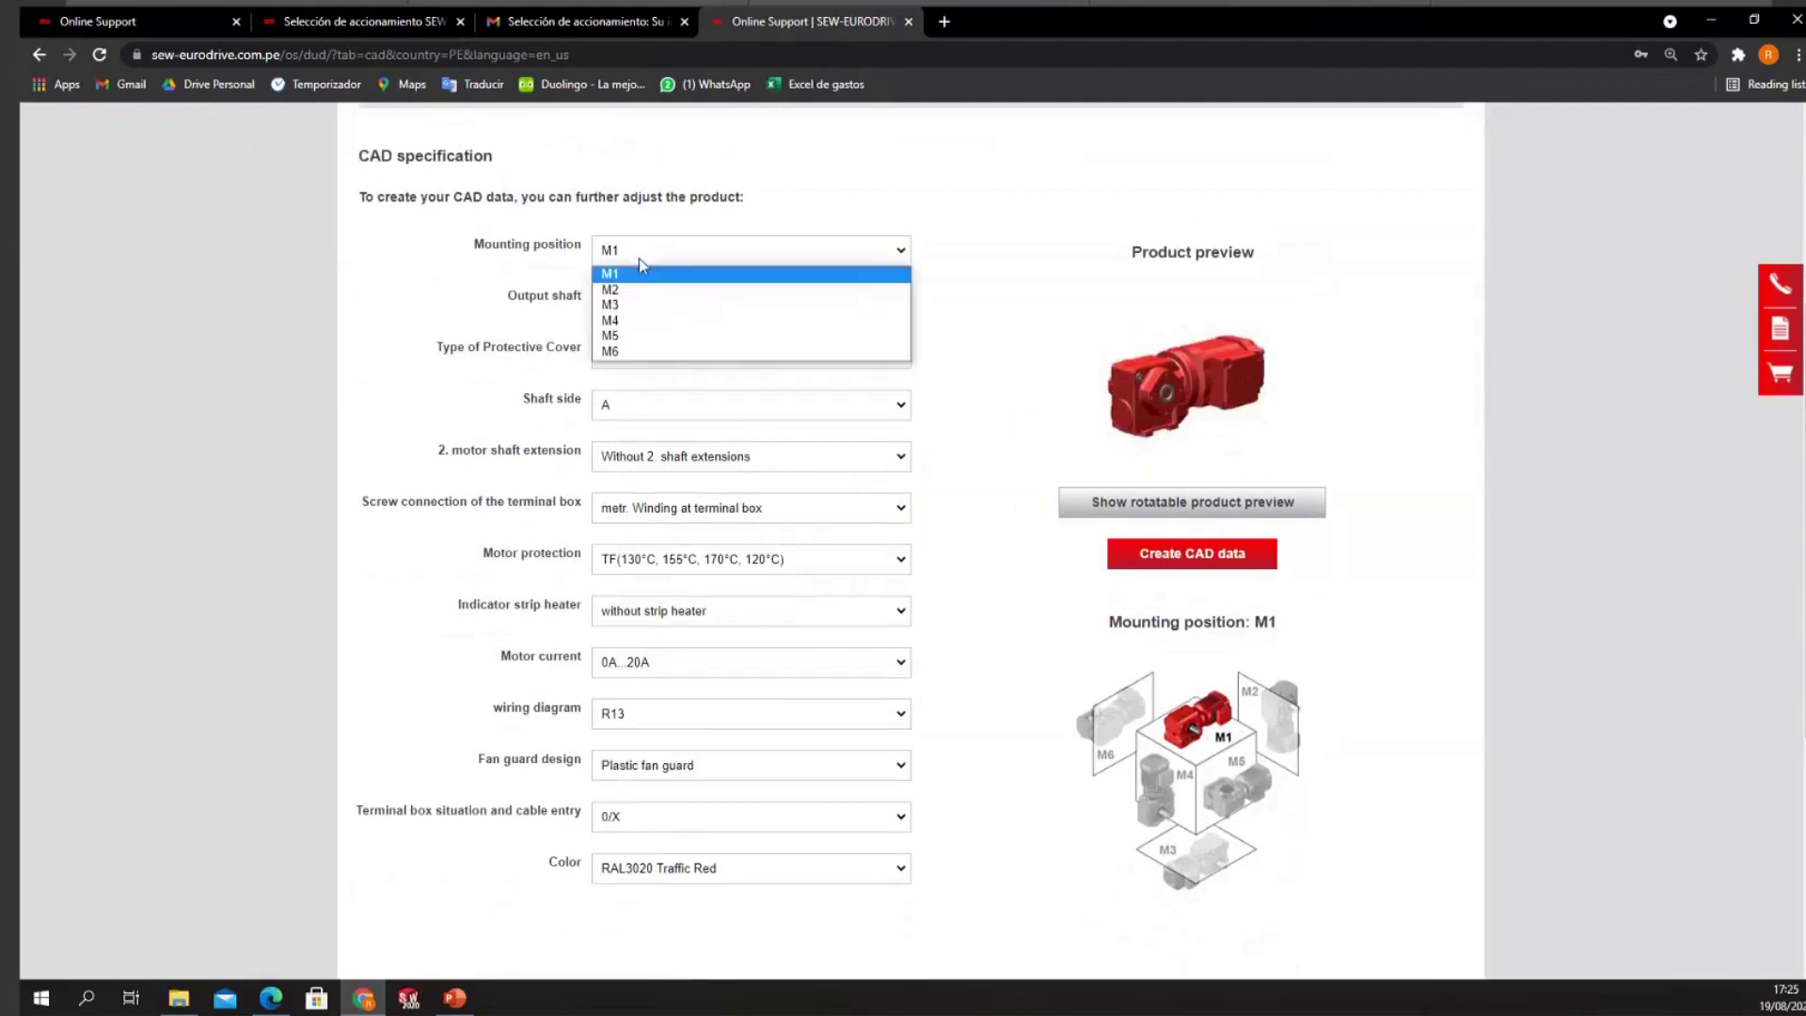
{"action": "left_click", "coordinate": [658, 272]}
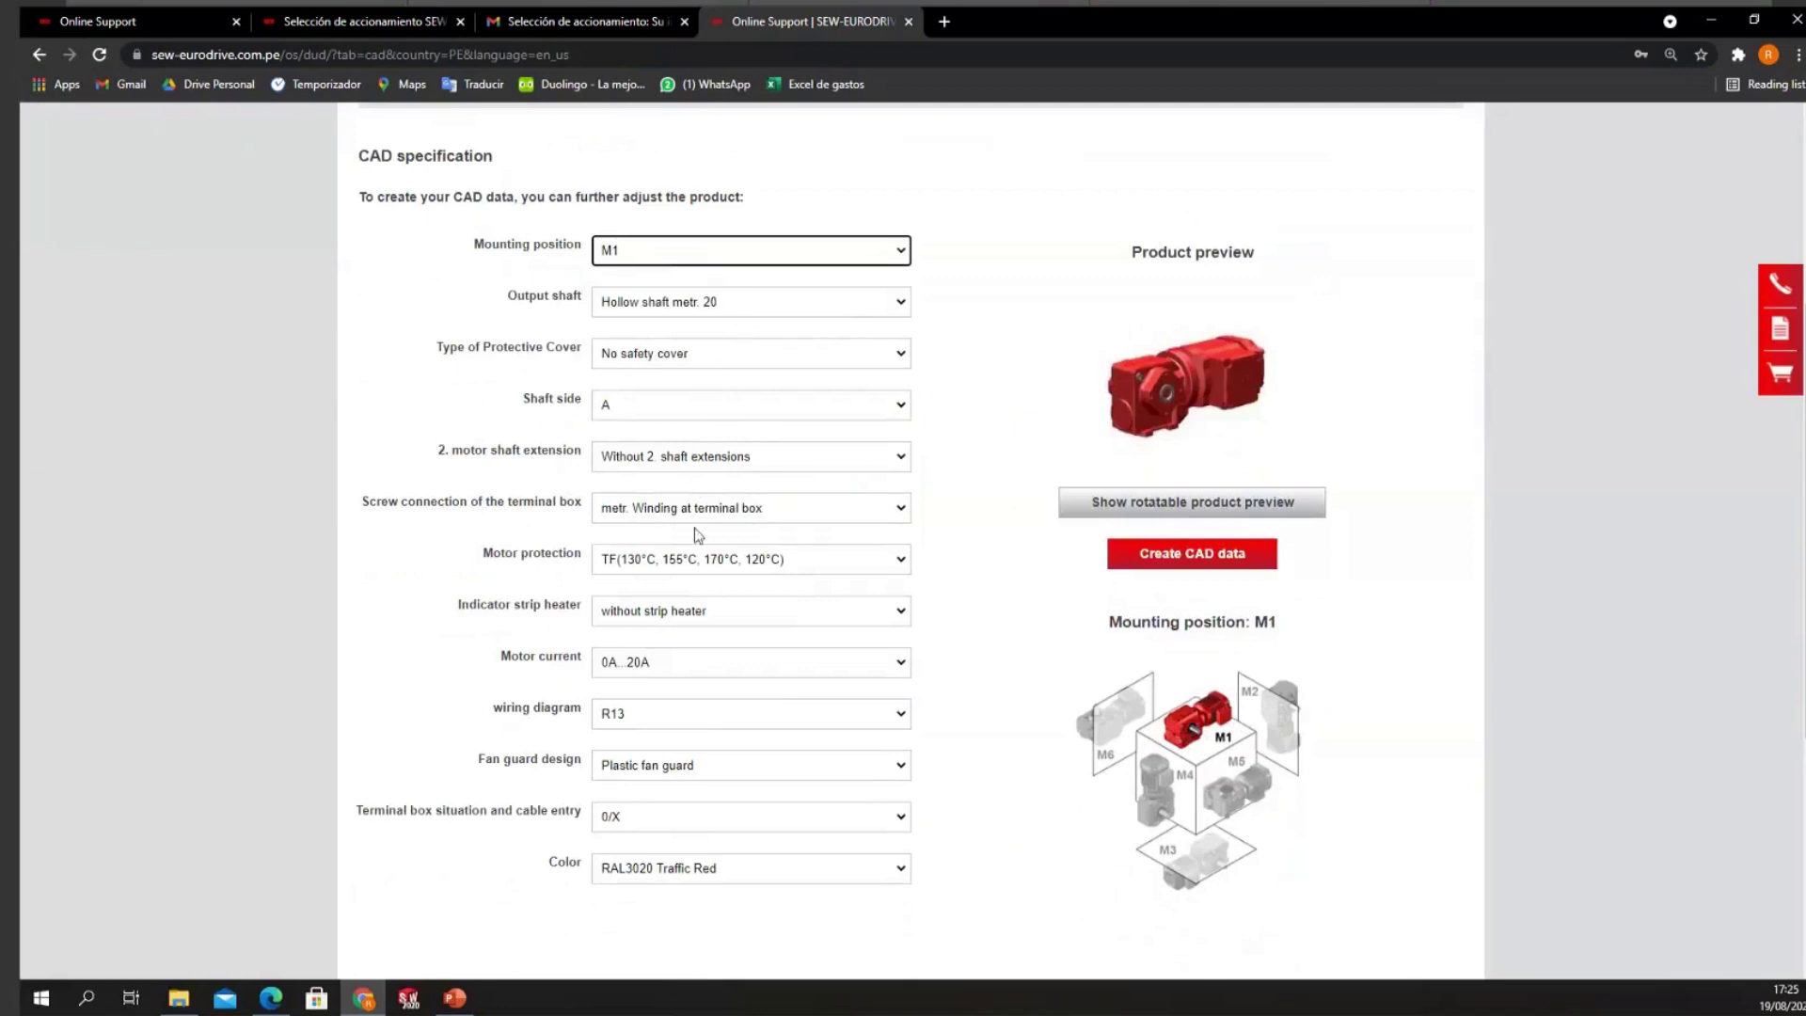
Step: Keep the motor protection at TF(130°C, 155°C, 170°C, 120°C) and create the gearmotor's CAD data
{"action": "left_click", "coordinate": [724, 577]}
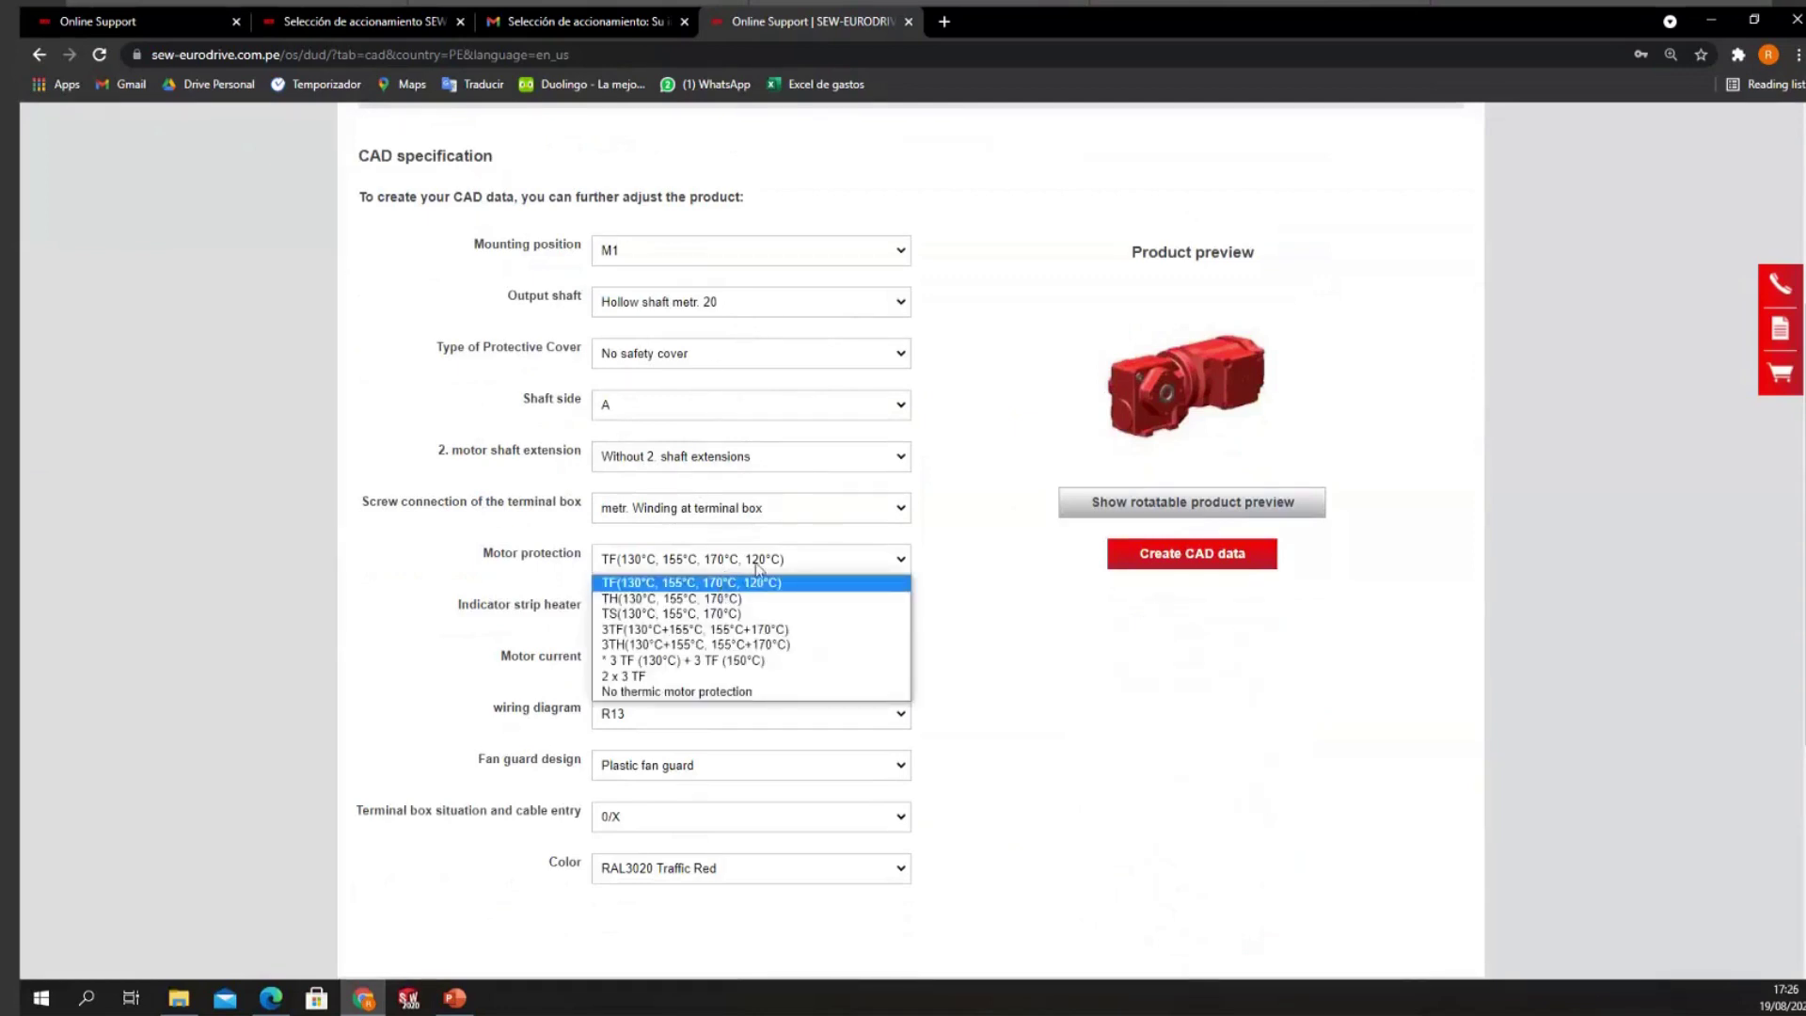
{"action": "left_click", "coordinate": [754, 564]}
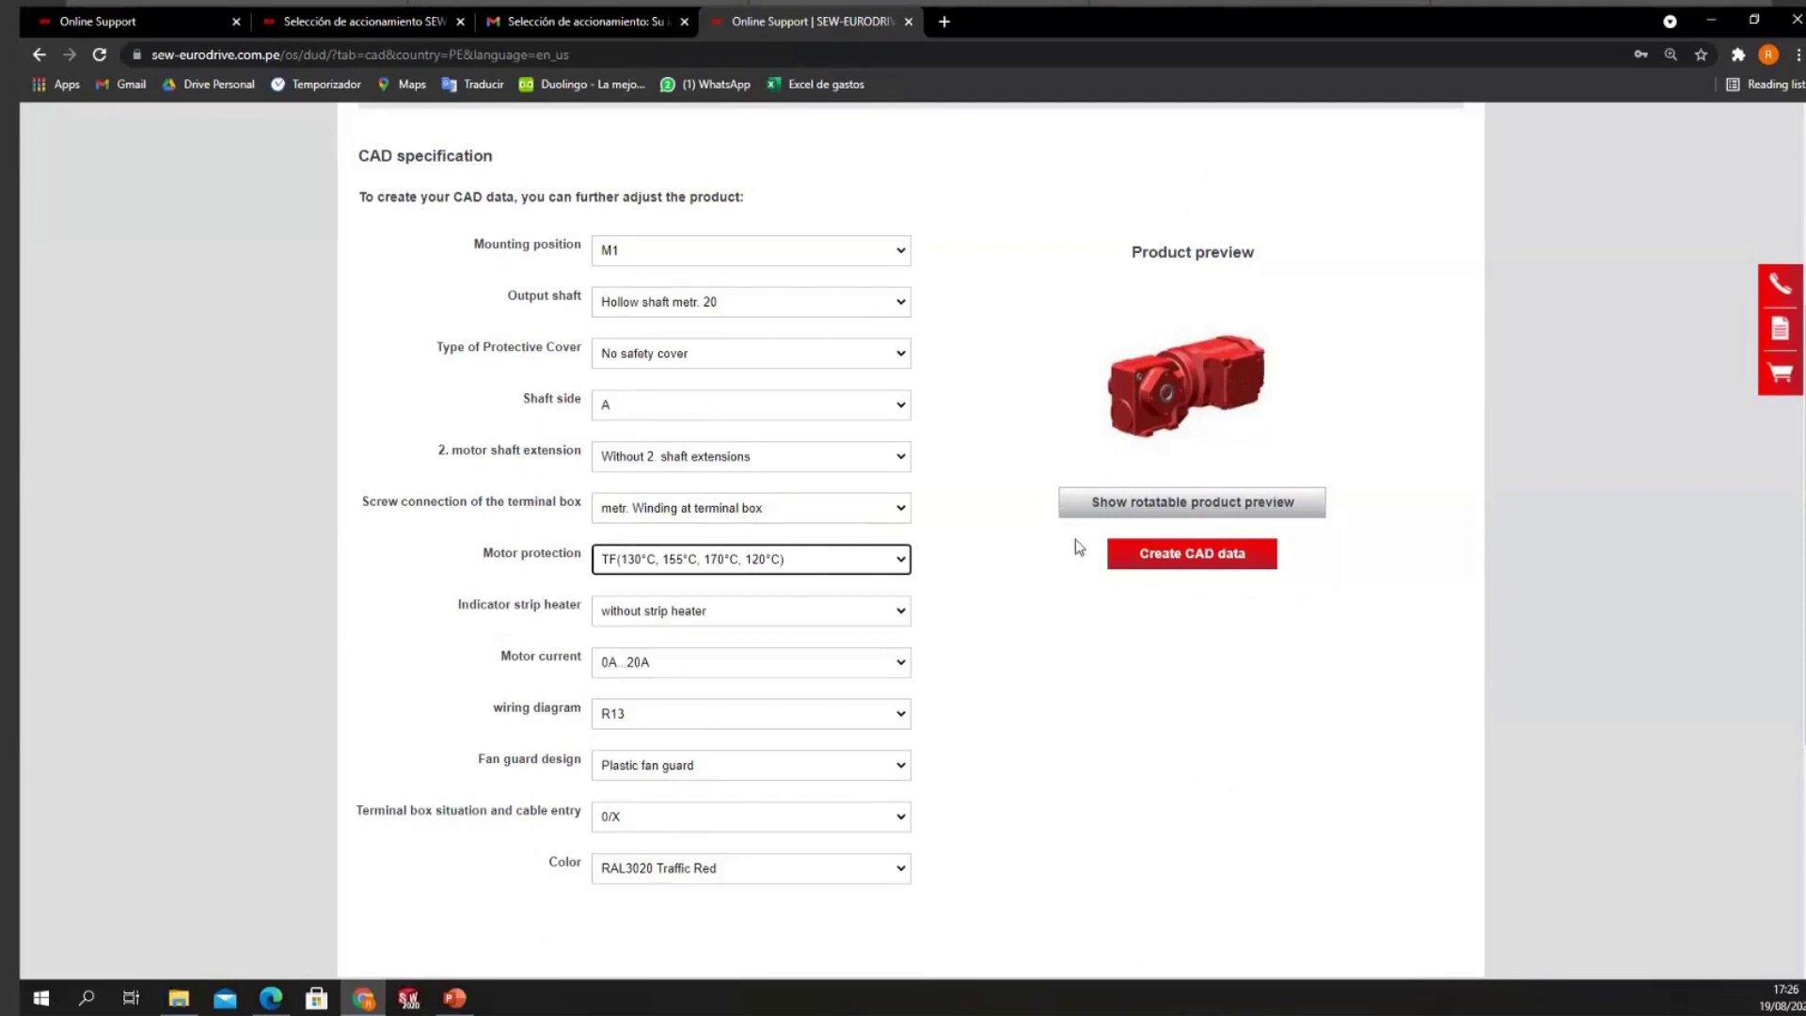
{"action": "scroll", "coordinate": [1111, 578], "scroll_direction": "up", "scroll_amount": 2}
{"action": "scroll", "coordinate": [1111, 579], "scroll_direction": "down", "scroll_amount": 2}
{"action": "scroll", "coordinate": [822, 670], "scroll_direction": "up", "scroll_amount": 3}
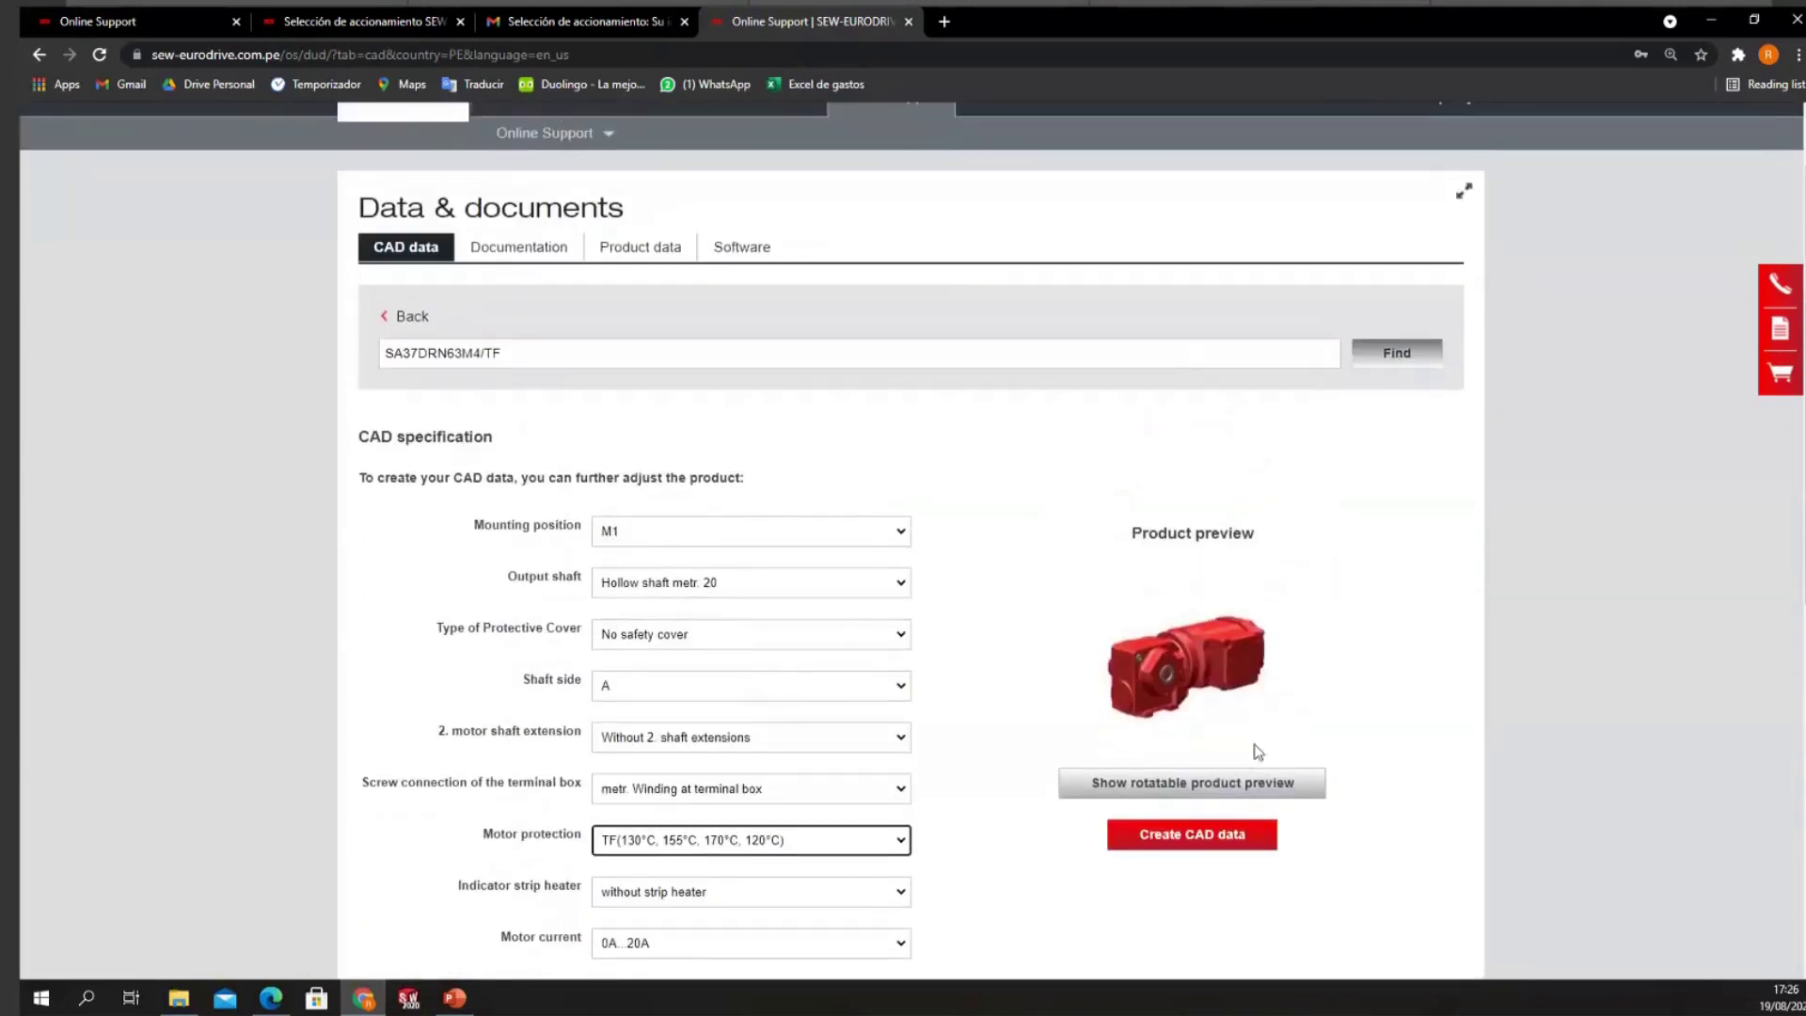
{"action": "scroll", "coordinate": [1182, 765], "scroll_direction": "down", "scroll_amount": 1}
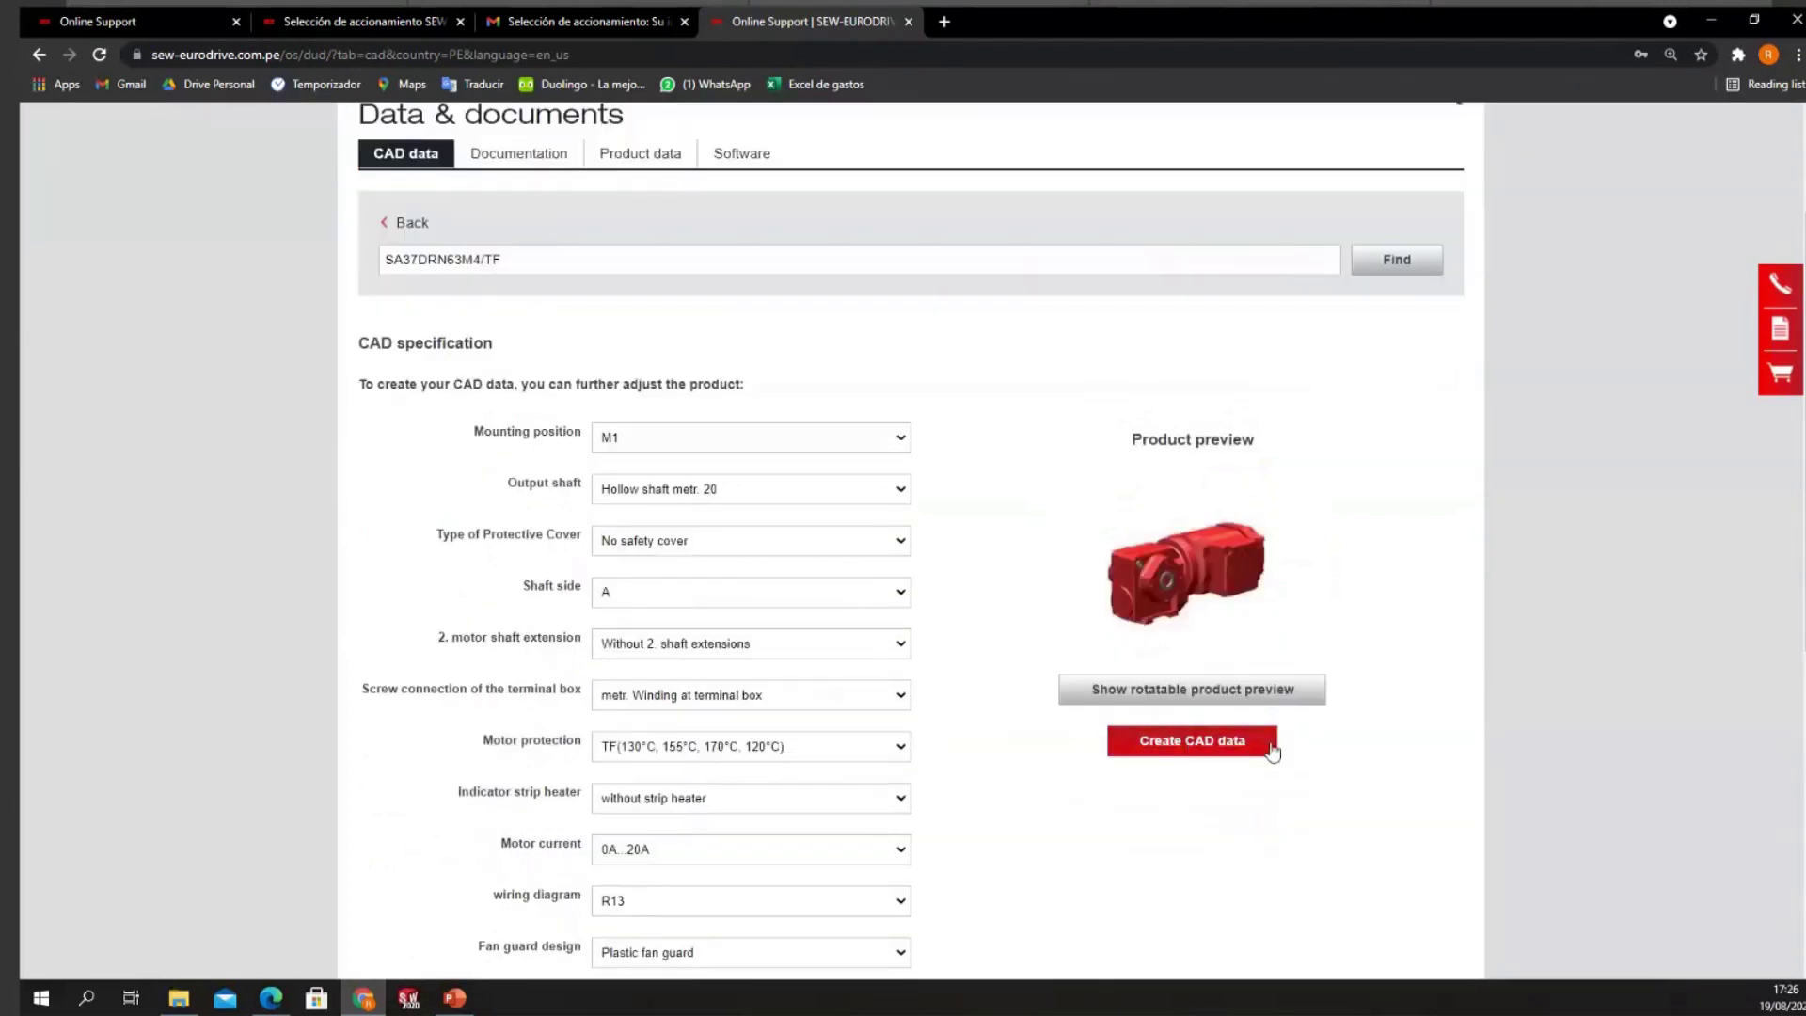
{"action": "left_click", "coordinate": [1200, 742]}
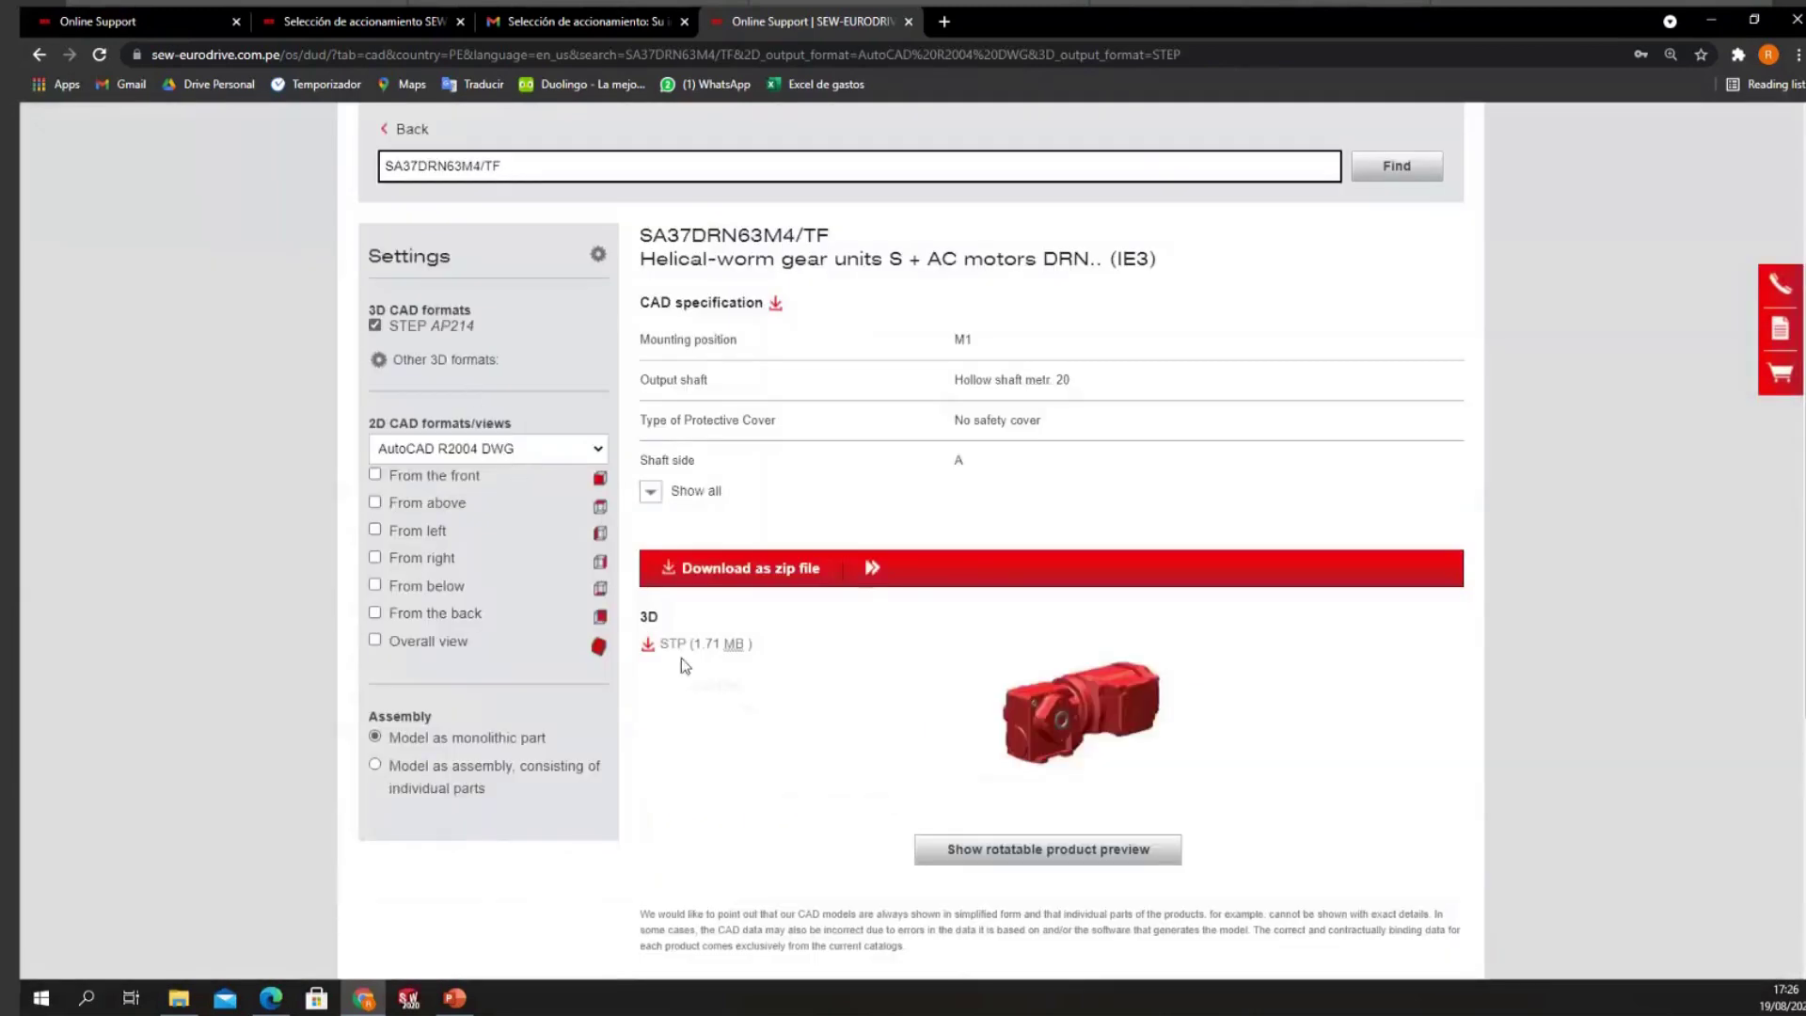
Step: Look through the STEP versions and the 2D AutoCAD formats offered in the CAD settings, and close them without saving
{"action": "left_click", "coordinate": [450, 360]}
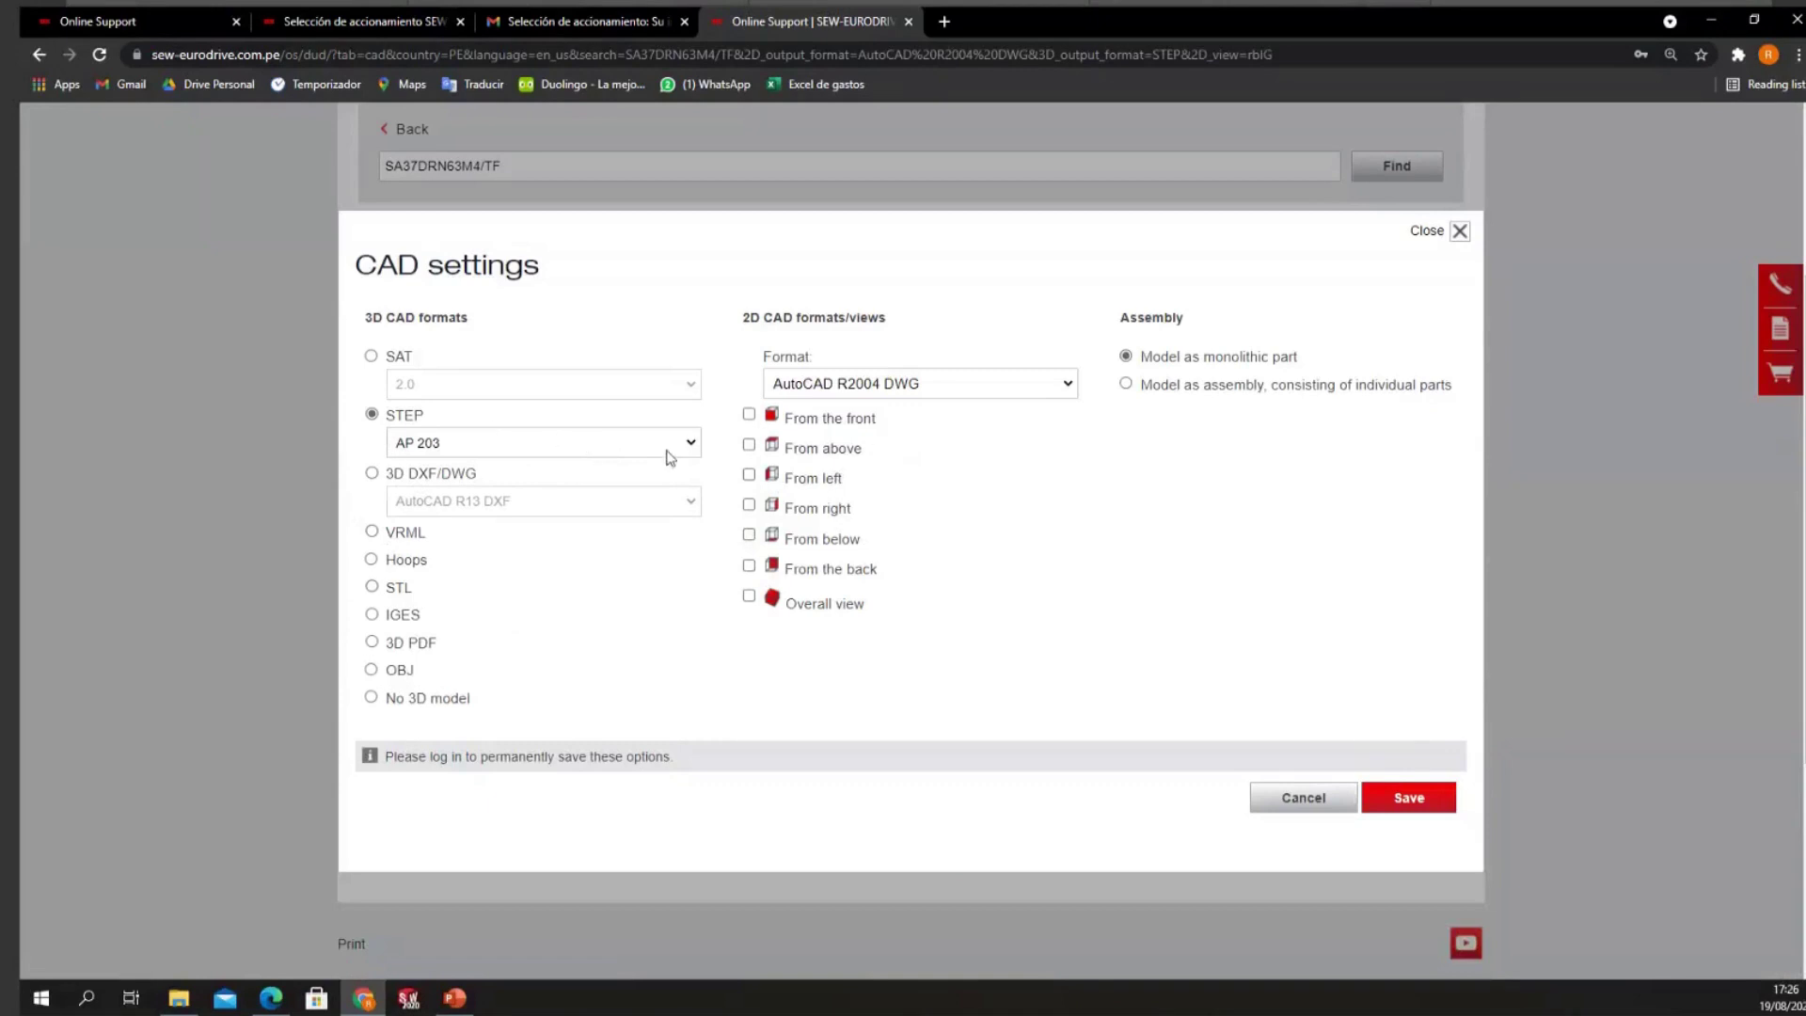
{"action": "left_click", "coordinate": [512, 451]}
{"action": "left_click", "coordinate": [512, 467]}
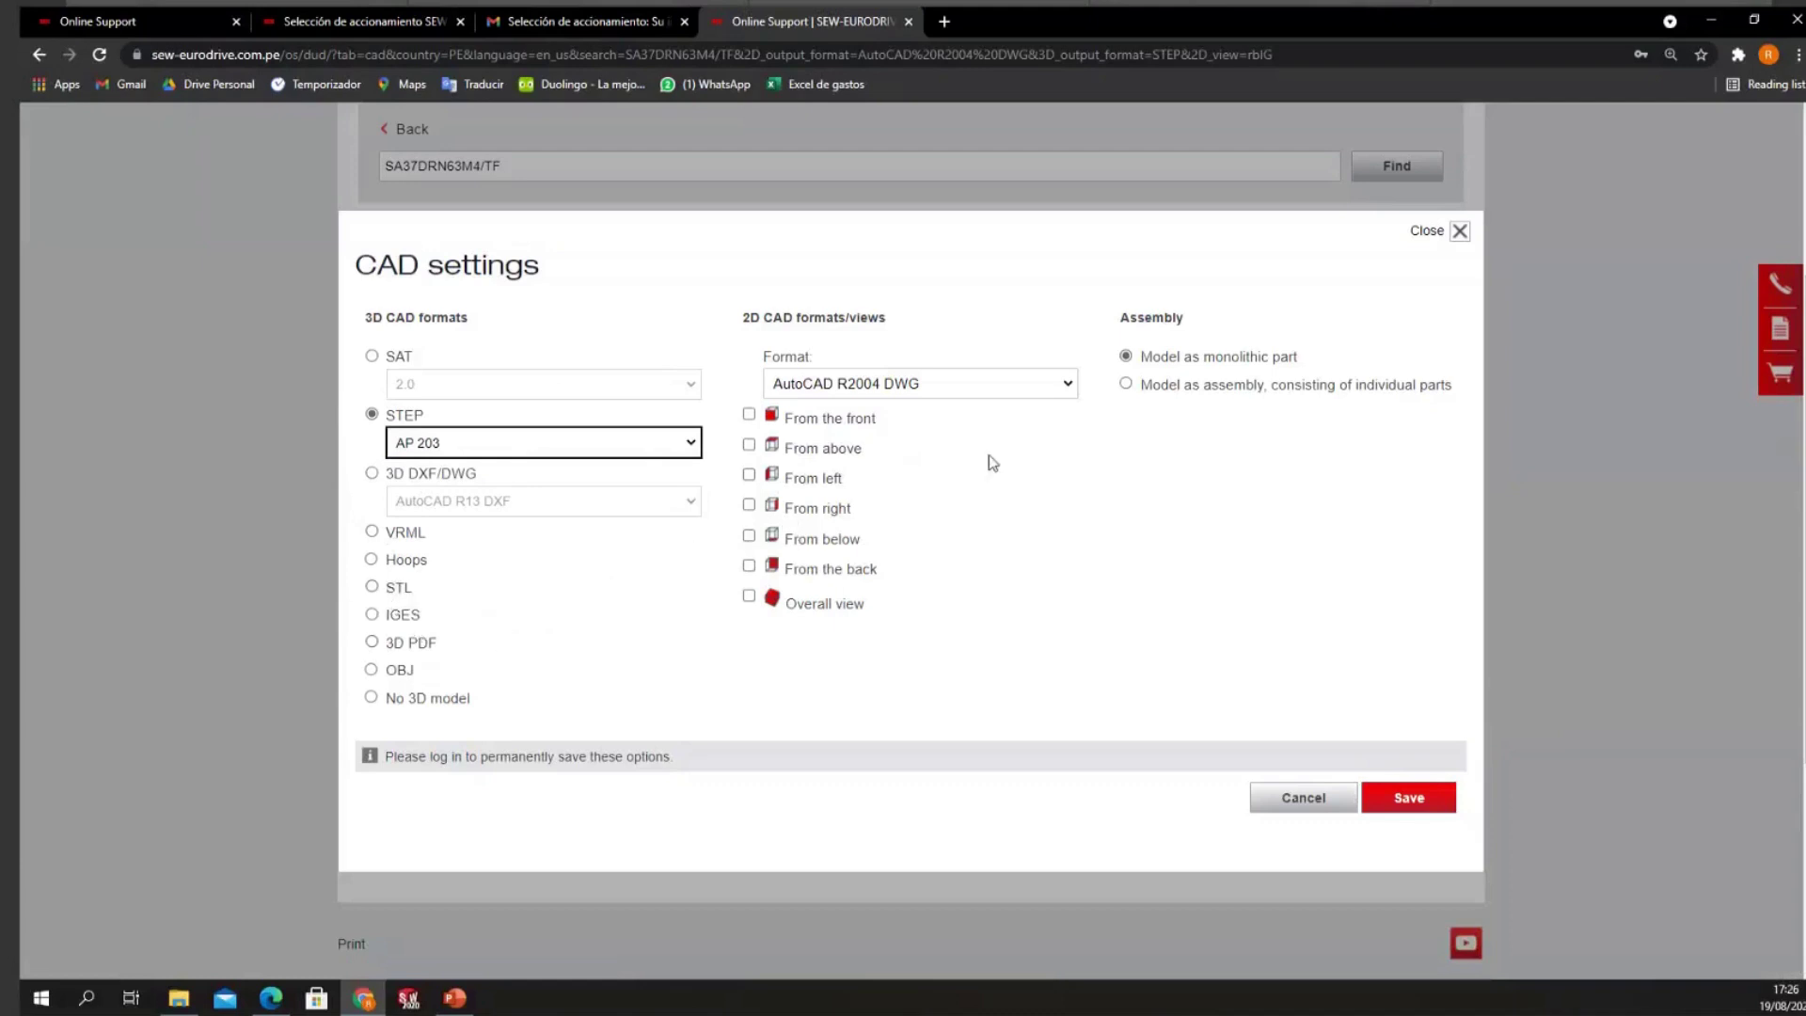
{"action": "left_click", "coordinate": [1003, 385]}
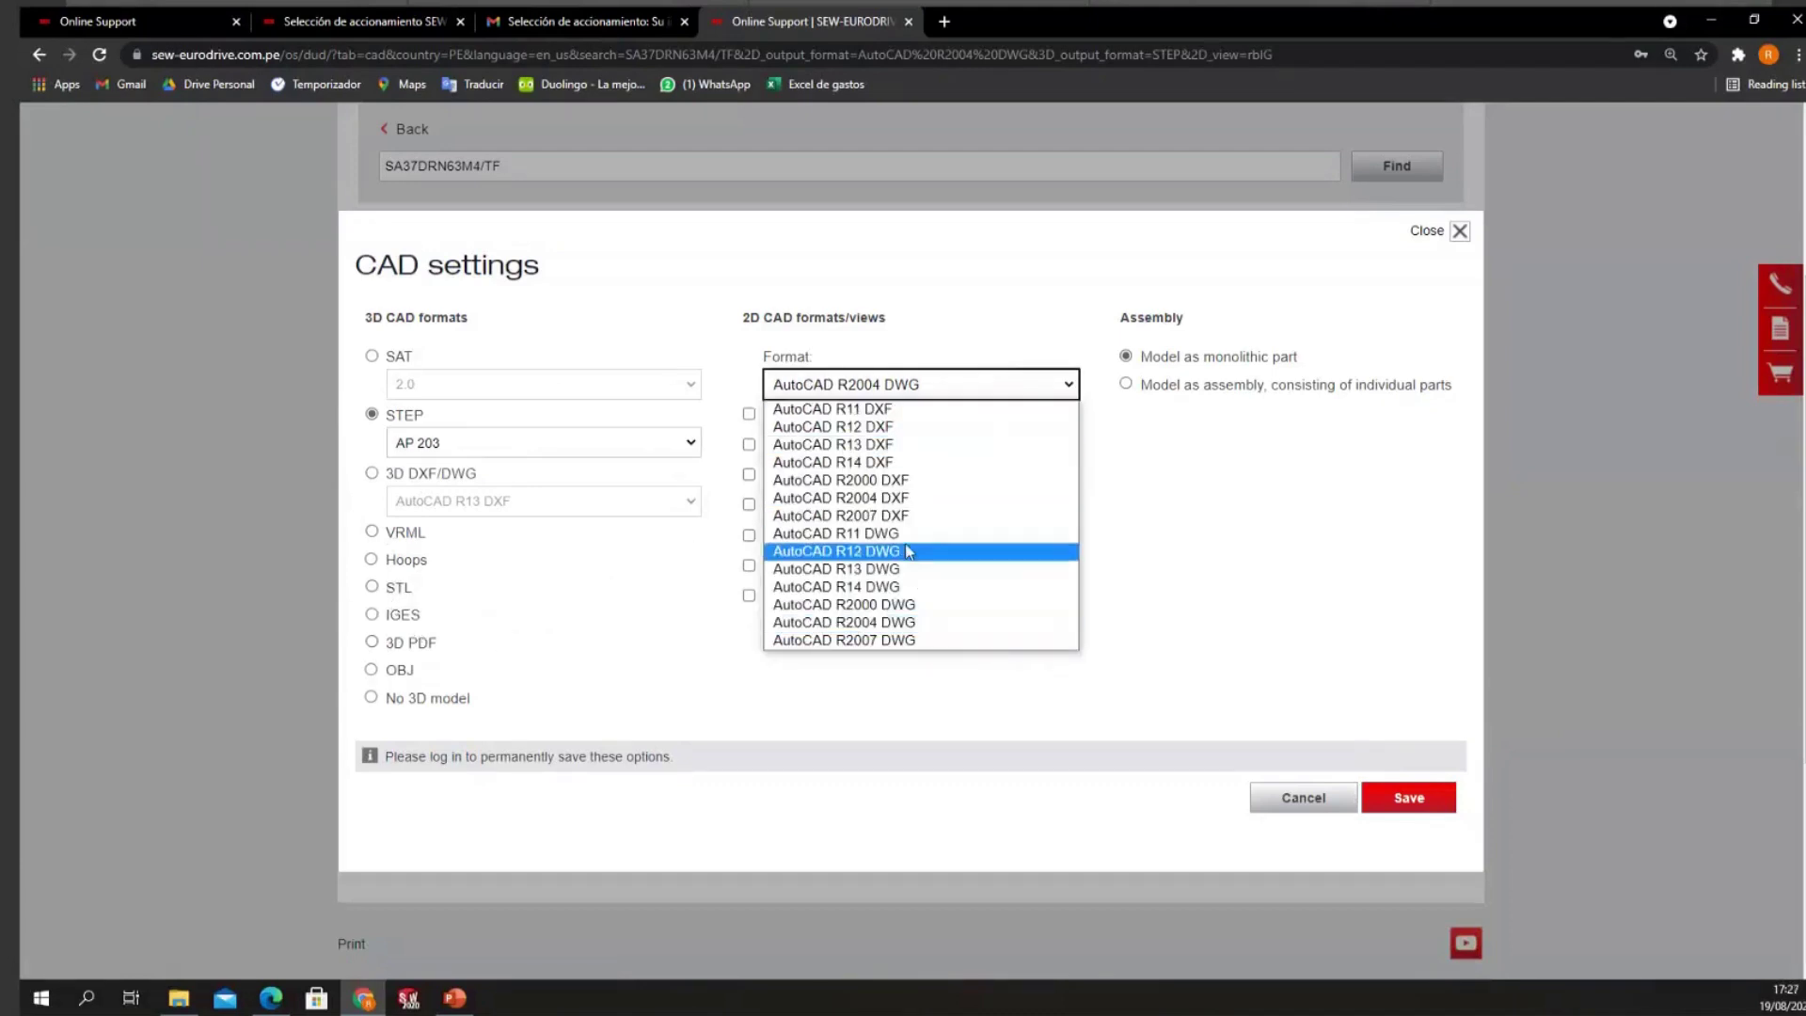
{"action": "left_click", "coordinate": [903, 622]}
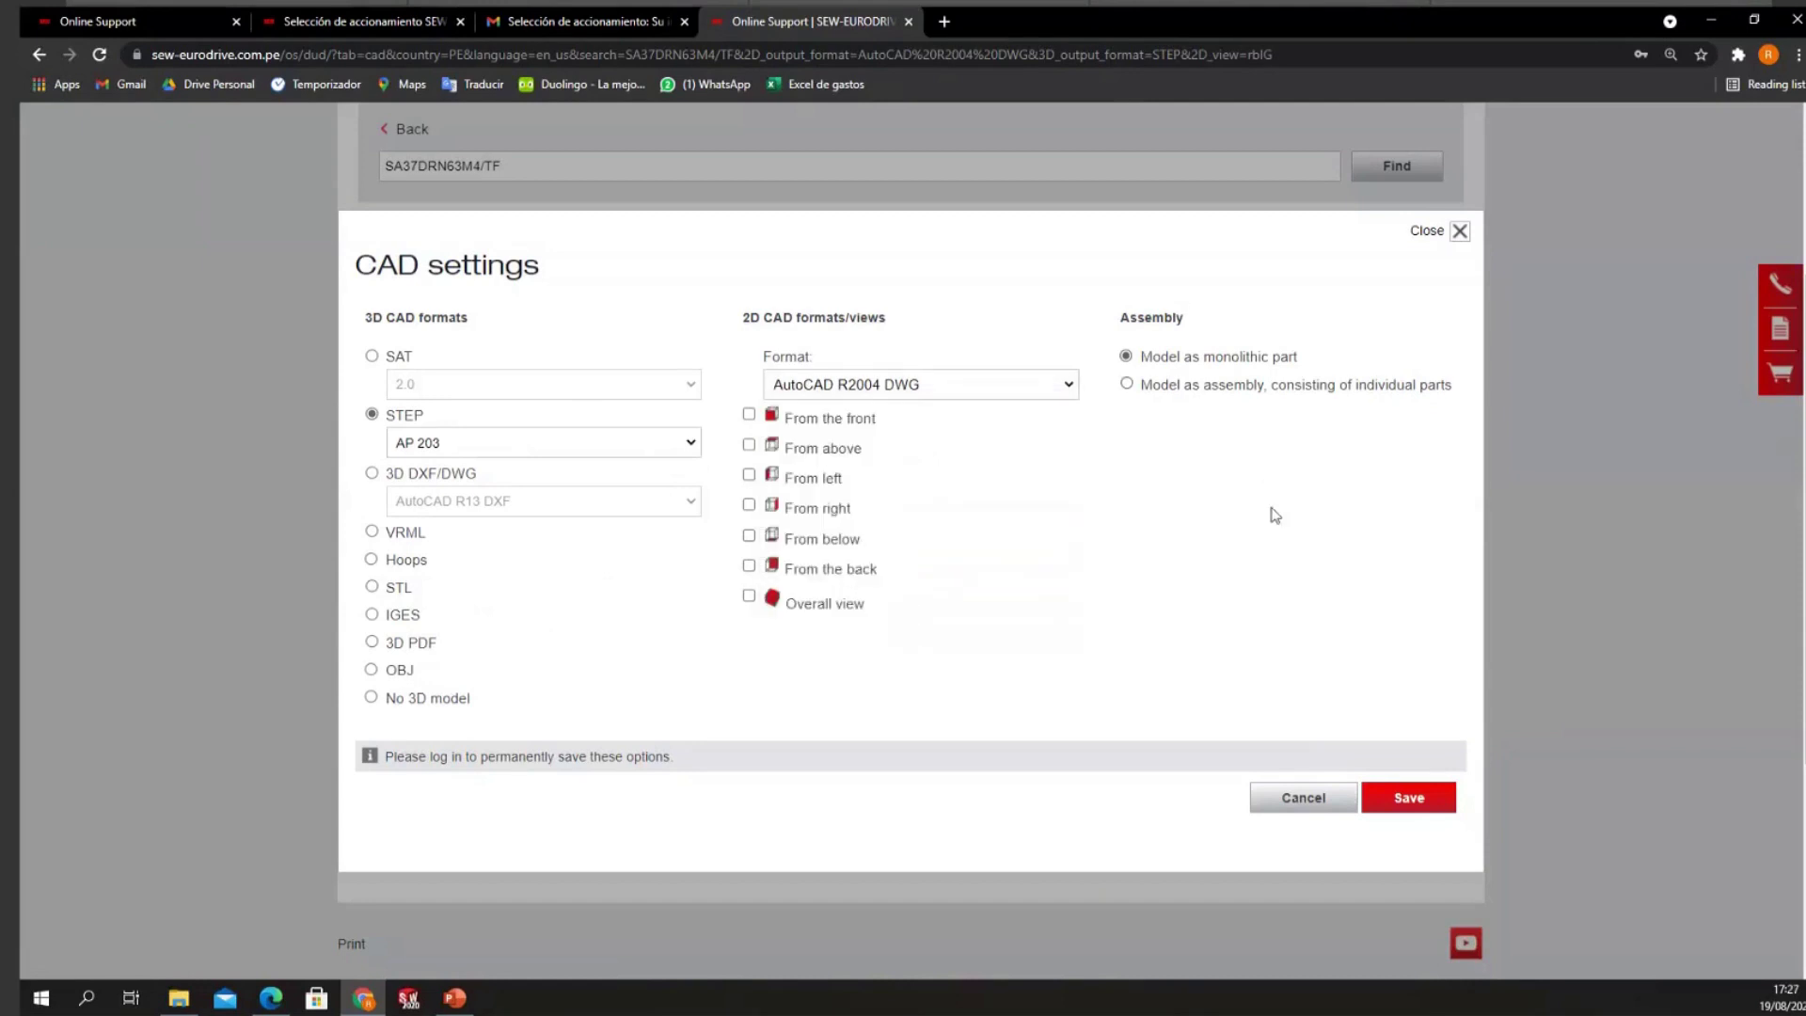
{"action": "left_click", "coordinate": [1466, 243]}
Step: Add the AutoCAD R2004 DWG overall view, update the CAD data and download the overall view drawing
{"action": "left_click", "coordinate": [391, 643]}
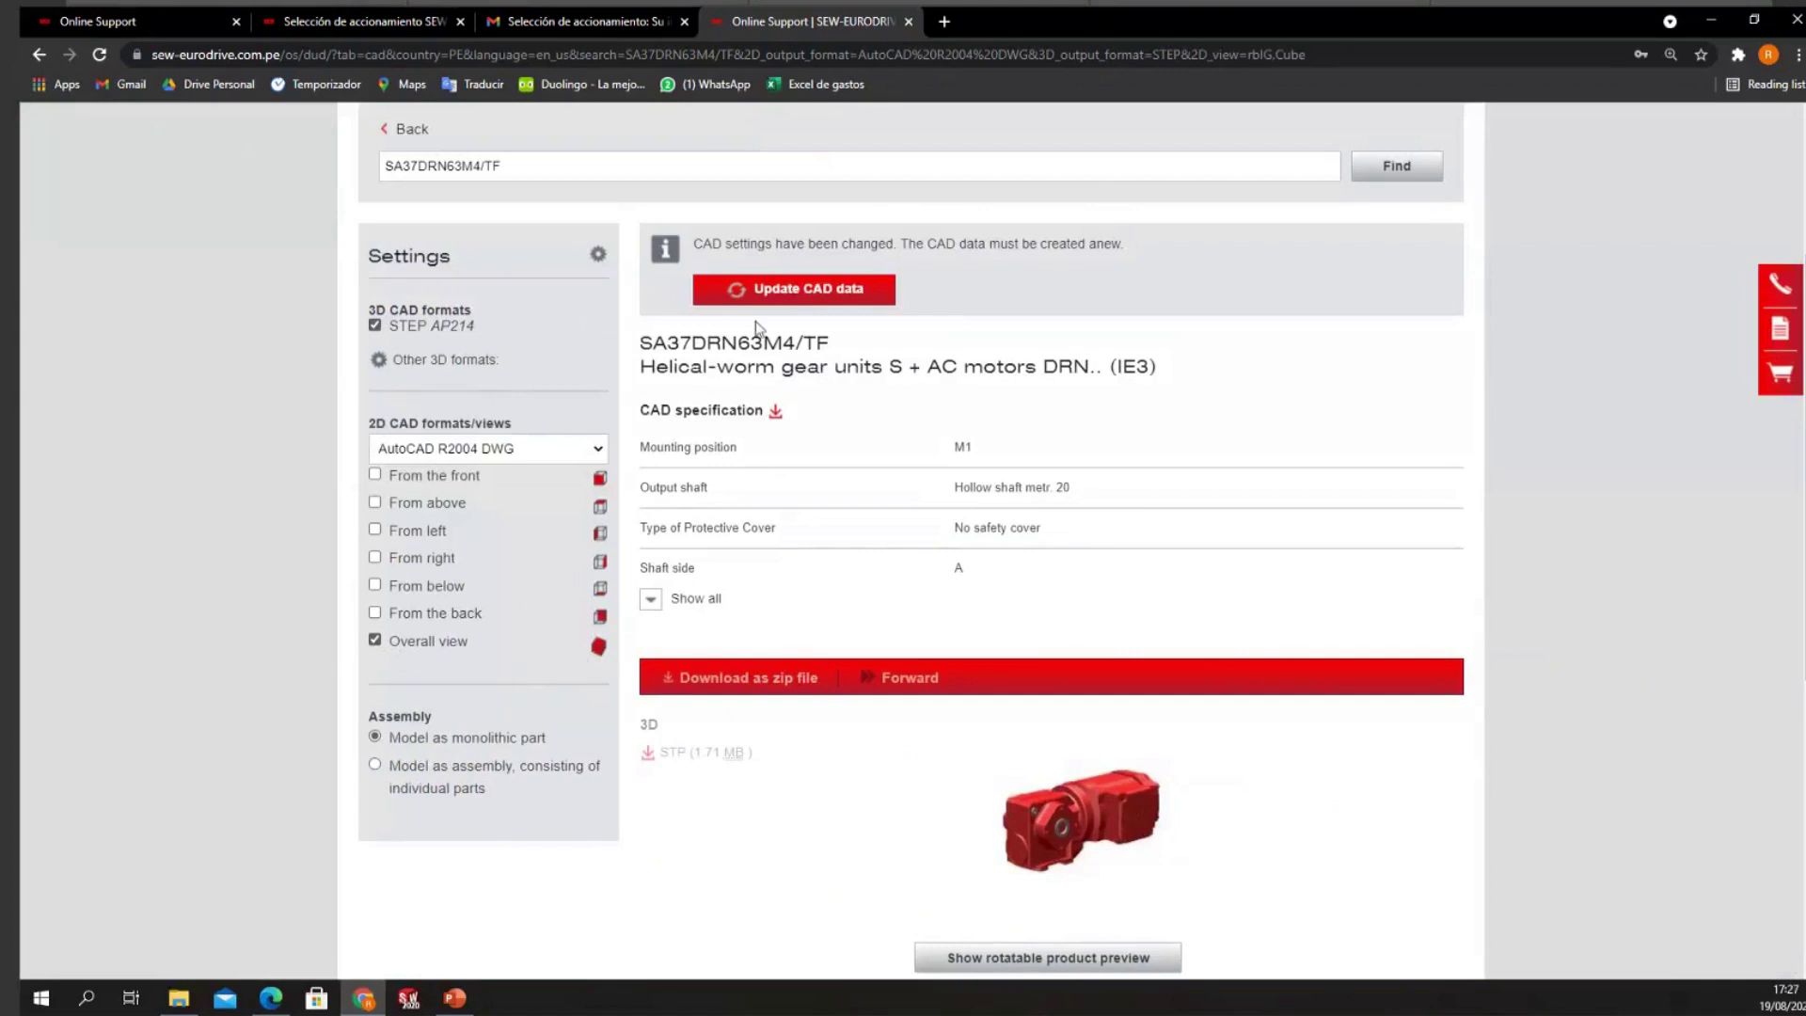
{"action": "left_click", "coordinate": [768, 299]}
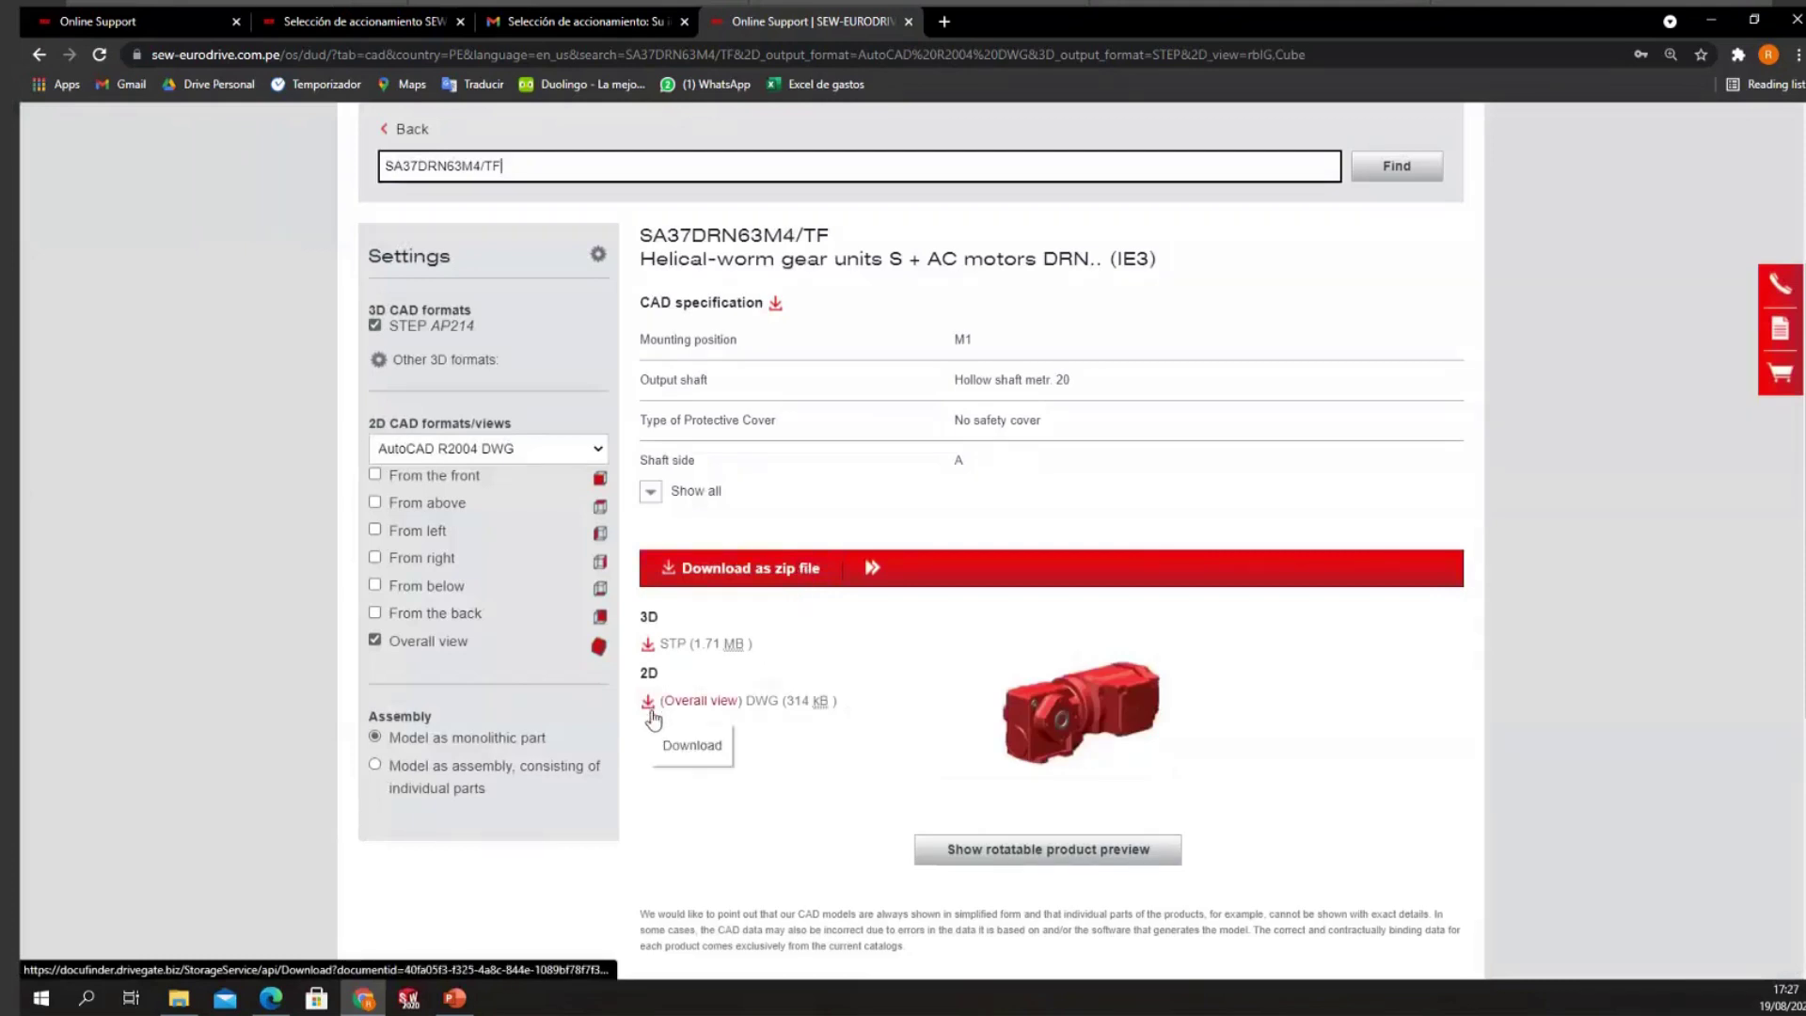
{"action": "left_click", "coordinate": [653, 717]}
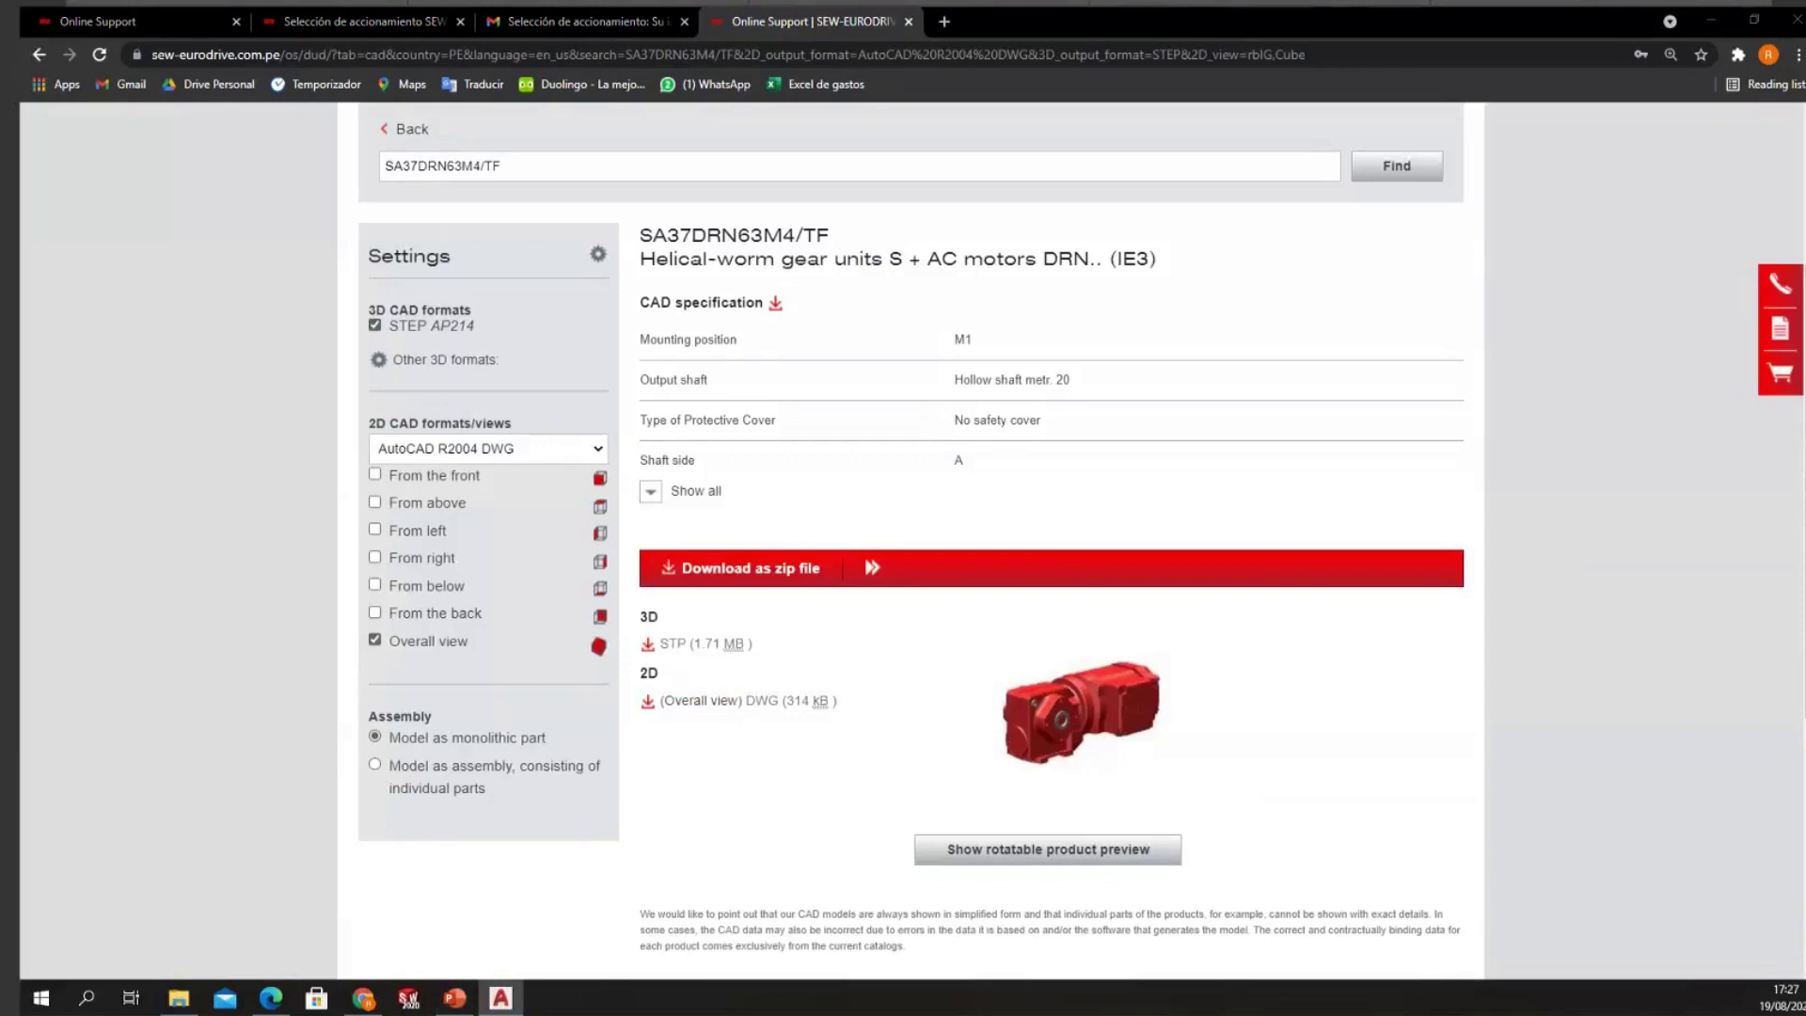
Step: Switch to AutoCAD and check the motor housing's length in the rear side view with a trial linear dimension
{"action": "left_click", "coordinate": [500, 997]}
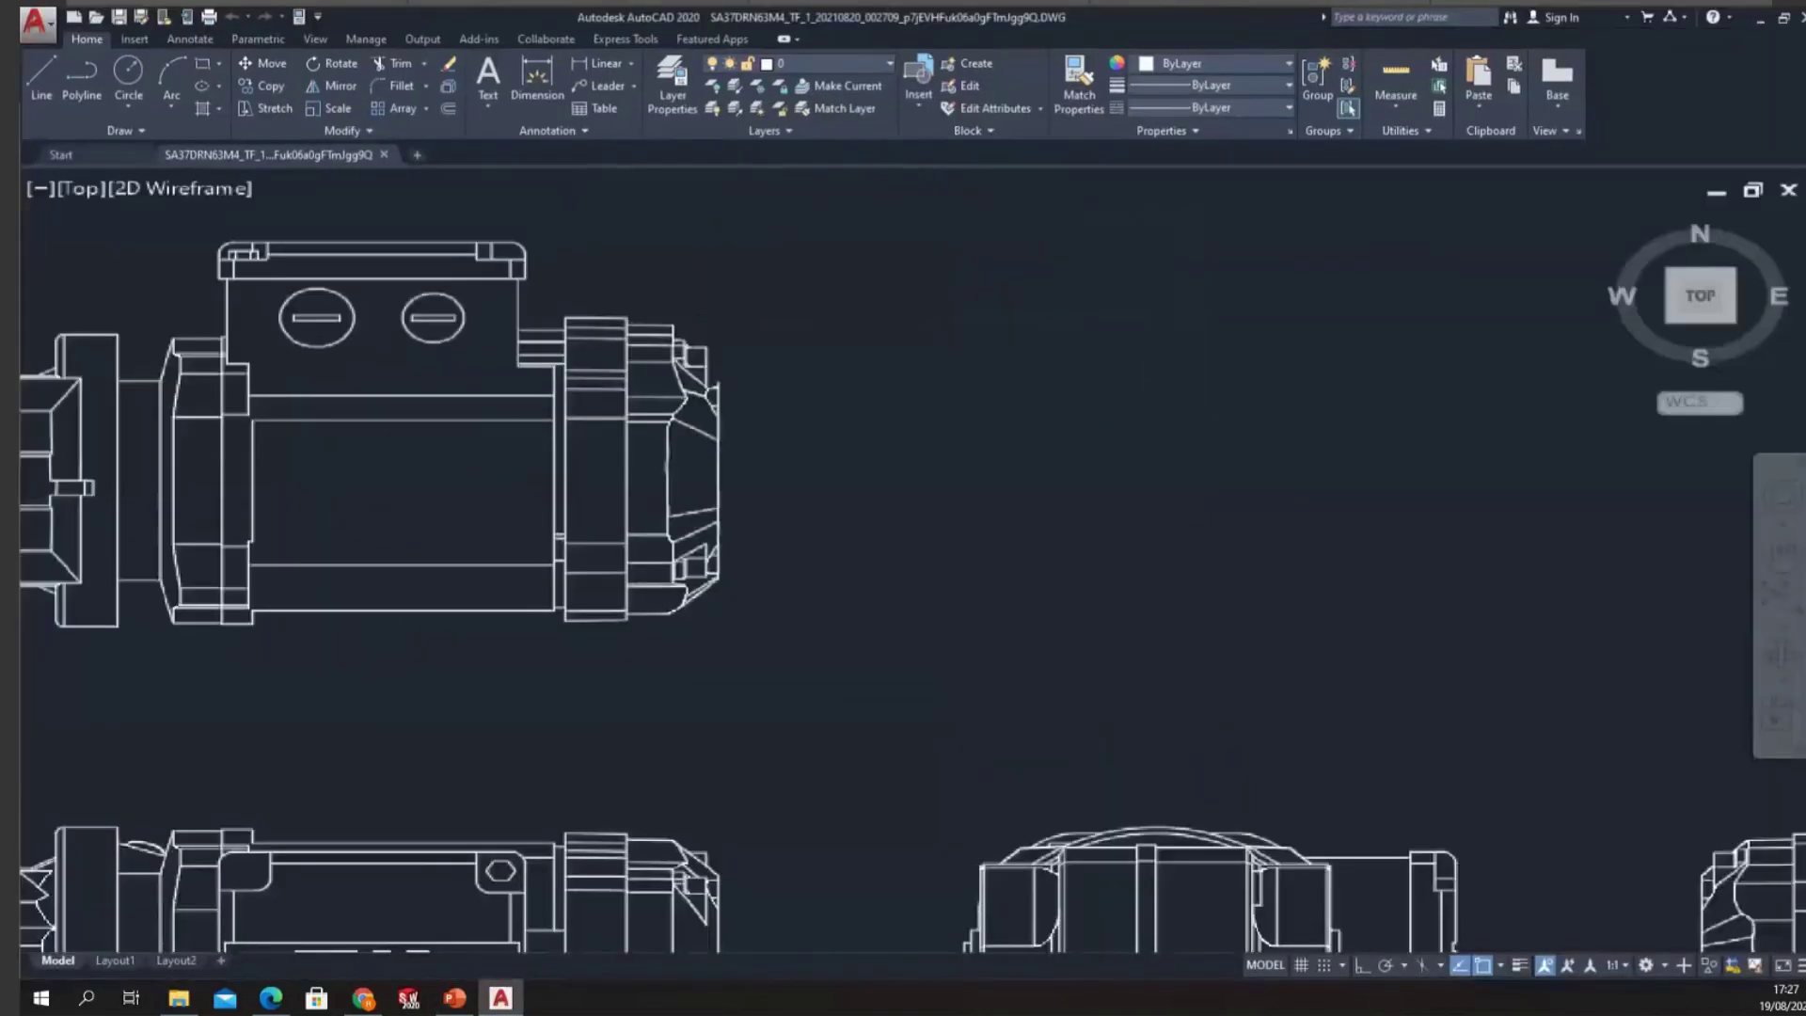
{"action": "scroll", "coordinate": [879, 552], "scroll_direction": "down", "scroll_amount": 3}
{"action": "scroll", "coordinate": [879, 552], "scroll_direction": "up", "scroll_amount": 3}
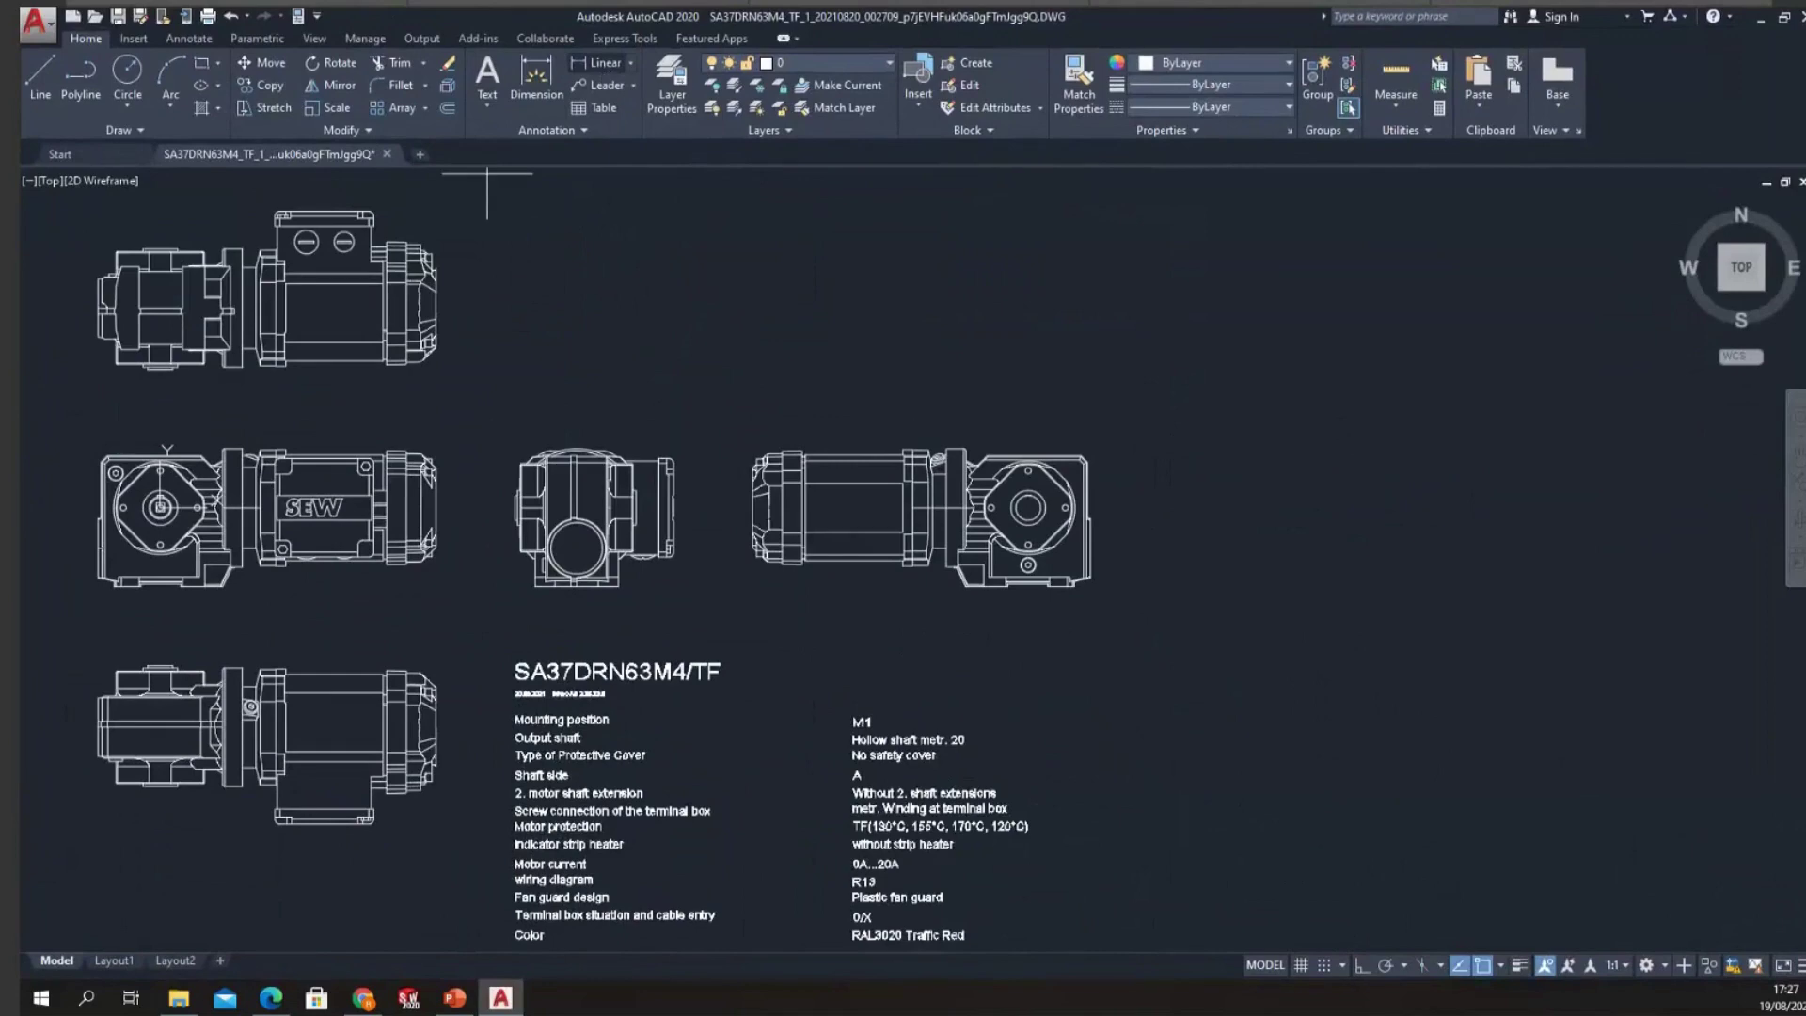
{"action": "scroll", "coordinate": [841, 482], "scroll_direction": "up", "scroll_amount": 6}
{"action": "left_click", "coordinate": [605, 360]}
{"action": "left_click", "coordinate": [1136, 355]}
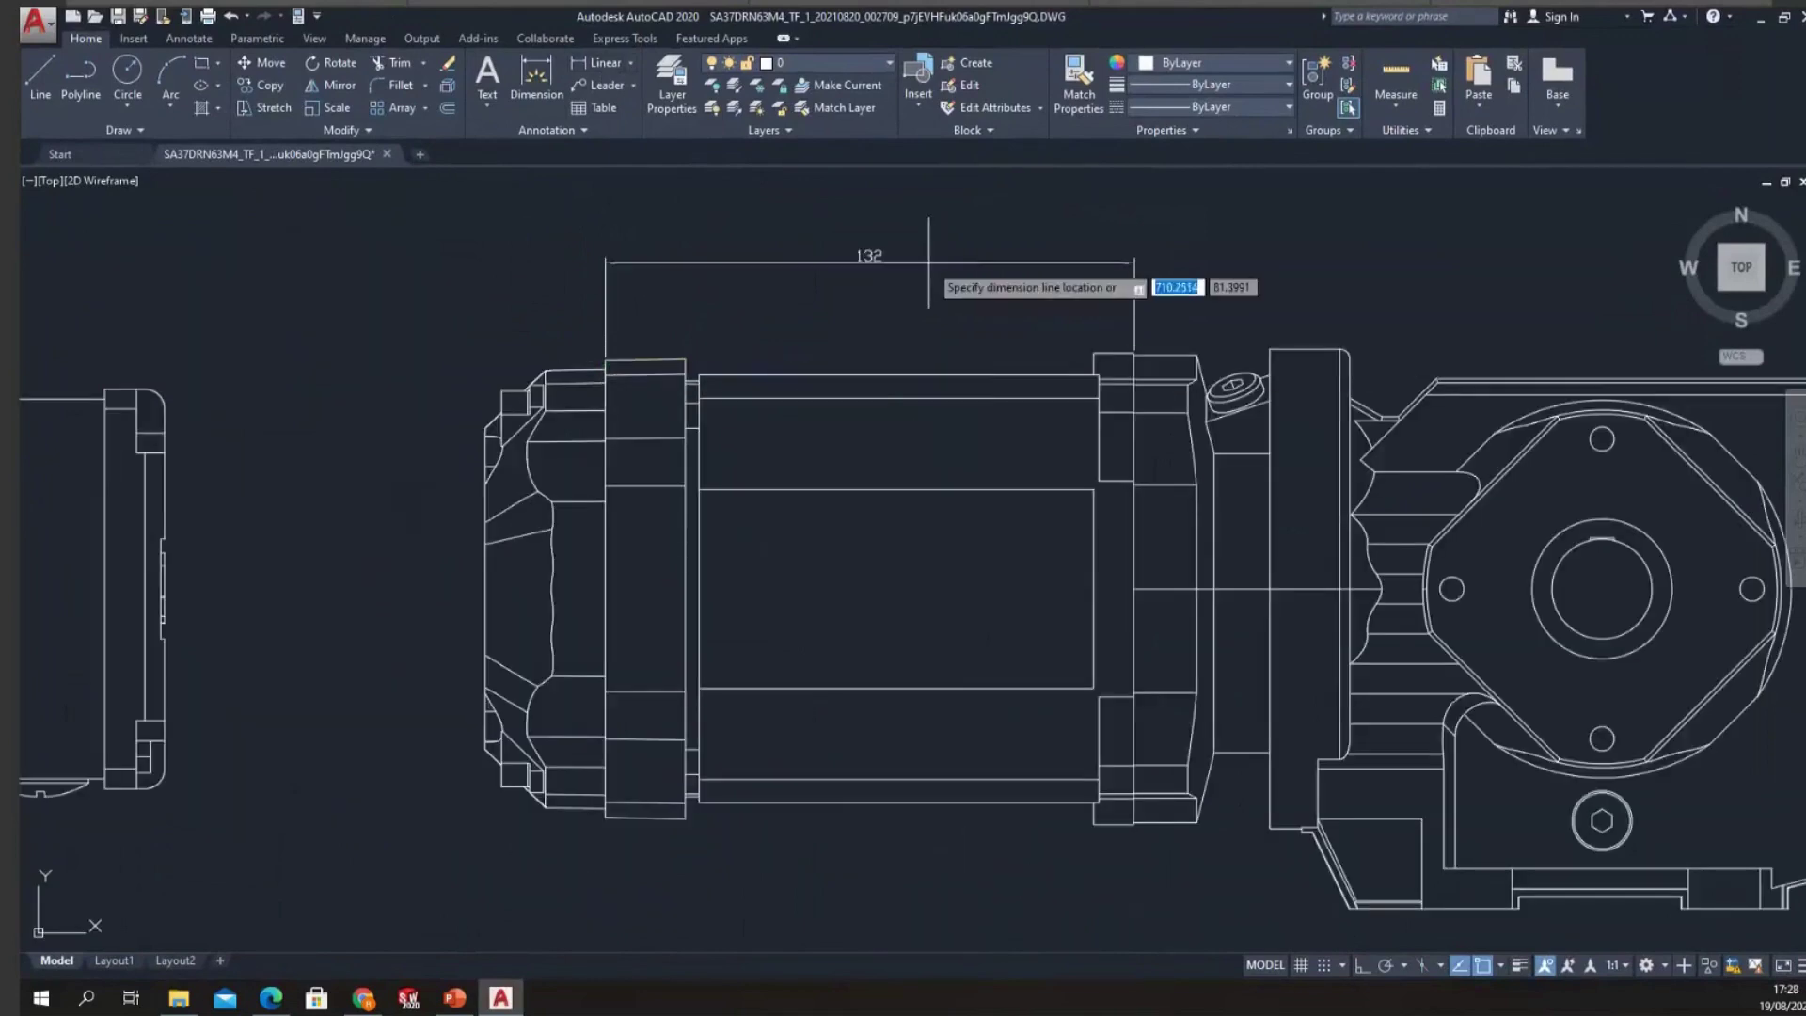
{"action": "scroll", "coordinate": [847, 302], "scroll_direction": "down", "scroll_amount": 6}
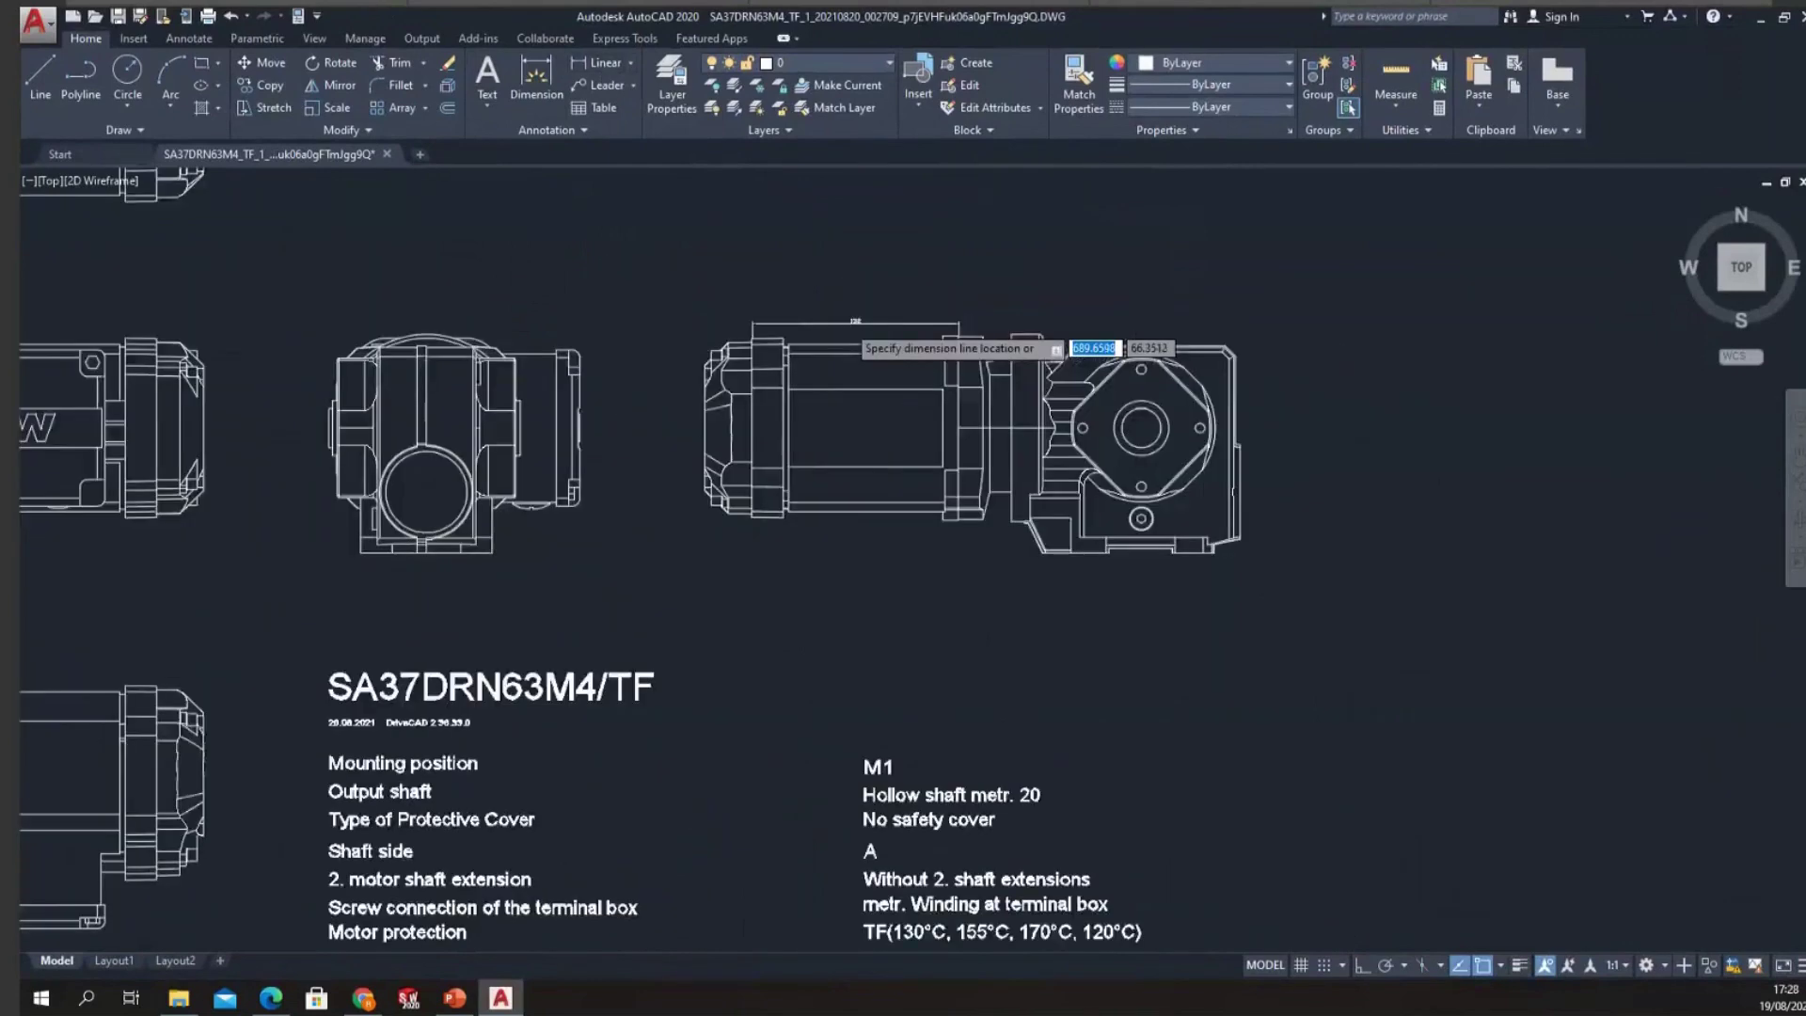
{"action": "mouse_move", "coordinate": [499, 439]}
{"action": "left_mouse_down"}
{"action": "mouse_move", "coordinate": [686, 536]}
{"action": "mouse_move", "coordinate": [847, 547]}
{"action": "mouse_move", "coordinate": [853, 576]}
{"action": "left_mouse_up"}
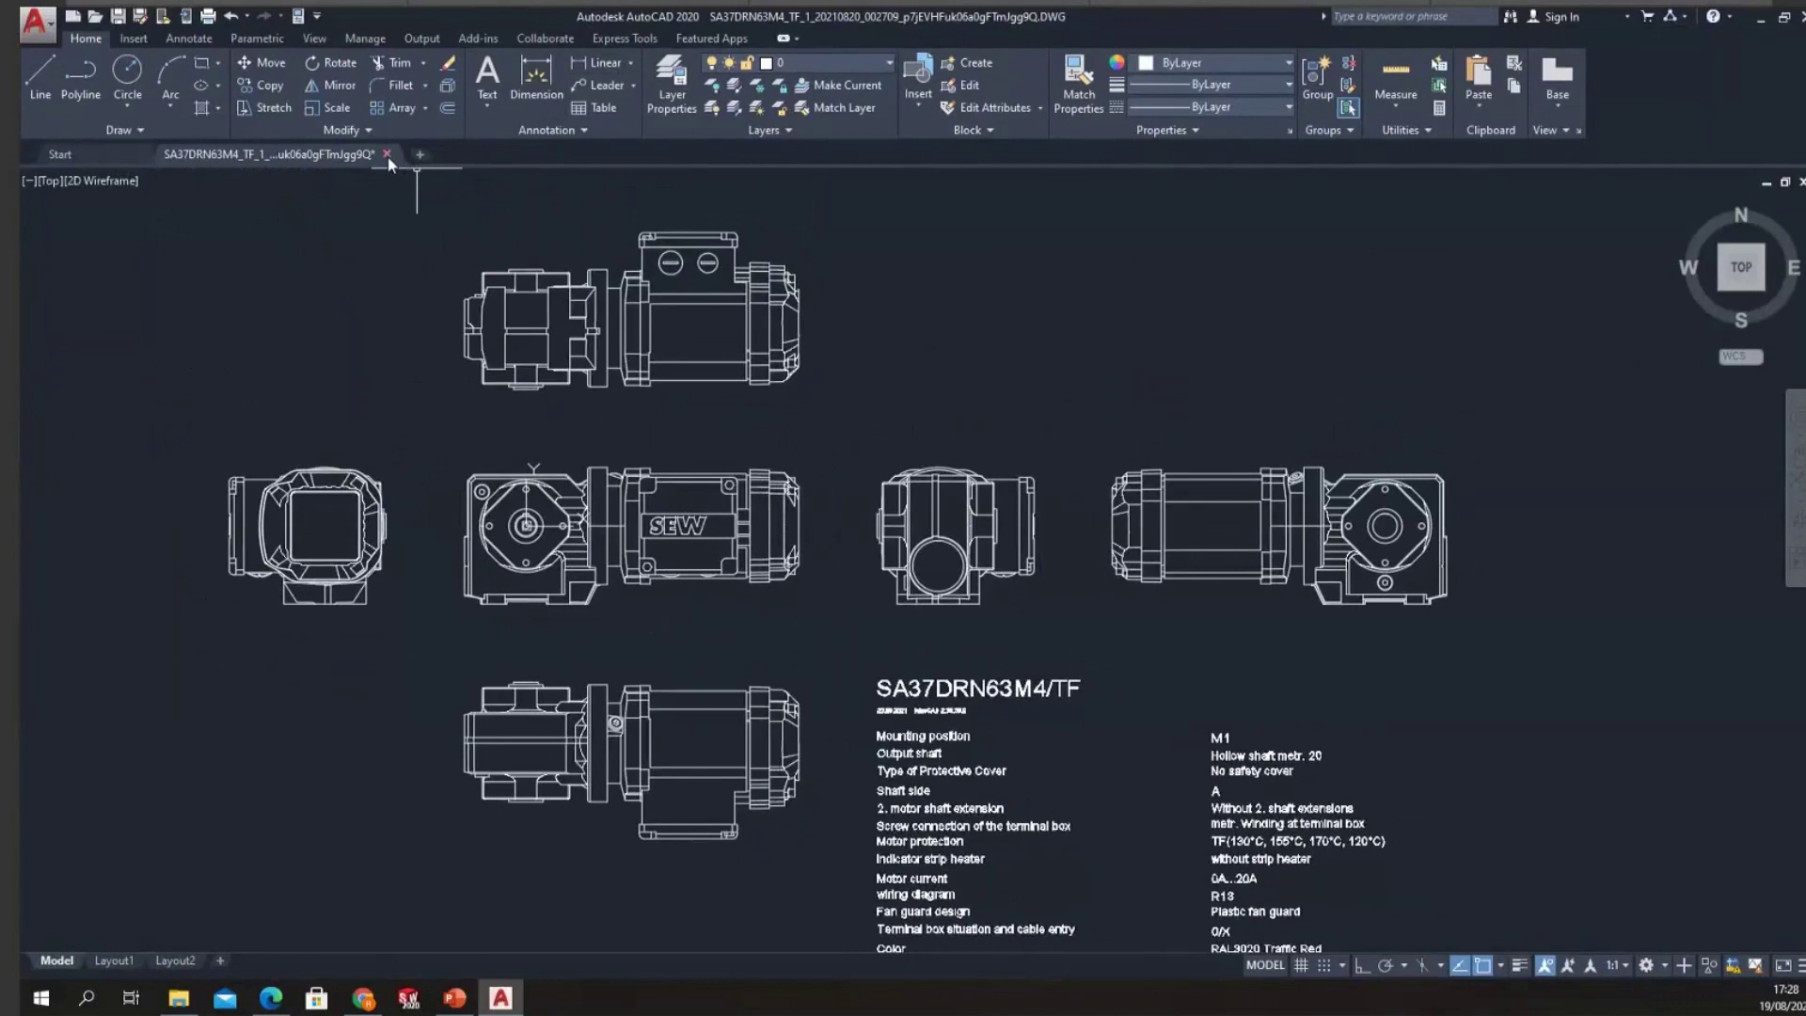
Step: Close the gearmotor drawing and exit AutoCAD
{"action": "left_click", "coordinate": [387, 154]}
{"action": "left_click", "coordinate": [997, 555]}
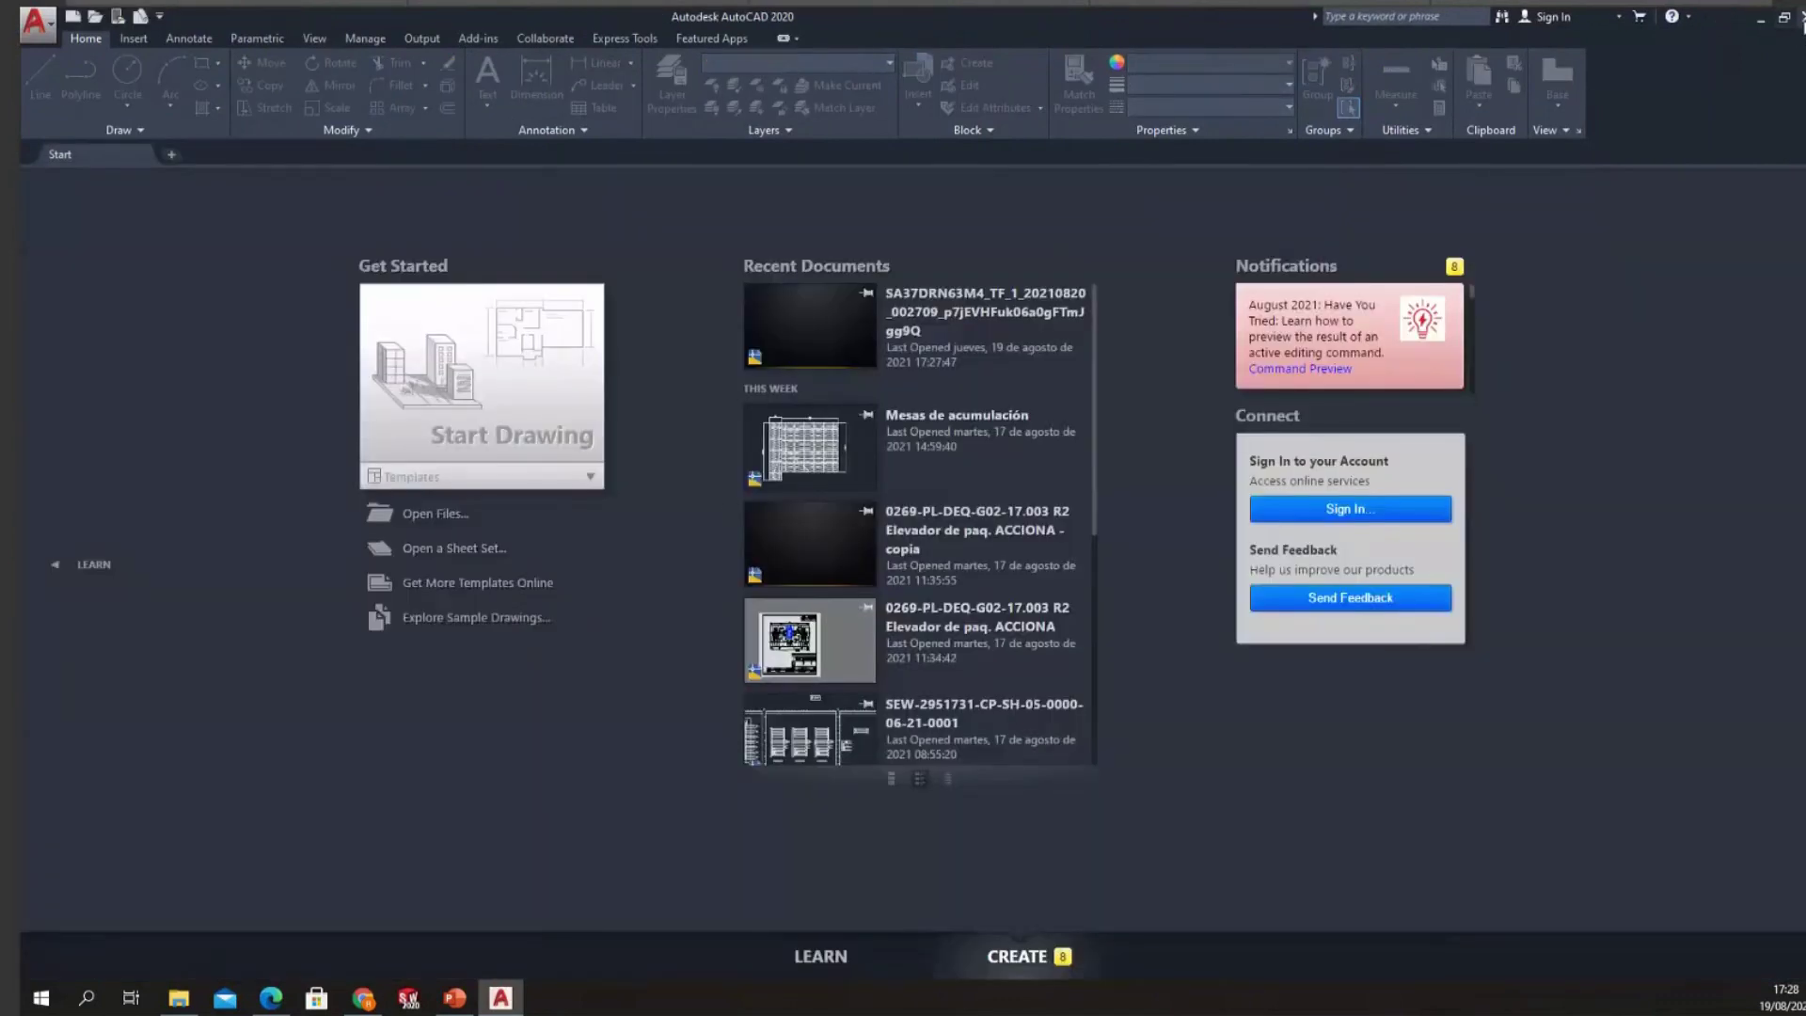
{"action": "left_click", "coordinate": [1799, 19]}
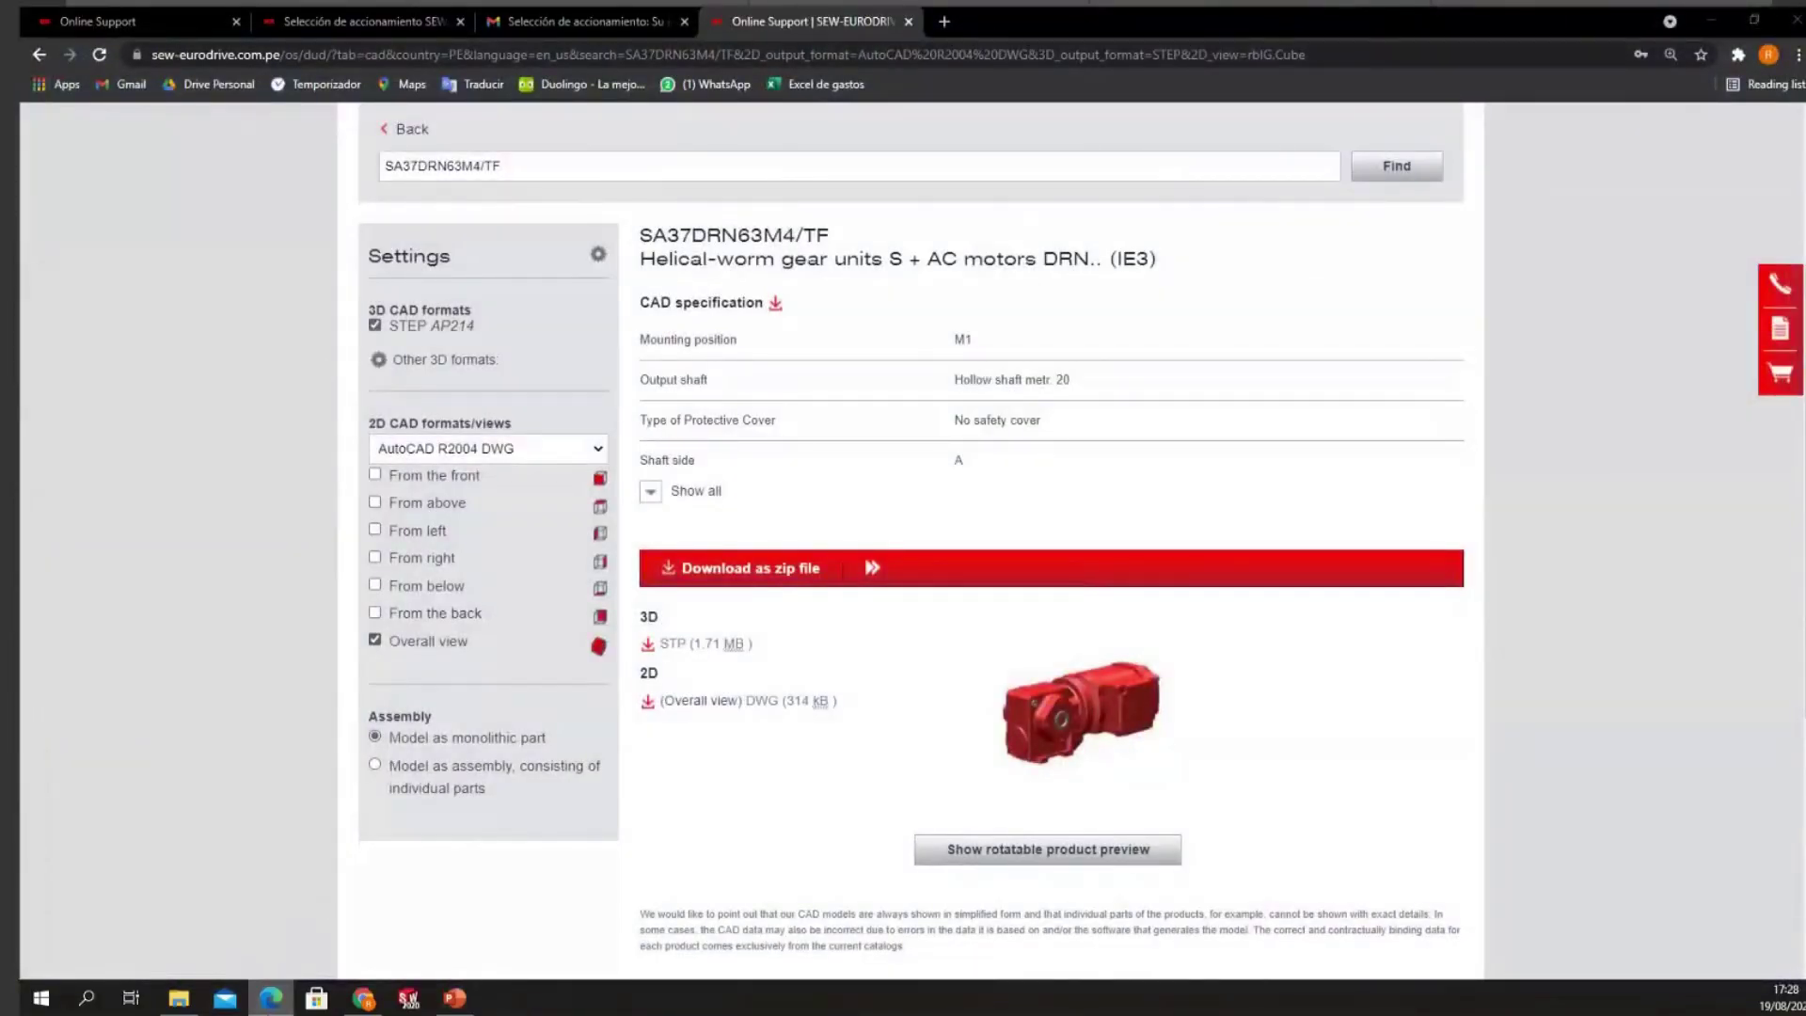
Step: Open the PDF report attached to the drive selection e-mail, download it and close the CAD data page
{"action": "left_click", "coordinate": [362, 21]}
{"action": "left_click", "coordinate": [584, 21]}
{"action": "left_click", "coordinate": [537, 582]}
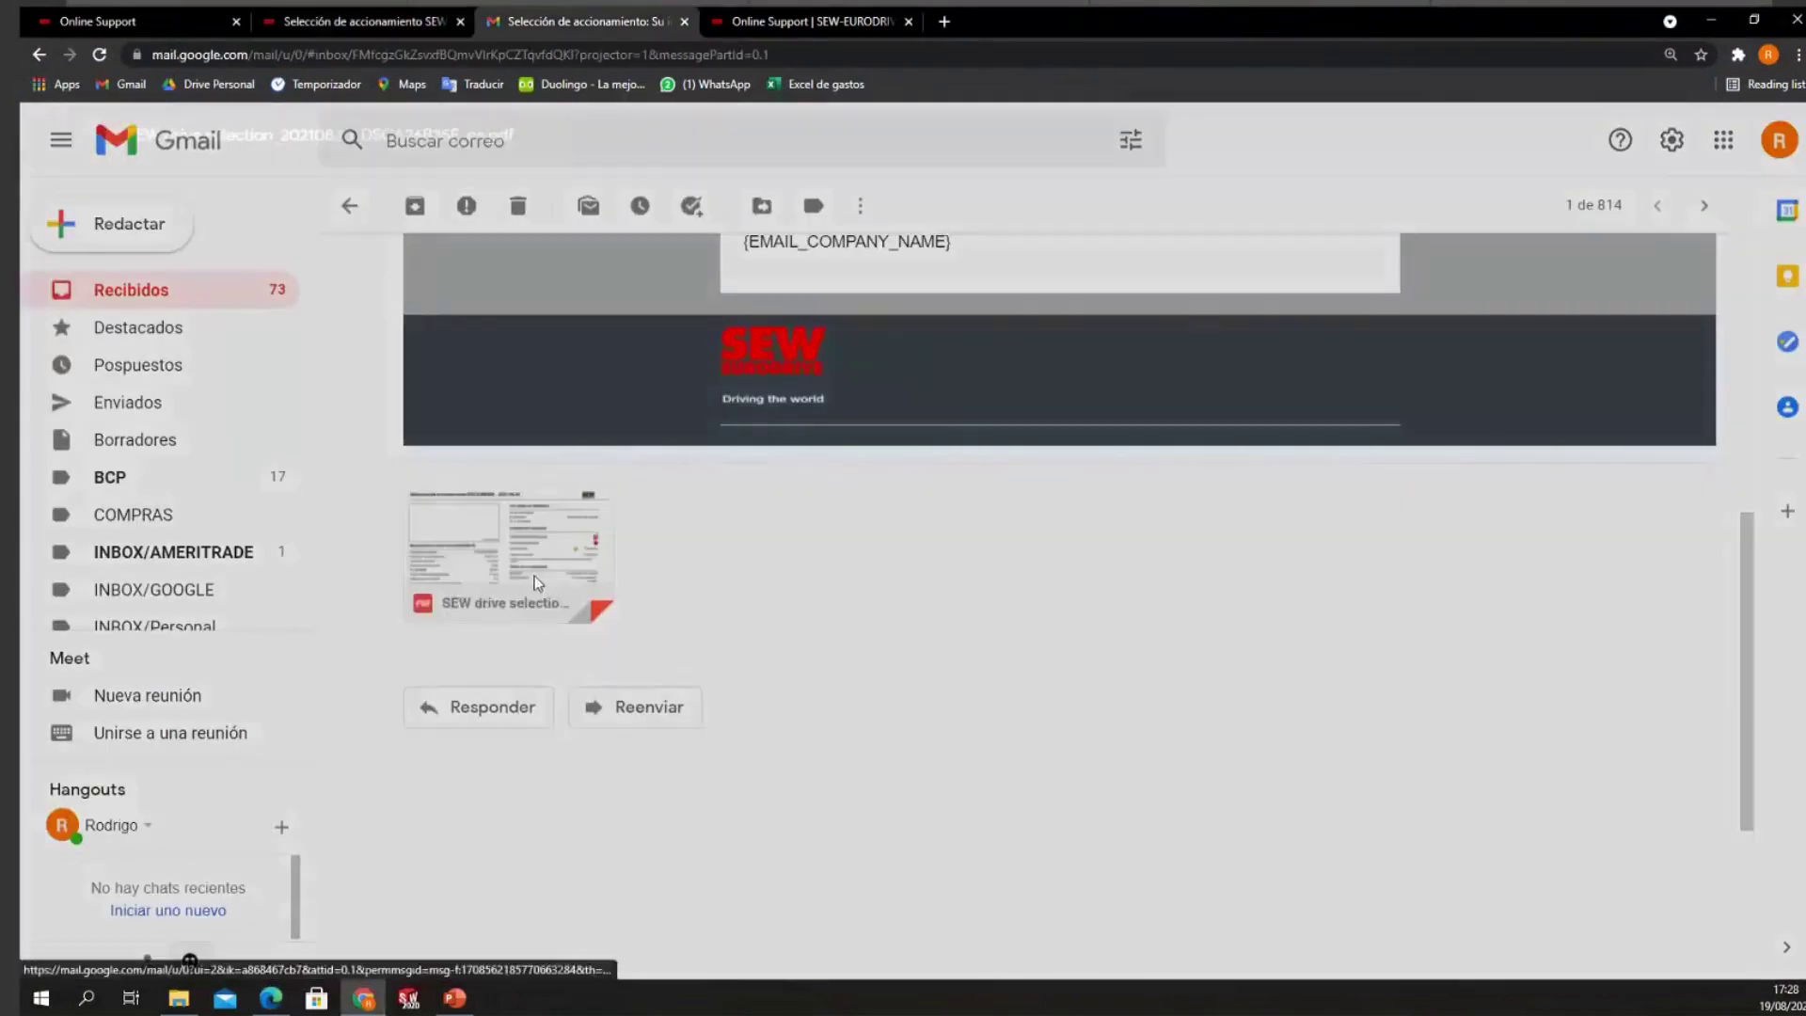
{"action": "scroll", "coordinate": [1085, 628], "scroll_direction": "down", "scroll_amount": 5}
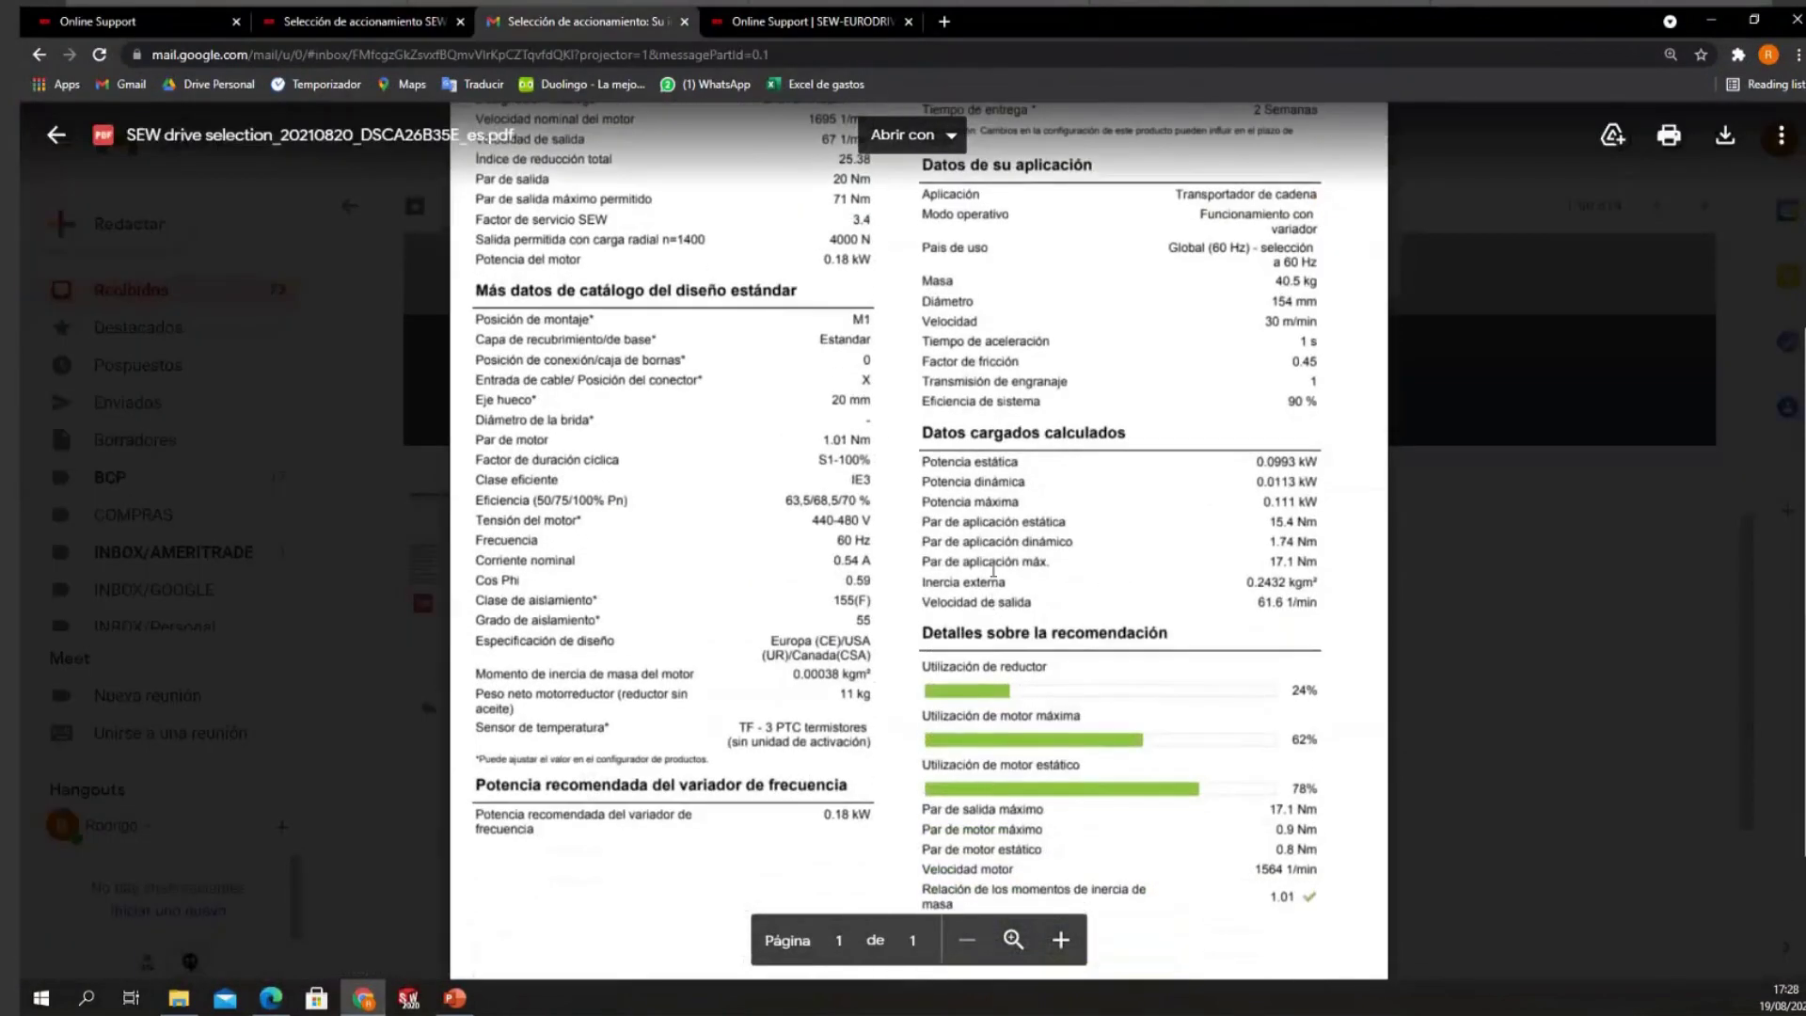
{"action": "scroll", "coordinate": [992, 569], "scroll_direction": "down", "scroll_amount": 2}
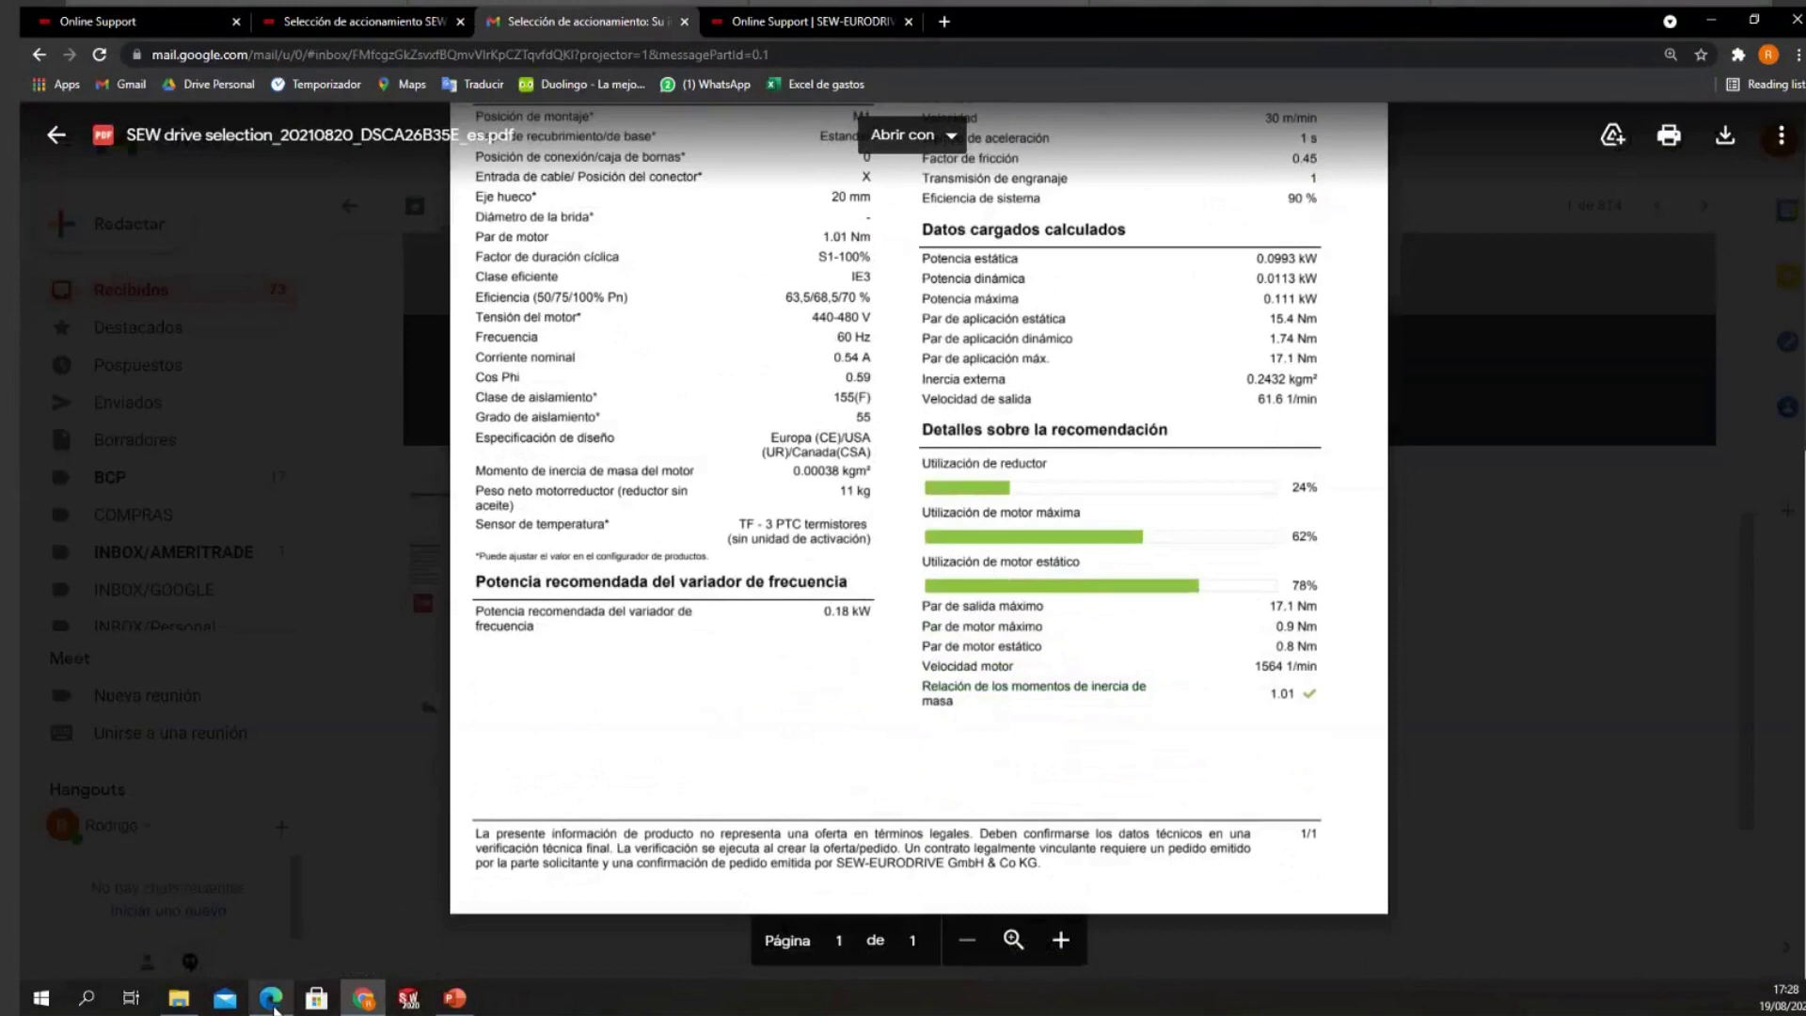
{"action": "scroll", "coordinate": [1035, 565], "scroll_direction": "up", "scroll_amount": 4}
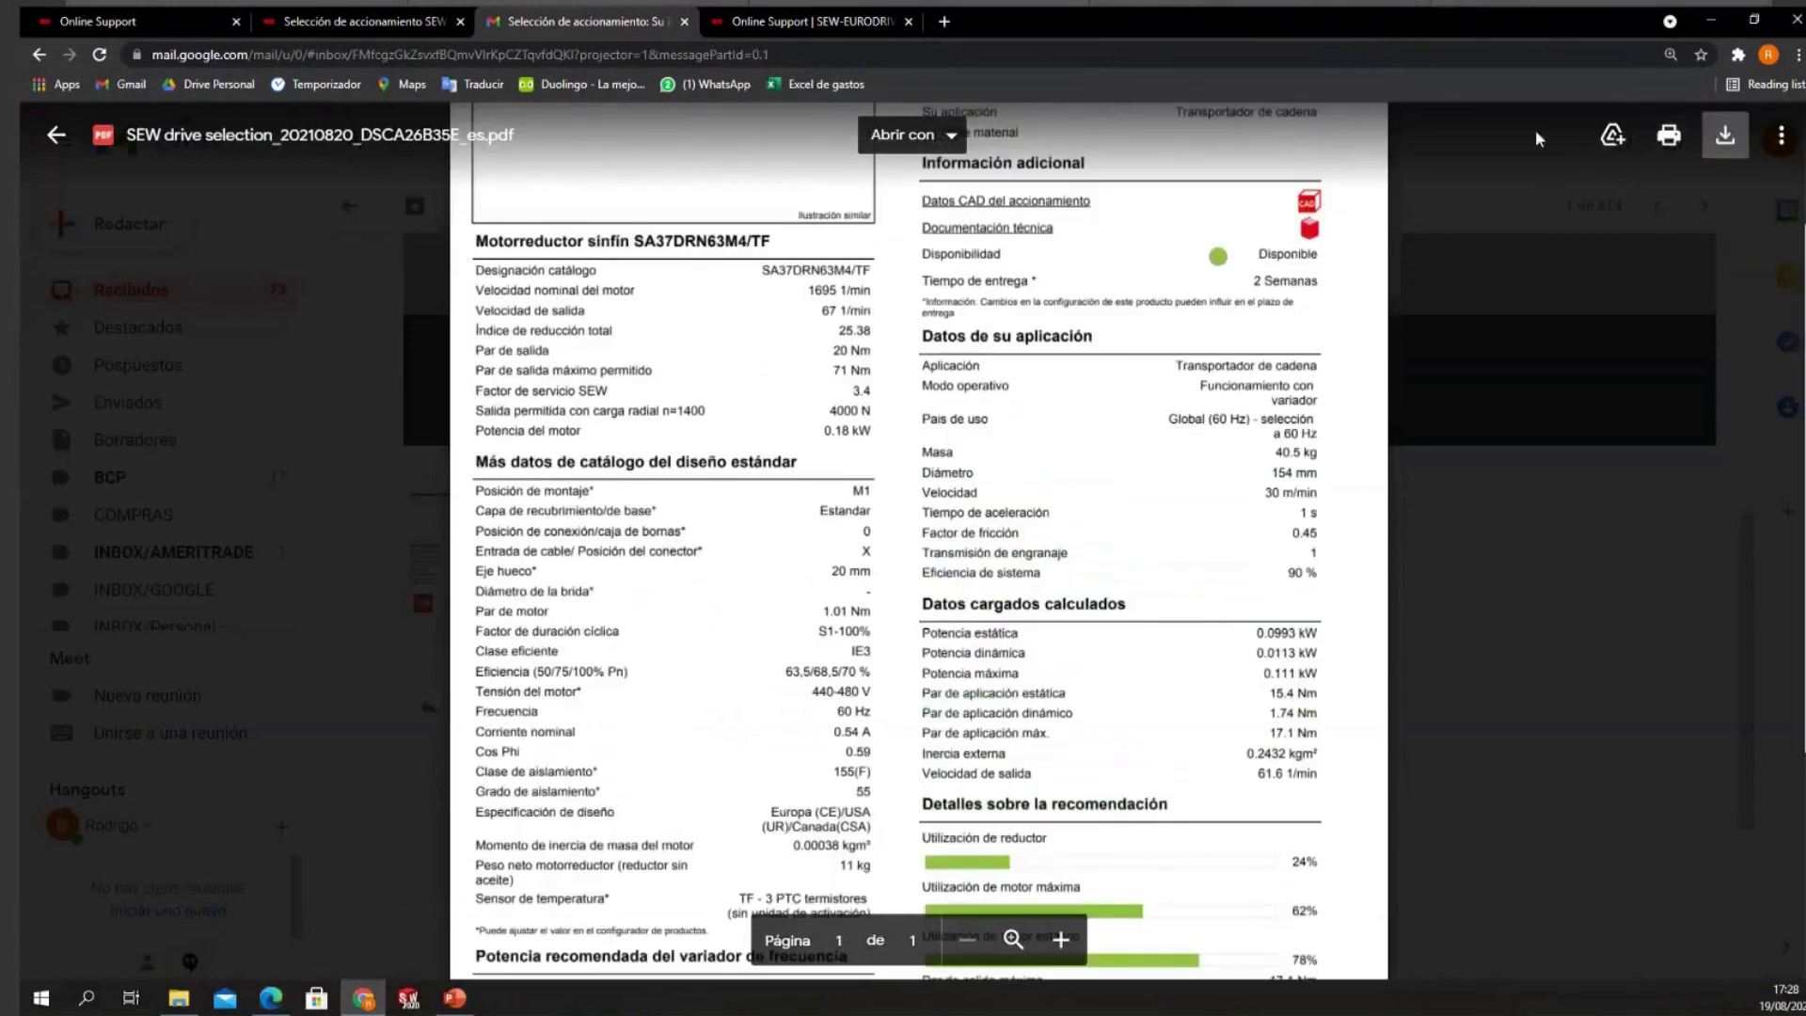
{"action": "left_click", "coordinate": [729, 19]}
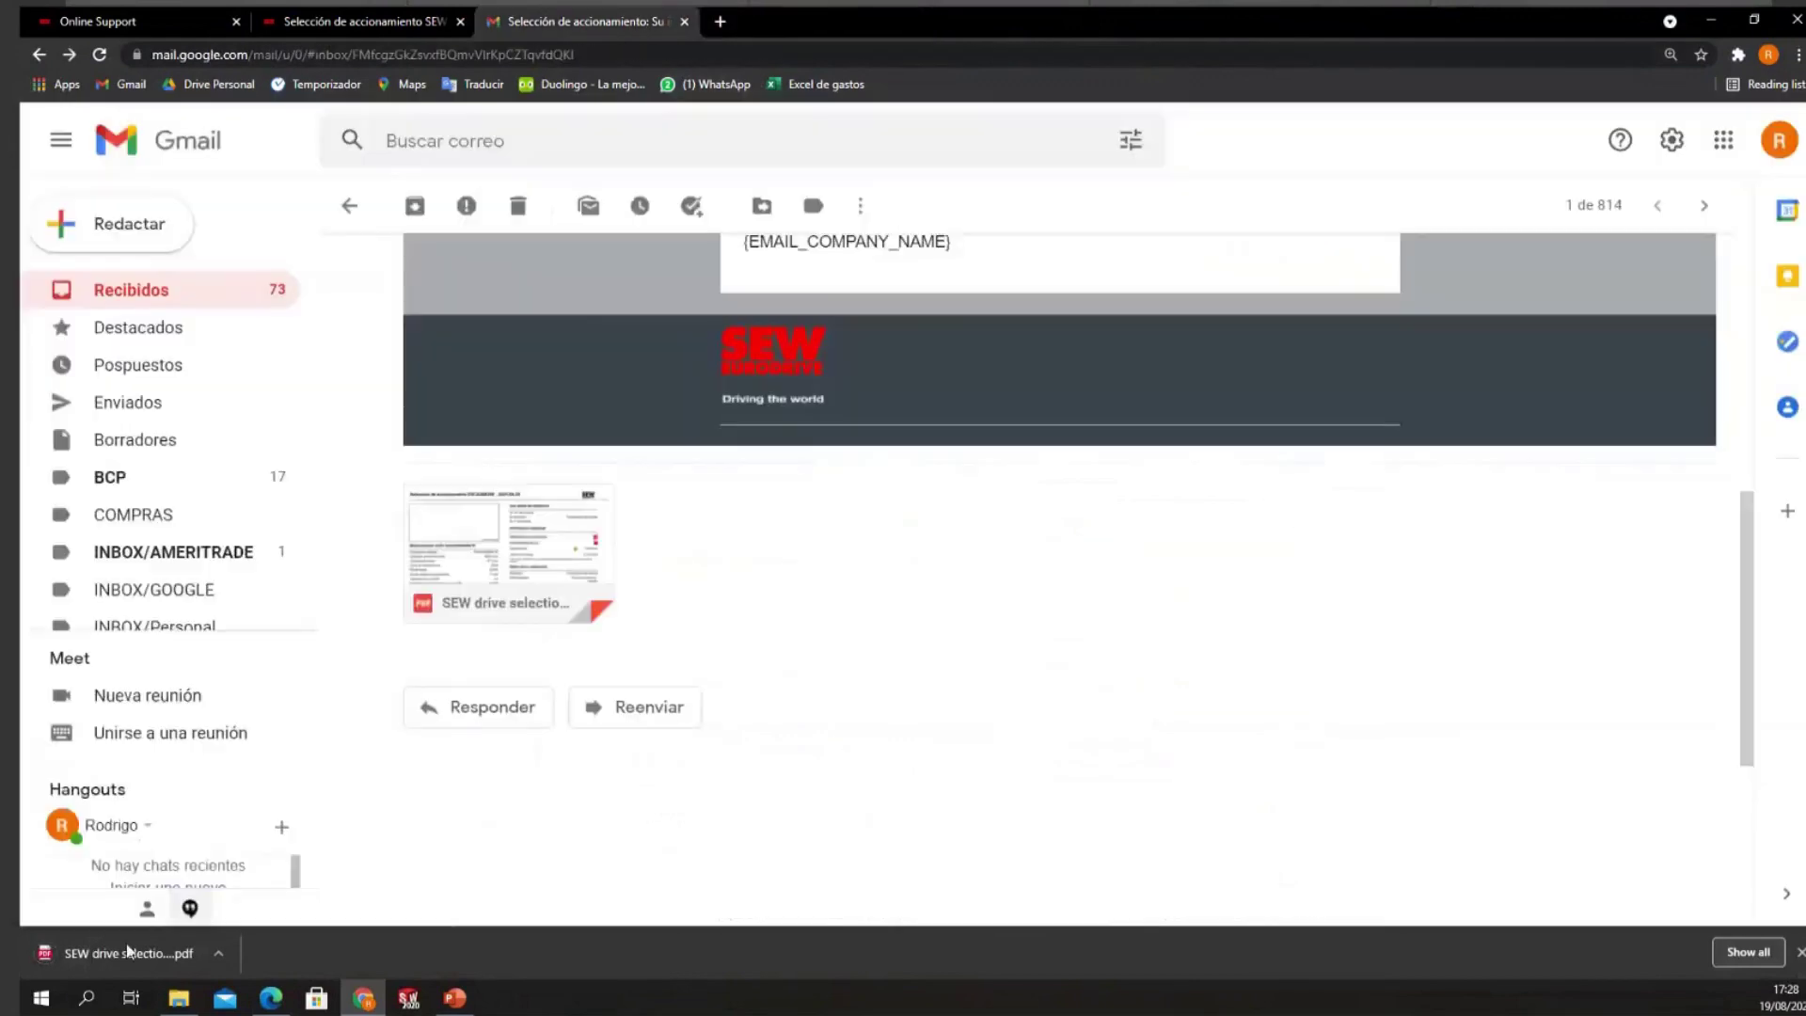
Step: Open the downloaded PDF report and follow its link to the drive's technical documentation
{"action": "left_click", "coordinate": [126, 950]}
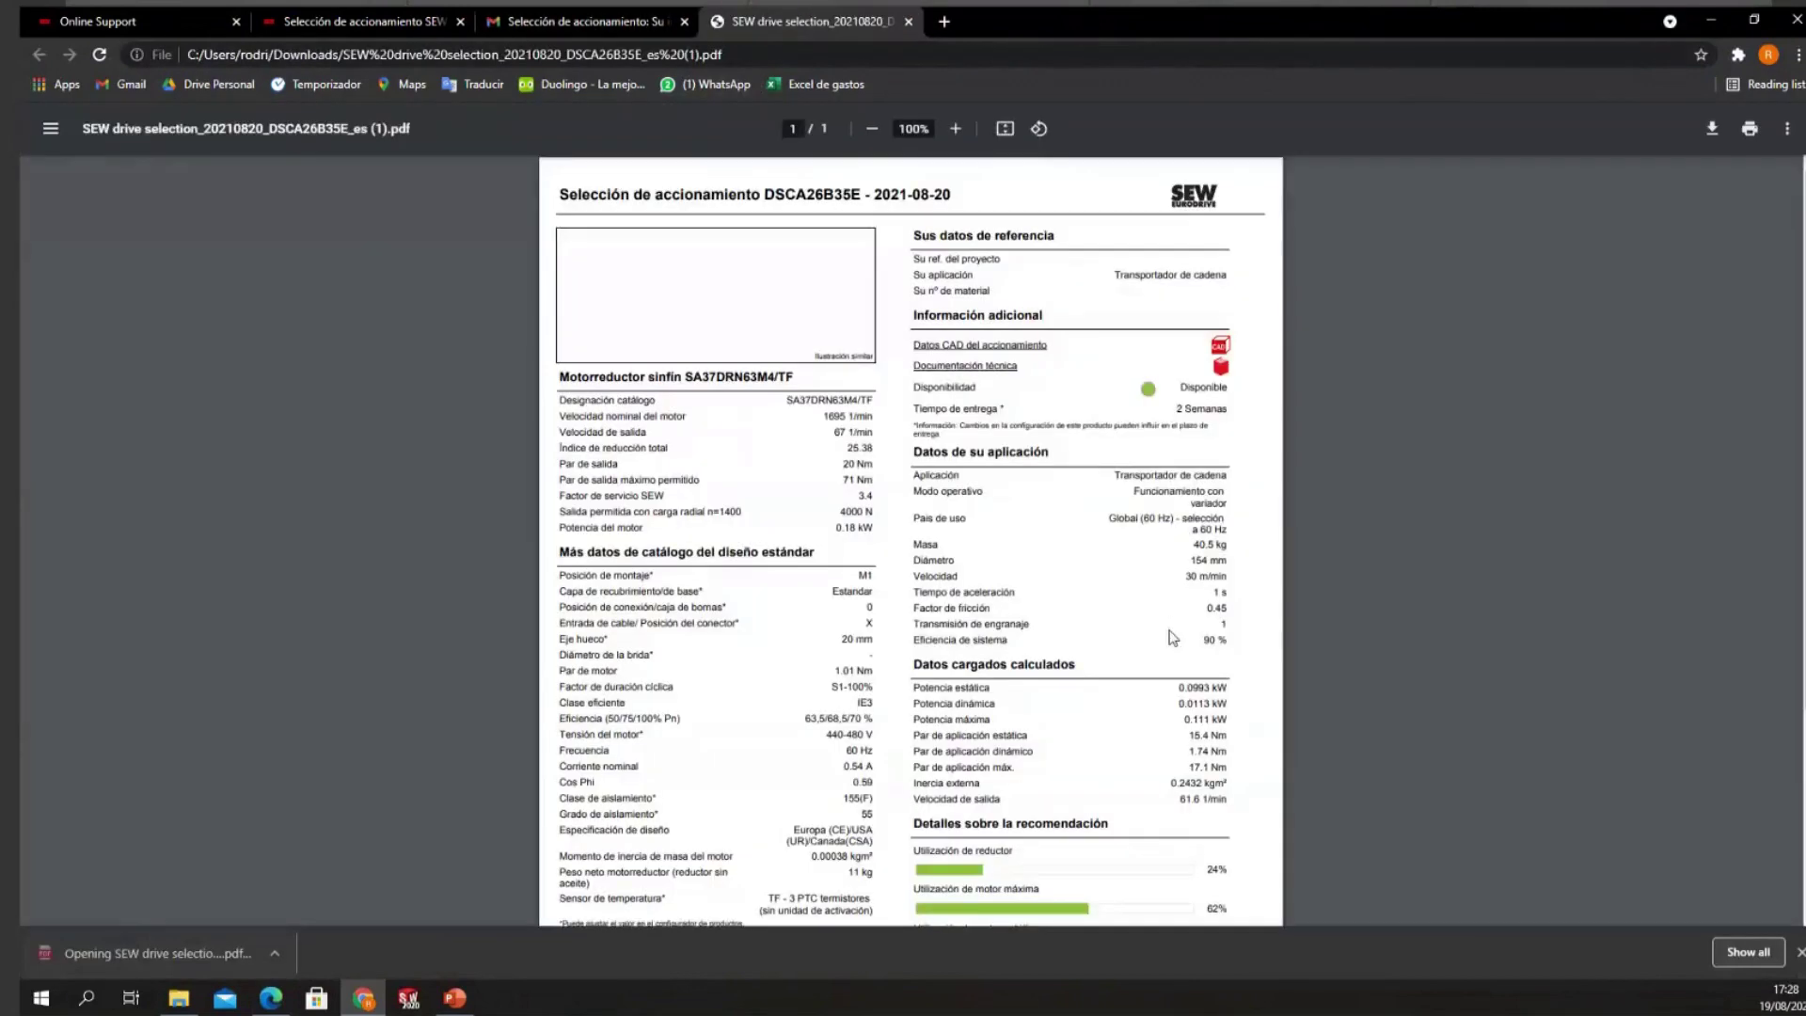
{"action": "scroll", "coordinate": [1101, 585], "scroll_direction": "down", "scroll_amount": 3}
{"action": "scroll", "coordinate": [1098, 586], "scroll_direction": "up", "scroll_amount": 5}
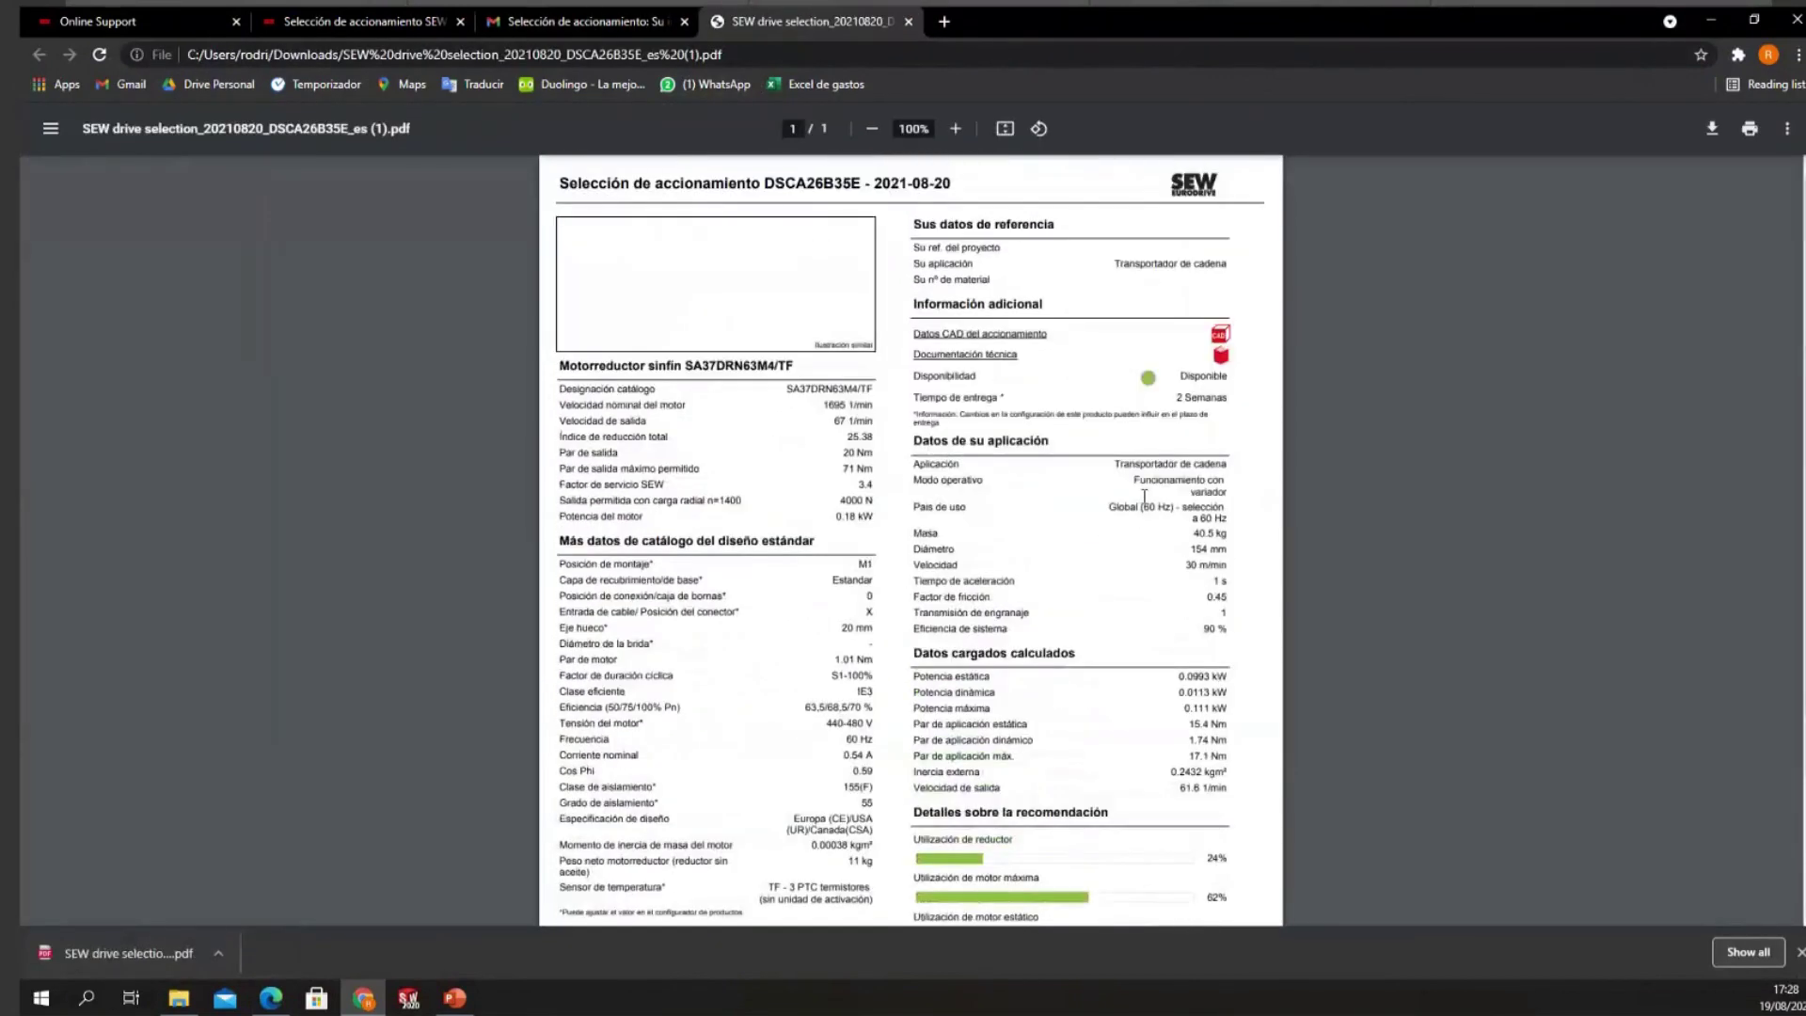
{"action": "scroll", "coordinate": [964, 358], "scroll_direction": "up", "scroll_amount": 3, "text": "ctrl"}
{"action": "left_click", "coordinate": [983, 341]}
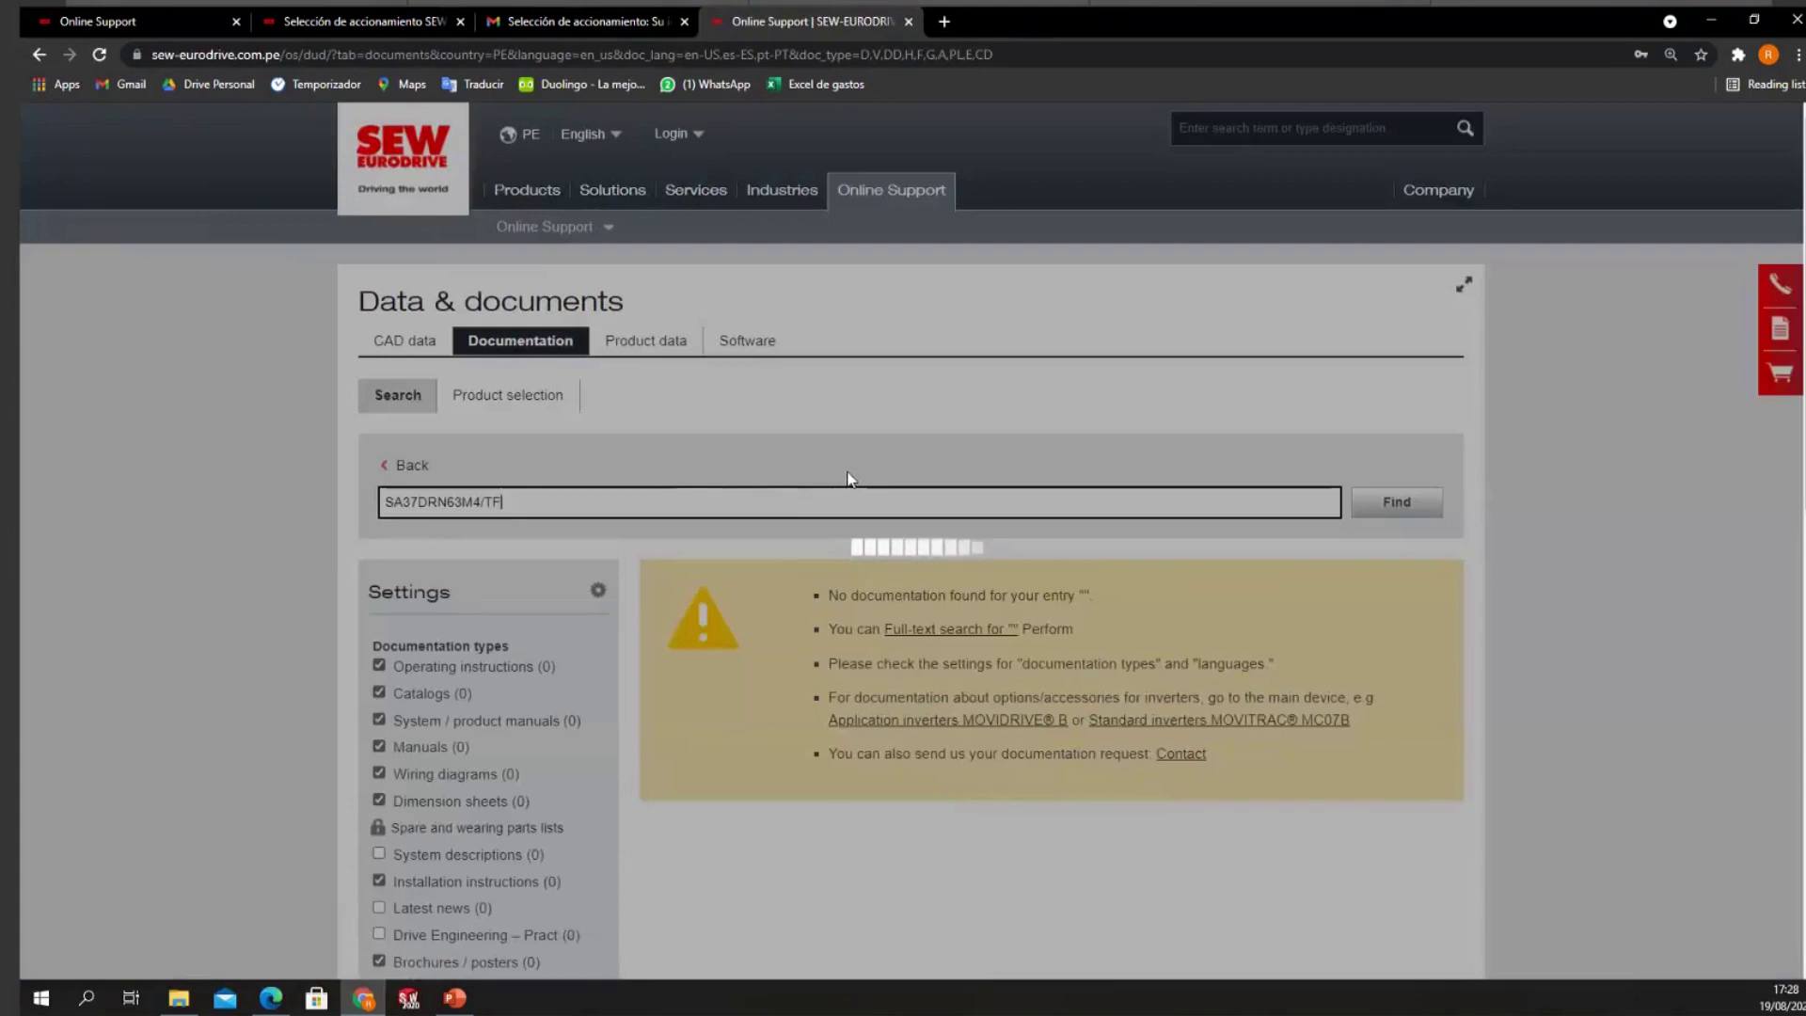
Step: Review the documents offered for SA37DRN63M4/TF: operating instructions, catalogs, wiring diagrams, dimension sheets and quality documentation
{"action": "scroll", "coordinate": [736, 640], "scroll_direction": "down", "scroll_amount": 1}
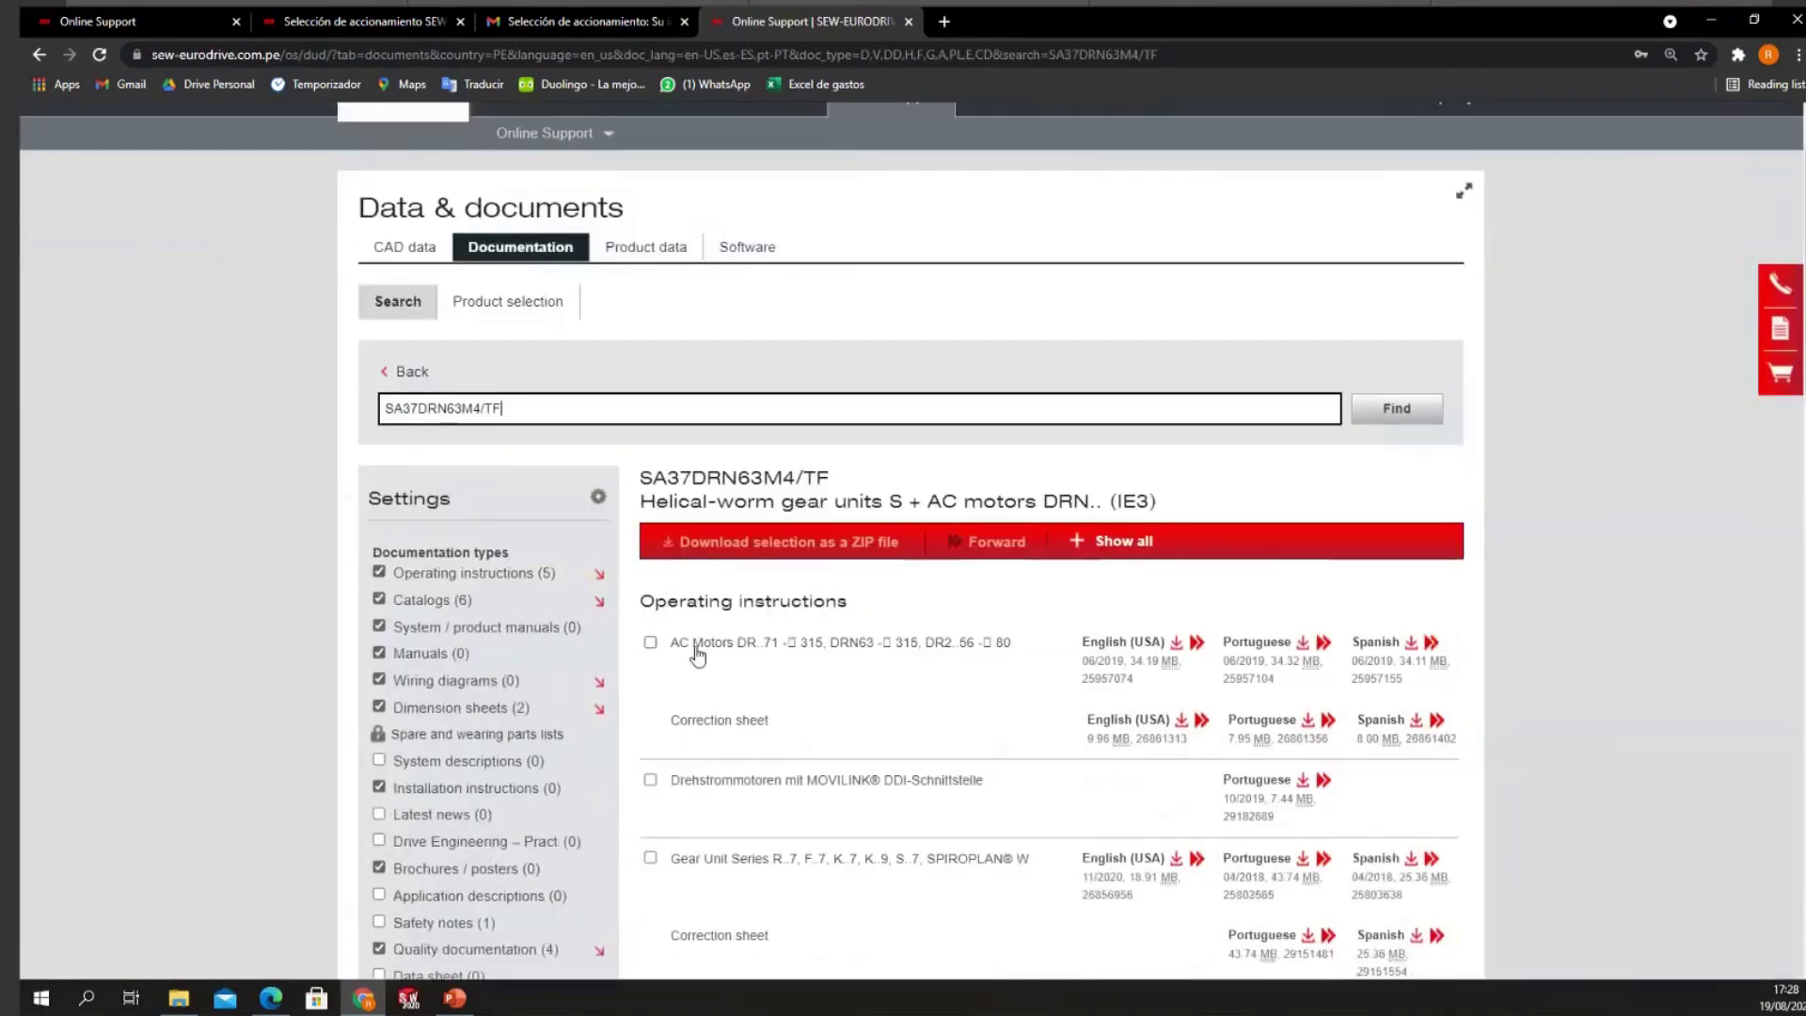
{"action": "scroll", "coordinate": [743, 649], "scroll_direction": "down", "scroll_amount": 2}
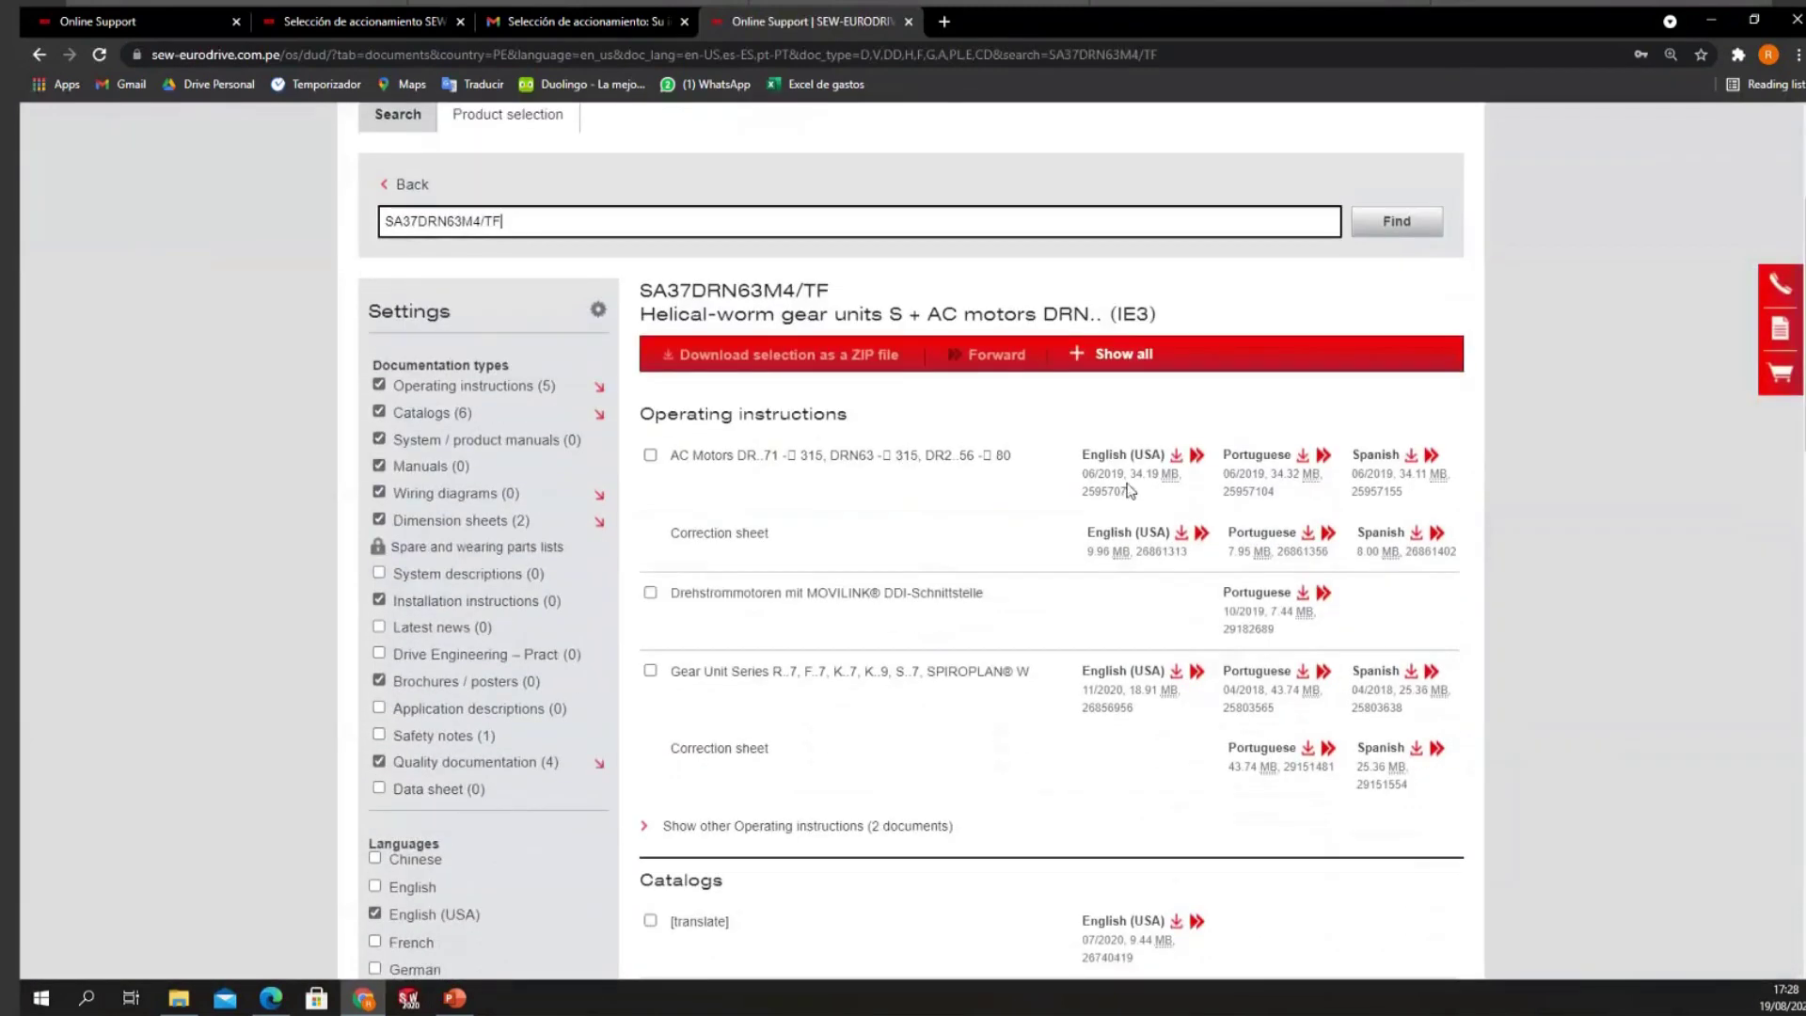
{"action": "scroll", "coordinate": [1195, 520], "scroll_direction": "down", "scroll_amount": 1}
{"action": "scroll", "coordinate": [1223, 565], "scroll_direction": "down", "scroll_amount": 1}
{"action": "scroll", "coordinate": [1254, 590], "scroll_direction": "up", "scroll_amount": 5}
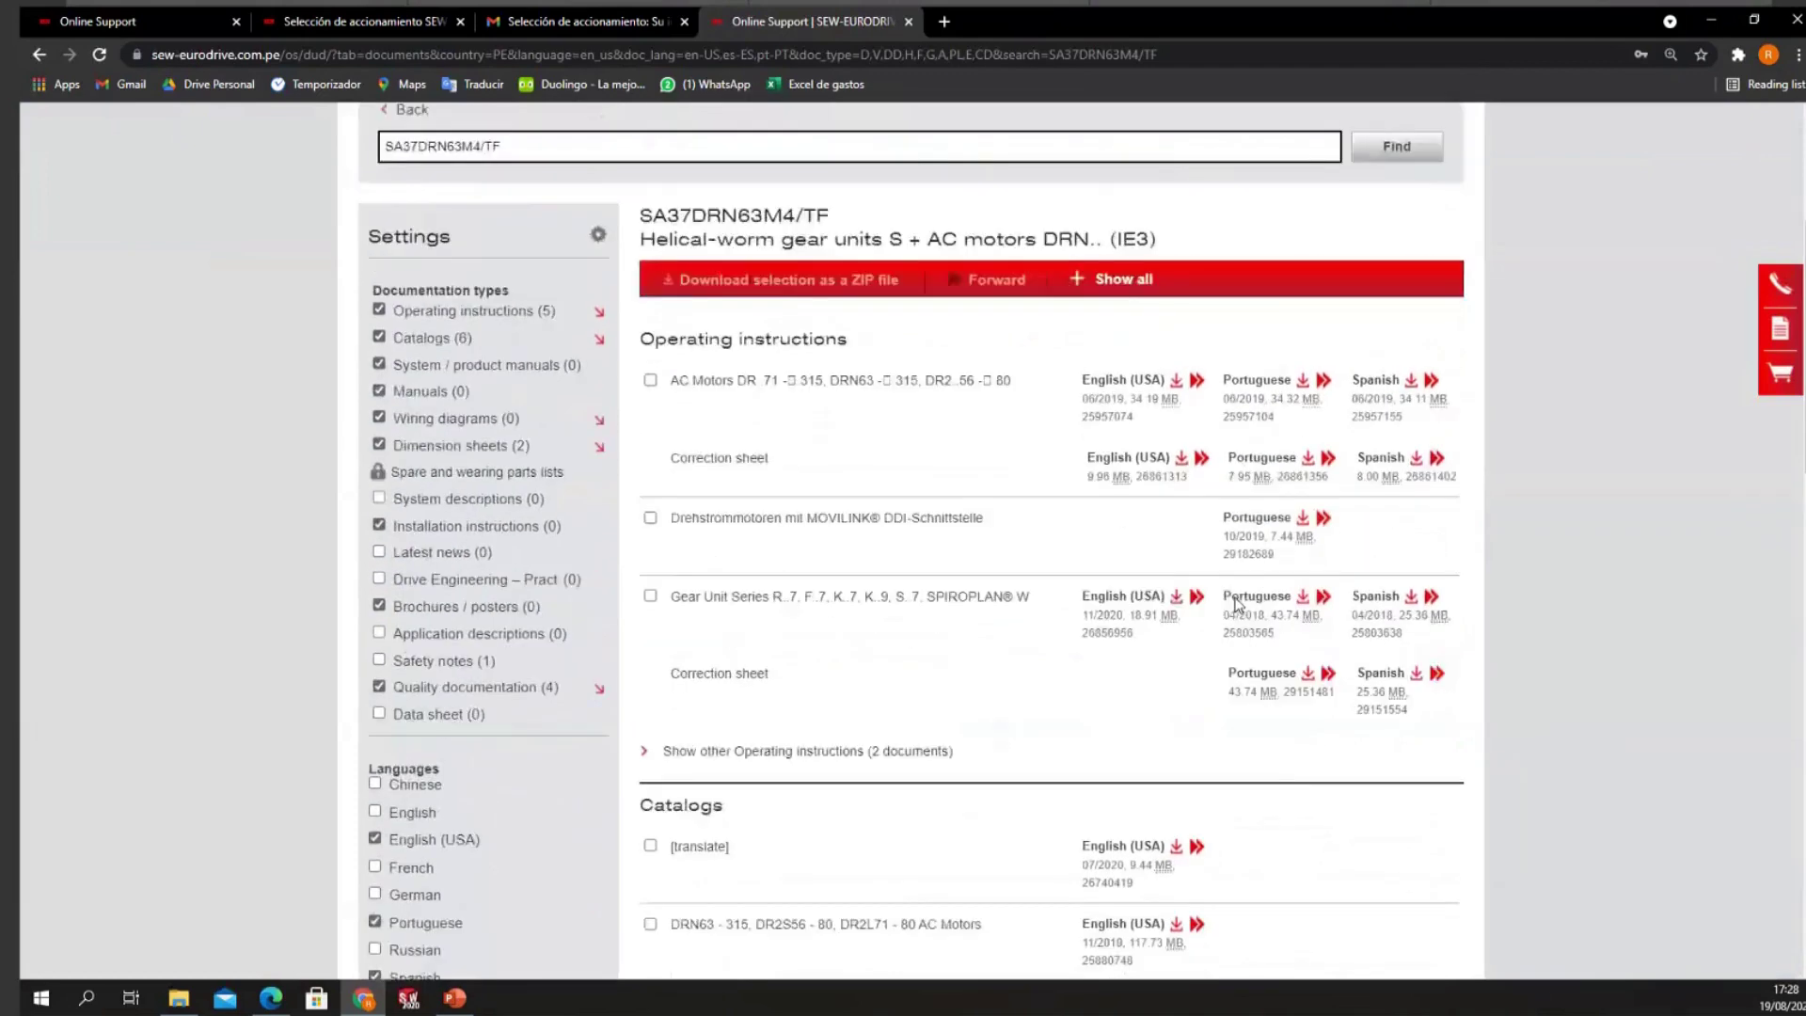
{"action": "scroll", "coordinate": [1001, 726], "scroll_direction": "down", "scroll_amount": 7}
{"action": "scroll", "coordinate": [938, 712], "scroll_direction": "down", "scroll_amount": 7}
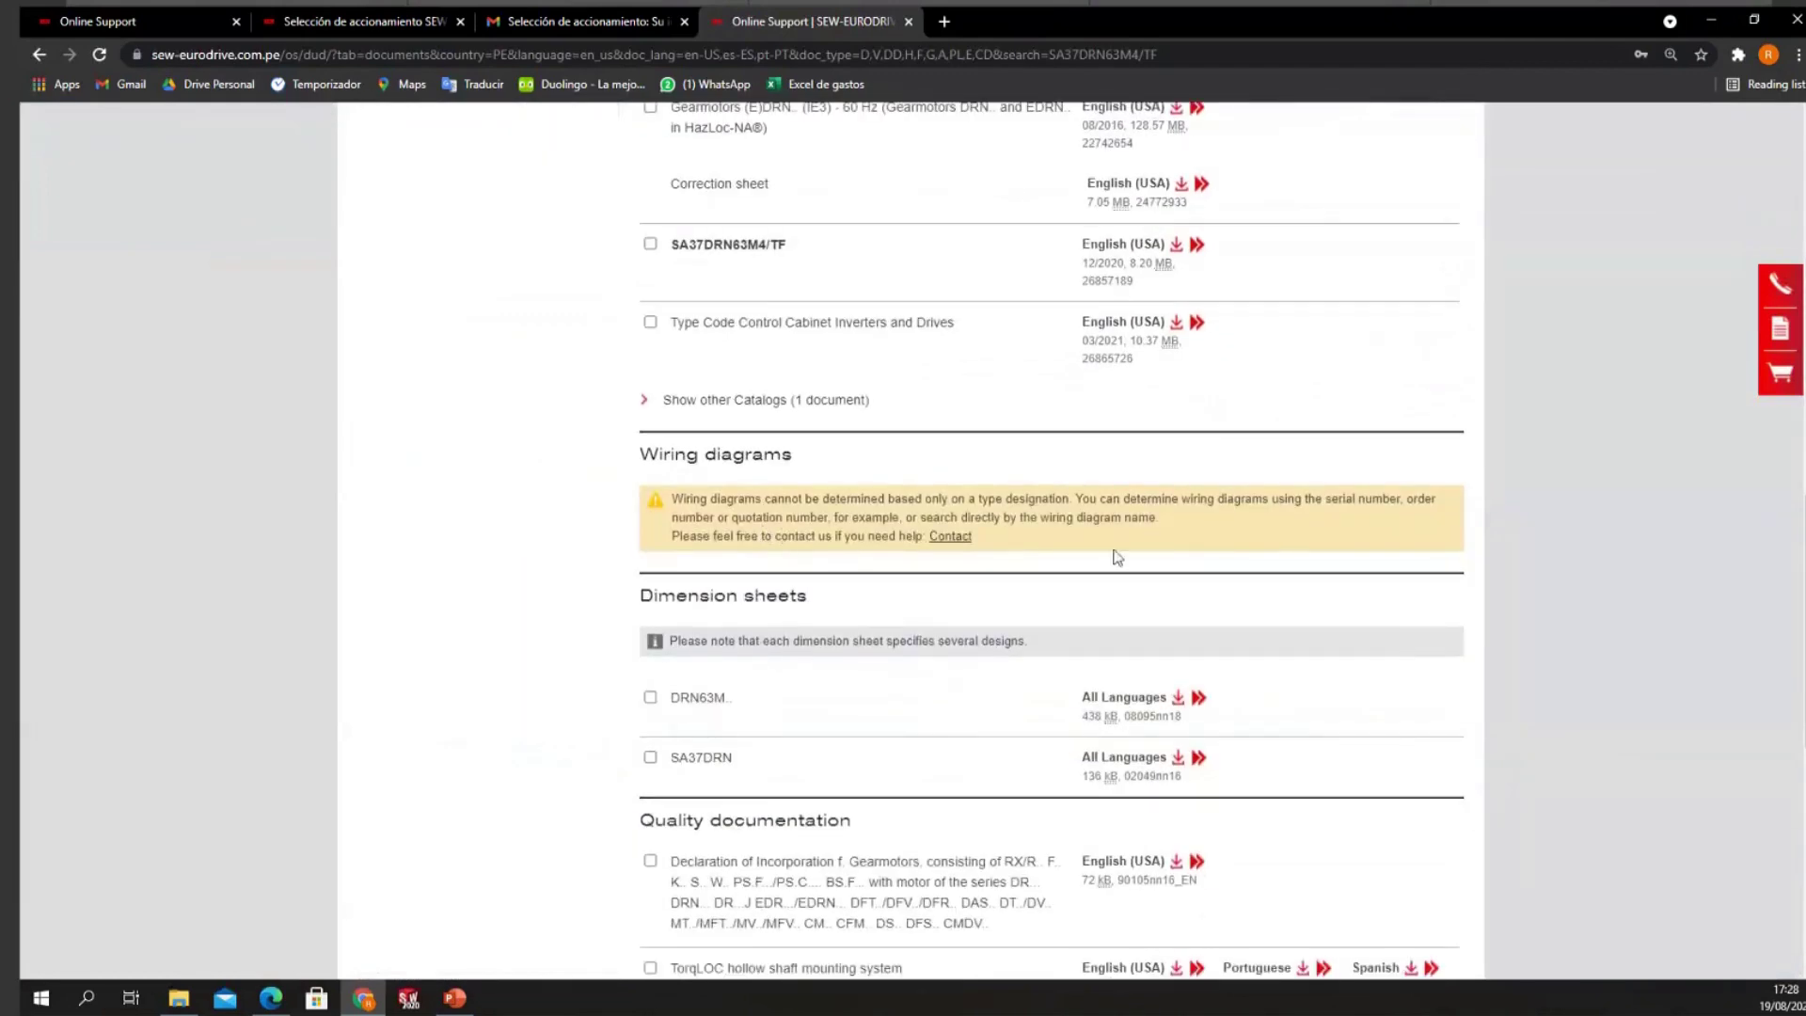
{"action": "scroll", "coordinate": [715, 753], "scroll_direction": "down", "scroll_amount": 2}
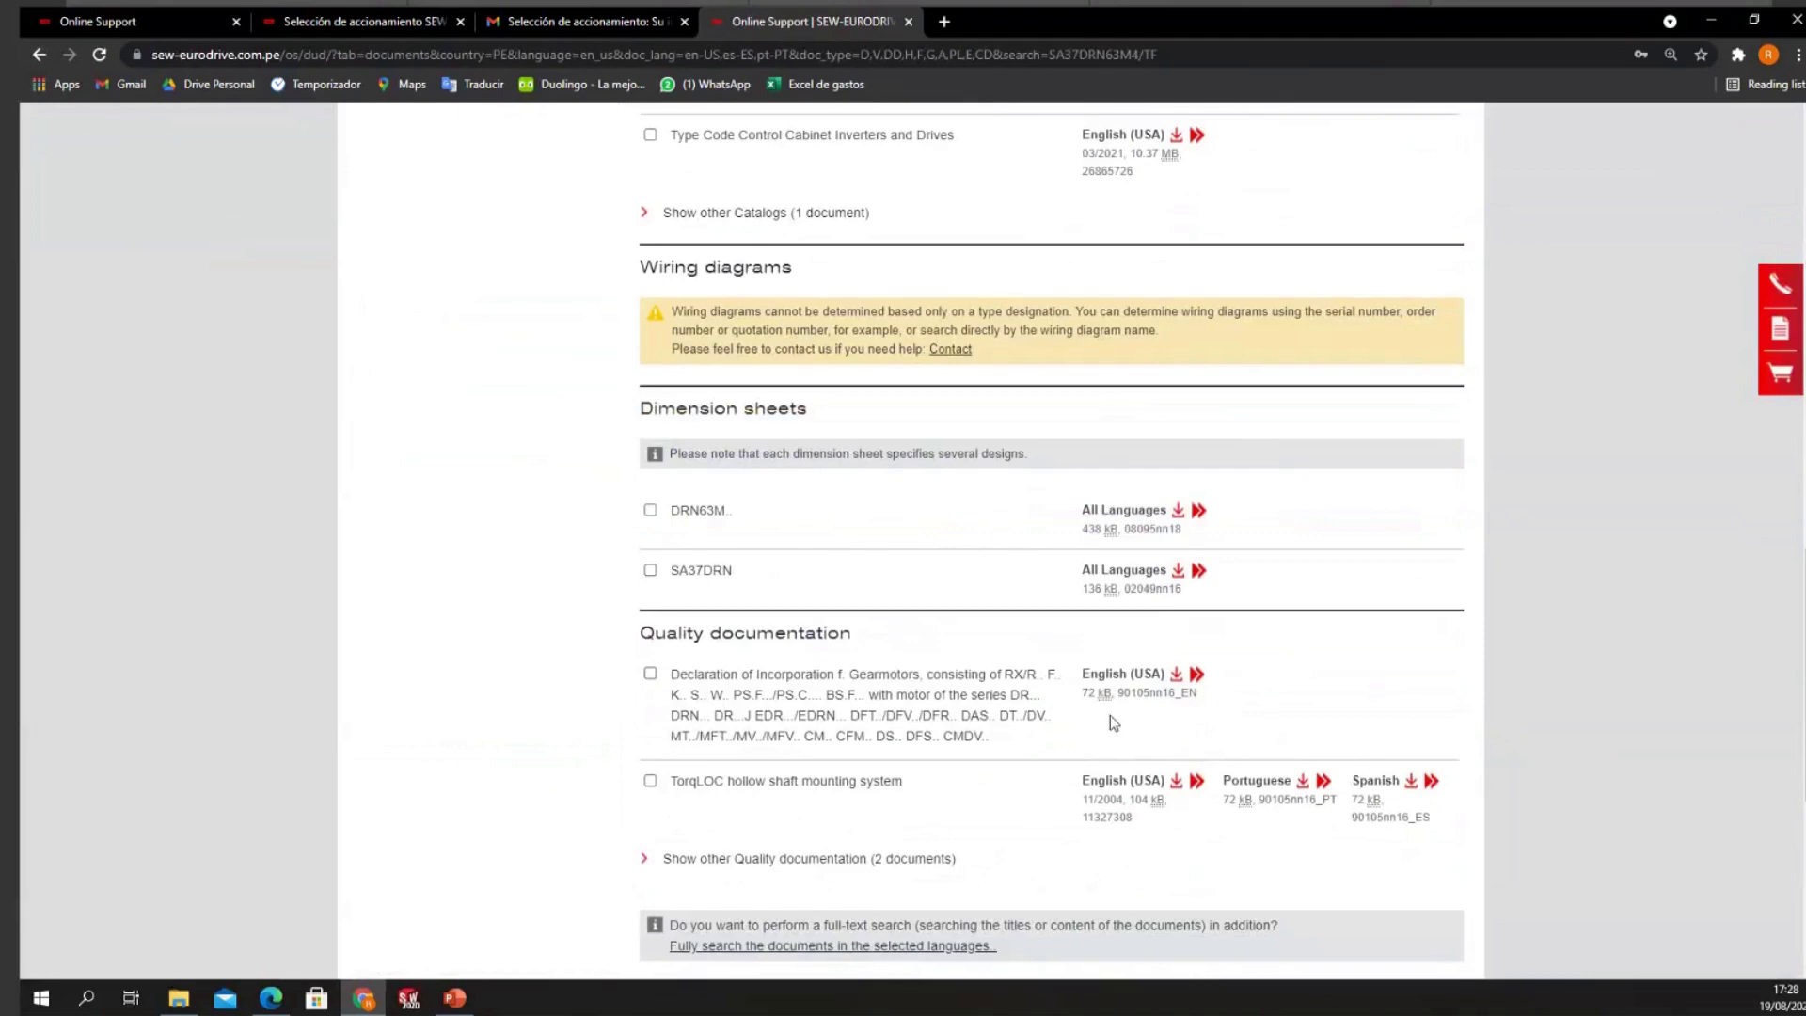
{"action": "scroll", "coordinate": [1110, 715], "scroll_direction": "down", "scroll_amount": 2}
{"action": "scroll", "coordinate": [743, 669], "scroll_direction": "up", "scroll_amount": 8}
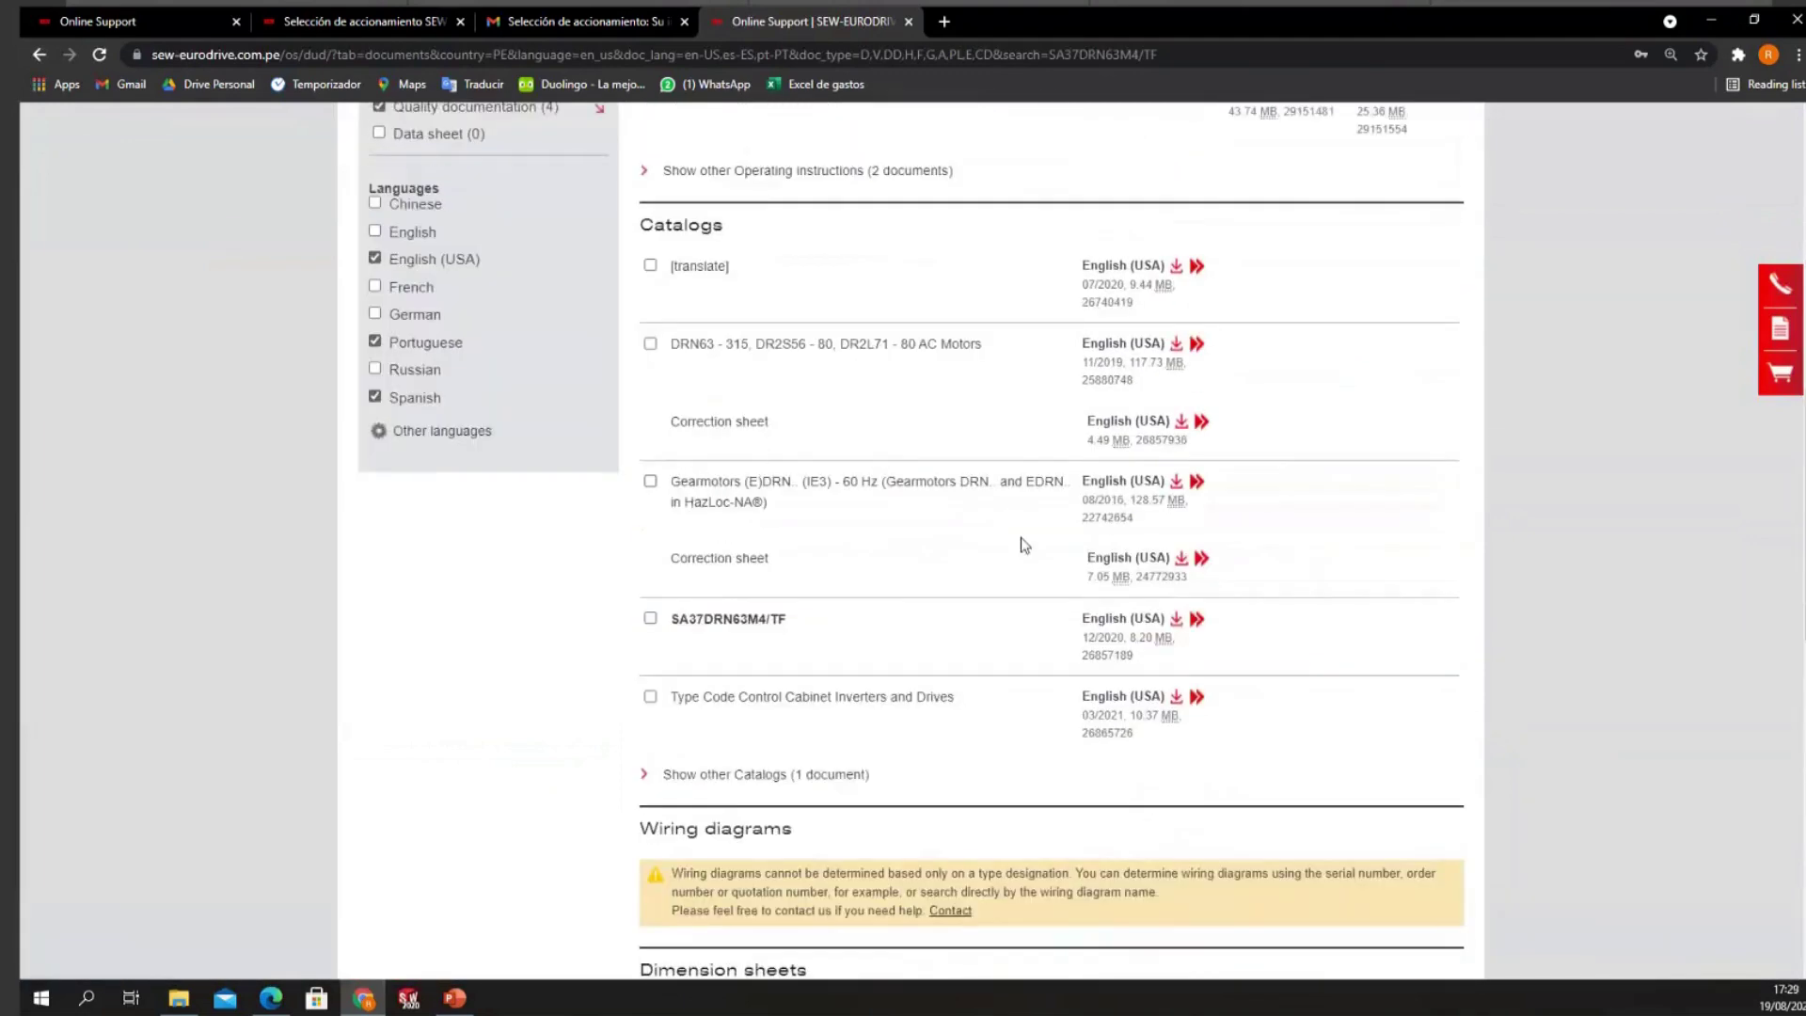
{"action": "scroll", "coordinate": [1020, 545], "scroll_direction": "up", "scroll_amount": 5}
{"action": "scroll", "coordinate": [1110, 593], "scroll_direction": "up", "scroll_amount": 1}
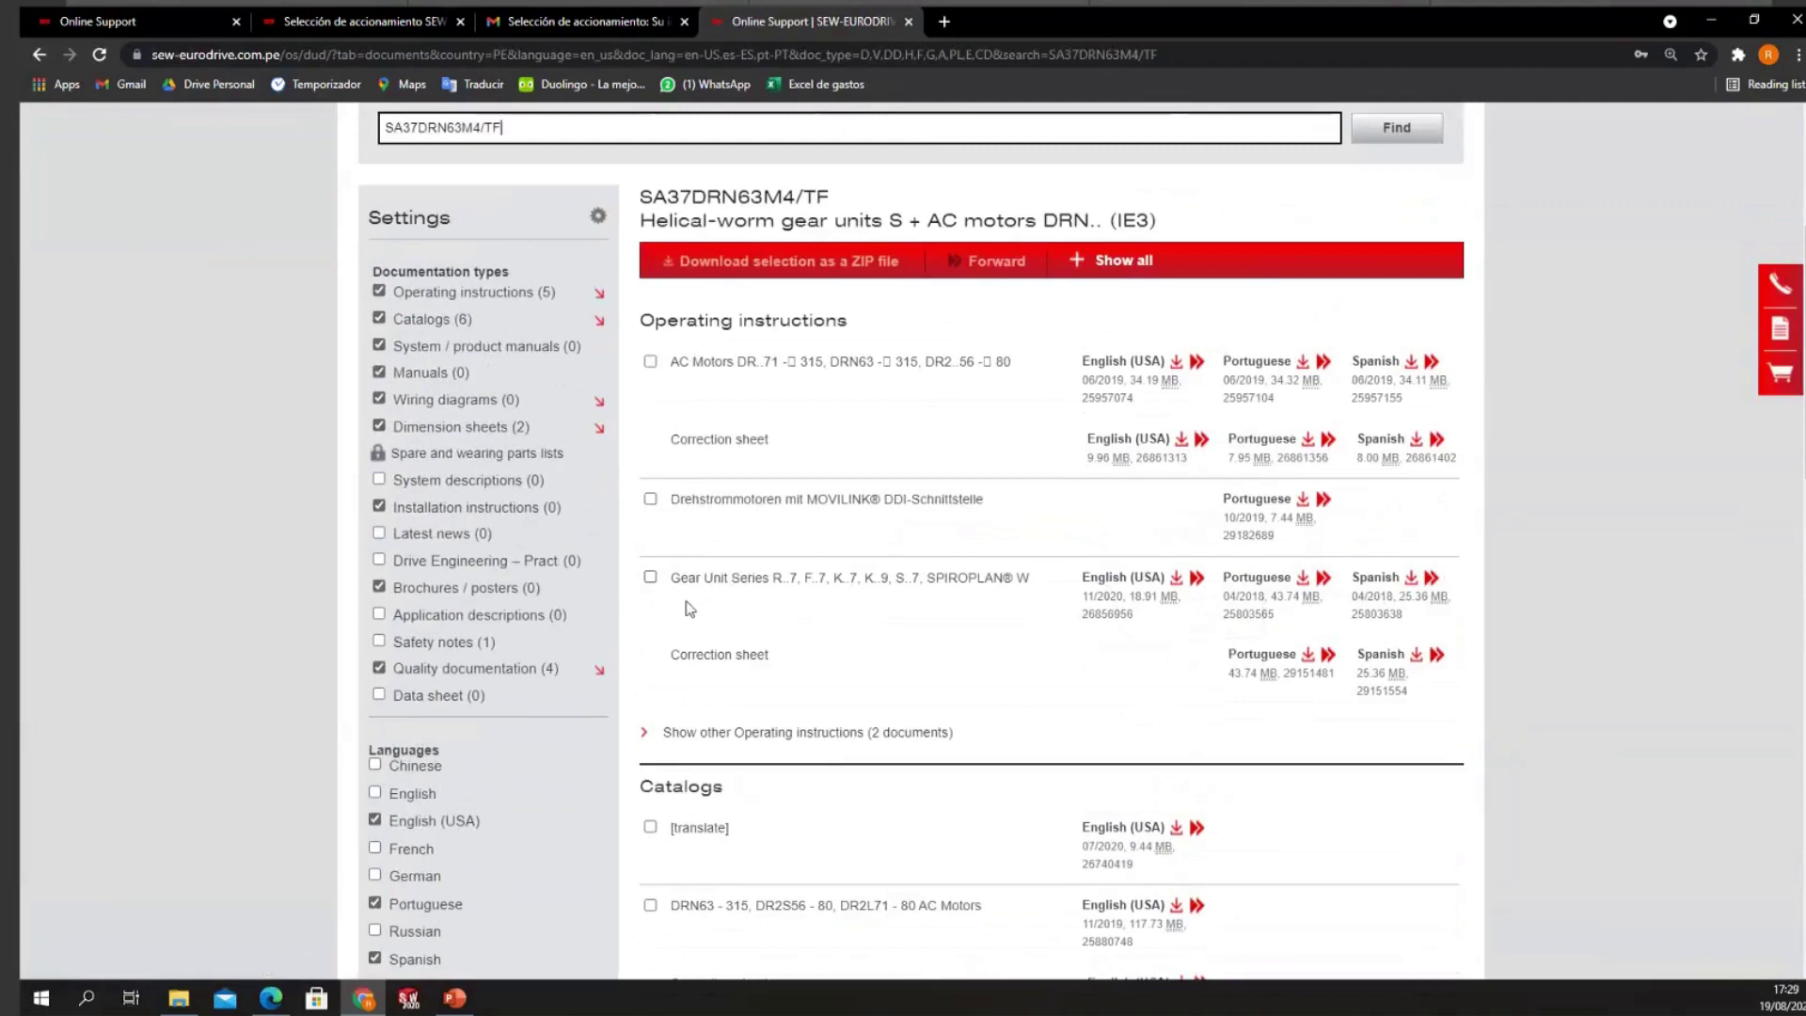
Step: Open the Spanish operating instructions for Gear Unit Series R..7, F..7, K..7, K..9, S..7, SPIROPLAN W and enlarge the view
{"action": "left_click", "coordinate": [1413, 579]}
{"action": "left_click", "coordinate": [1091, 19]}
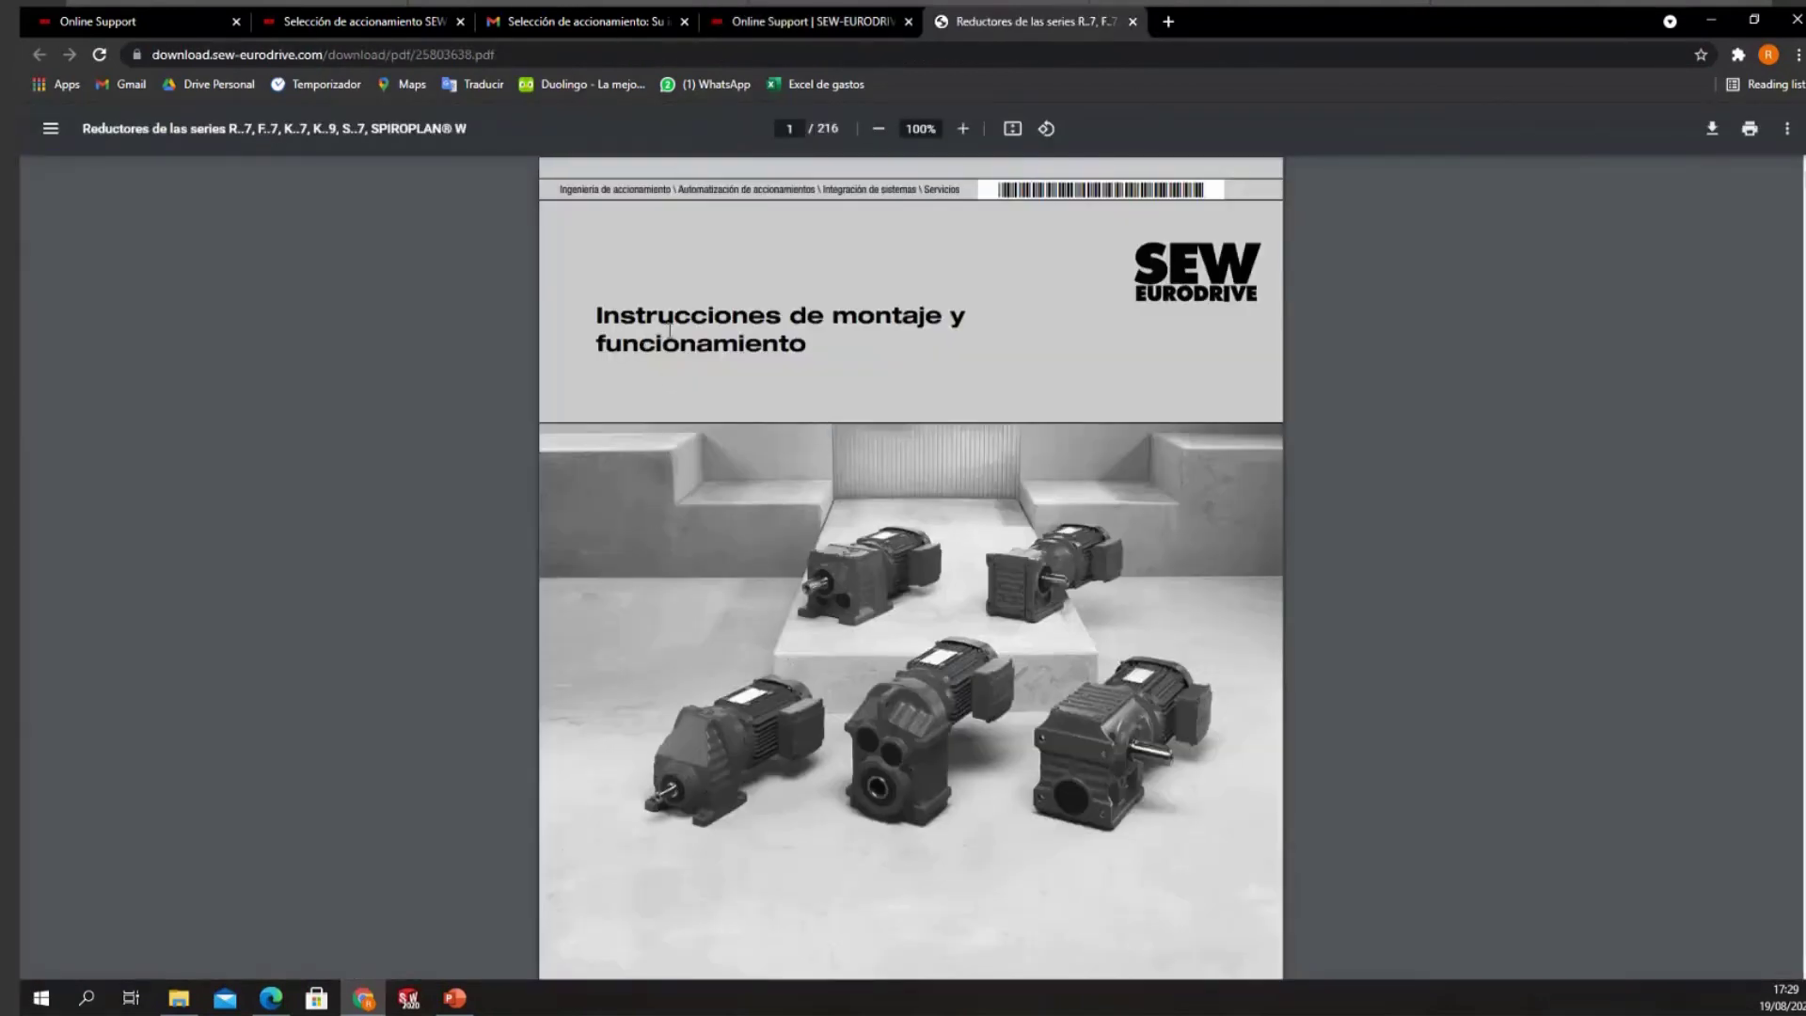
{"action": "scroll", "coordinate": [658, 367], "scroll_direction": "up", "scroll_amount": 3, "text": "ctrl"}
Step: Look through the manual's table of contents, especially mechanical installation, maintenance, mounting positions, and the prolonged storage and lubricants entries
{"action": "scroll", "coordinate": [682, 387], "scroll_direction": "down", "scroll_amount": 10}
{"action": "scroll", "coordinate": [785, 627], "scroll_direction": "down", "scroll_amount": 15}
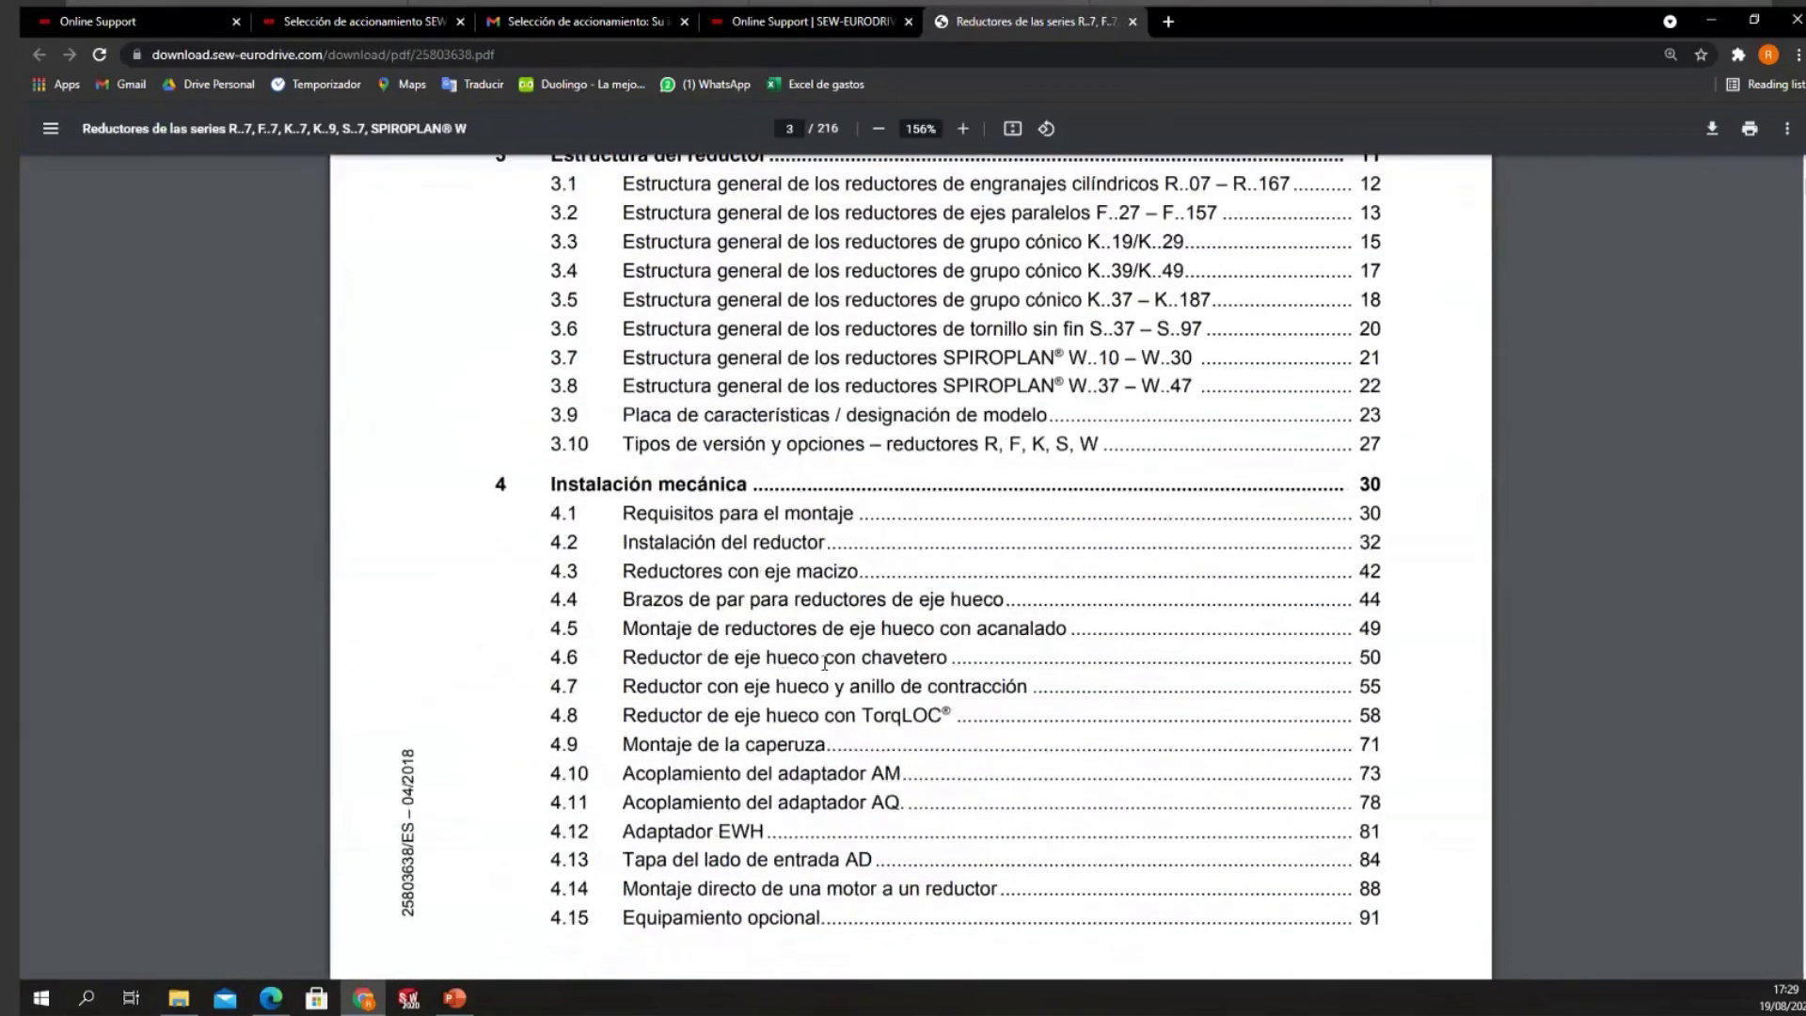
{"action": "scroll", "coordinate": [822, 665], "scroll_direction": "down", "scroll_amount": 15}
{"action": "scroll", "coordinate": [820, 707], "scroll_direction": "down", "scroll_amount": 3}
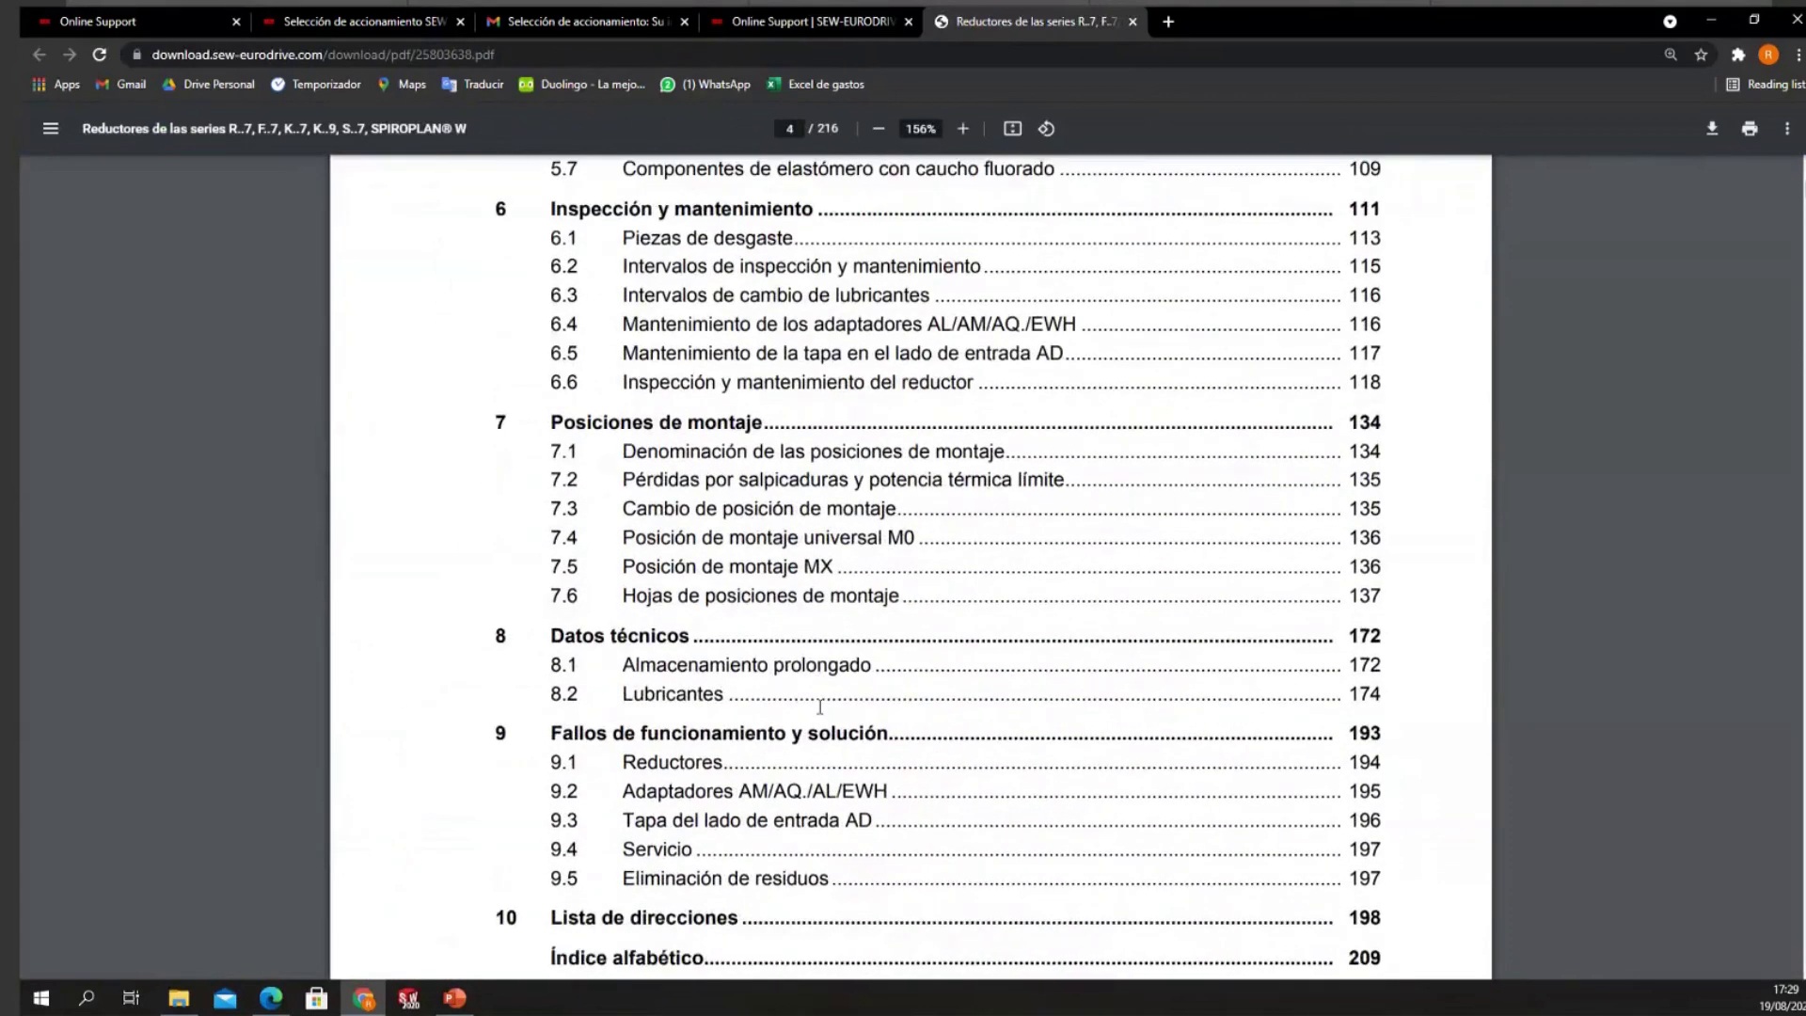
{"action": "scroll", "coordinate": [743, 704], "scroll_direction": "up", "scroll_amount": 5}
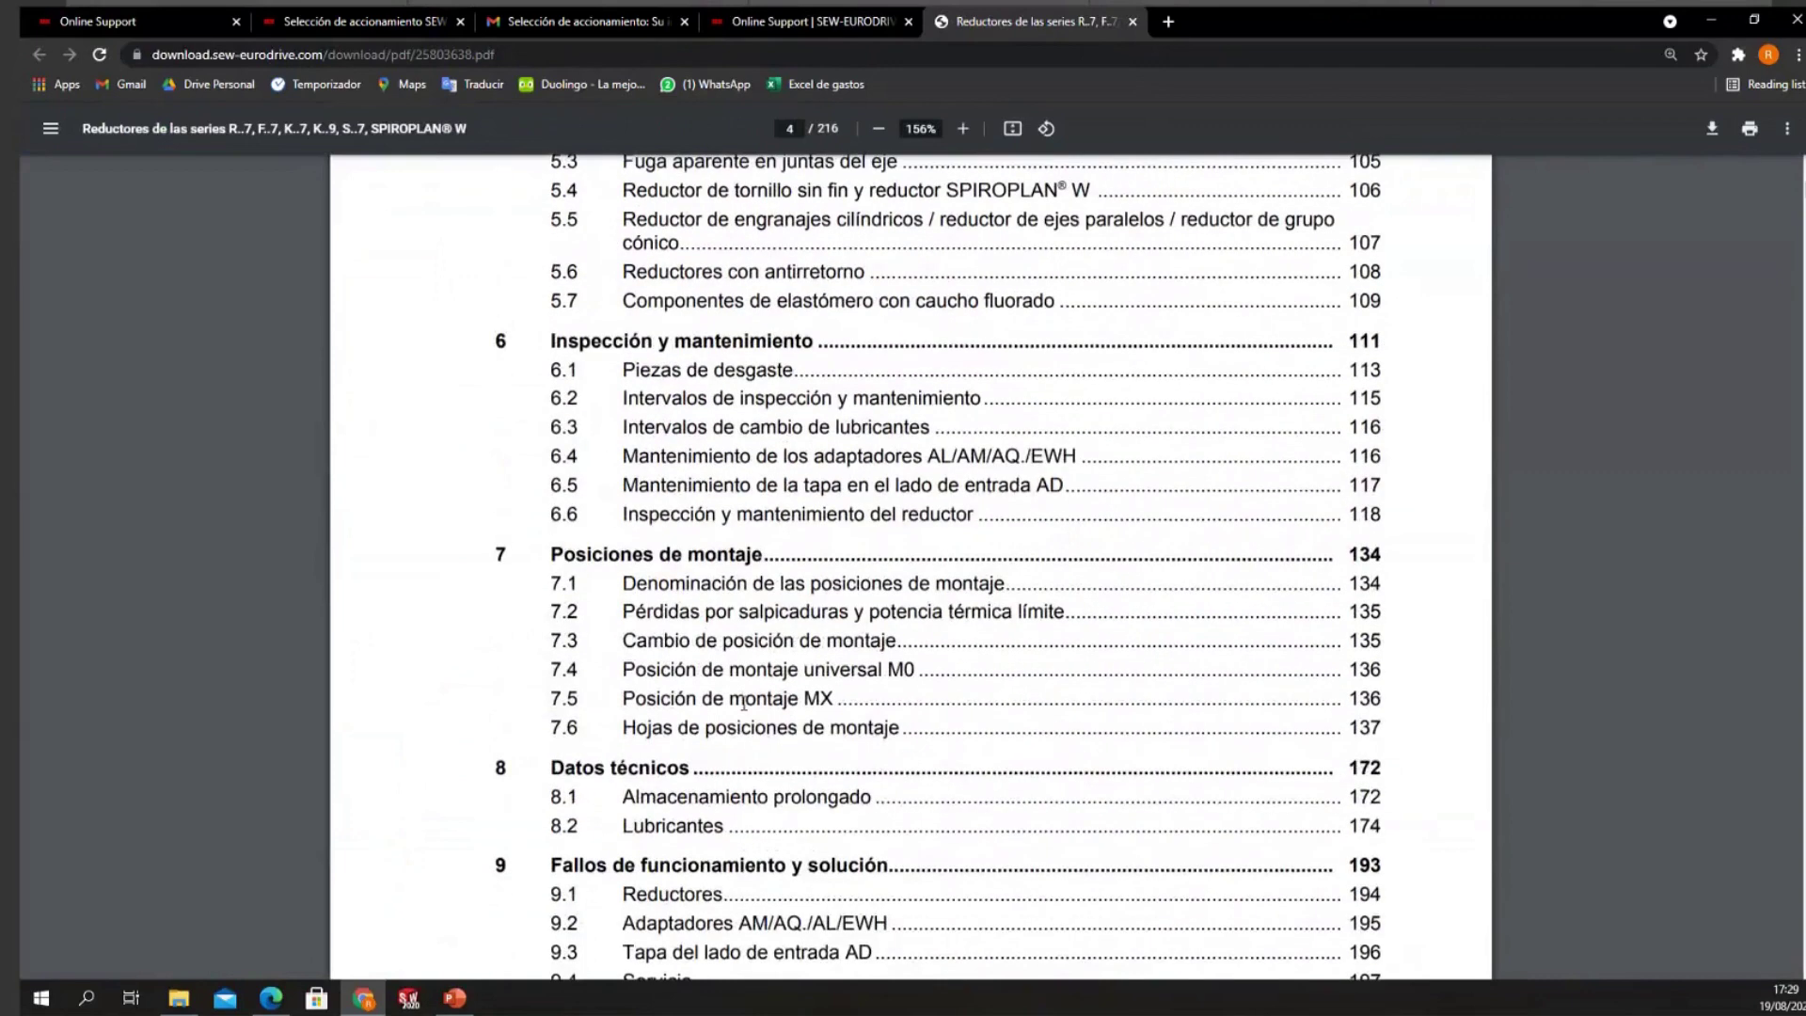
{"action": "scroll", "coordinate": [743, 703], "scroll_direction": "down", "scroll_amount": 7}
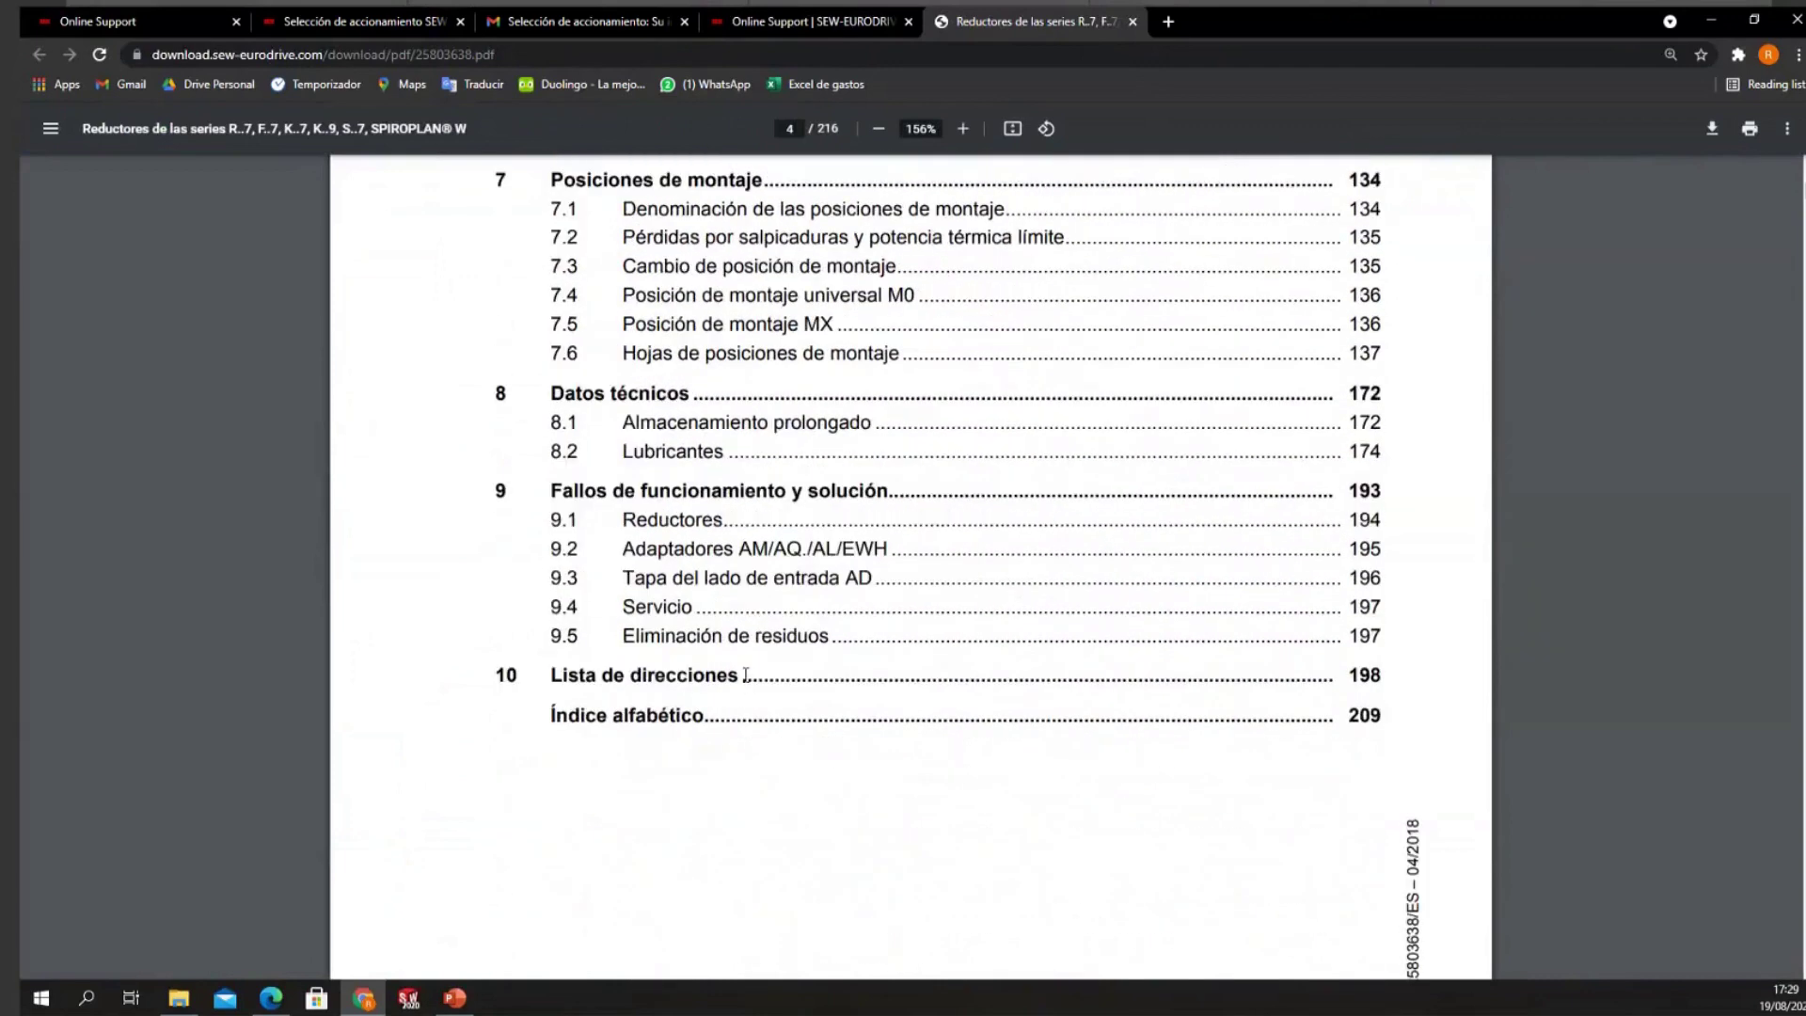
{"action": "left_click_drag", "start_coordinate": [677, 425], "coordinate": [1376, 454]}
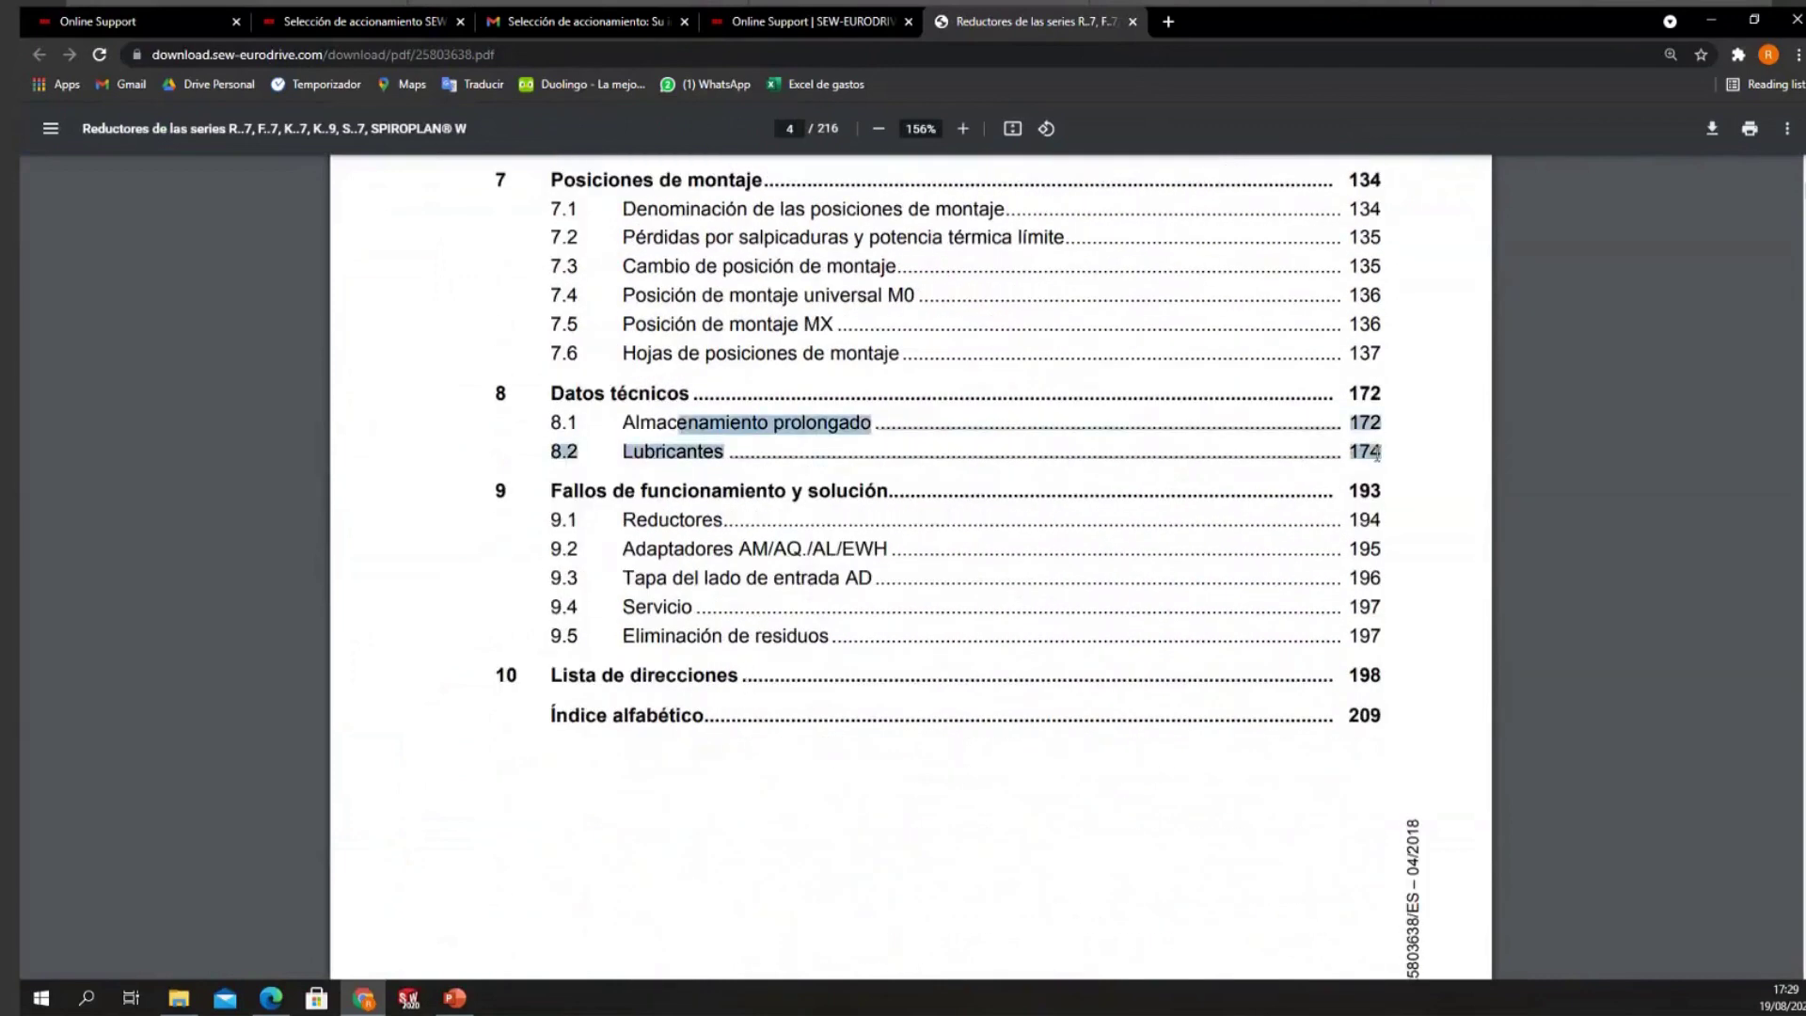
Step: Go to page 174 of the manual and read through the lubricants section, including bearing greases and the lubricant selection notes
{"action": "left_click", "coordinate": [1376, 454]}
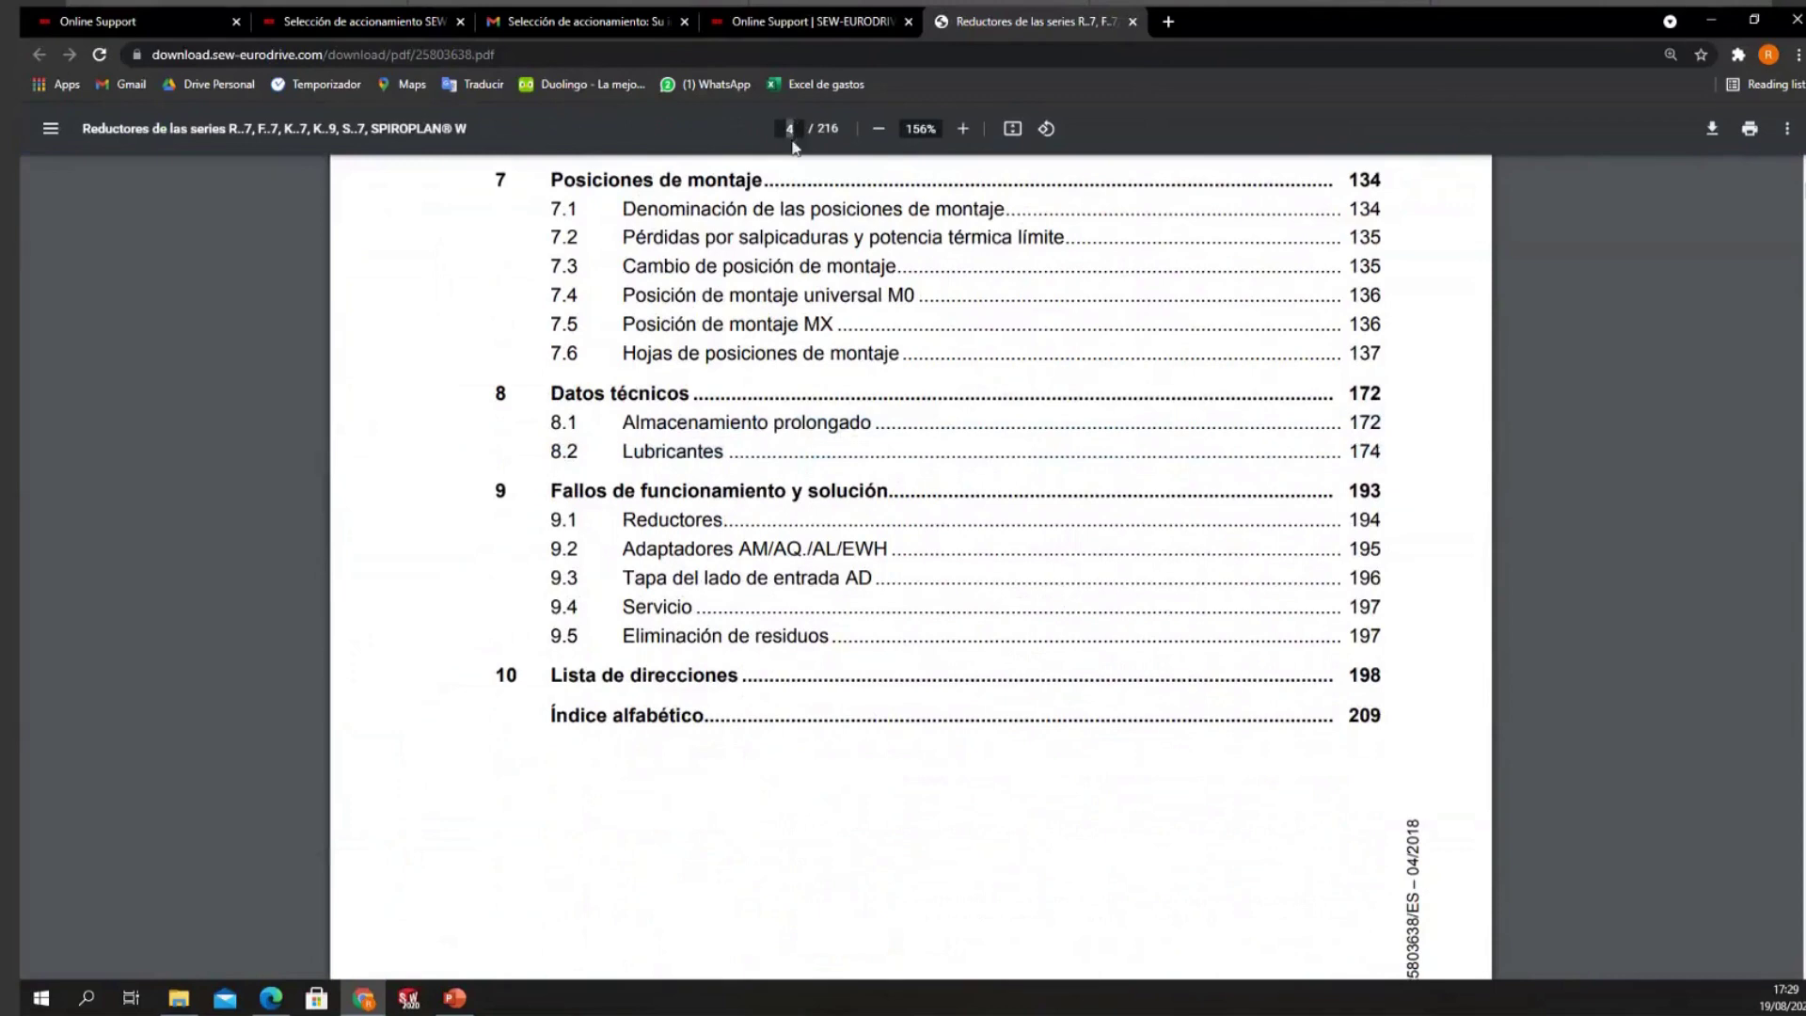
{"action": "type", "text": "174"}
{"action": "key", "text": "Return"}
{"action": "scroll", "coordinate": [1211, 682], "scroll_direction": "down", "scroll_amount": 2}
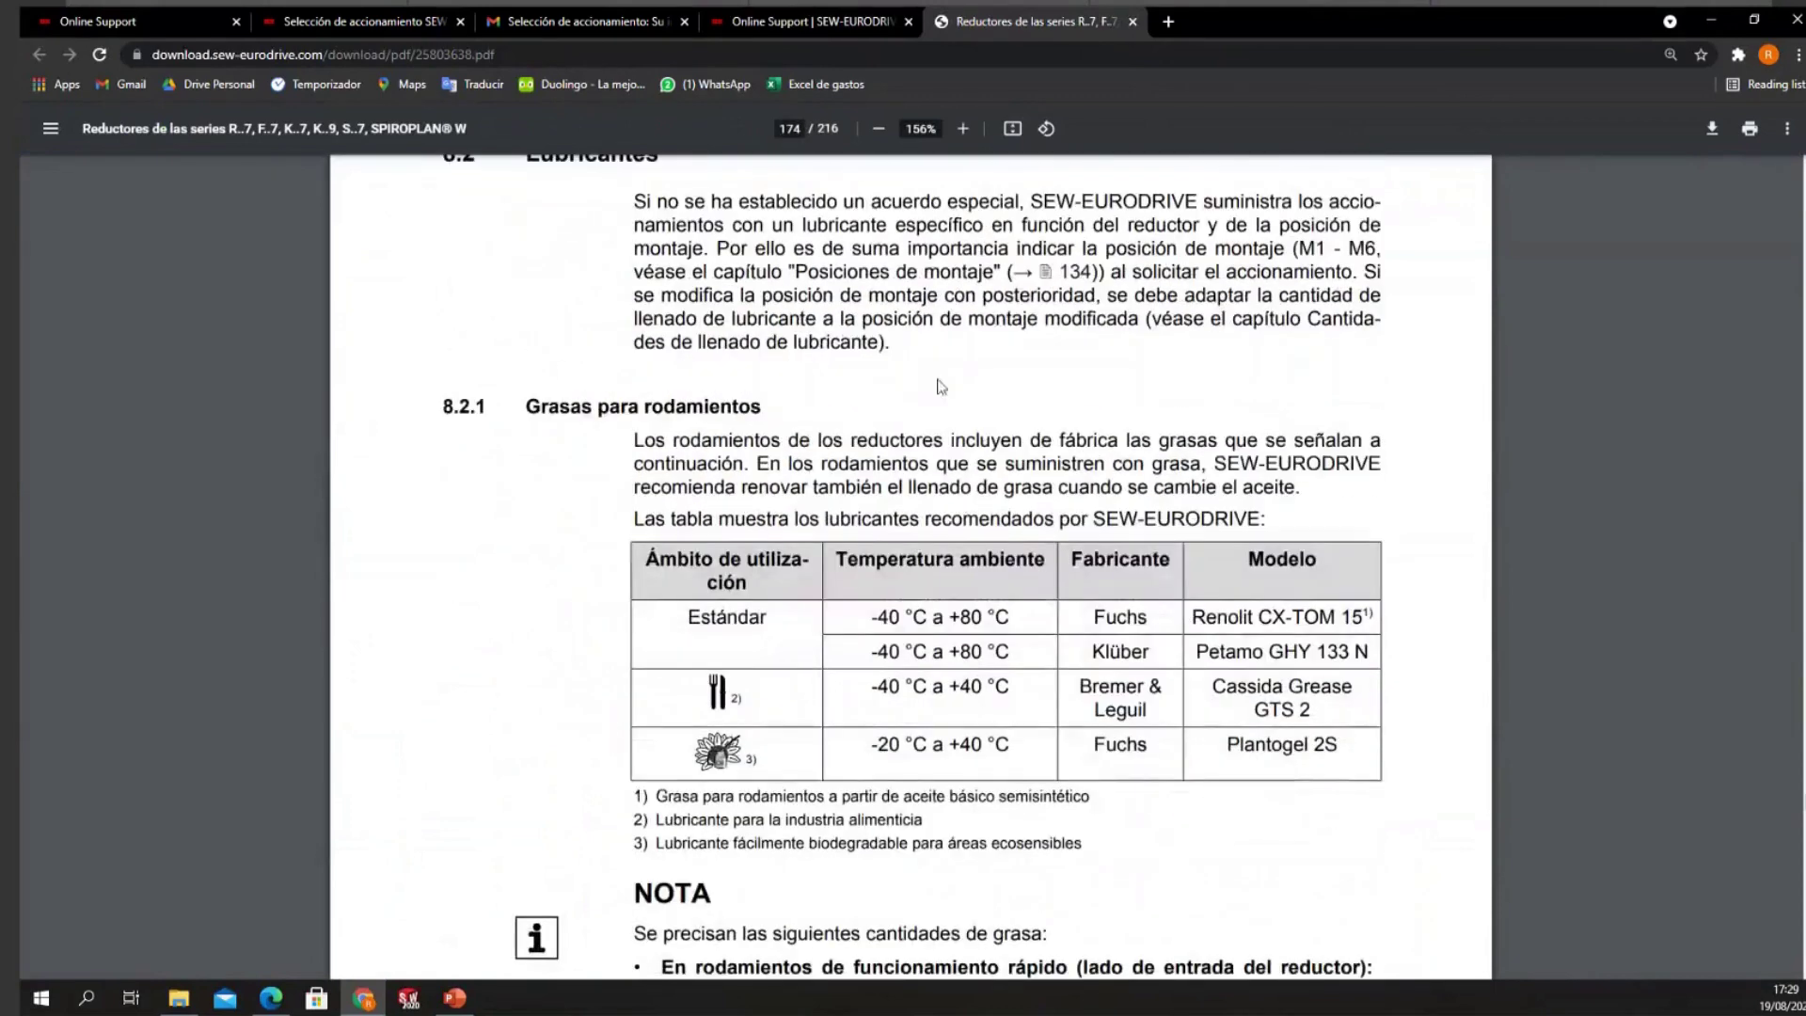
{"action": "scroll", "coordinate": [1211, 683], "scroll_direction": "down", "scroll_amount": 20}
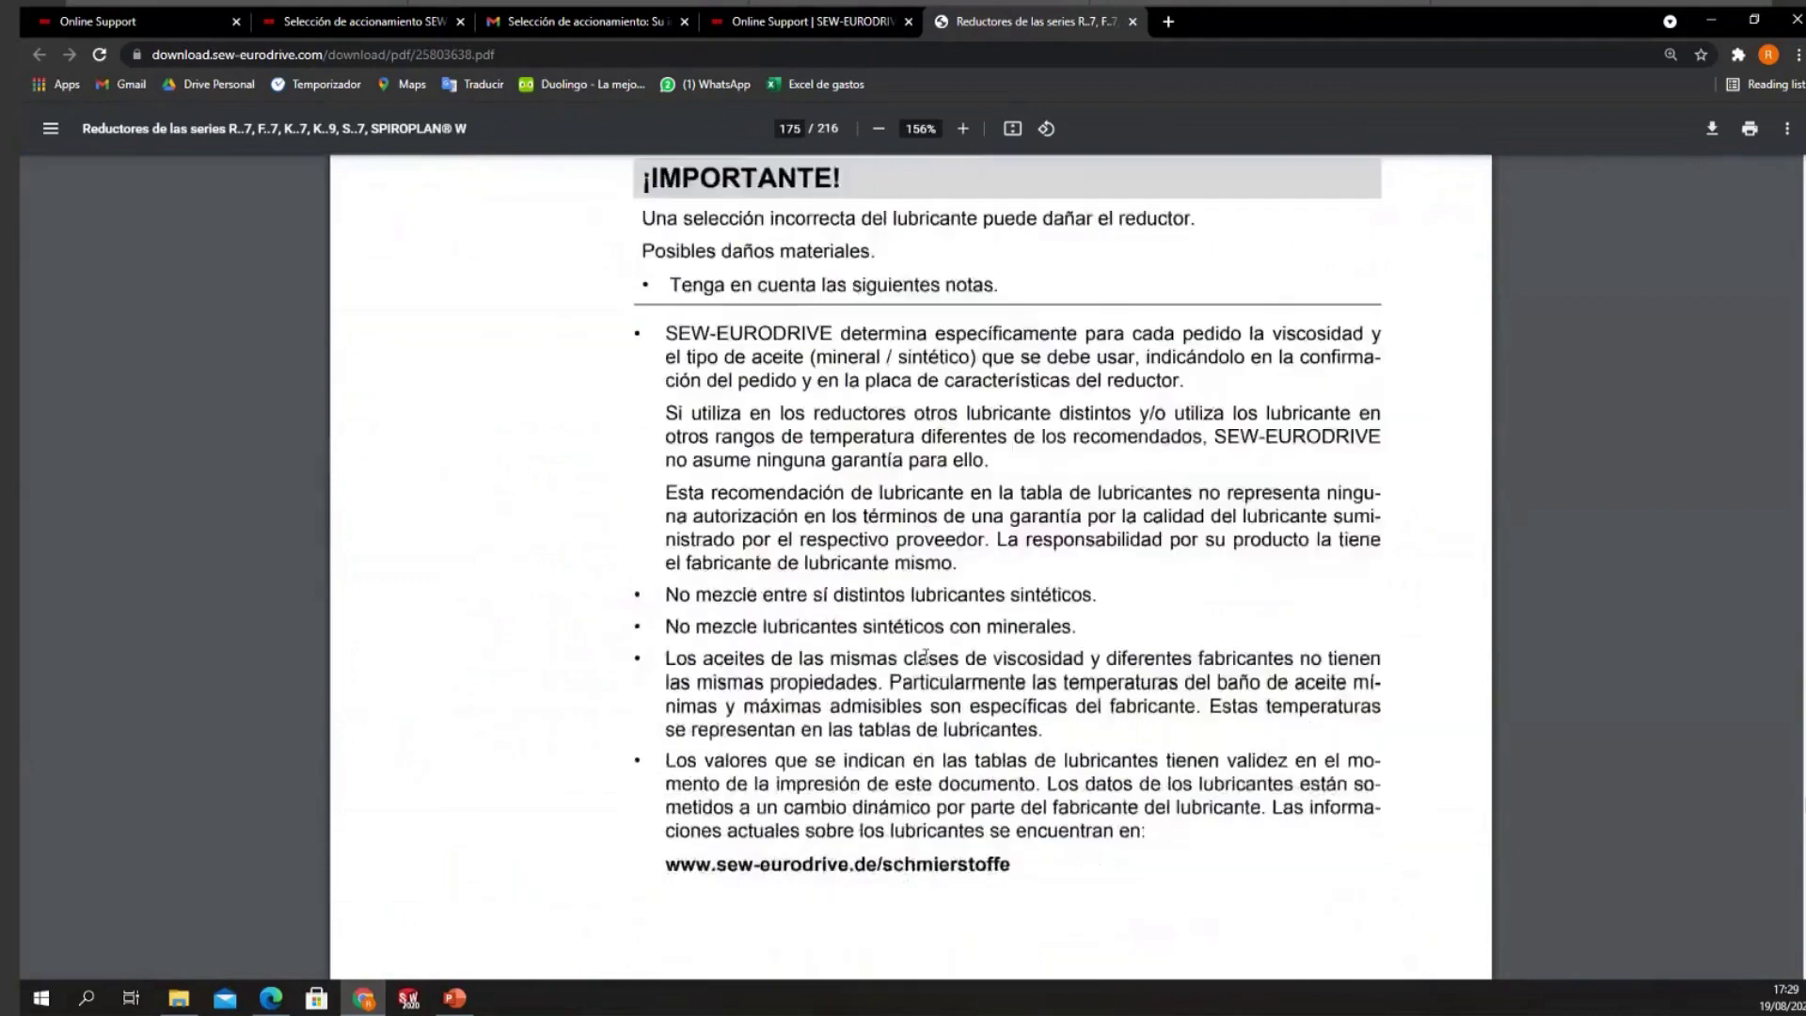
Step: Close the gear unit manual, the online documentation page and the e-mail, returning to the drive selection page
{"action": "left_click", "coordinate": [1133, 20]}
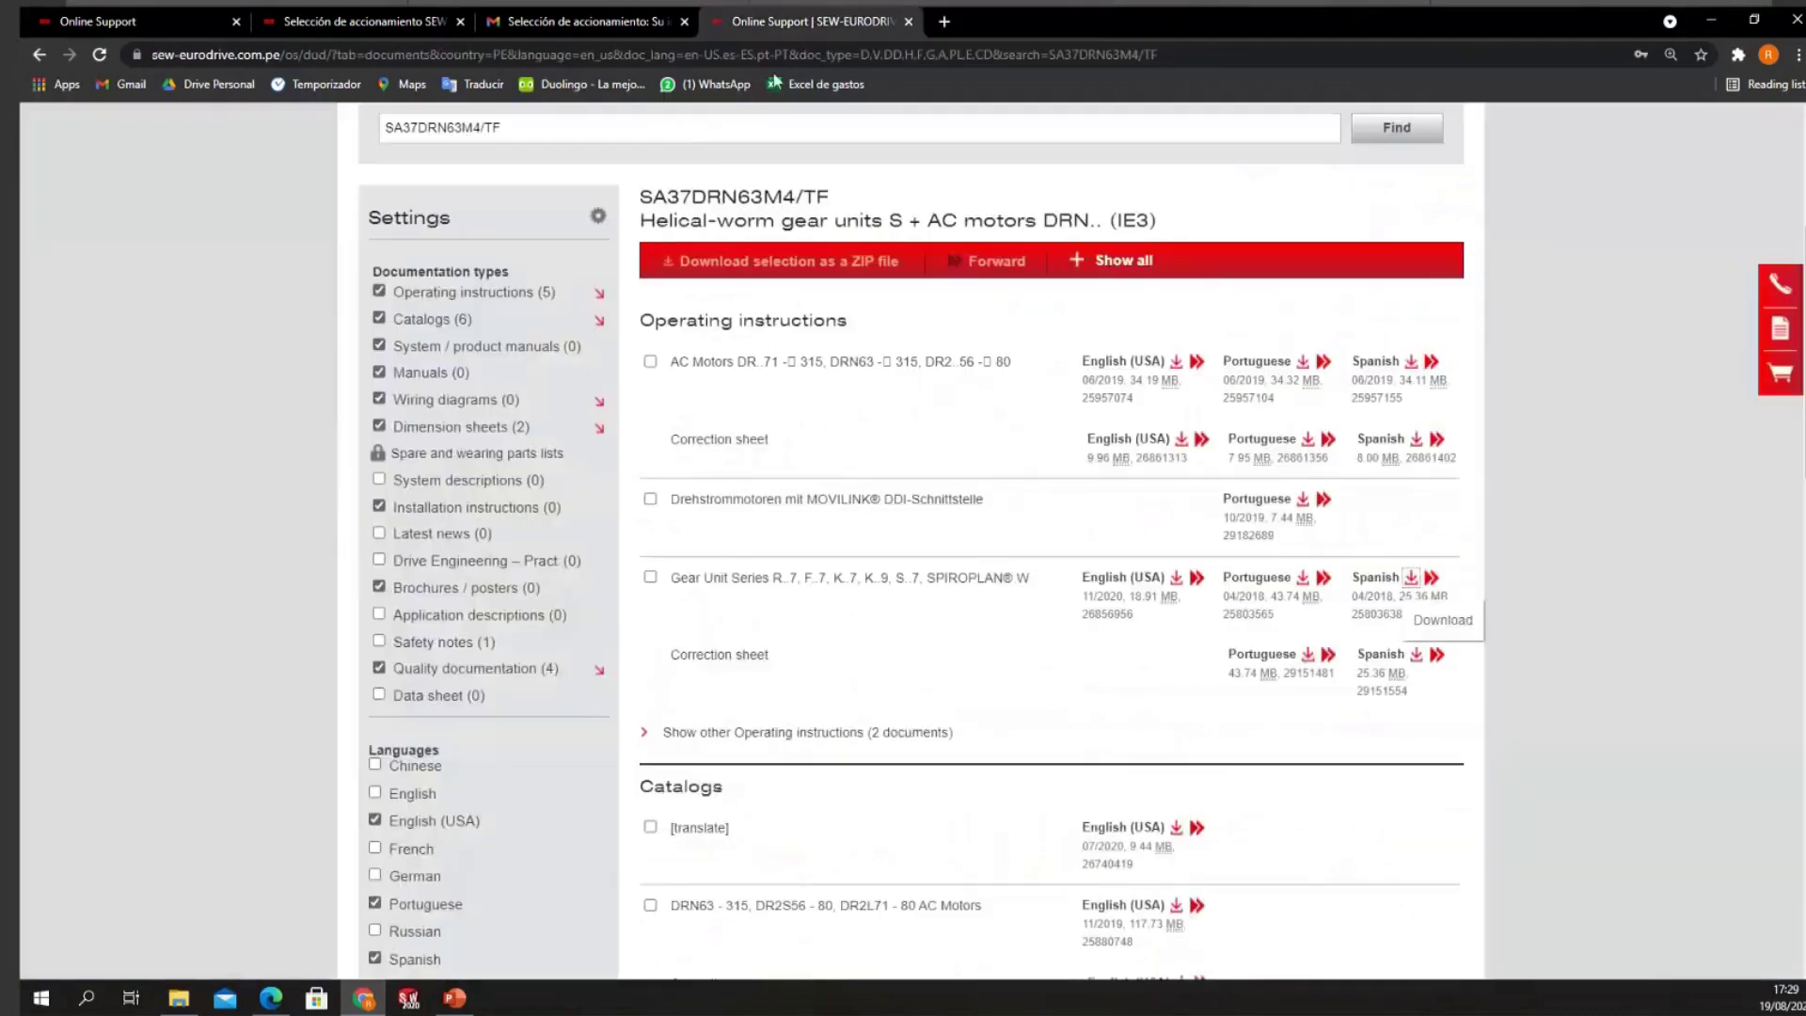
{"action": "middle_click", "coordinate": [739, 13]}
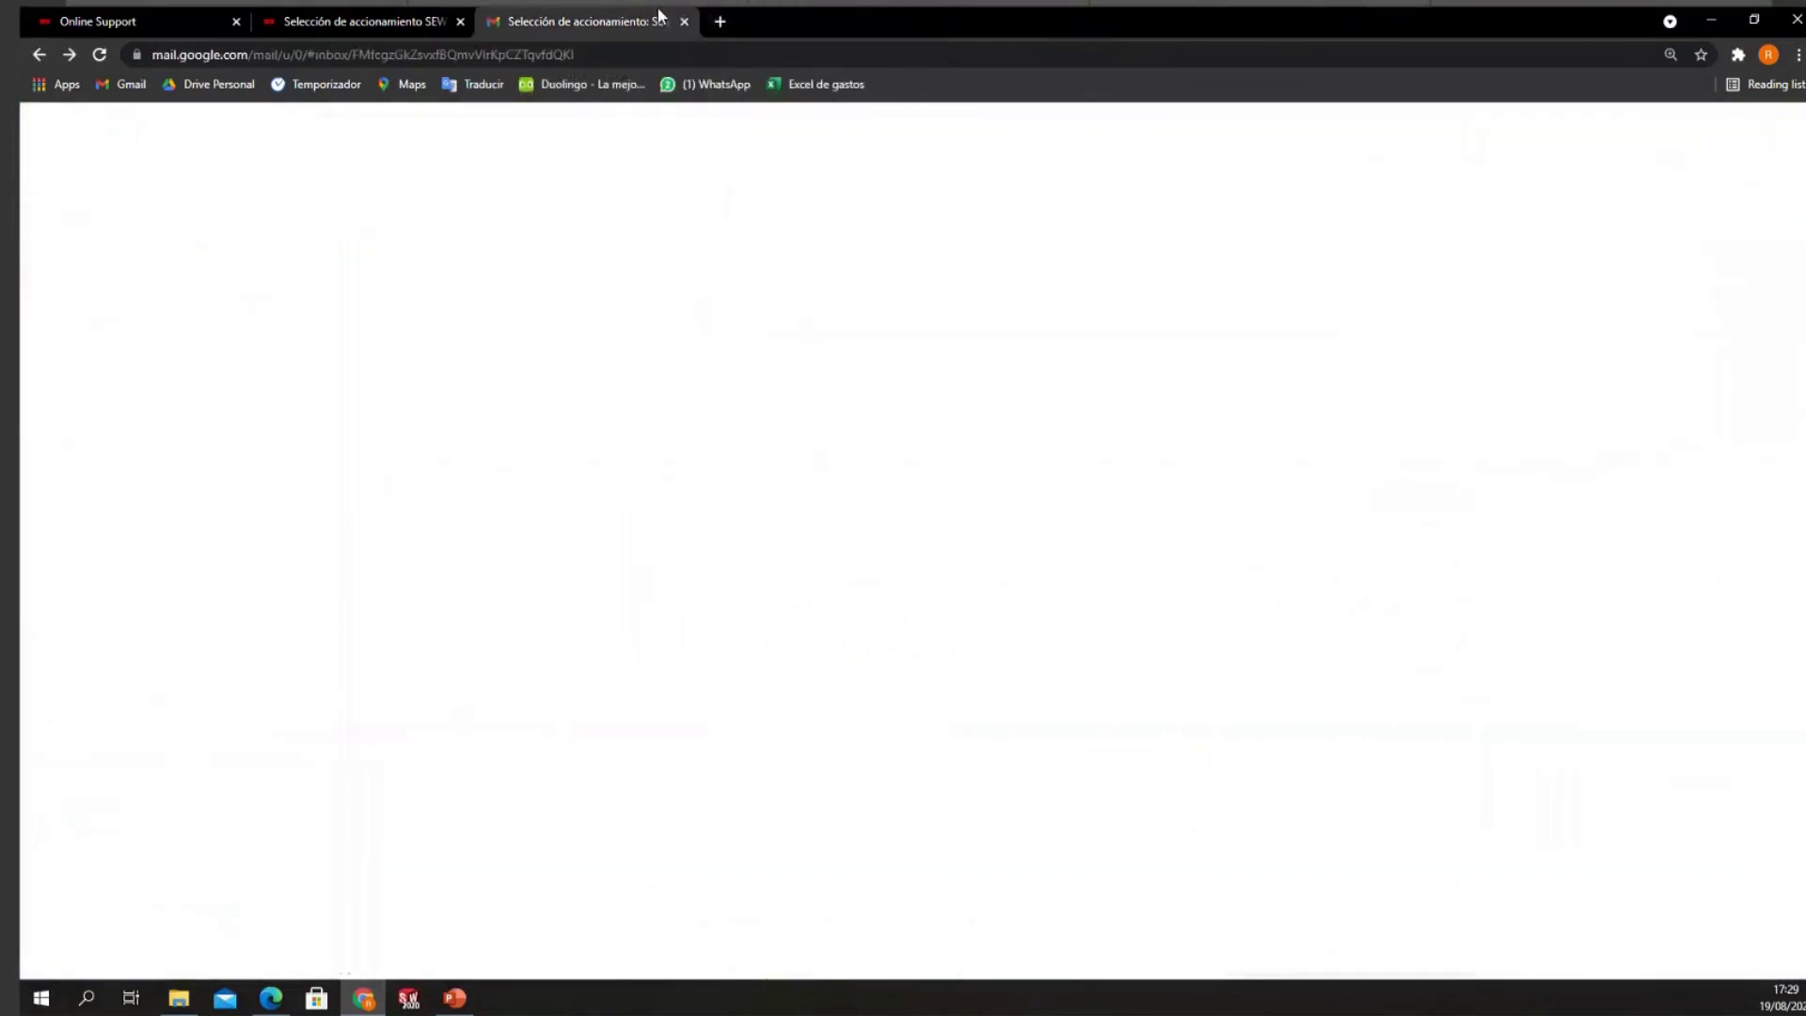
{"action": "middle_click", "coordinate": [658, 13]}
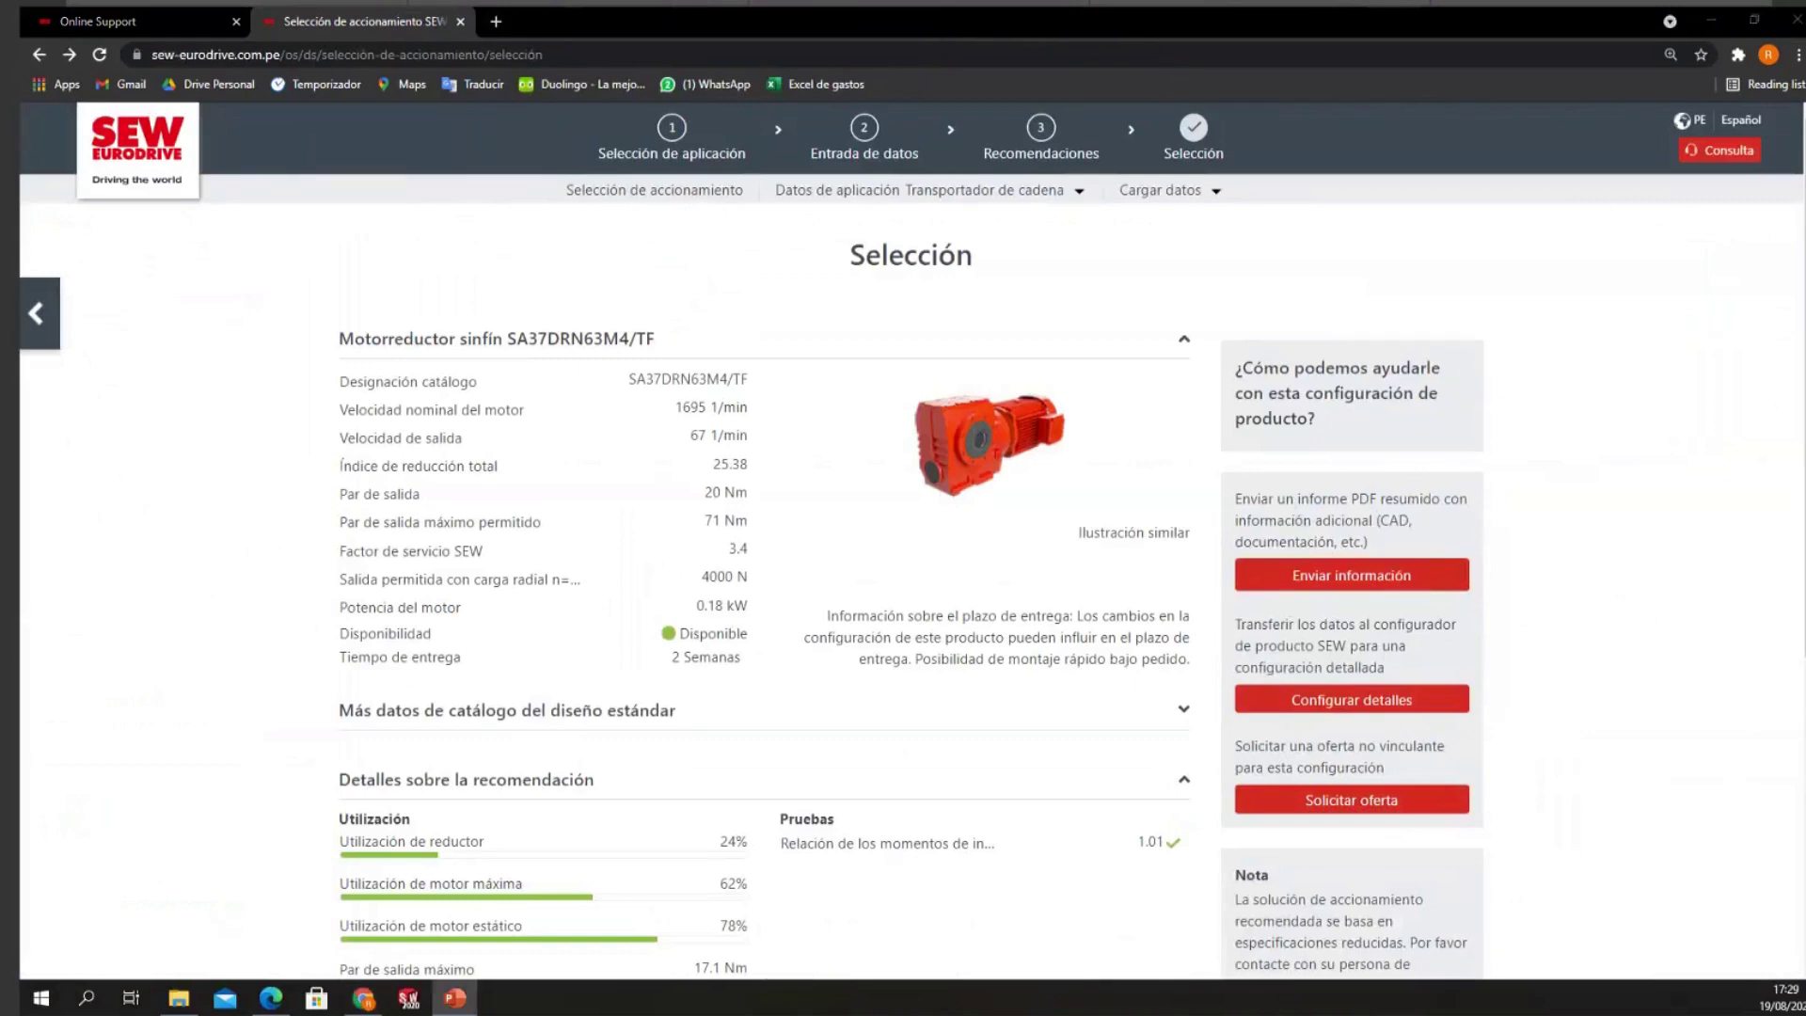
Step: Switch to the PowerPoint presentation and review the slides on preliminary calculations, chain conveyor data entry, the selected drive and possibly overlooked factors
{"action": "left_click", "coordinate": [454, 999]}
{"action": "key", "text": "Right"}
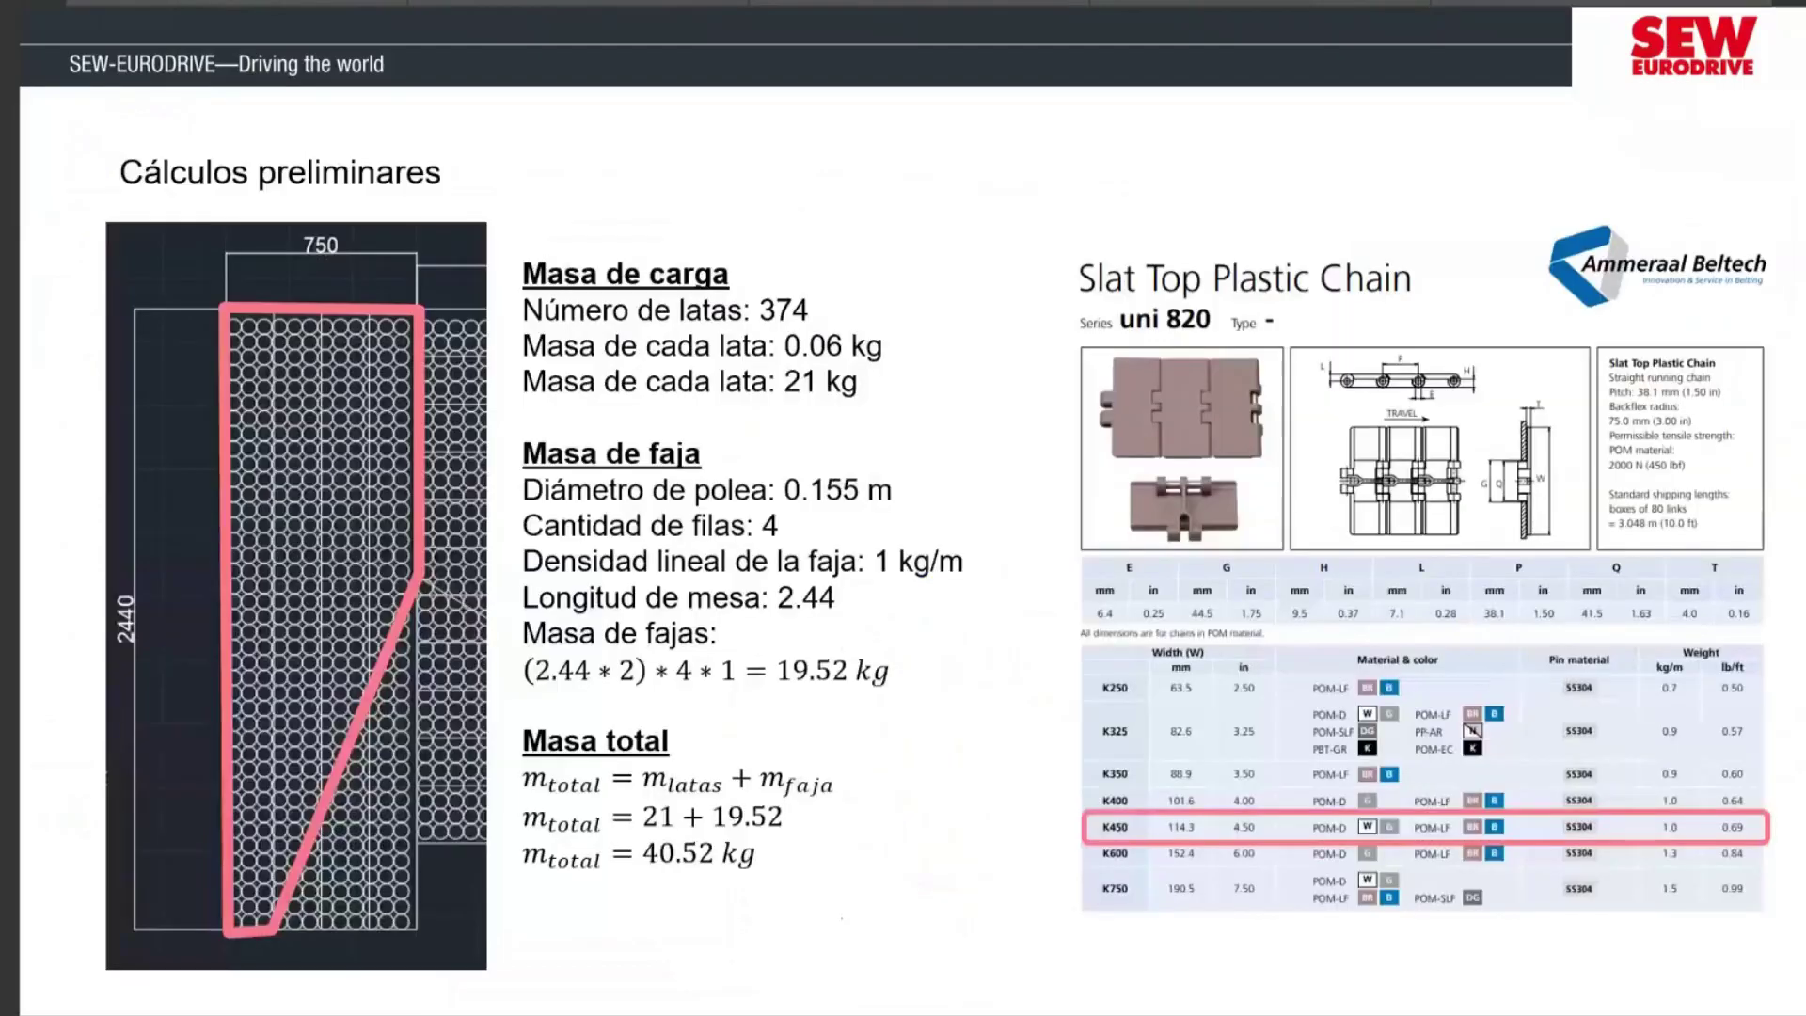
{"action": "key", "text": "Right"}
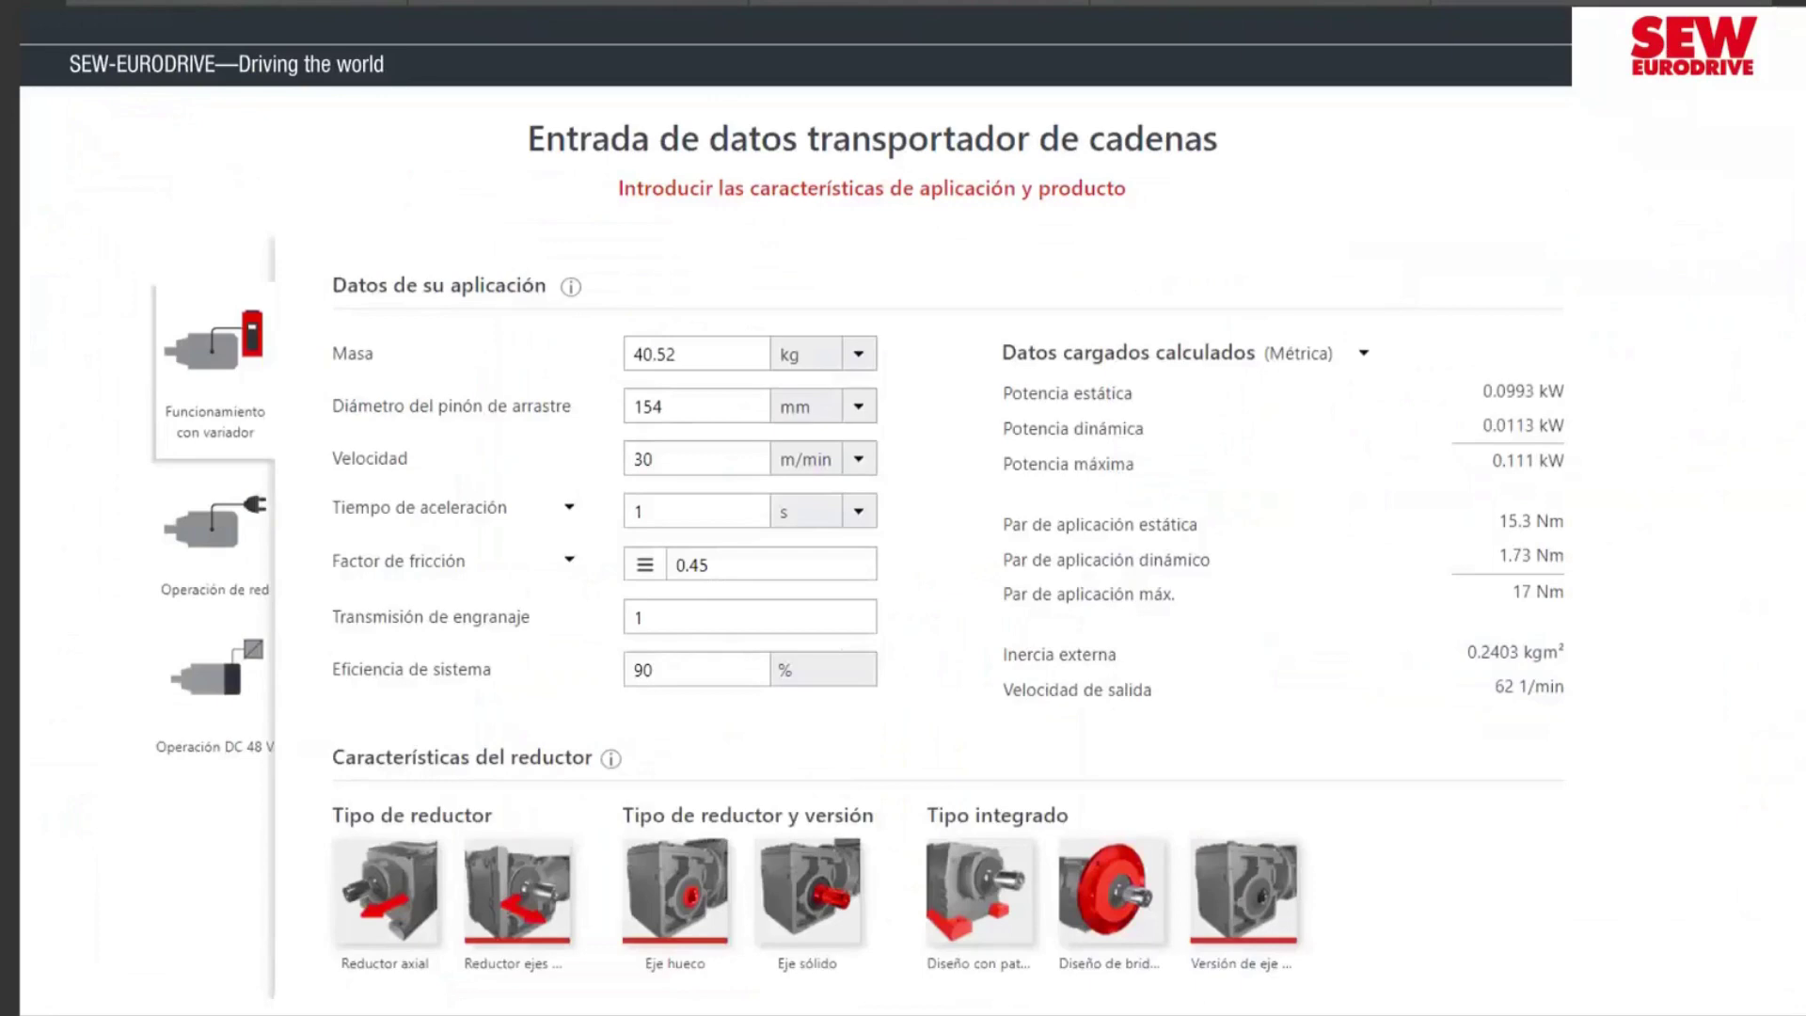
{"action": "key", "text": "Right"}
{"action": "key", "text": "Left"}
{"action": "key", "text": "Left"}
{"action": "key", "text": "Left"}
{"action": "key", "text": "Right"}
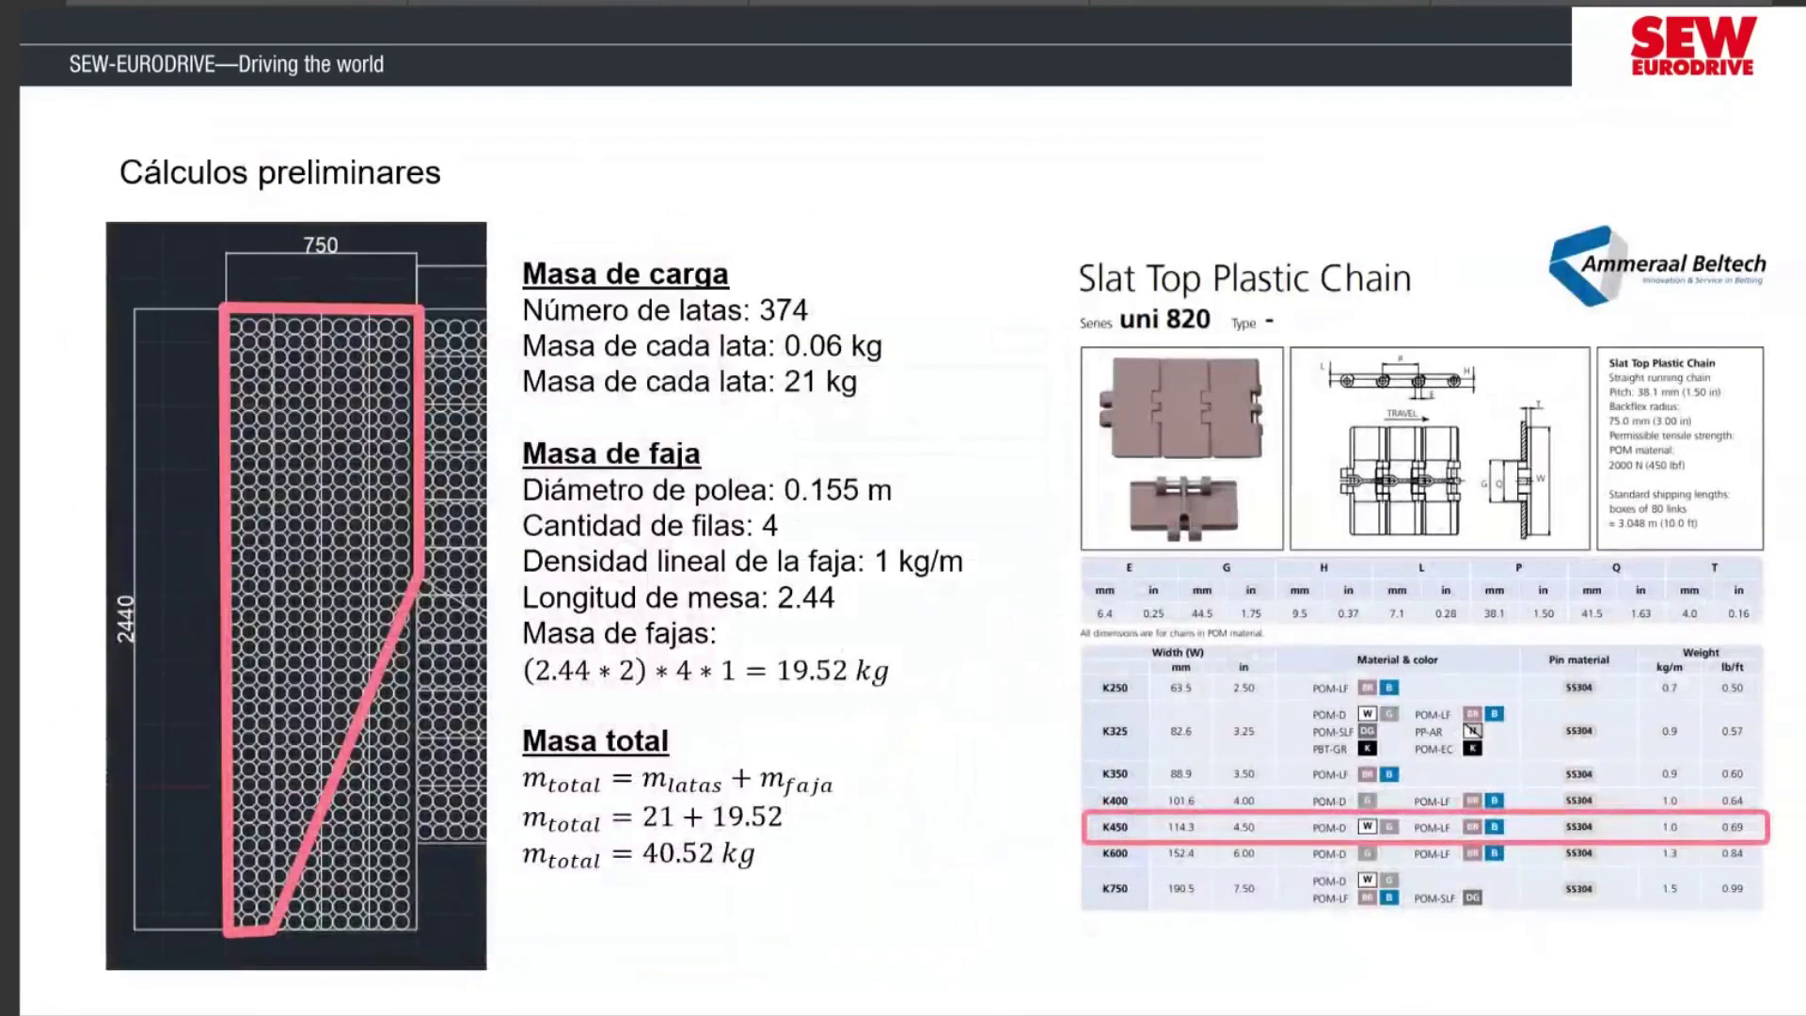
{"action": "key", "text": "Right"}
{"action": "key", "text": "Right"}
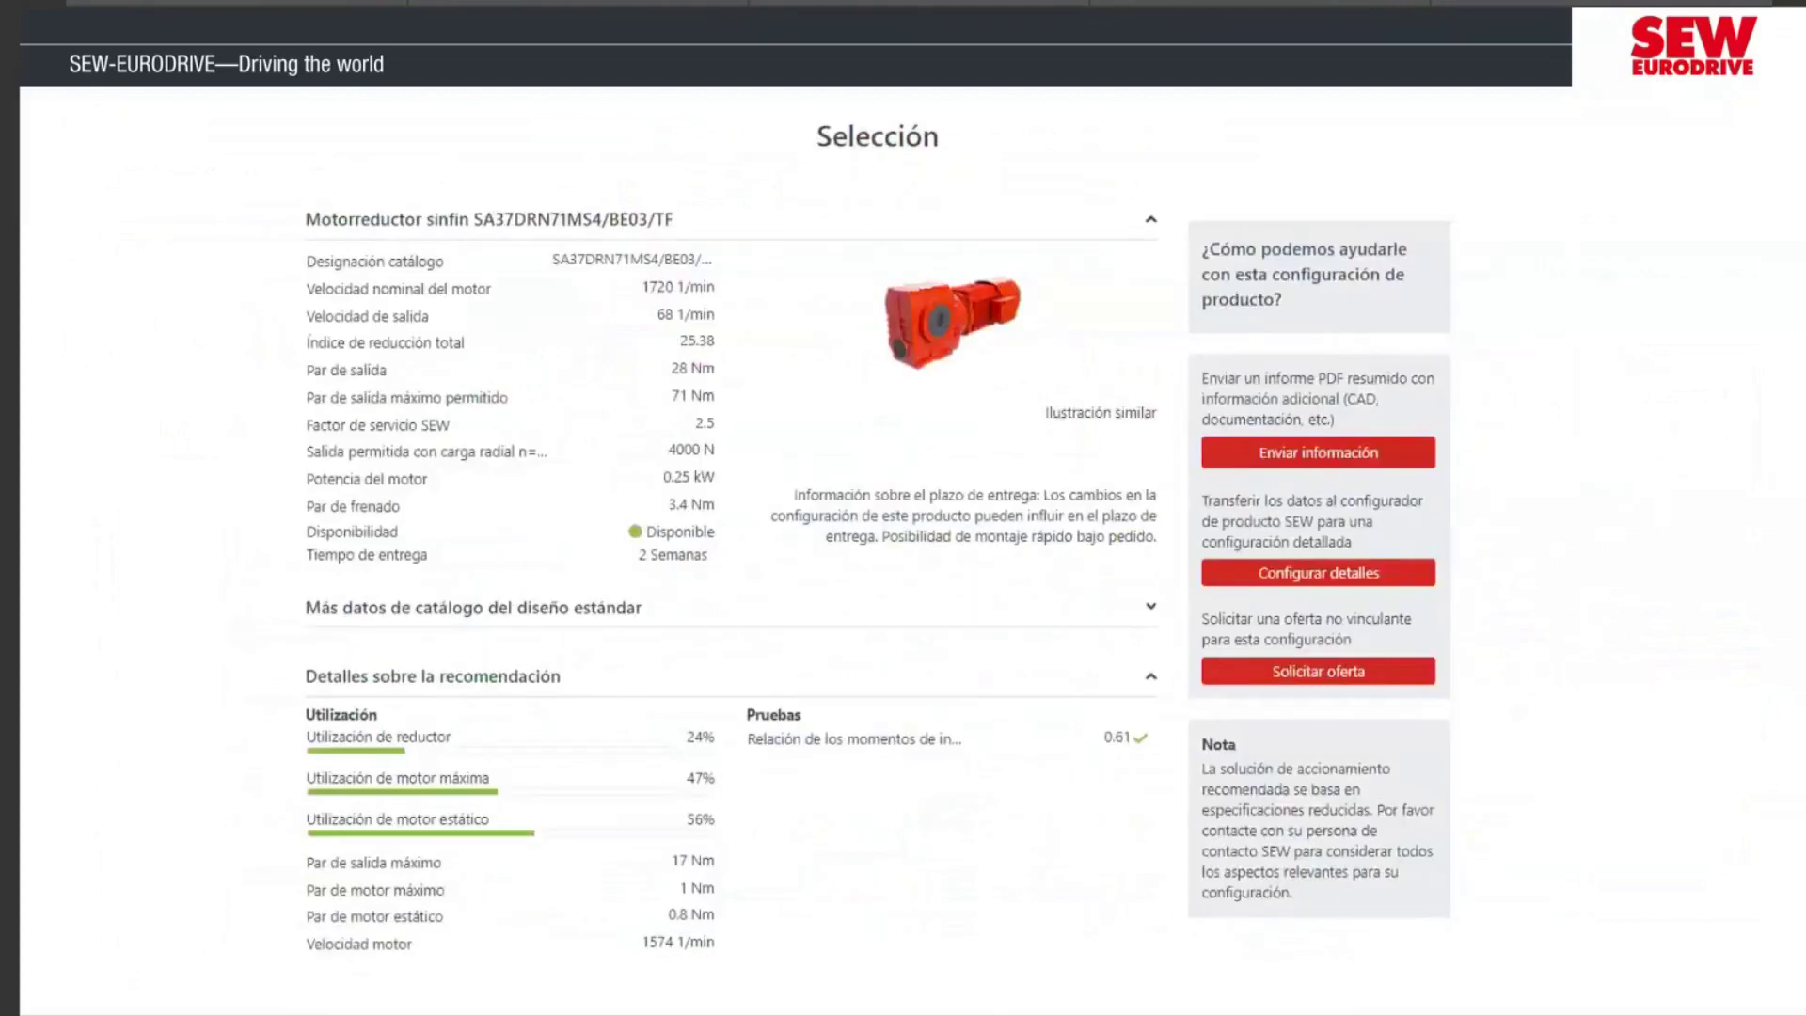
{"action": "key", "text": "Right"}
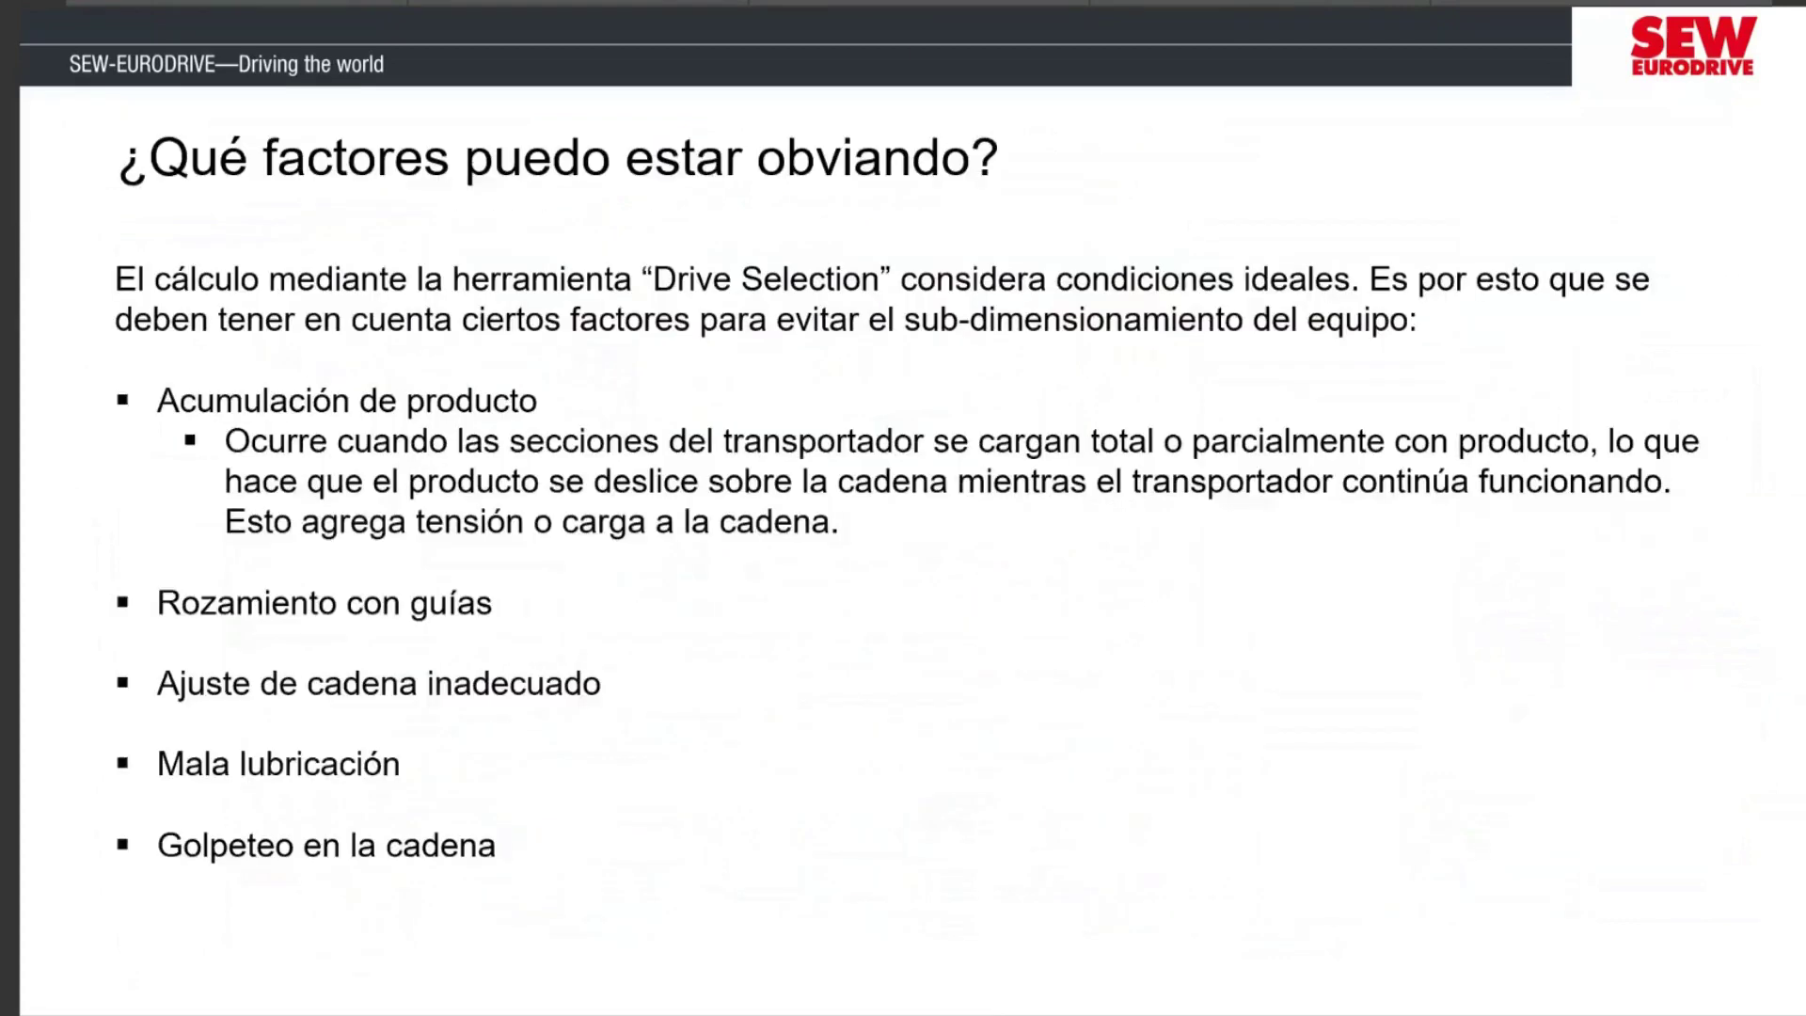
{"action": "key", "text": "Left"}
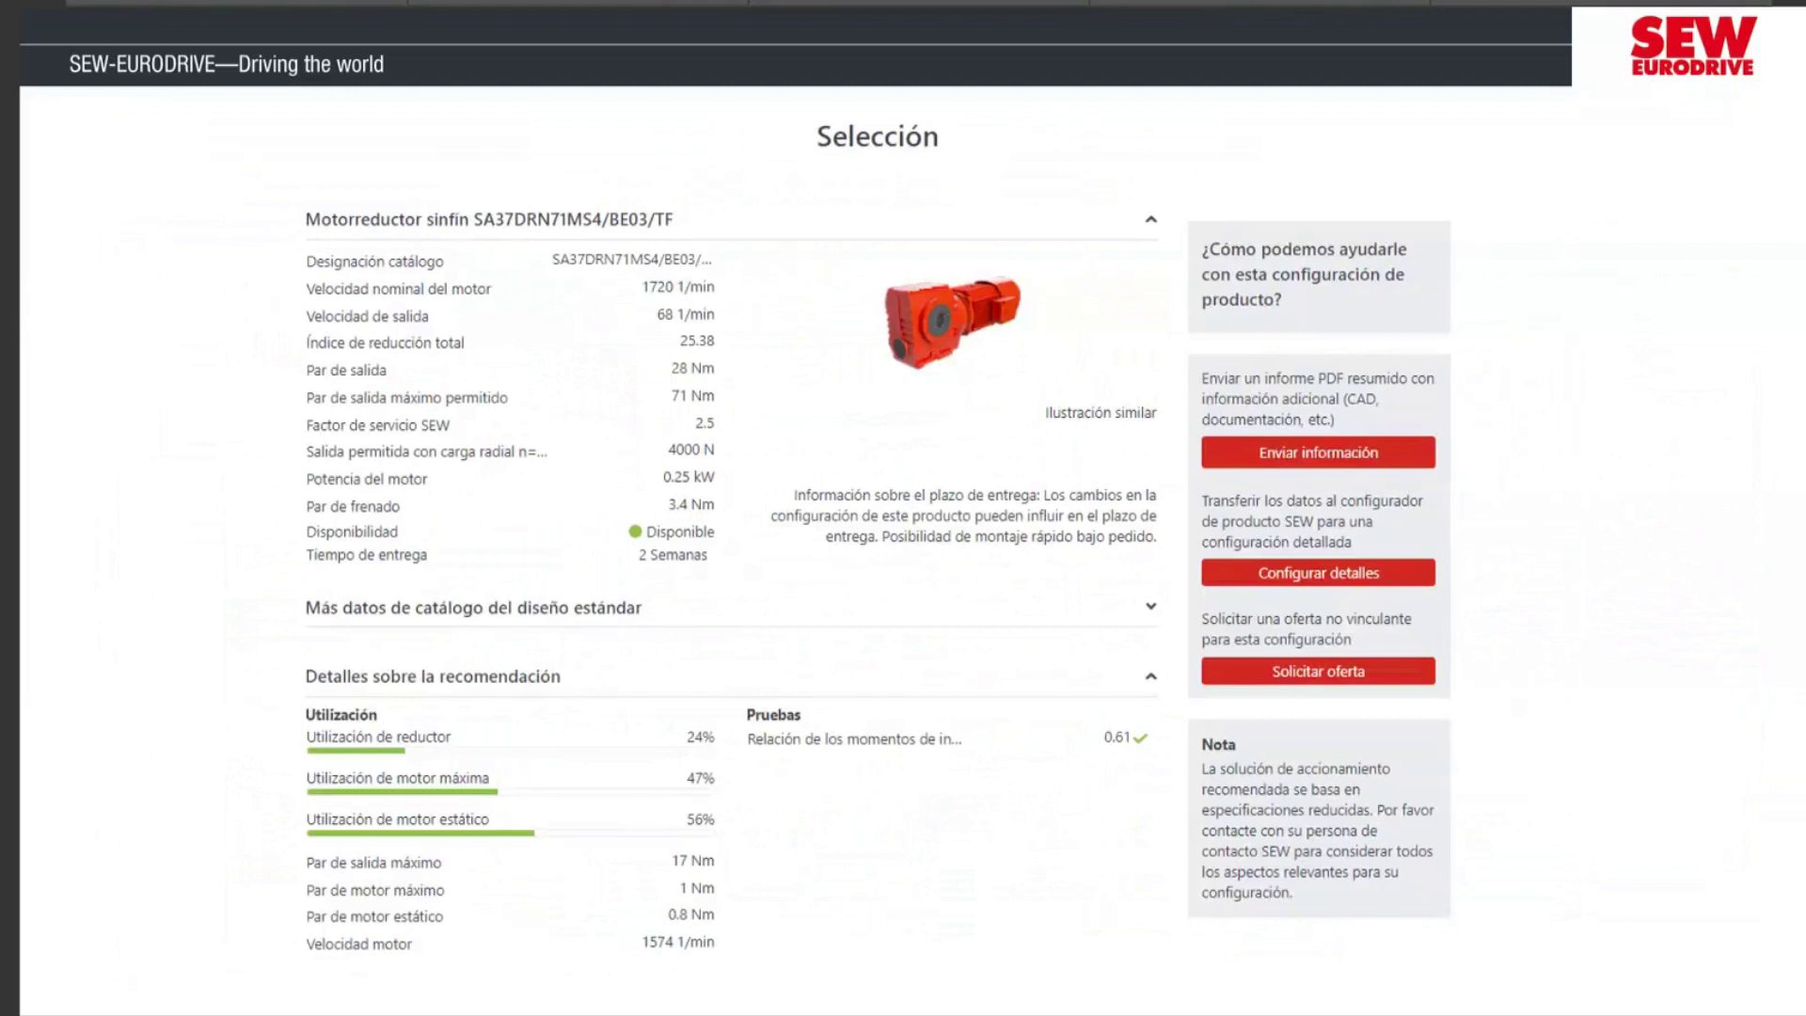
{"action": "key", "text": "Right"}
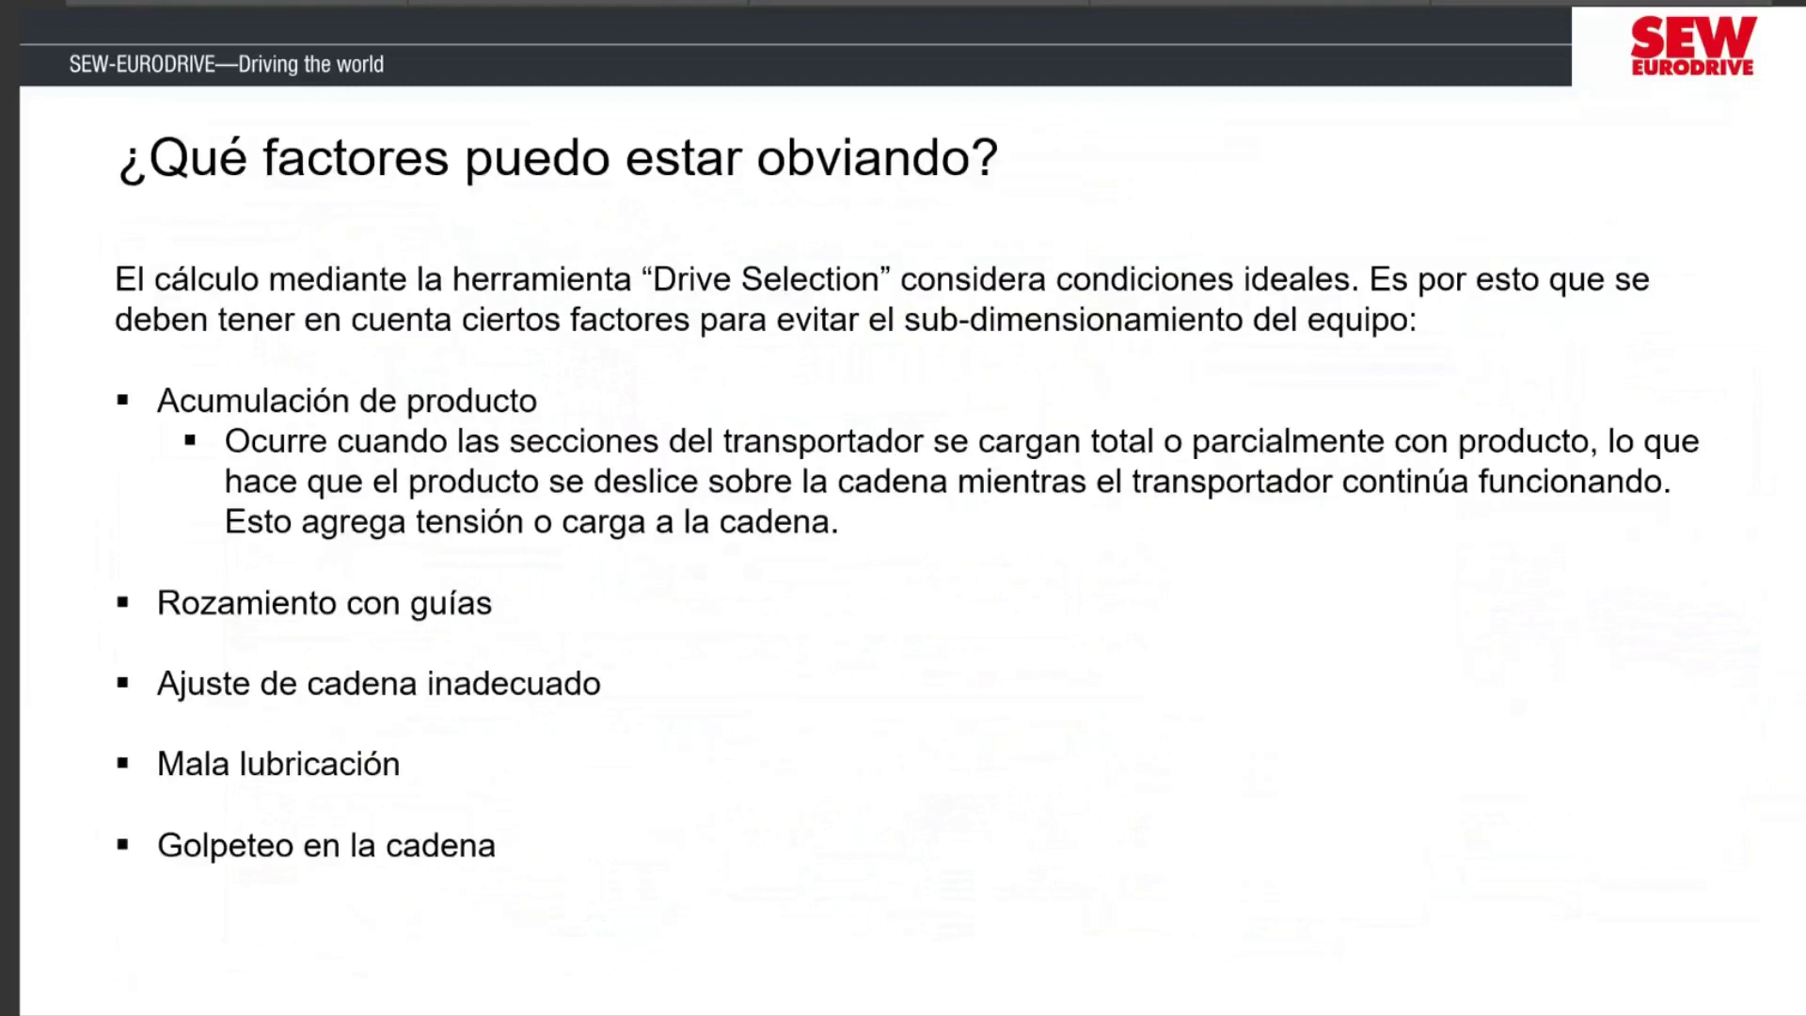
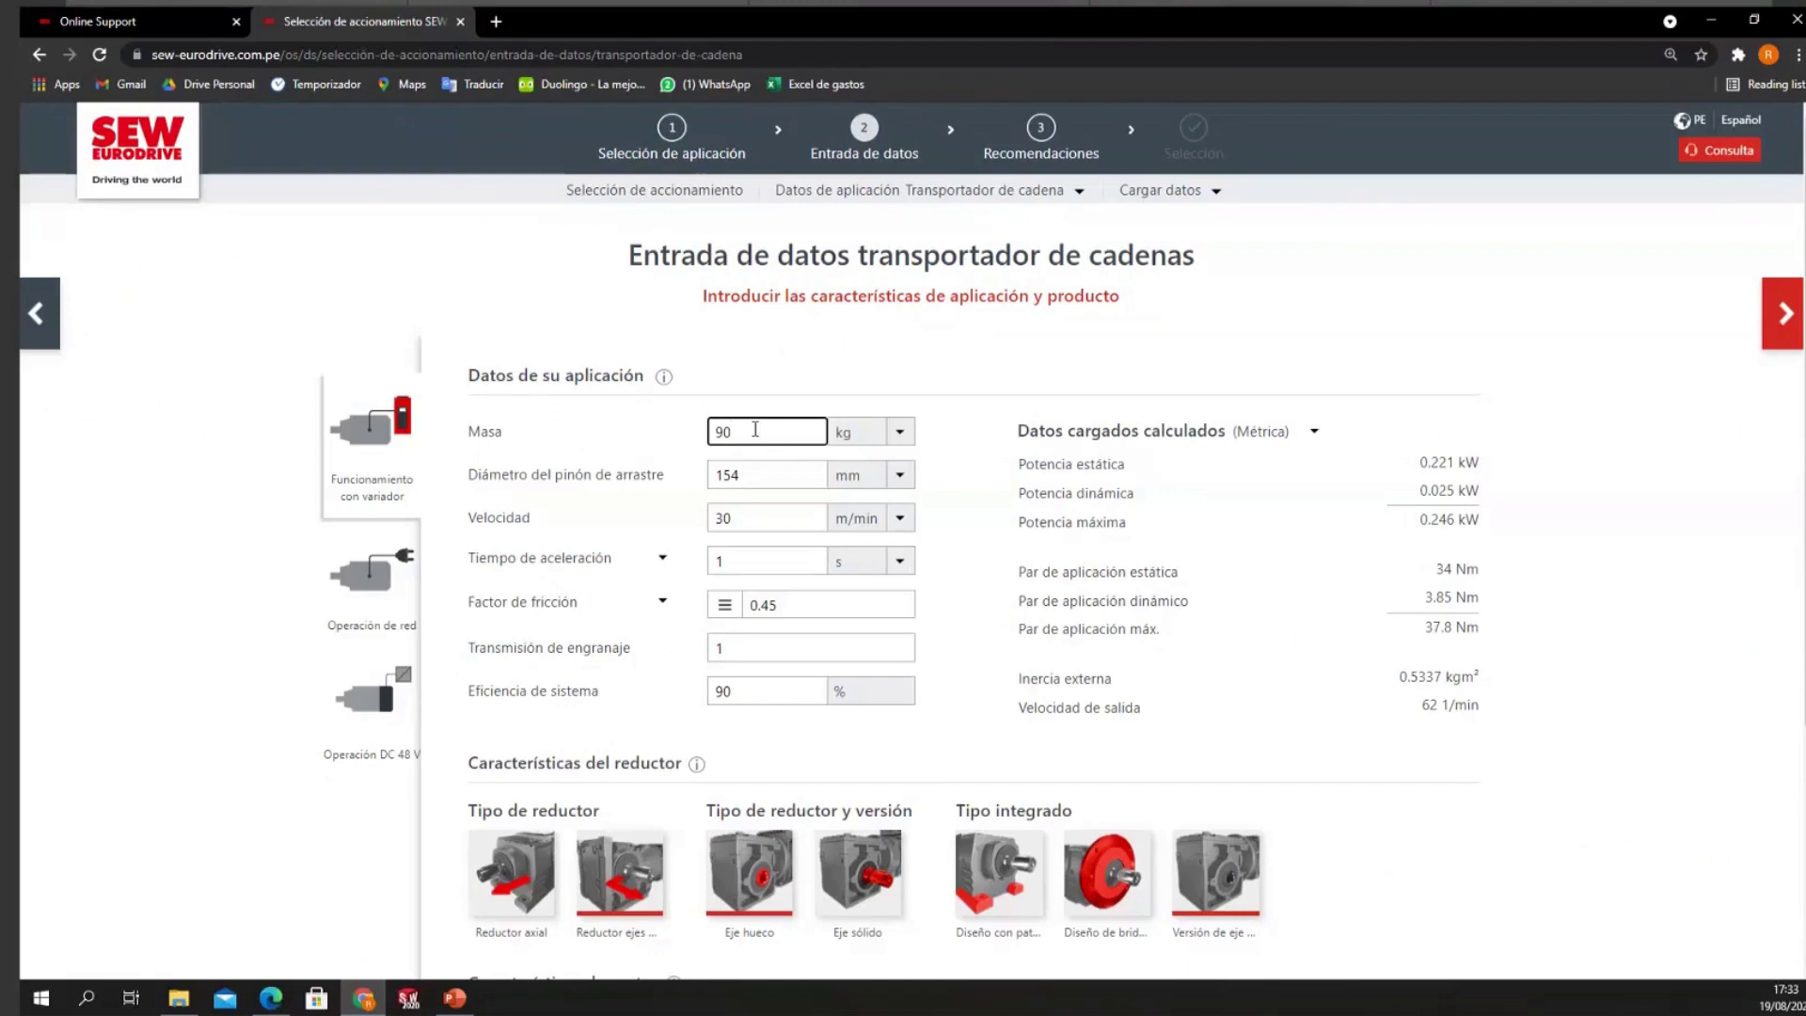
Step: Review the chain conveyor's mass, sprocket diameter, speed, acceleration time and friction factor, and examine the calculated maximum power
{"action": "double_click", "coordinate": [769, 431]}
{"action": "key", "text": "Tab"}
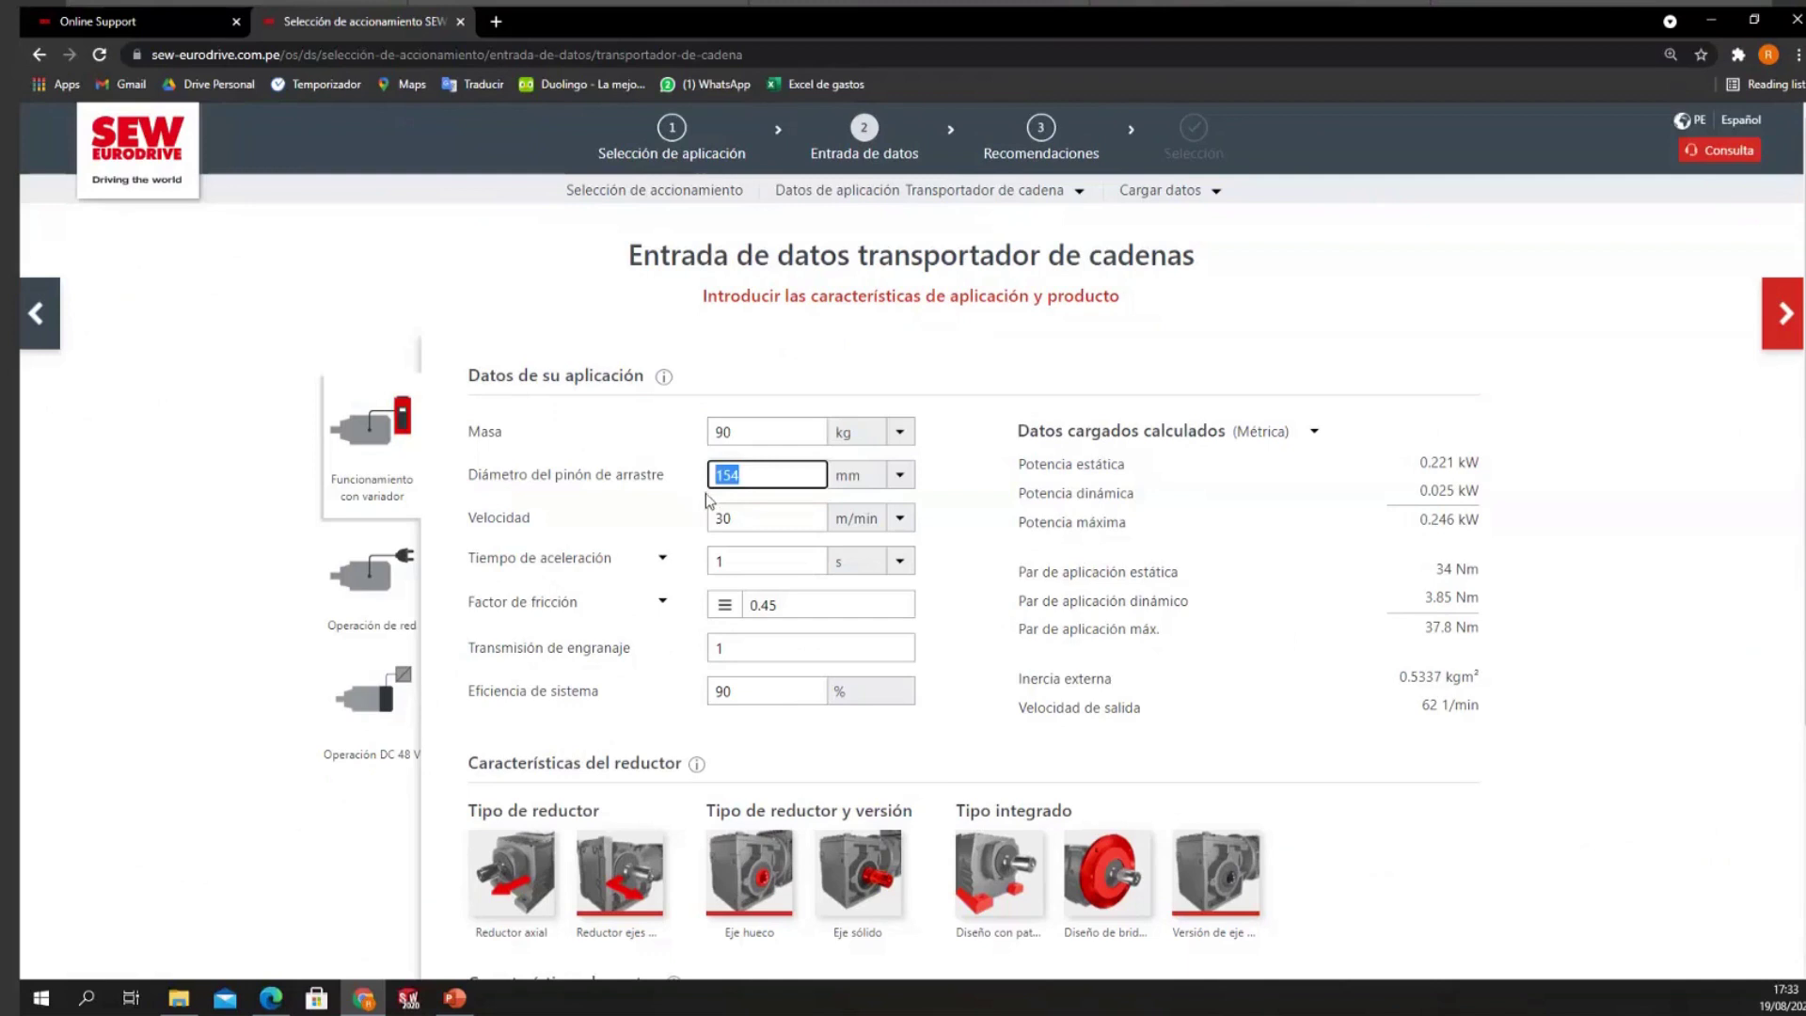
{"action": "key", "text": "Tab"}
{"action": "key", "text": "Tab"}
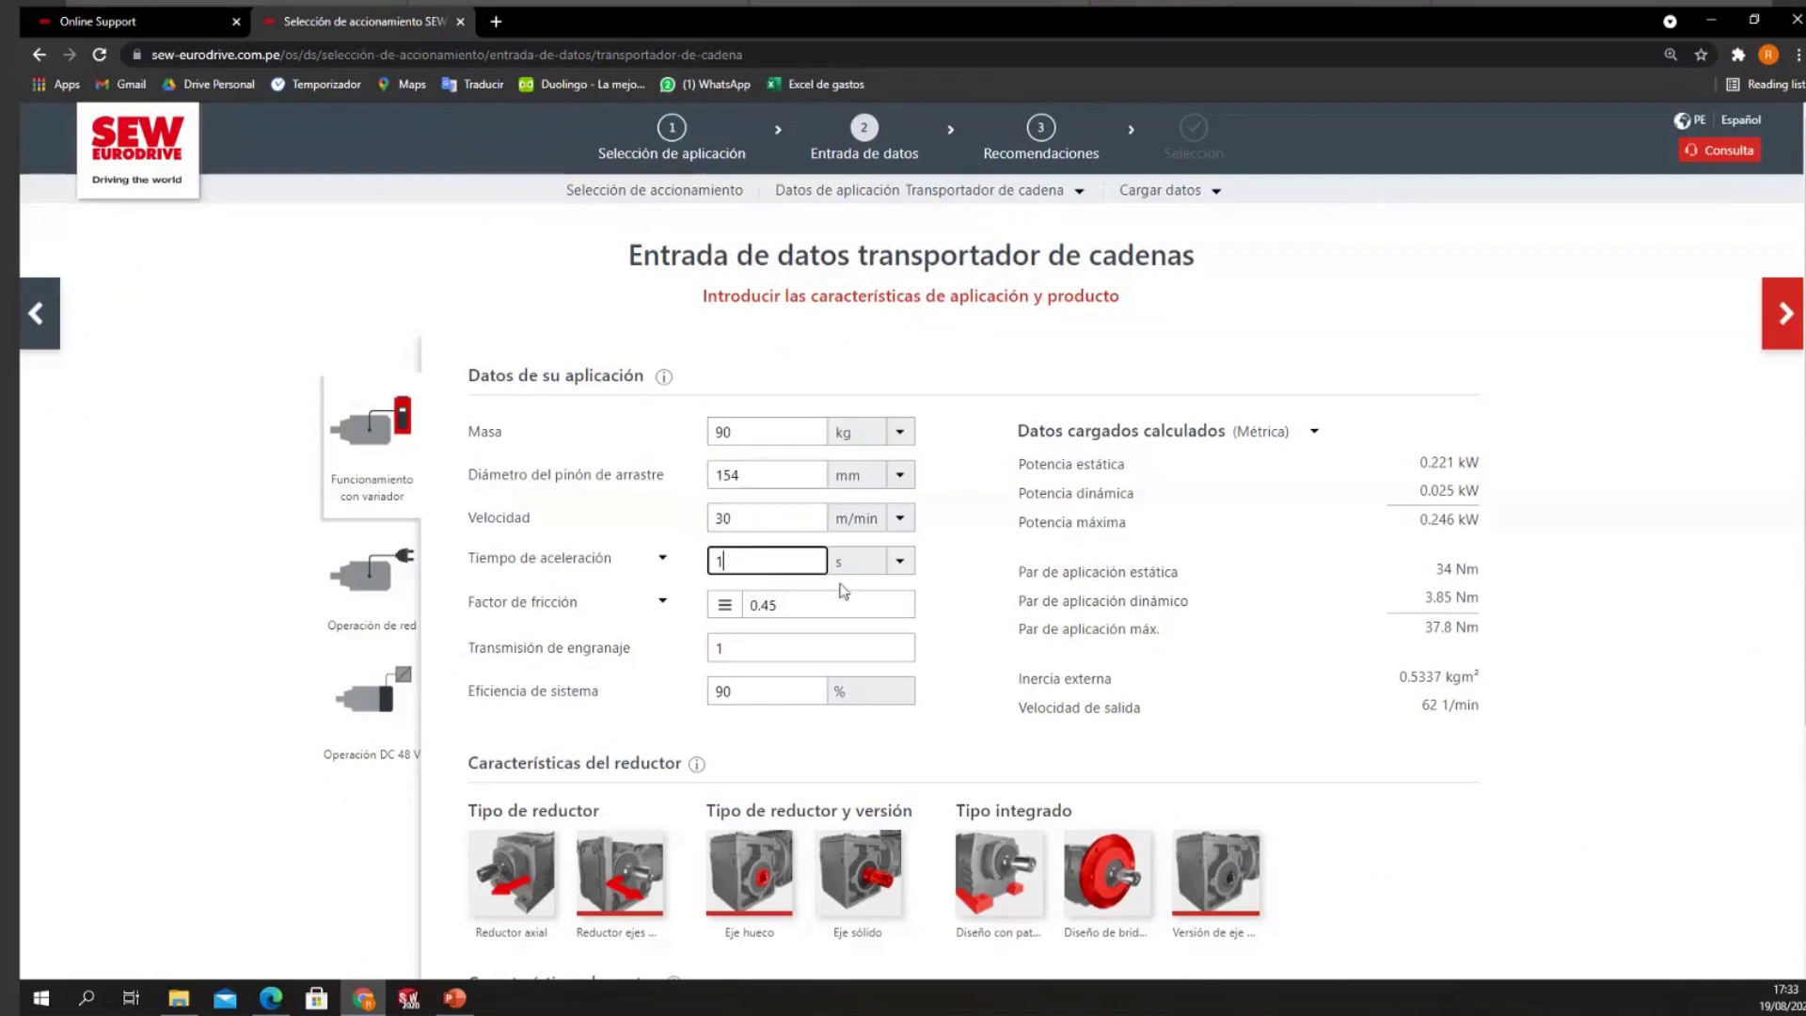
{"action": "left_click_drag", "start_coordinate": [1020, 524], "coordinate": [1483, 520]}
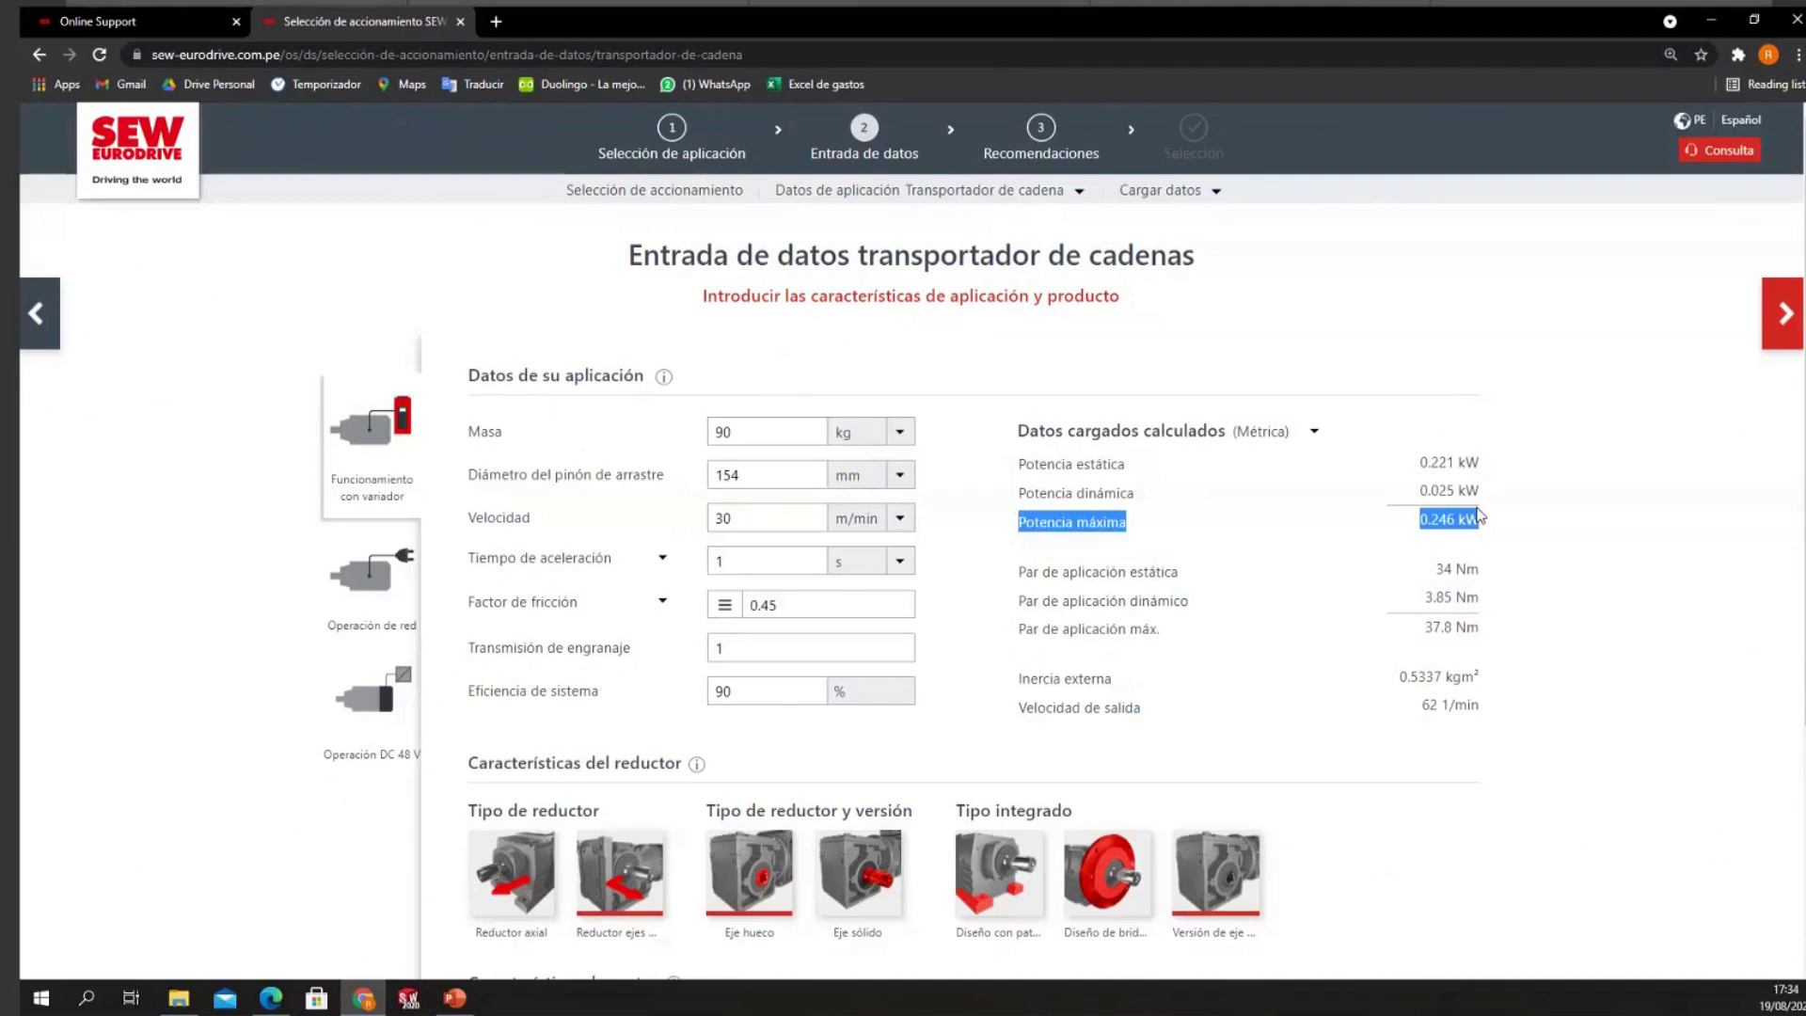
{"action": "left_click", "coordinate": [790, 607]}
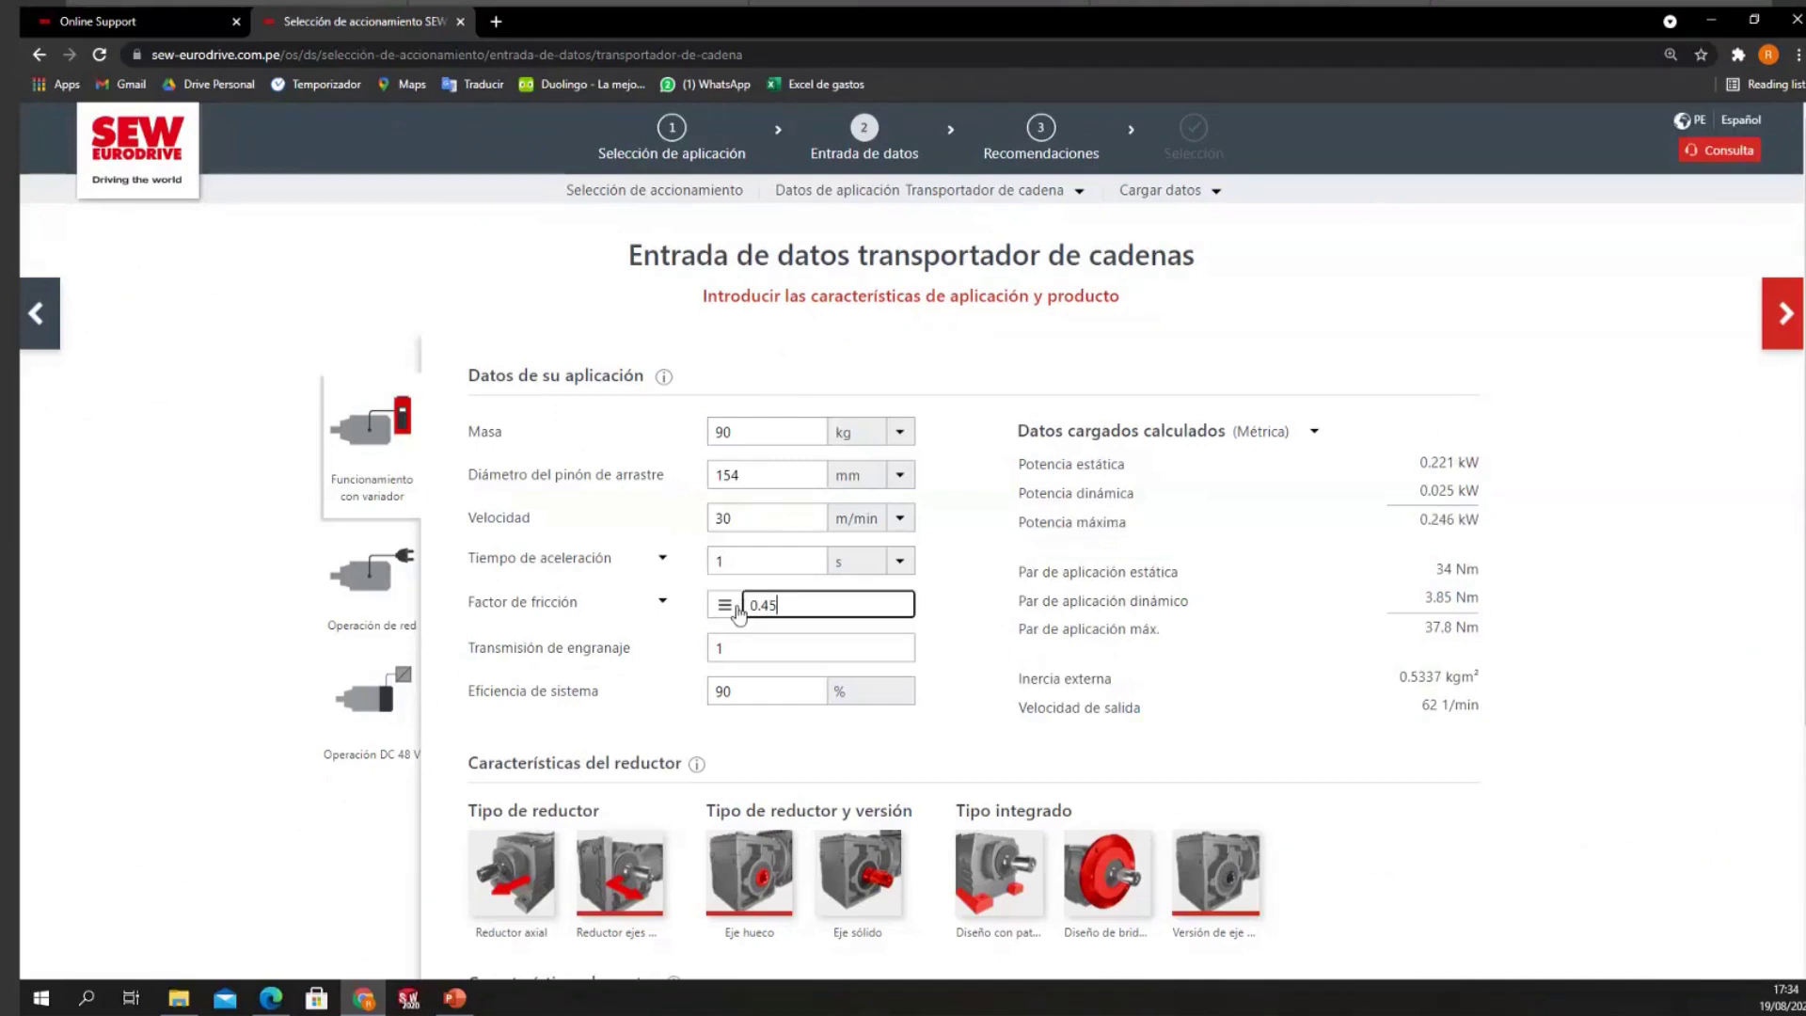
{"action": "key", "text": "ctrl+a"}
{"action": "left_click_drag", "start_coordinate": [1421, 519], "coordinate": [1490, 525]}
{"action": "left_click", "coordinate": [1451, 522]}
{"action": "triple_click", "coordinate": [1452, 522]}
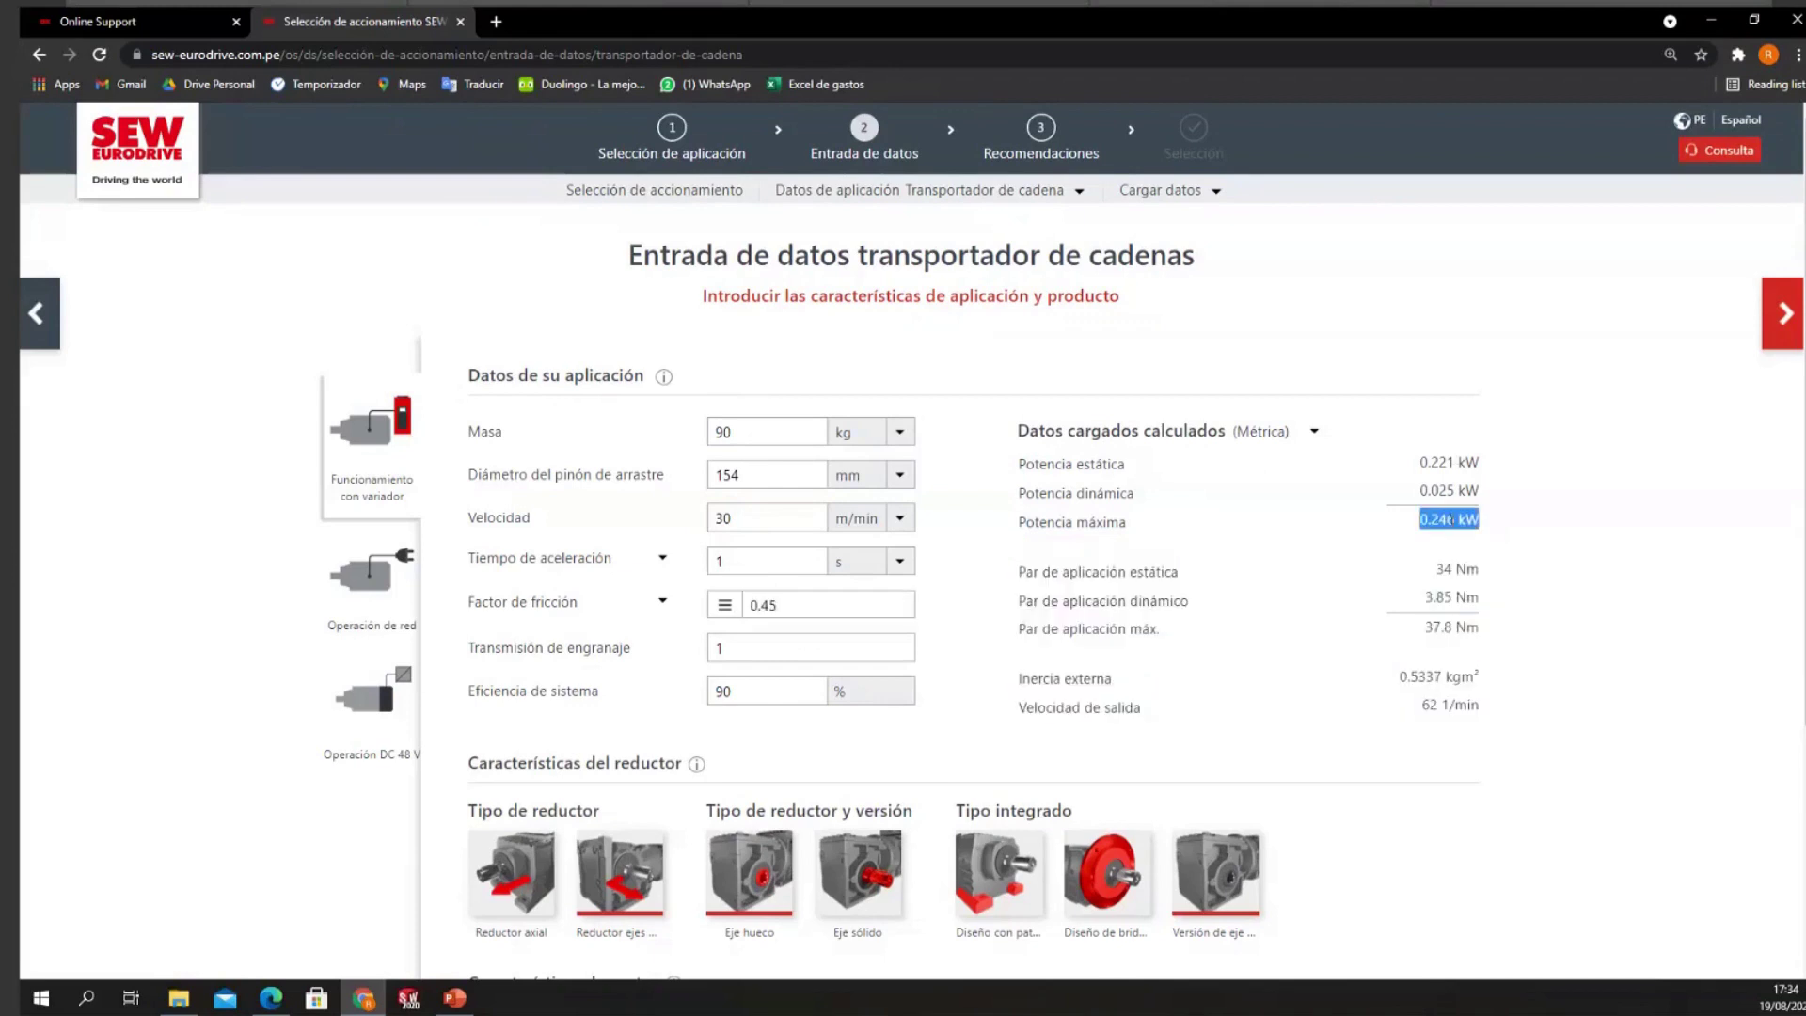
Step: Raise the chain conveyor's friction factor through trial values to 0.97
{"action": "double_click", "coordinate": [755, 607]}
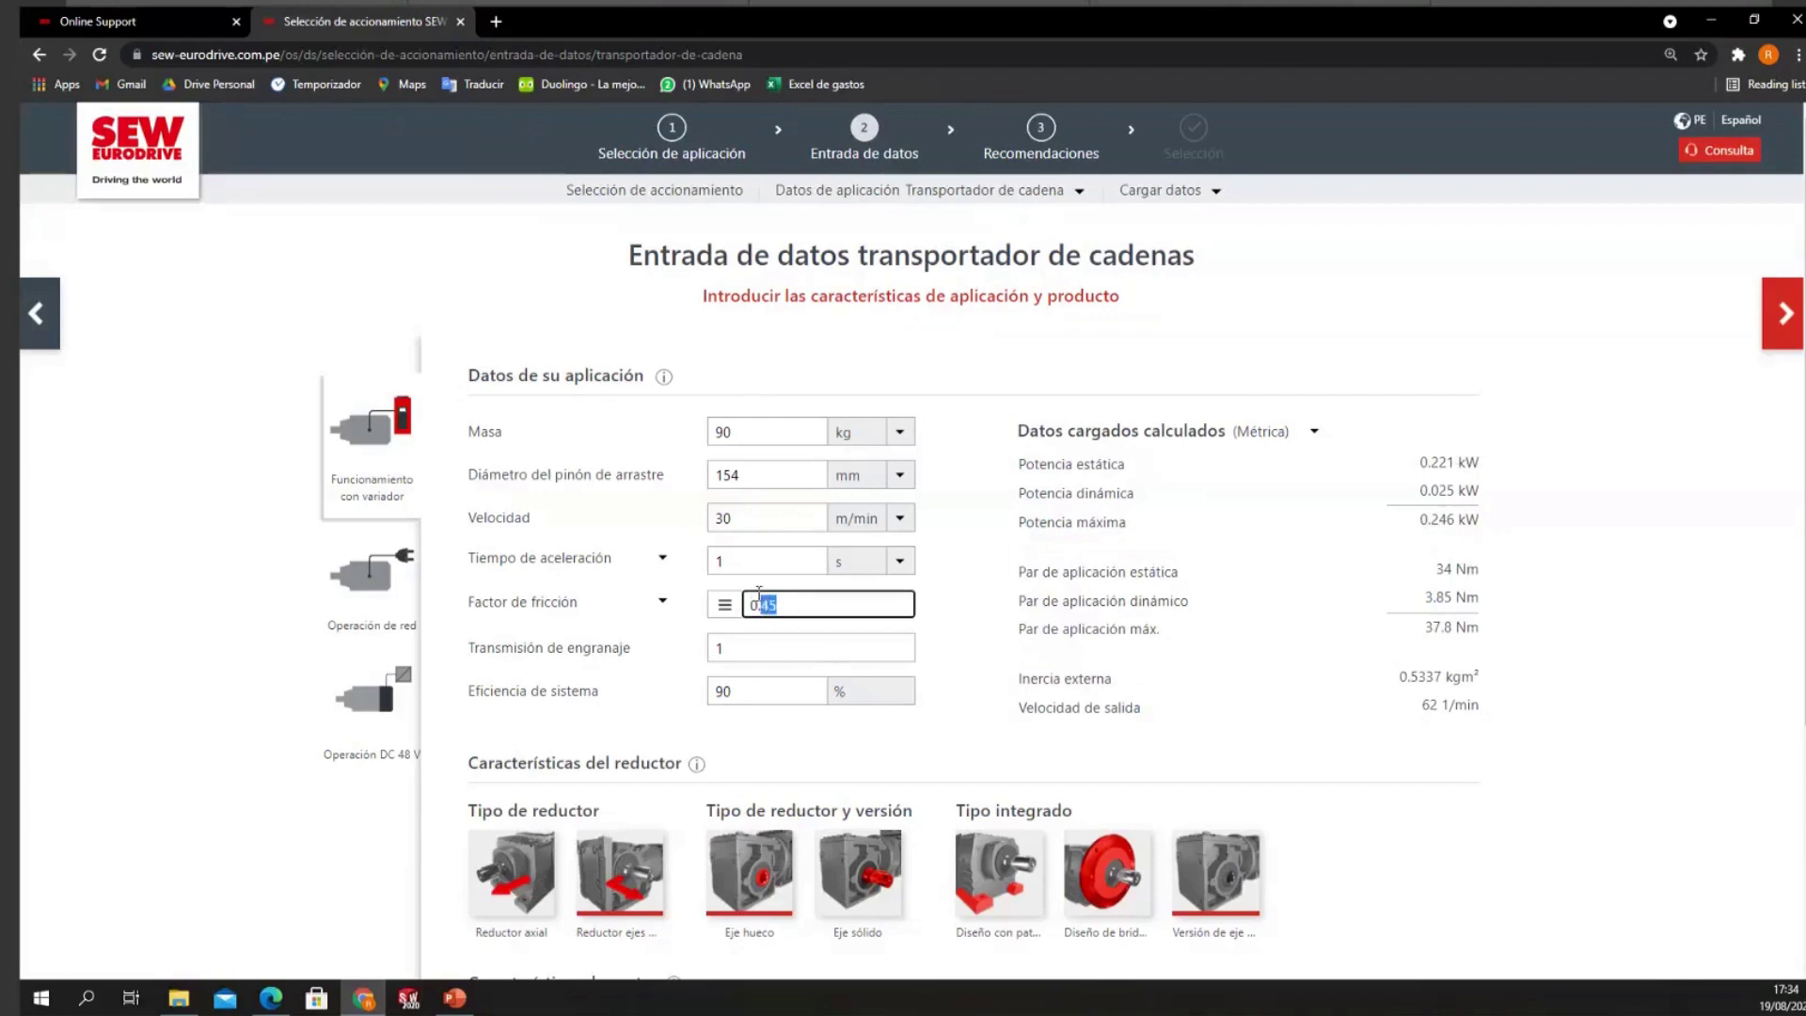
{"action": "type", "text": "92"}
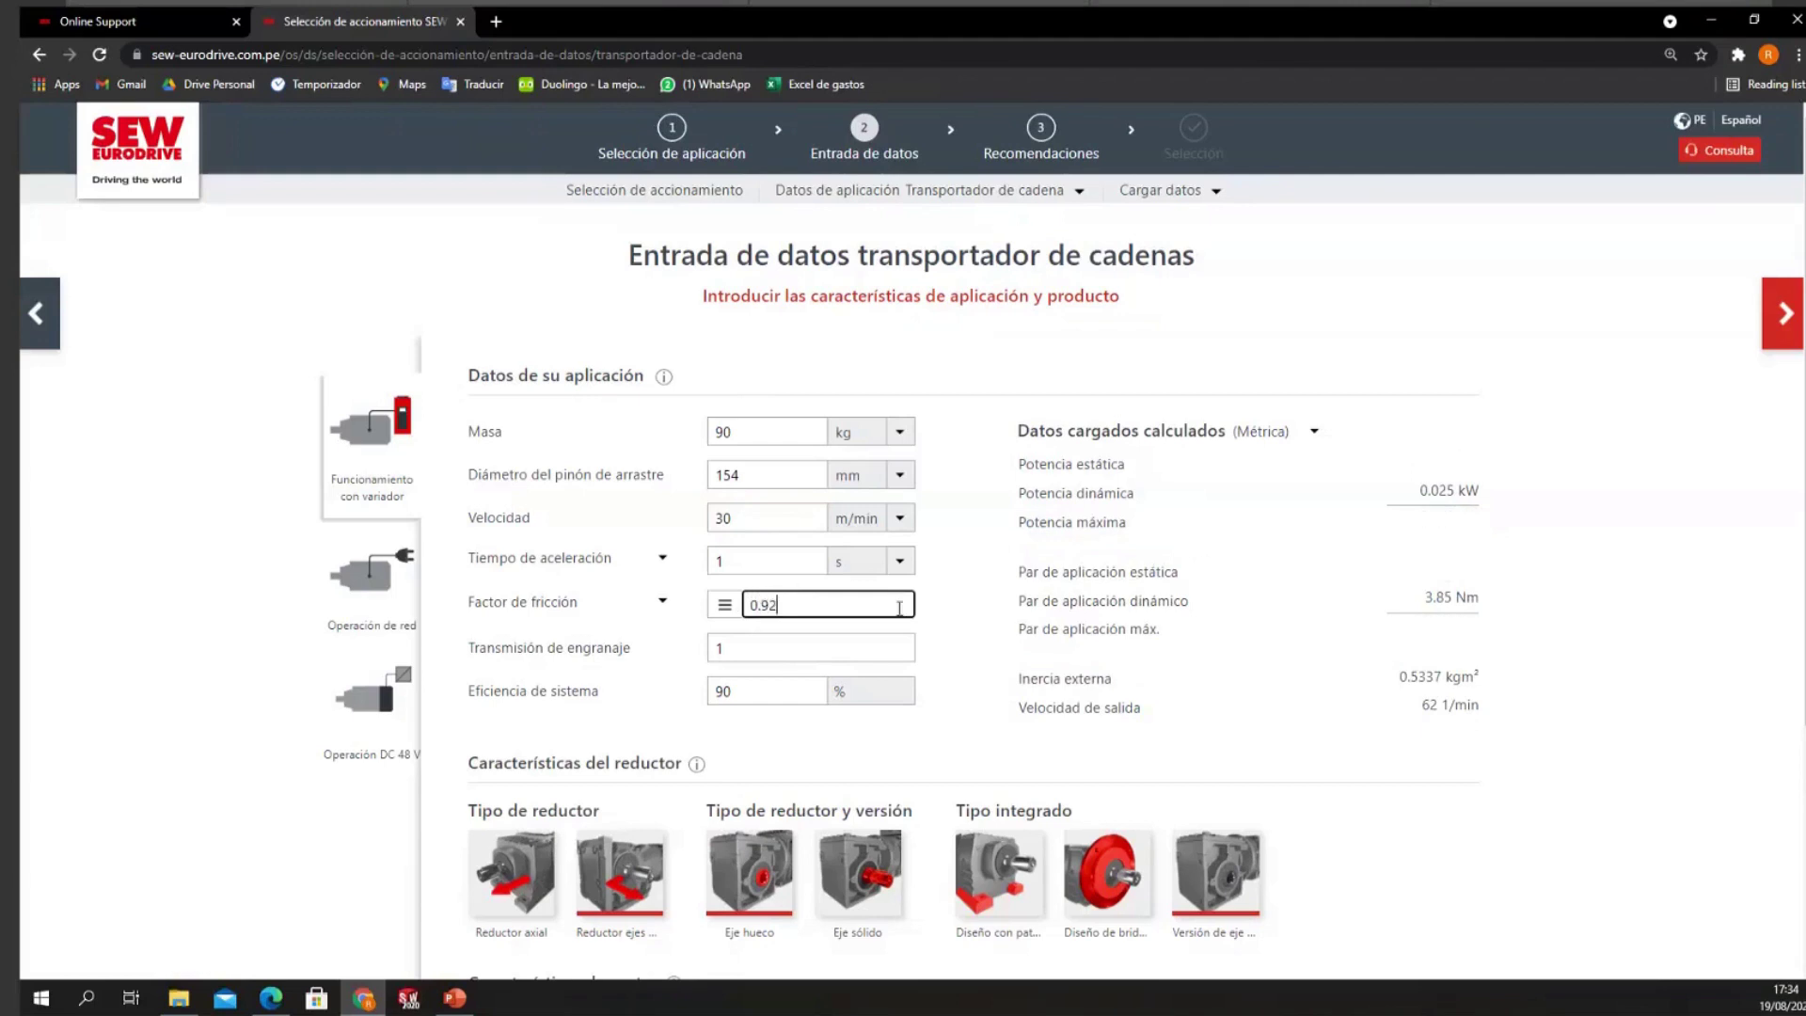
{"action": "key", "text": "BackSpace"}
{"action": "type", "text": "5"}
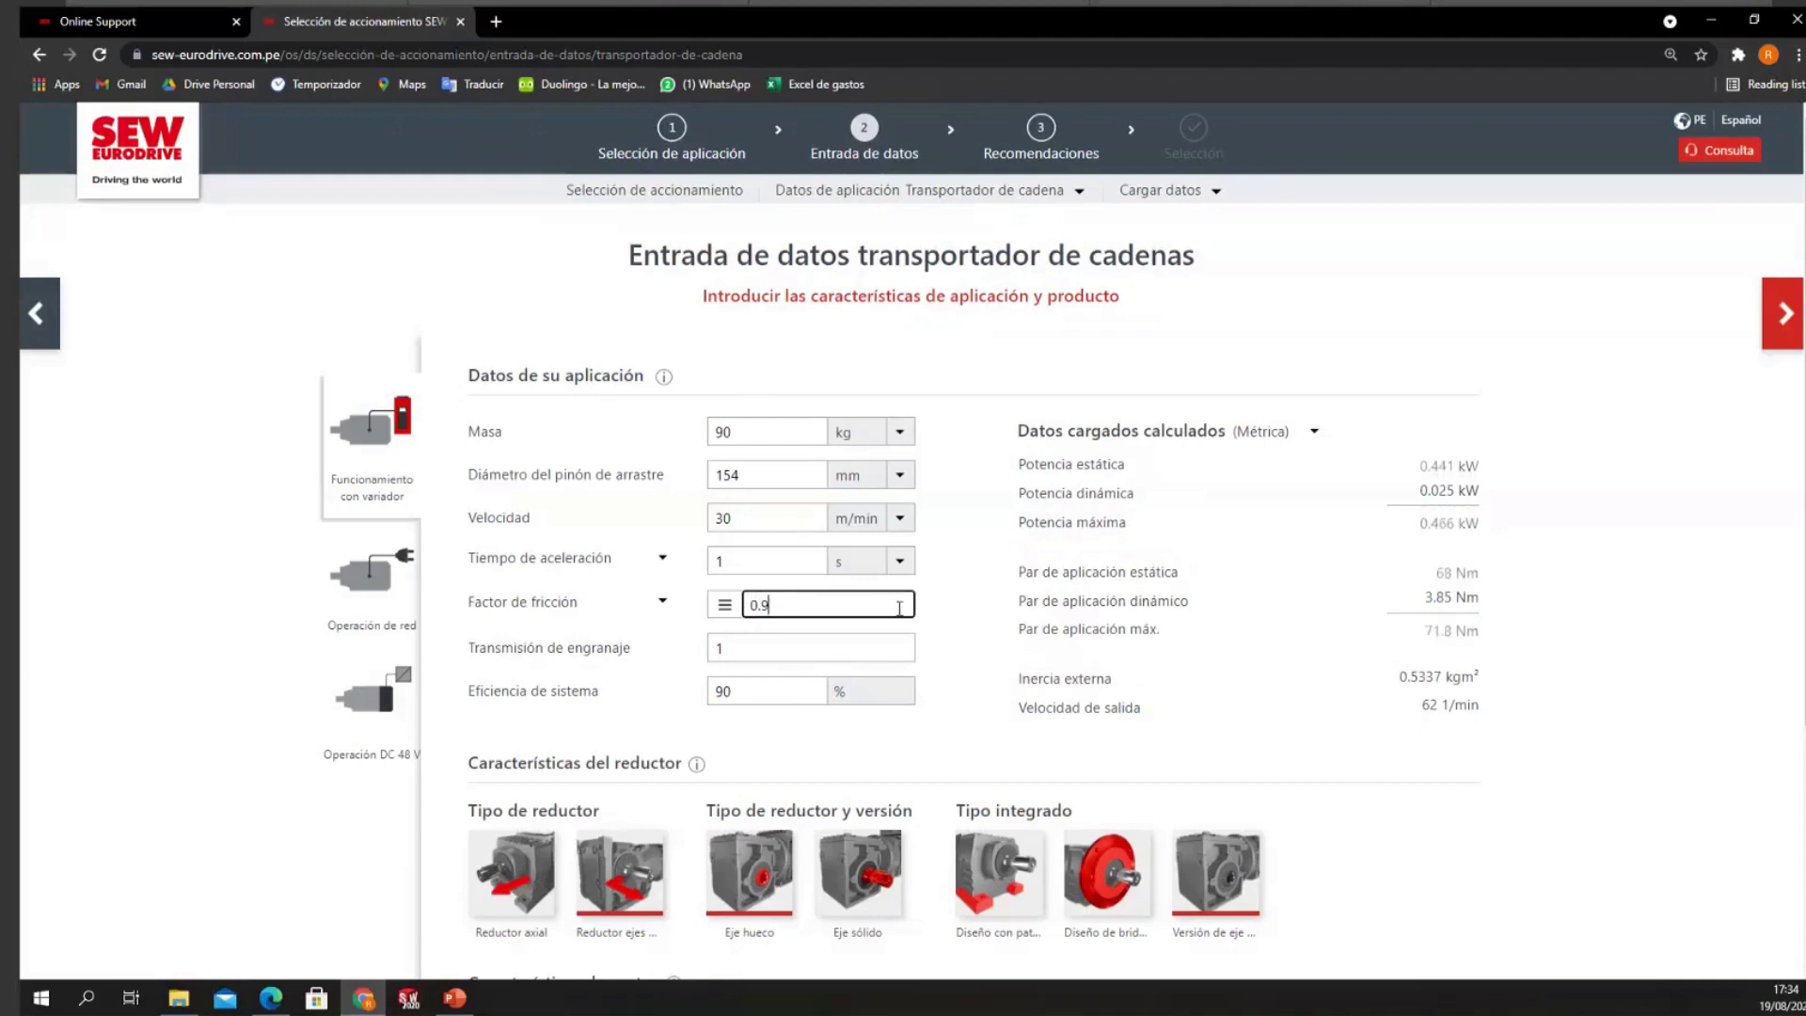
{"action": "key", "text": "BackSpace"}
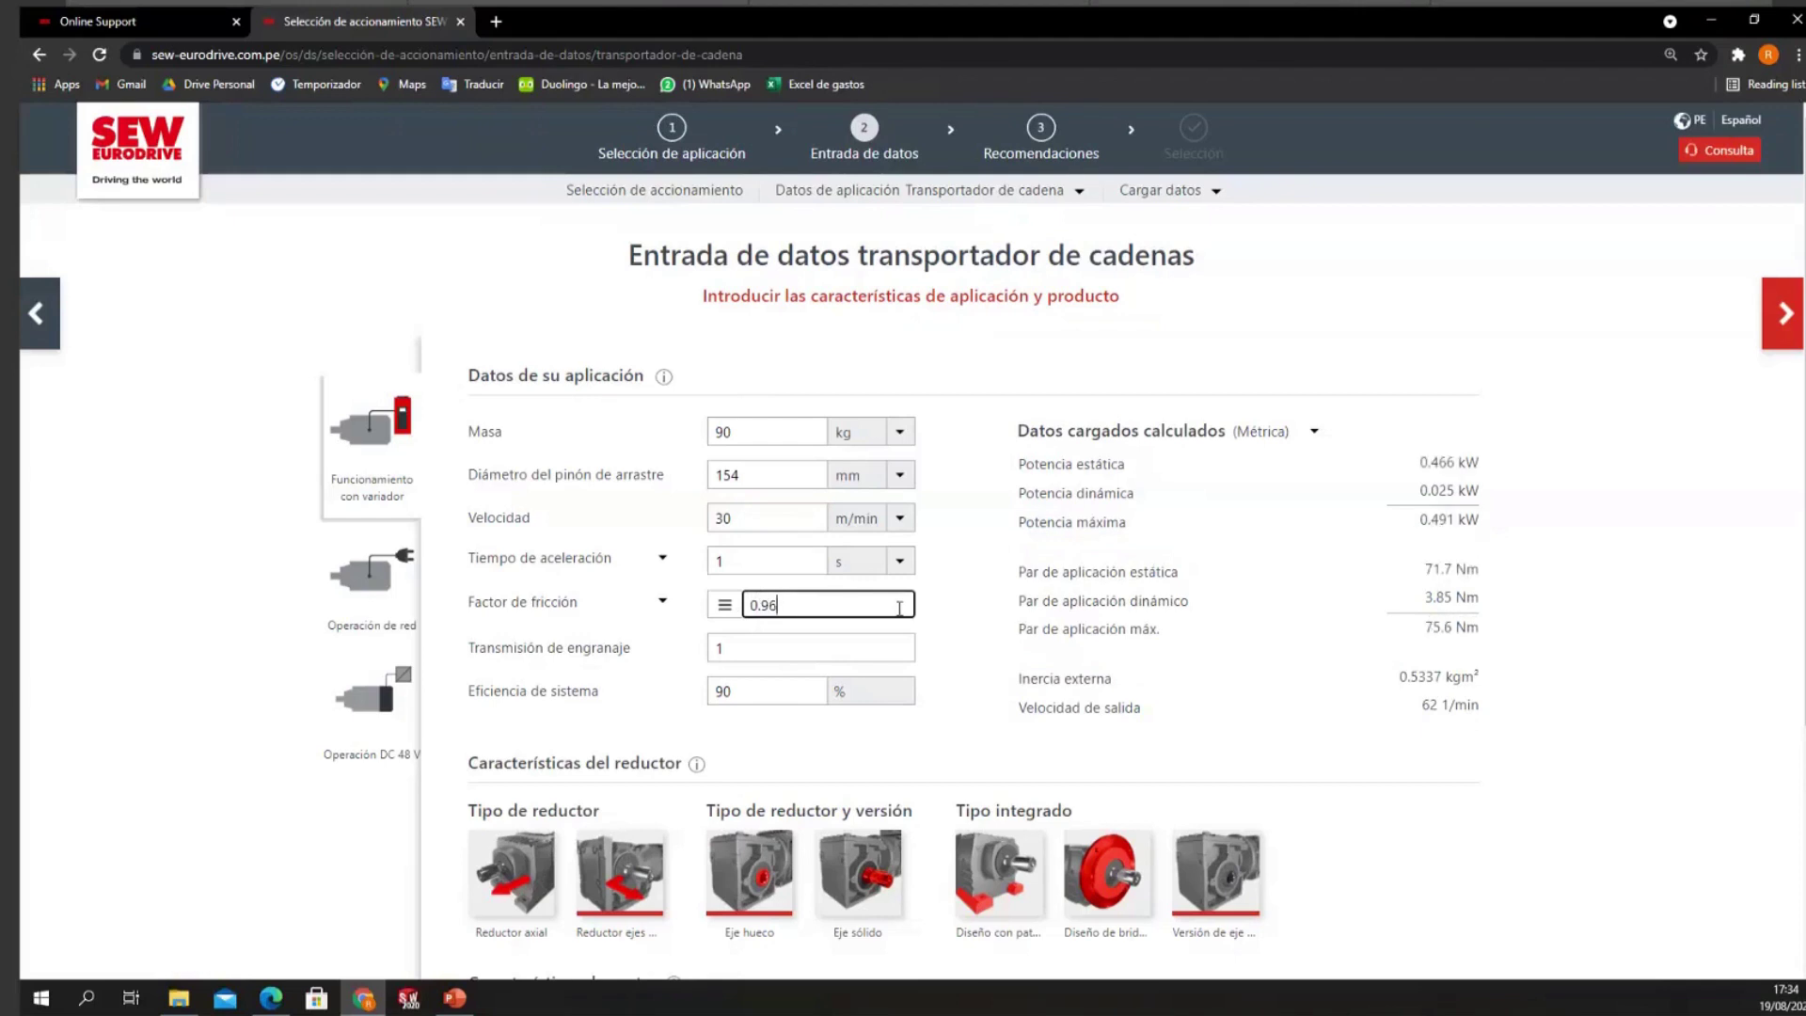
{"action": "type", "text": "7"}
Step: Check the application data from mass through friction factor and system efficiency against the calculated maximum power
{"action": "double_click", "coordinate": [748, 608]}
{"action": "left_click", "coordinate": [786, 430]}
{"action": "left_click", "coordinate": [745, 474]}
{"action": "left_click", "coordinate": [727, 515]}
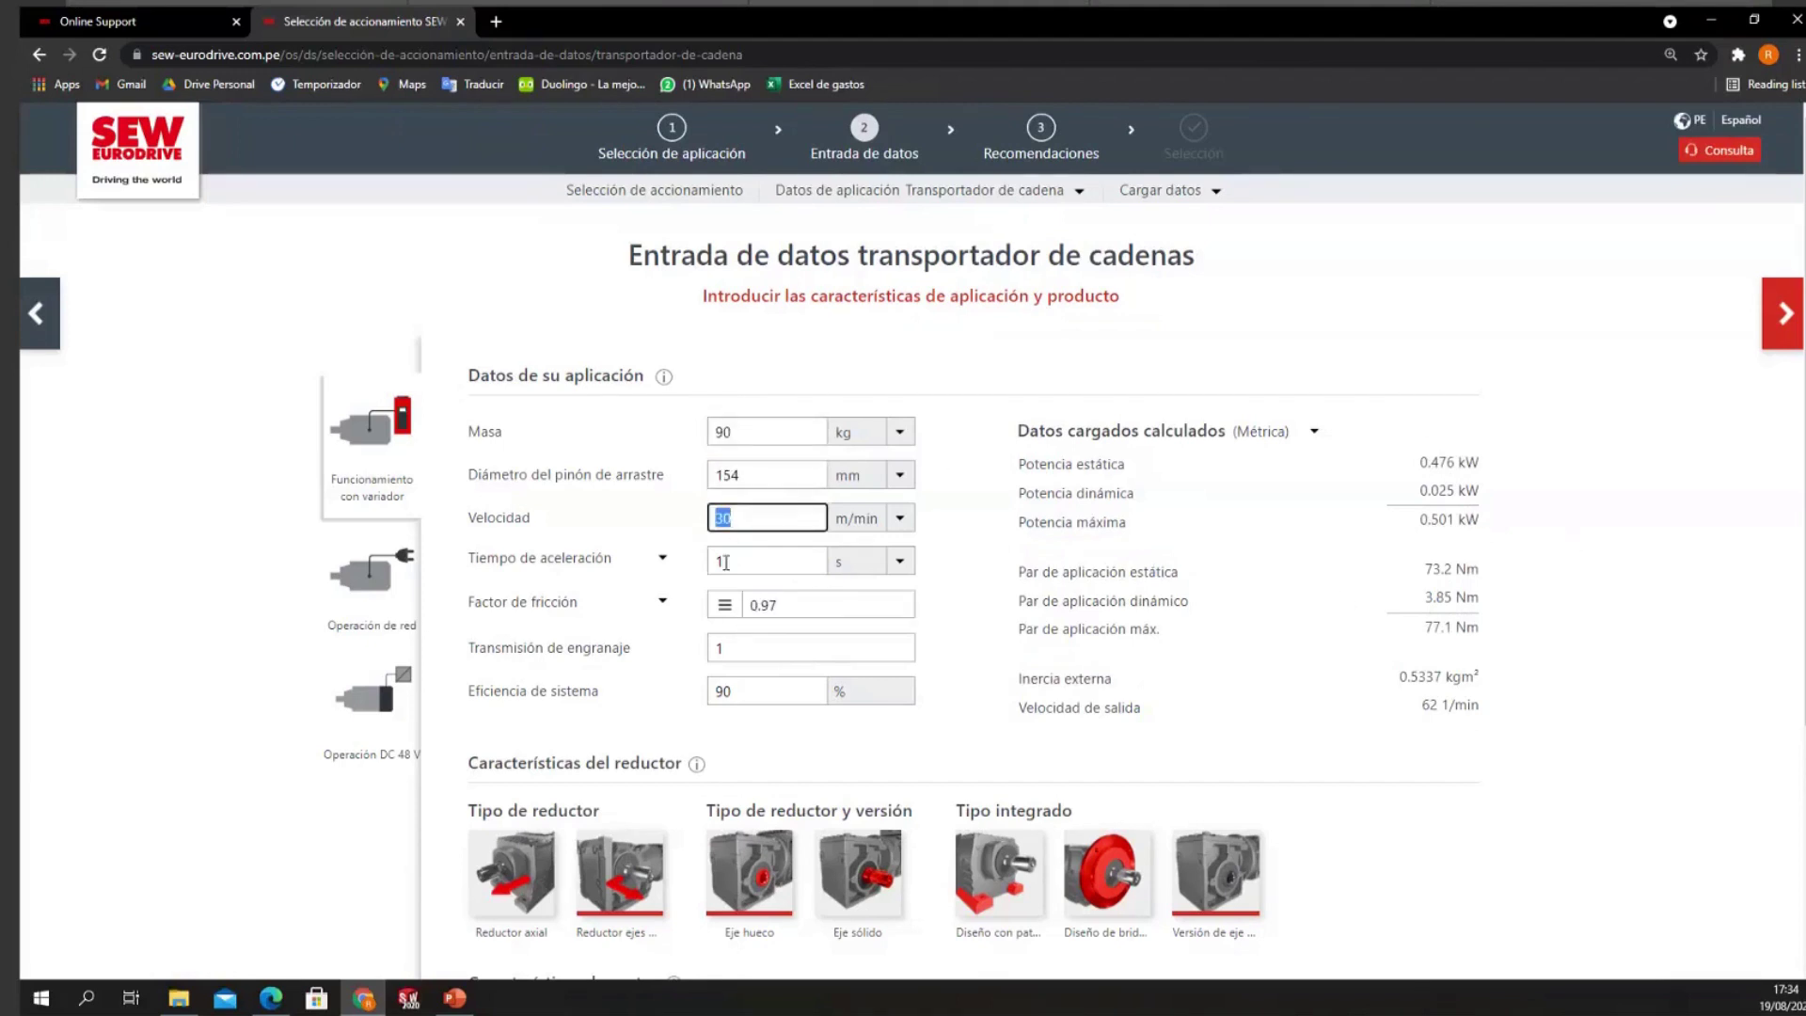
{"action": "left_click", "coordinate": [743, 561]}
{"action": "left_click", "coordinate": [764, 605]}
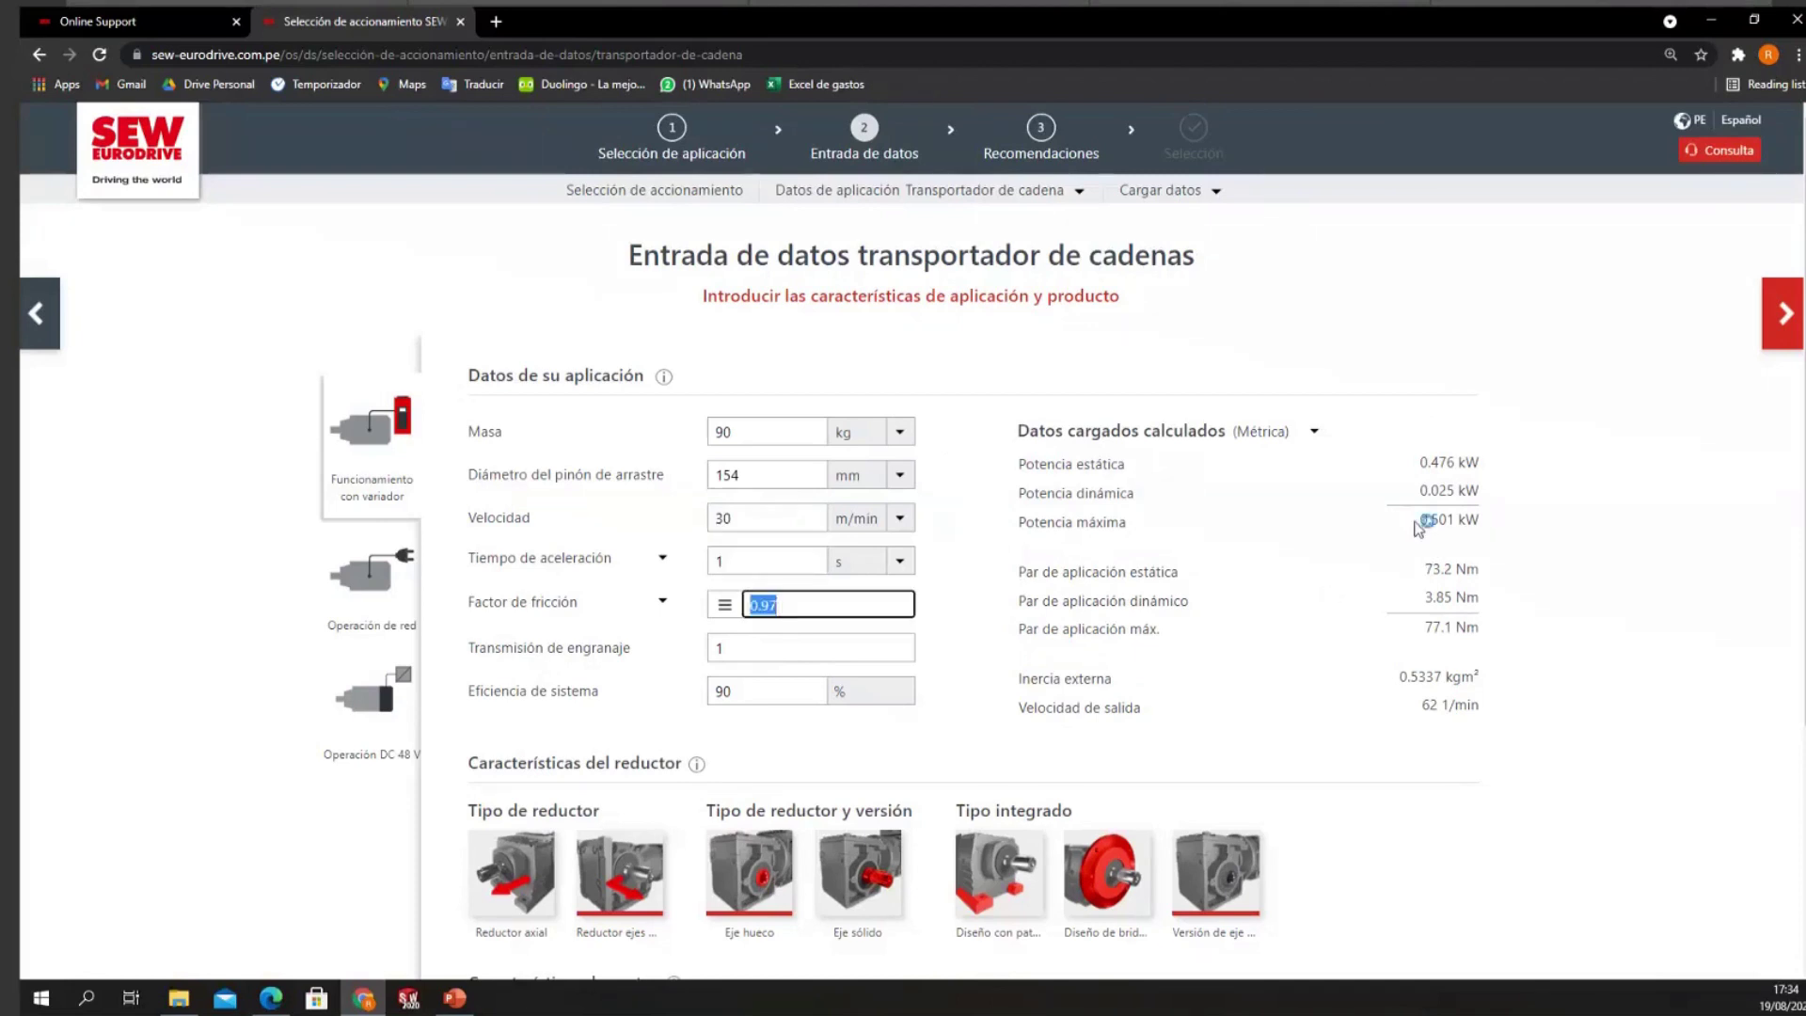
{"action": "left_click_drag", "start_coordinate": [1417, 519], "coordinate": [1480, 523]}
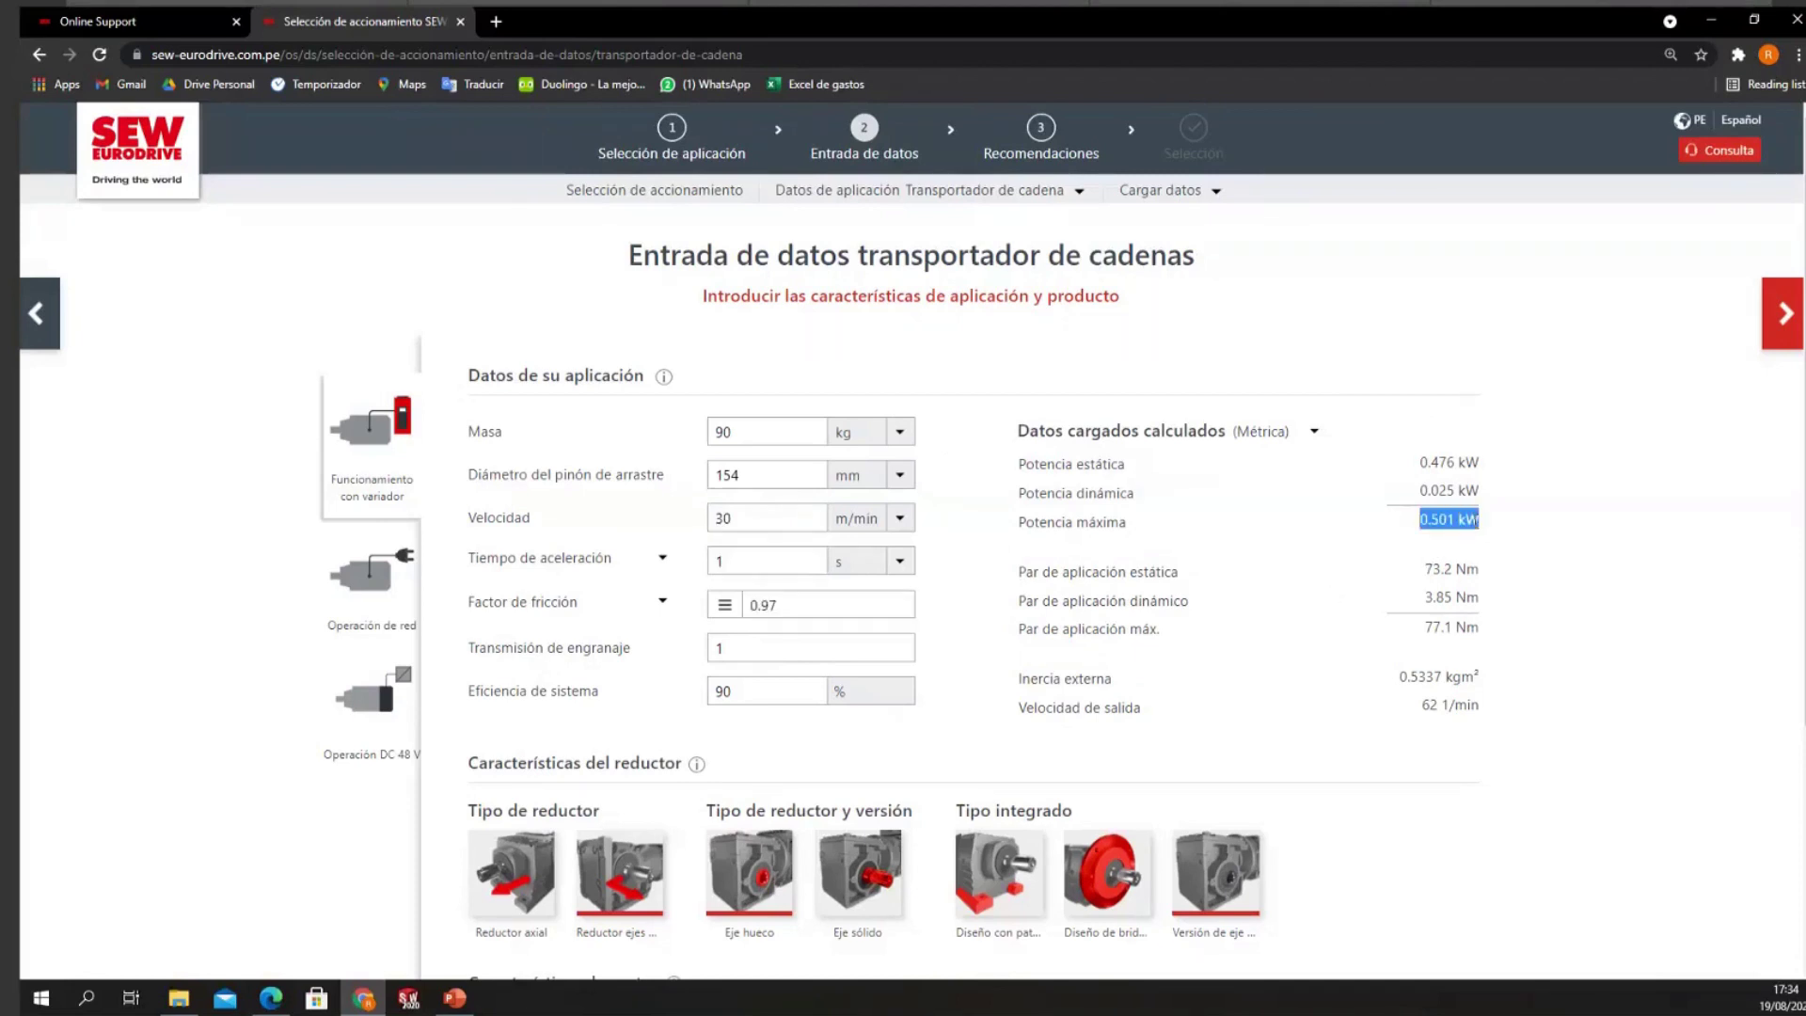
{"action": "left_click", "coordinate": [1480, 522]}
{"action": "left_click", "coordinate": [769, 605]}
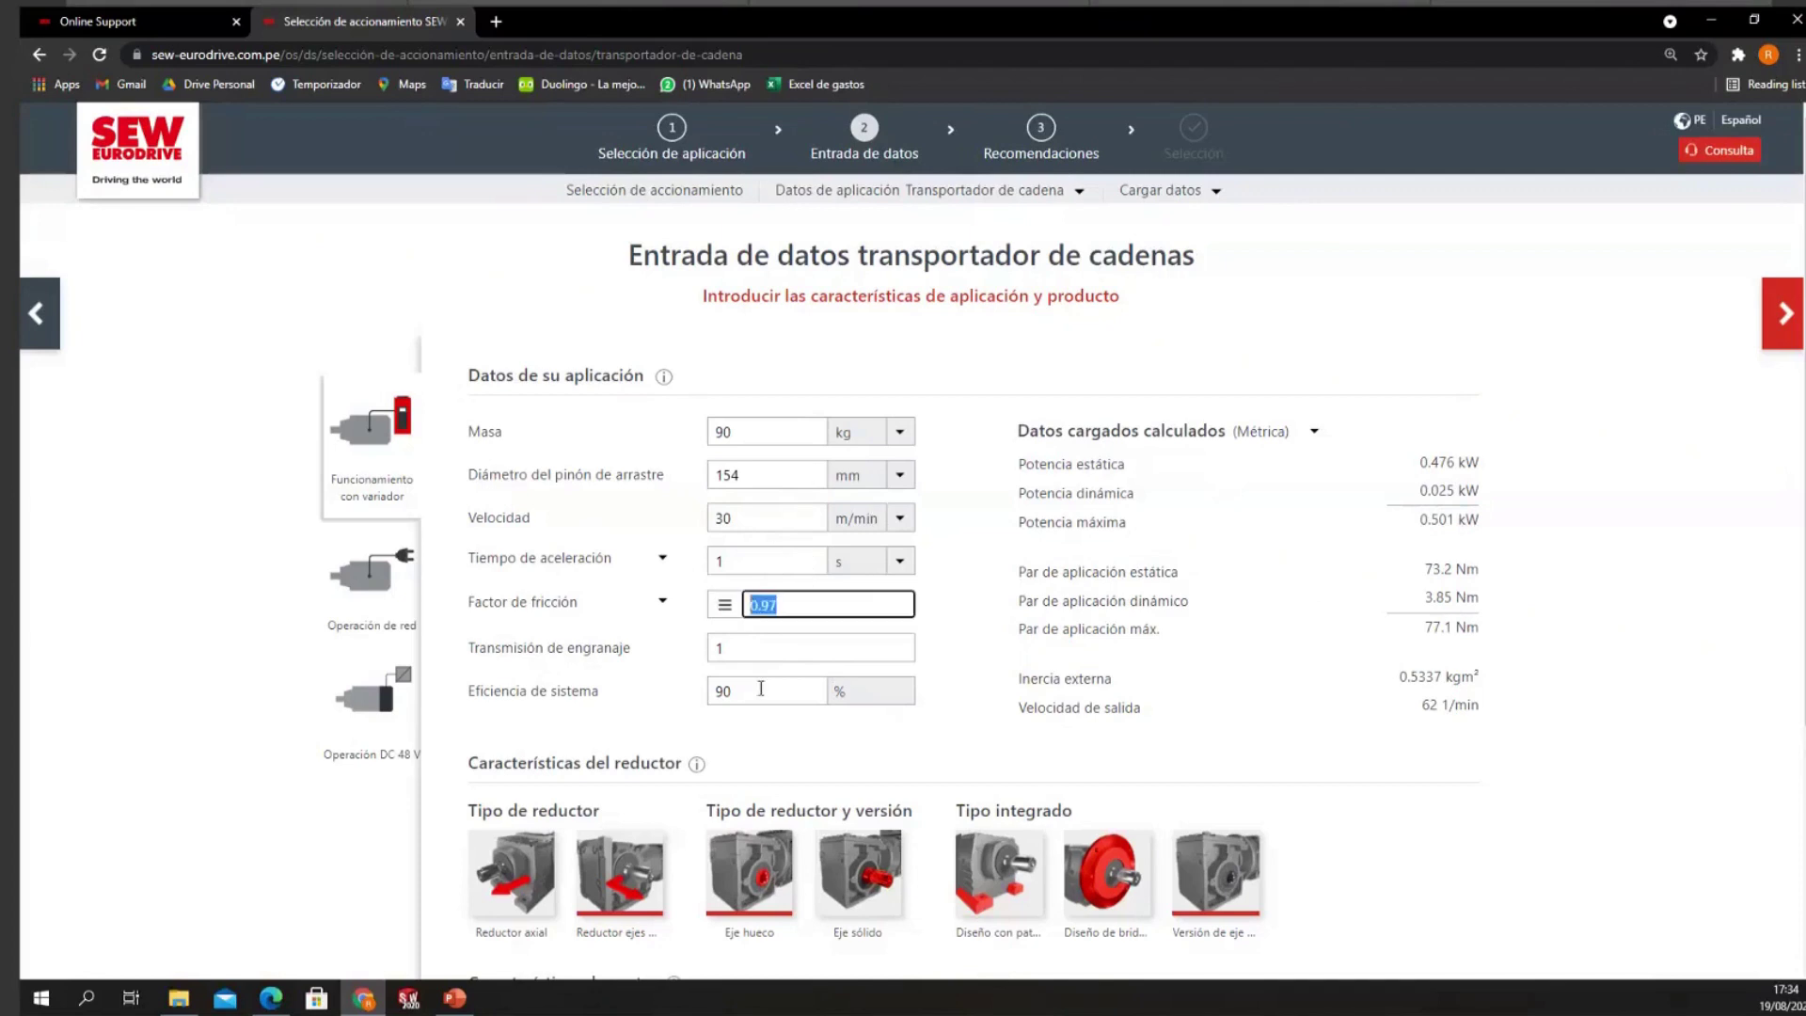
{"action": "left_click", "coordinate": [726, 690]}
{"action": "double_click", "coordinate": [725, 684]}
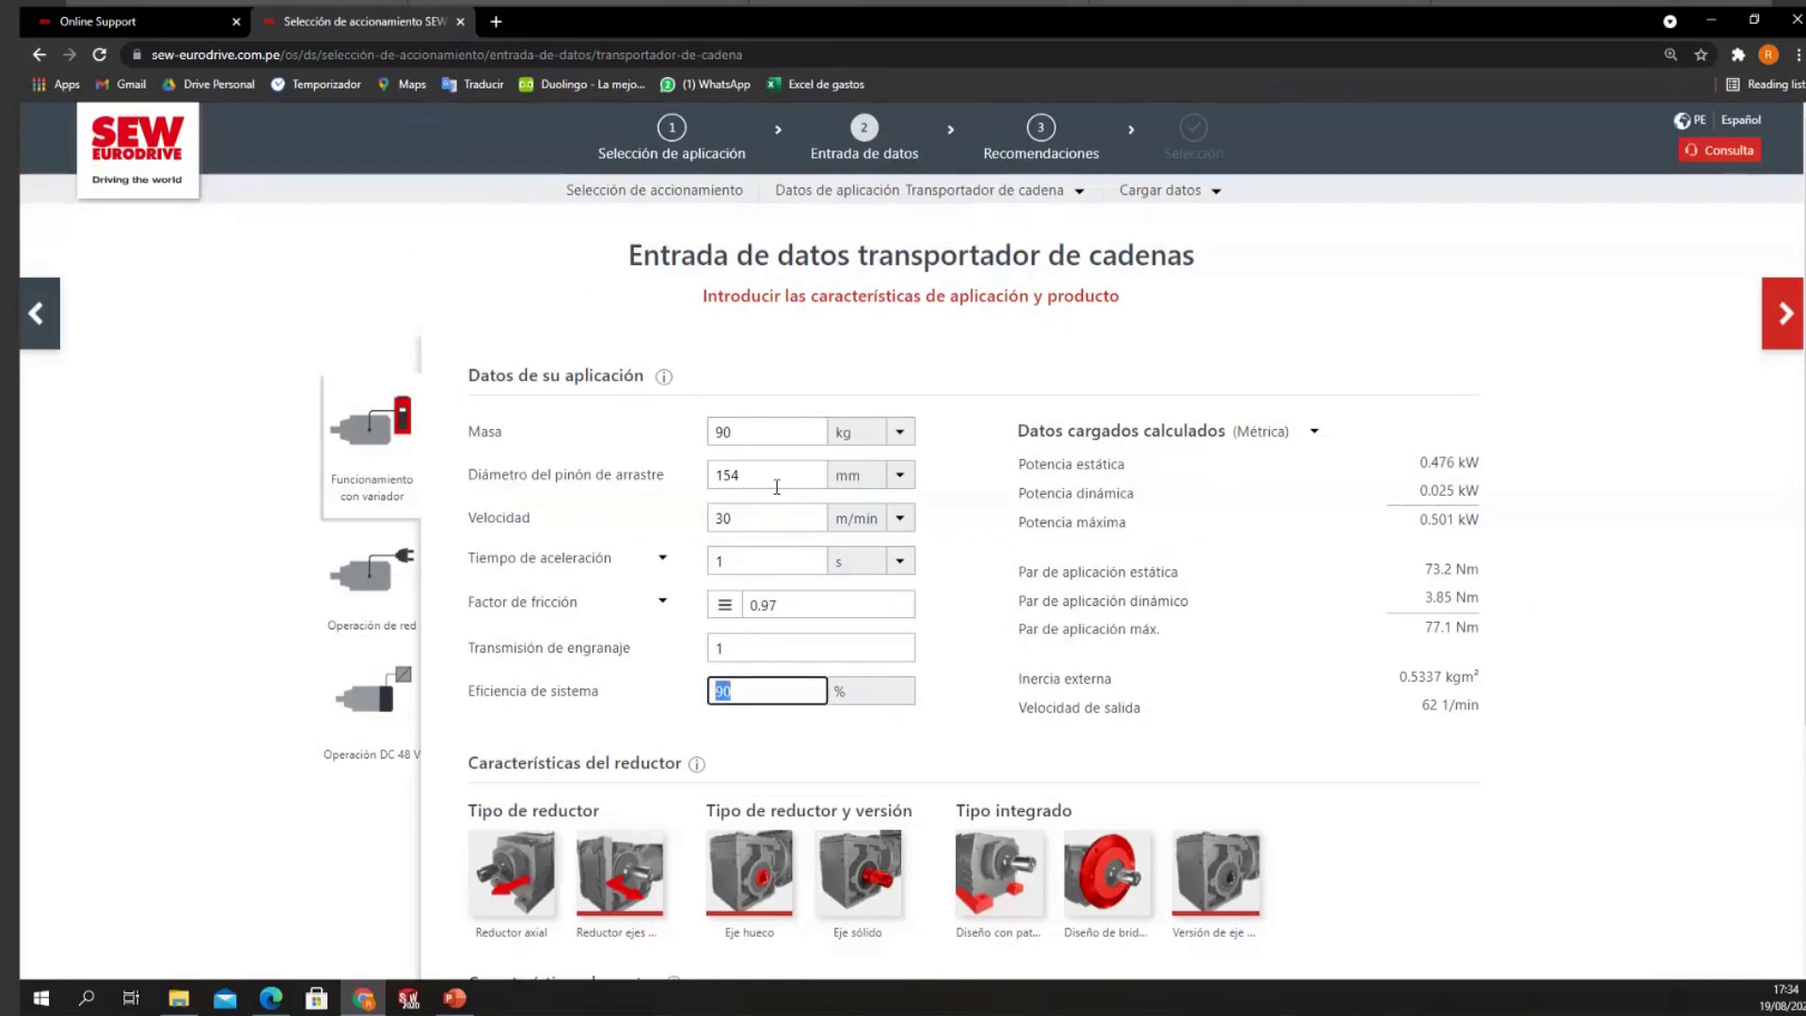
Step: Set the chain conveyor's mass to 45 kg
{"action": "left_click", "coordinate": [735, 430]}
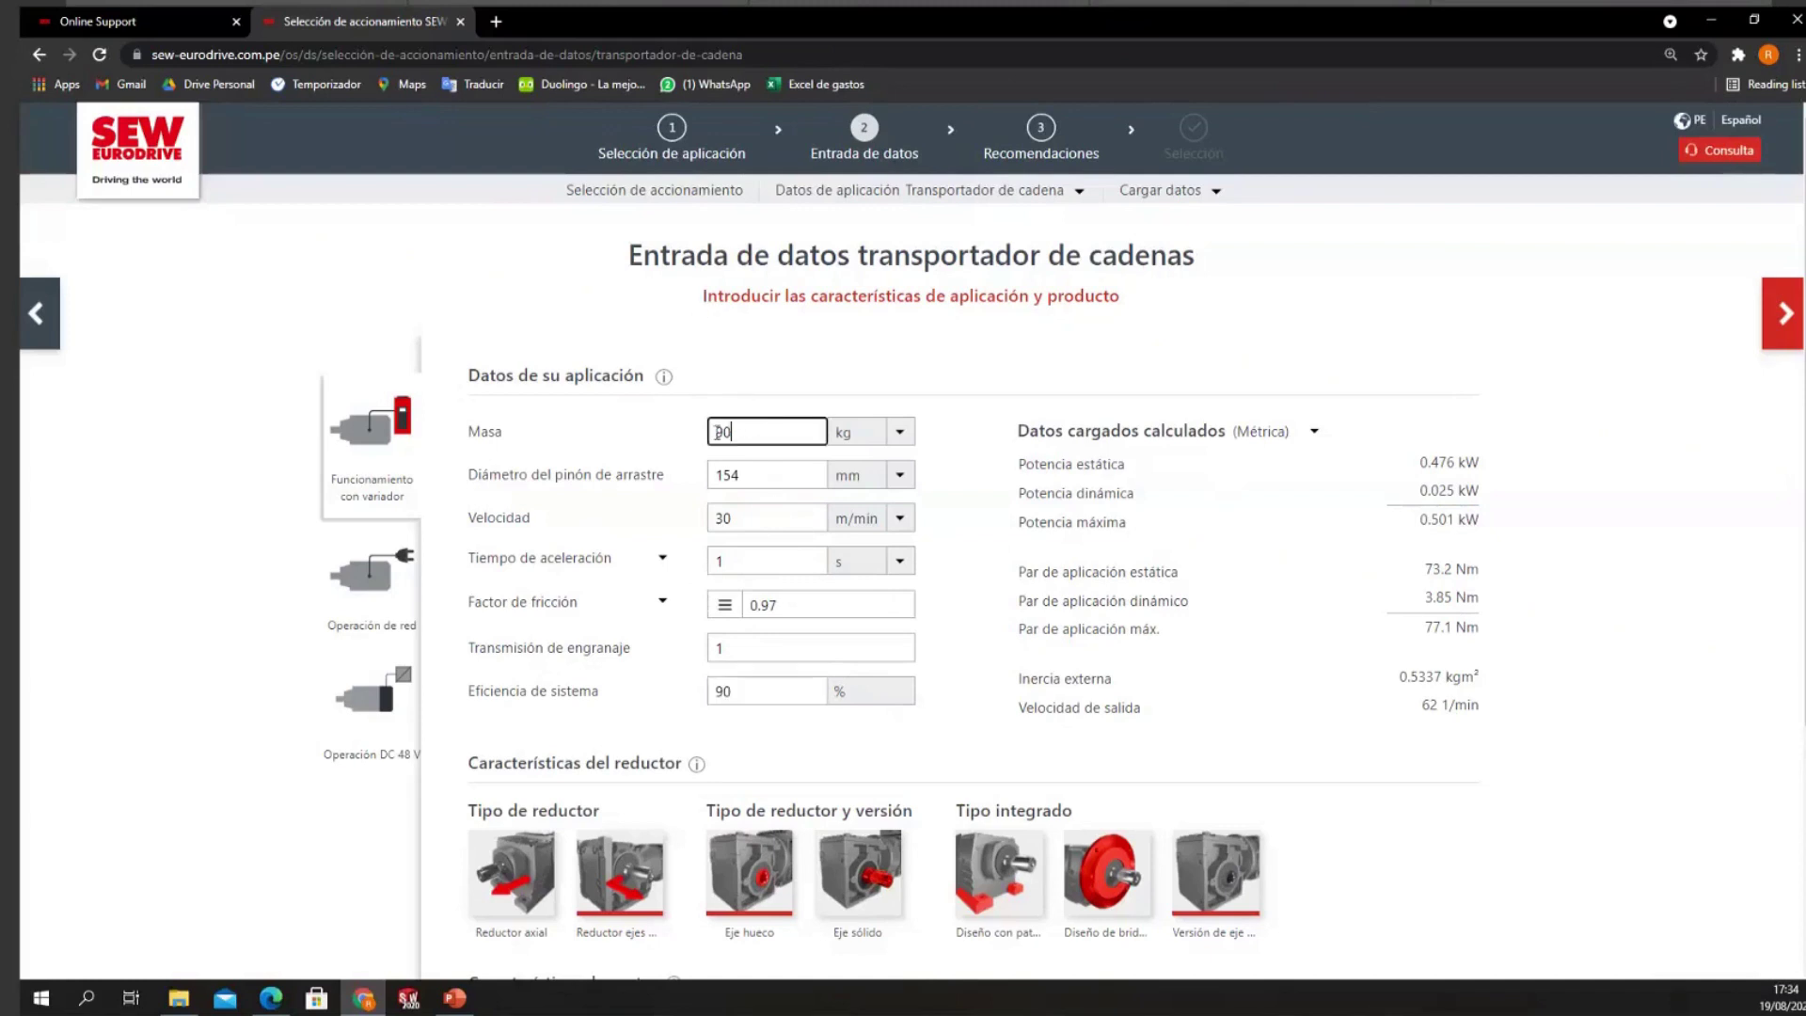
{"action": "double_click", "coordinate": [762, 437]}
{"action": "type", "text": "45"}
{"action": "left_click", "coordinate": [779, 465]}
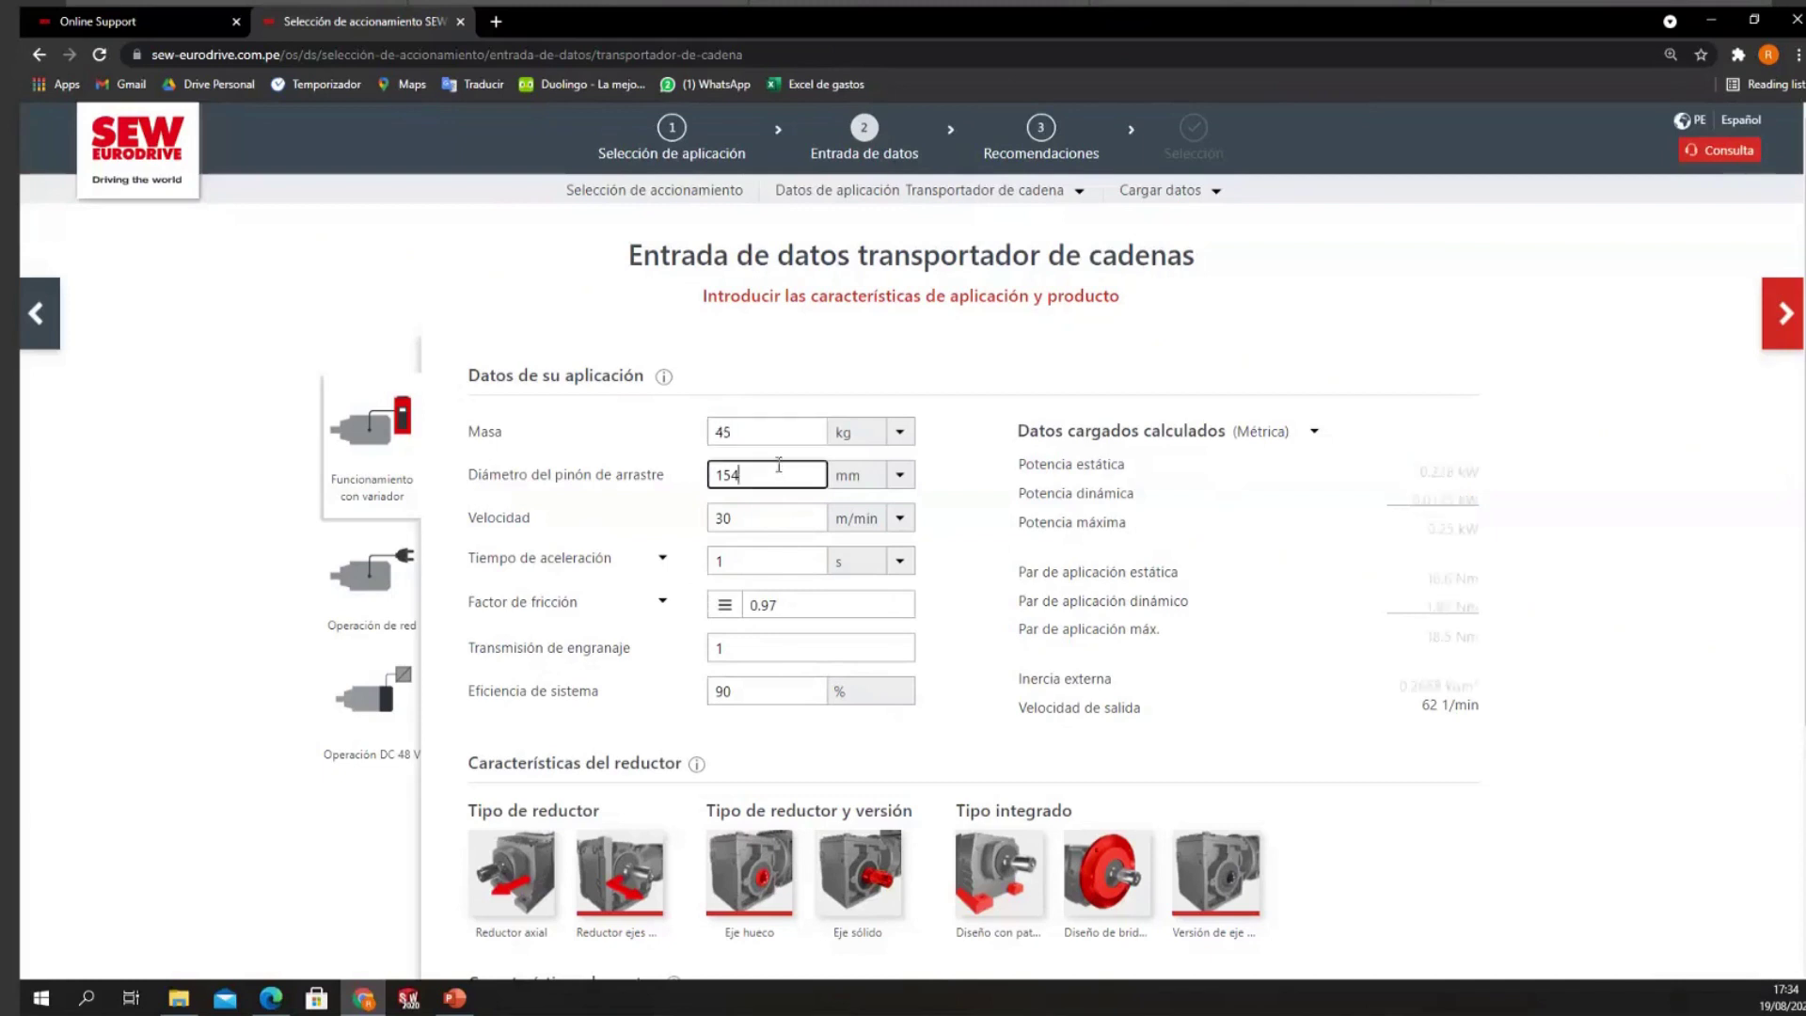
{"action": "left_click", "coordinate": [776, 432]}
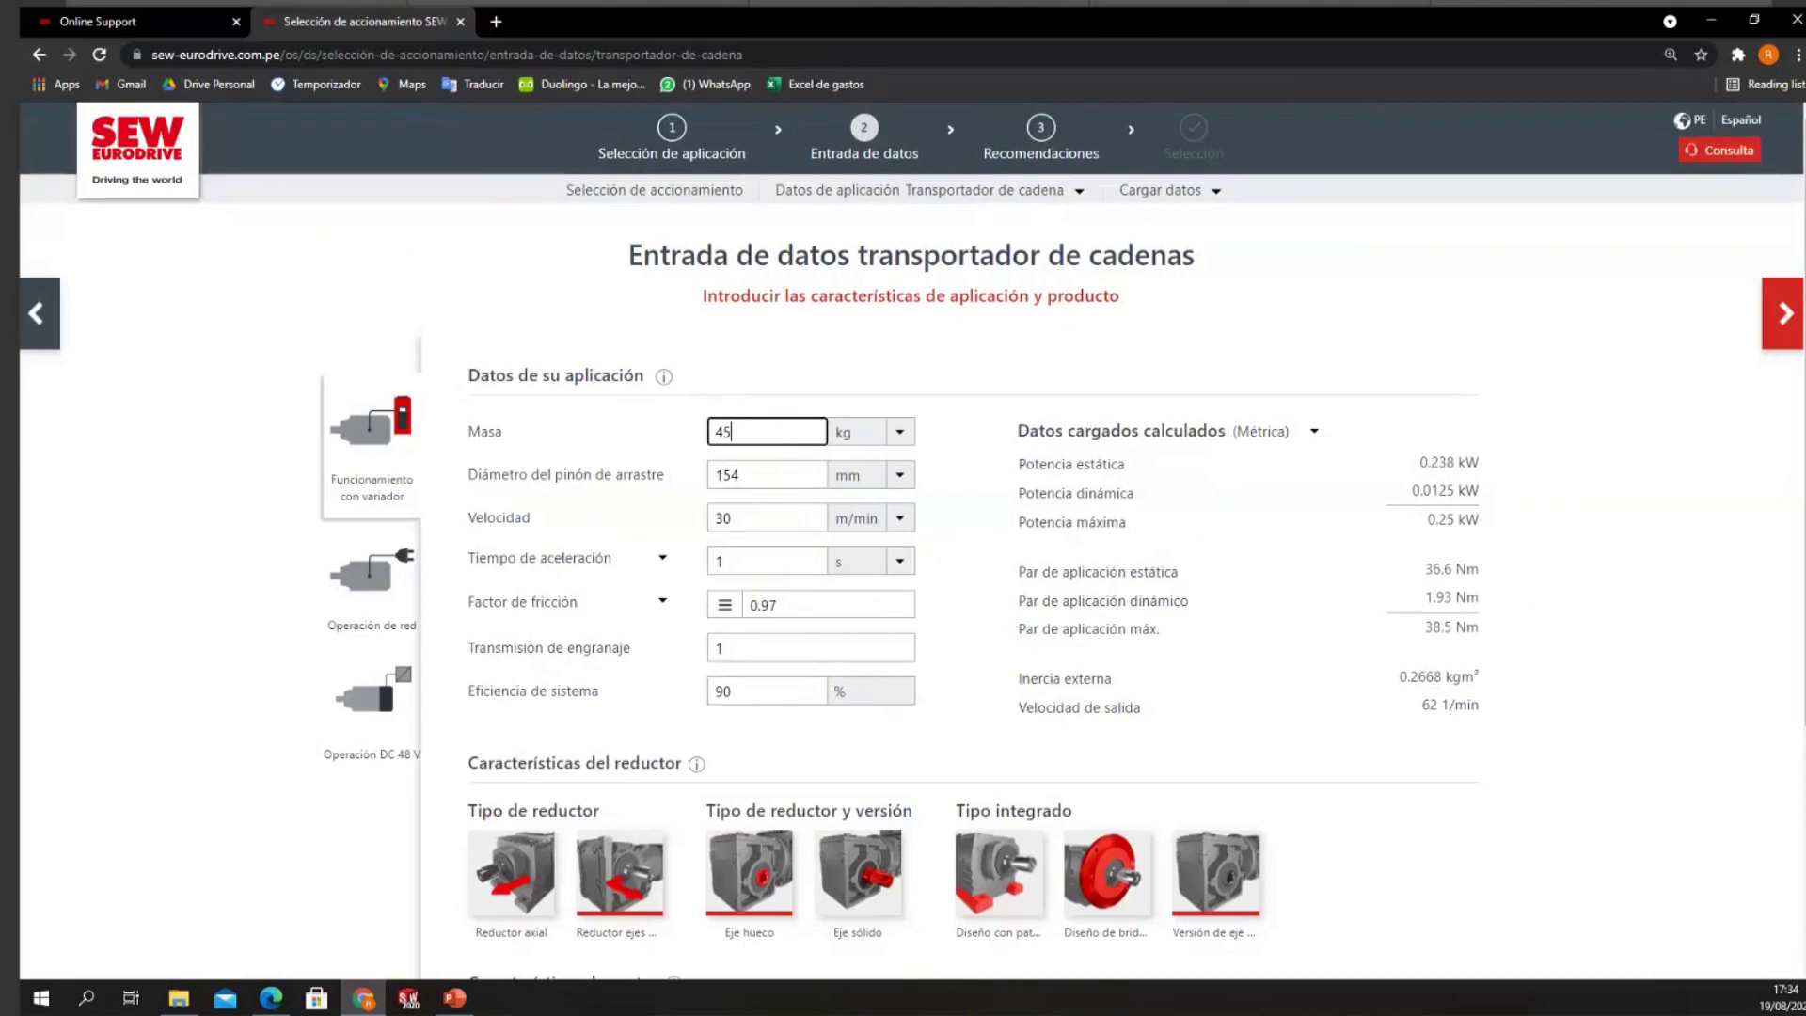
Step: Get the drive recommendations, show the other worm gearmotor sizes and select SA47DRN71M4/TF with the larger gear unit
{"action": "left_click", "coordinate": [1788, 315]}
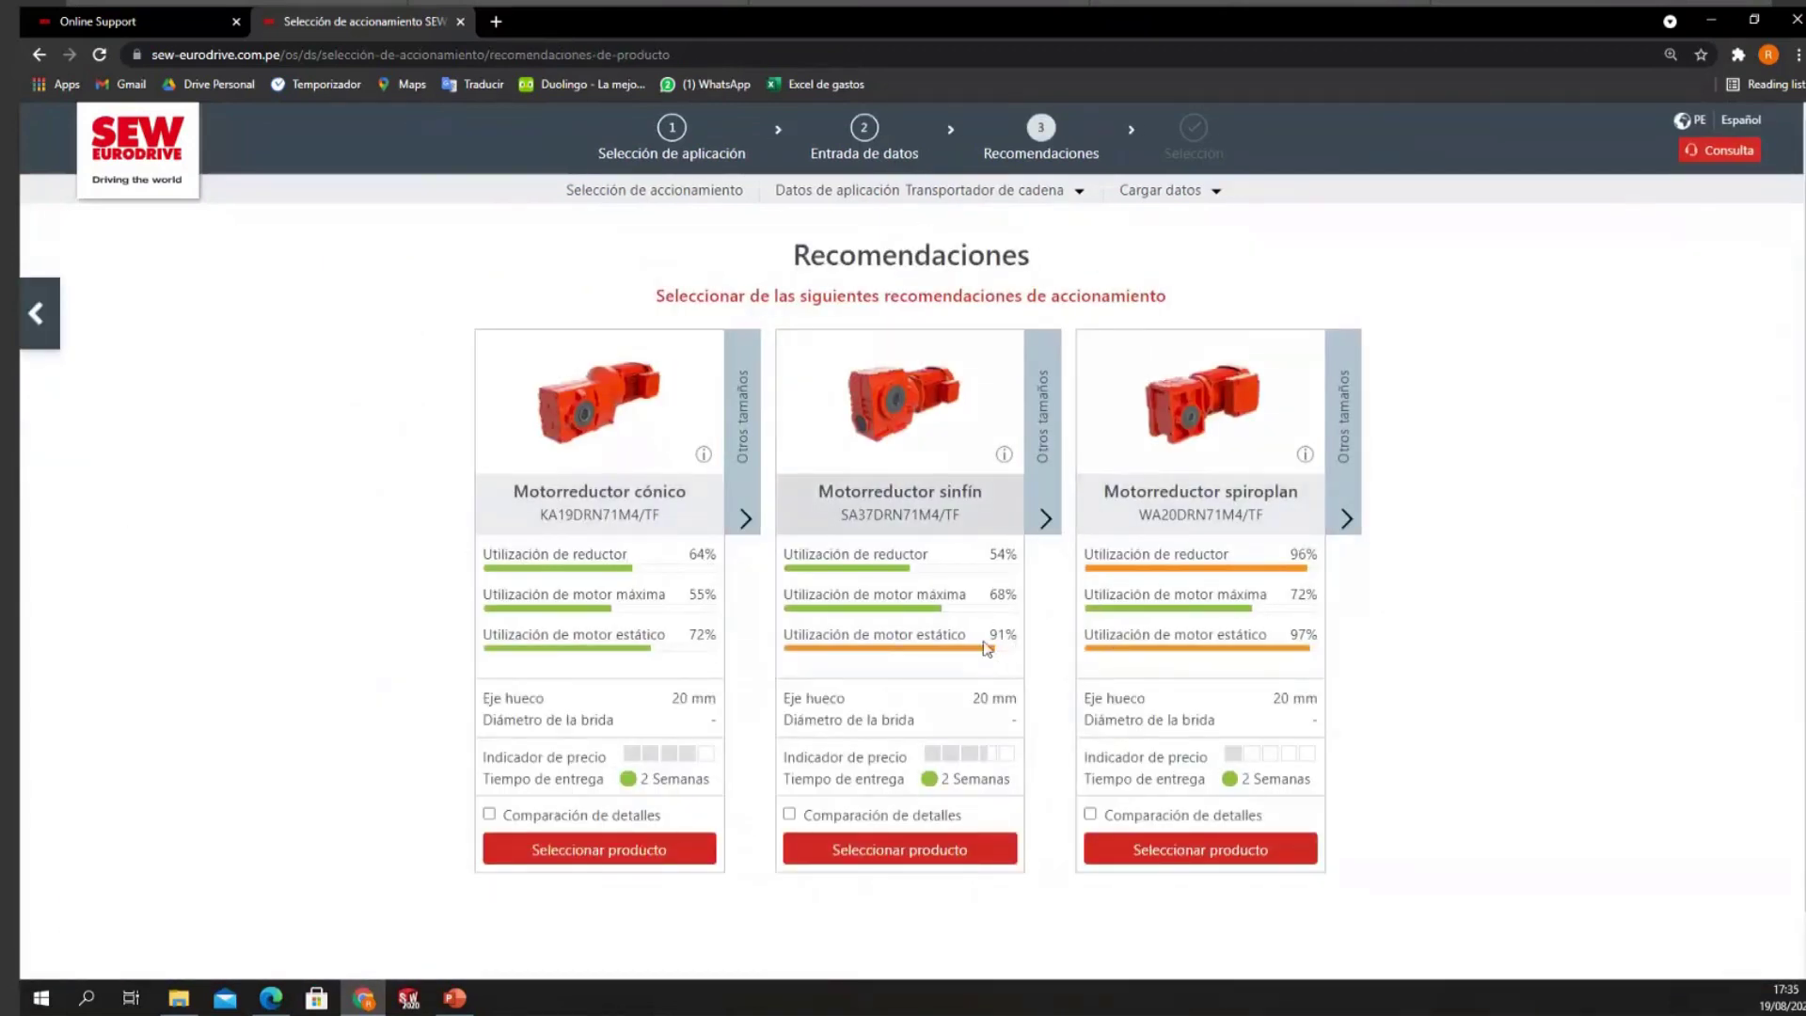
{"action": "left_click_drag", "start_coordinate": [888, 632], "coordinate": [1018, 638]}
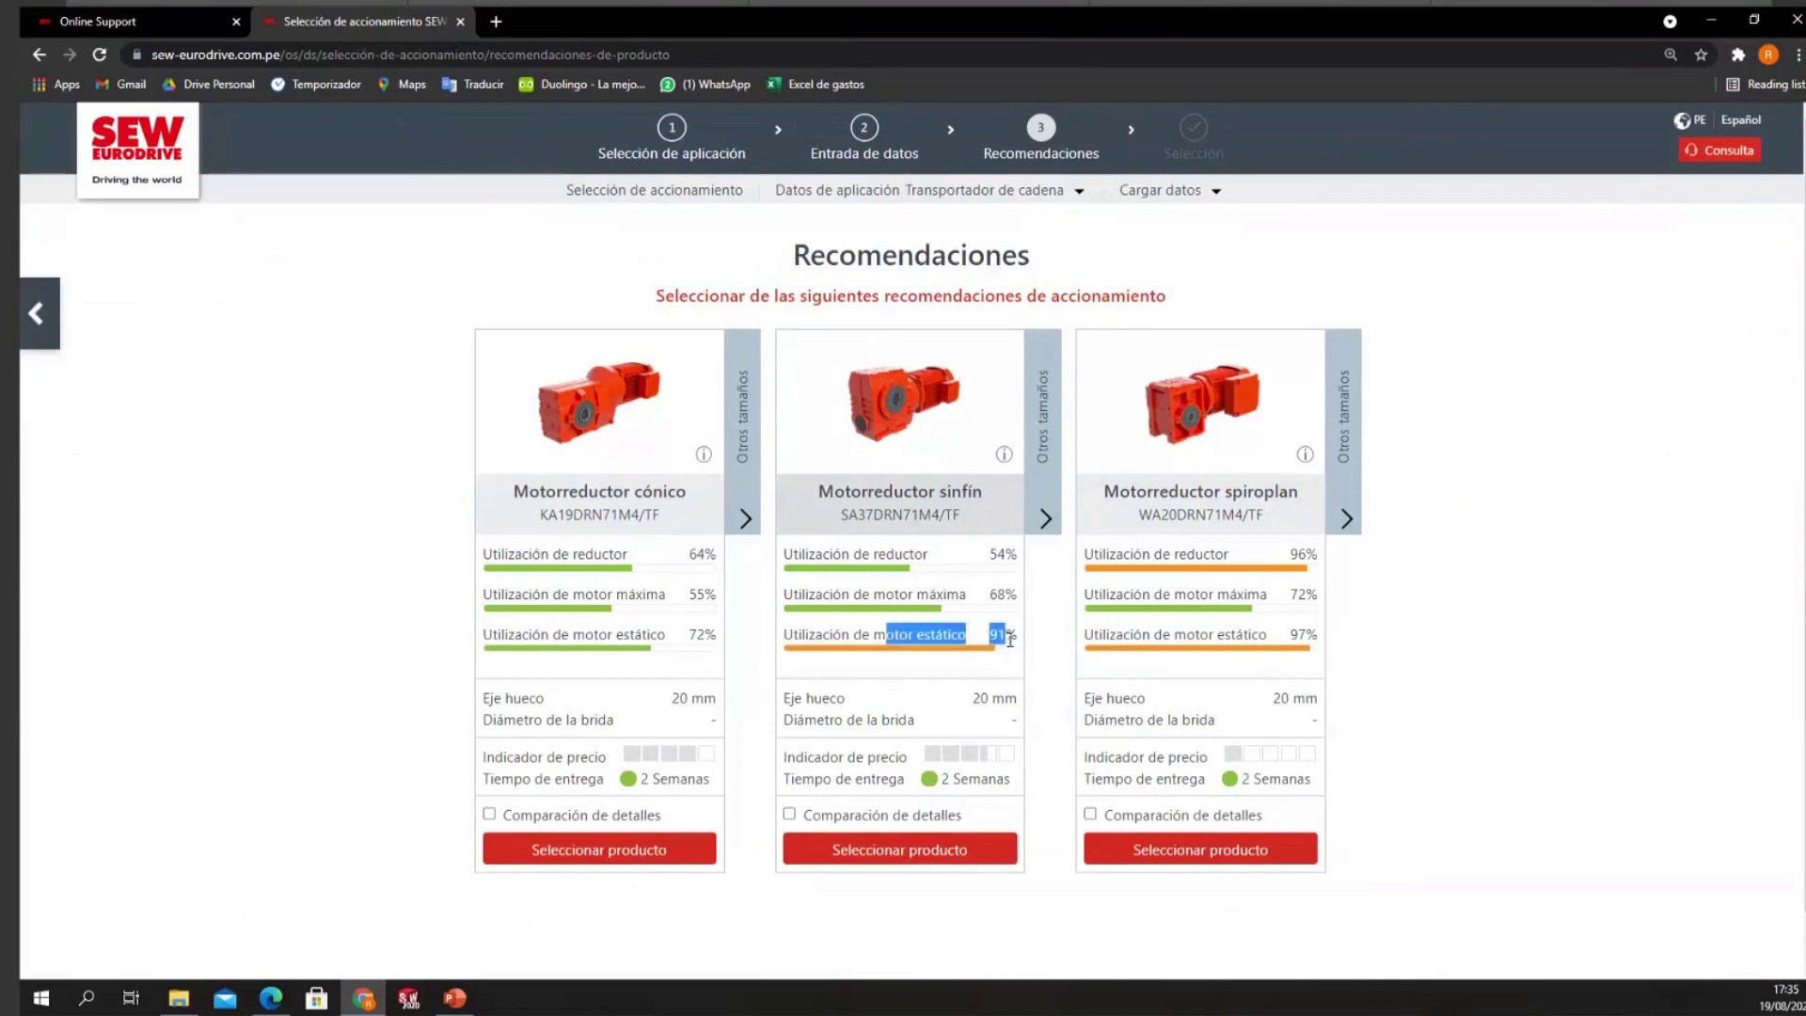
{"action": "left_click", "coordinate": [1044, 520]}
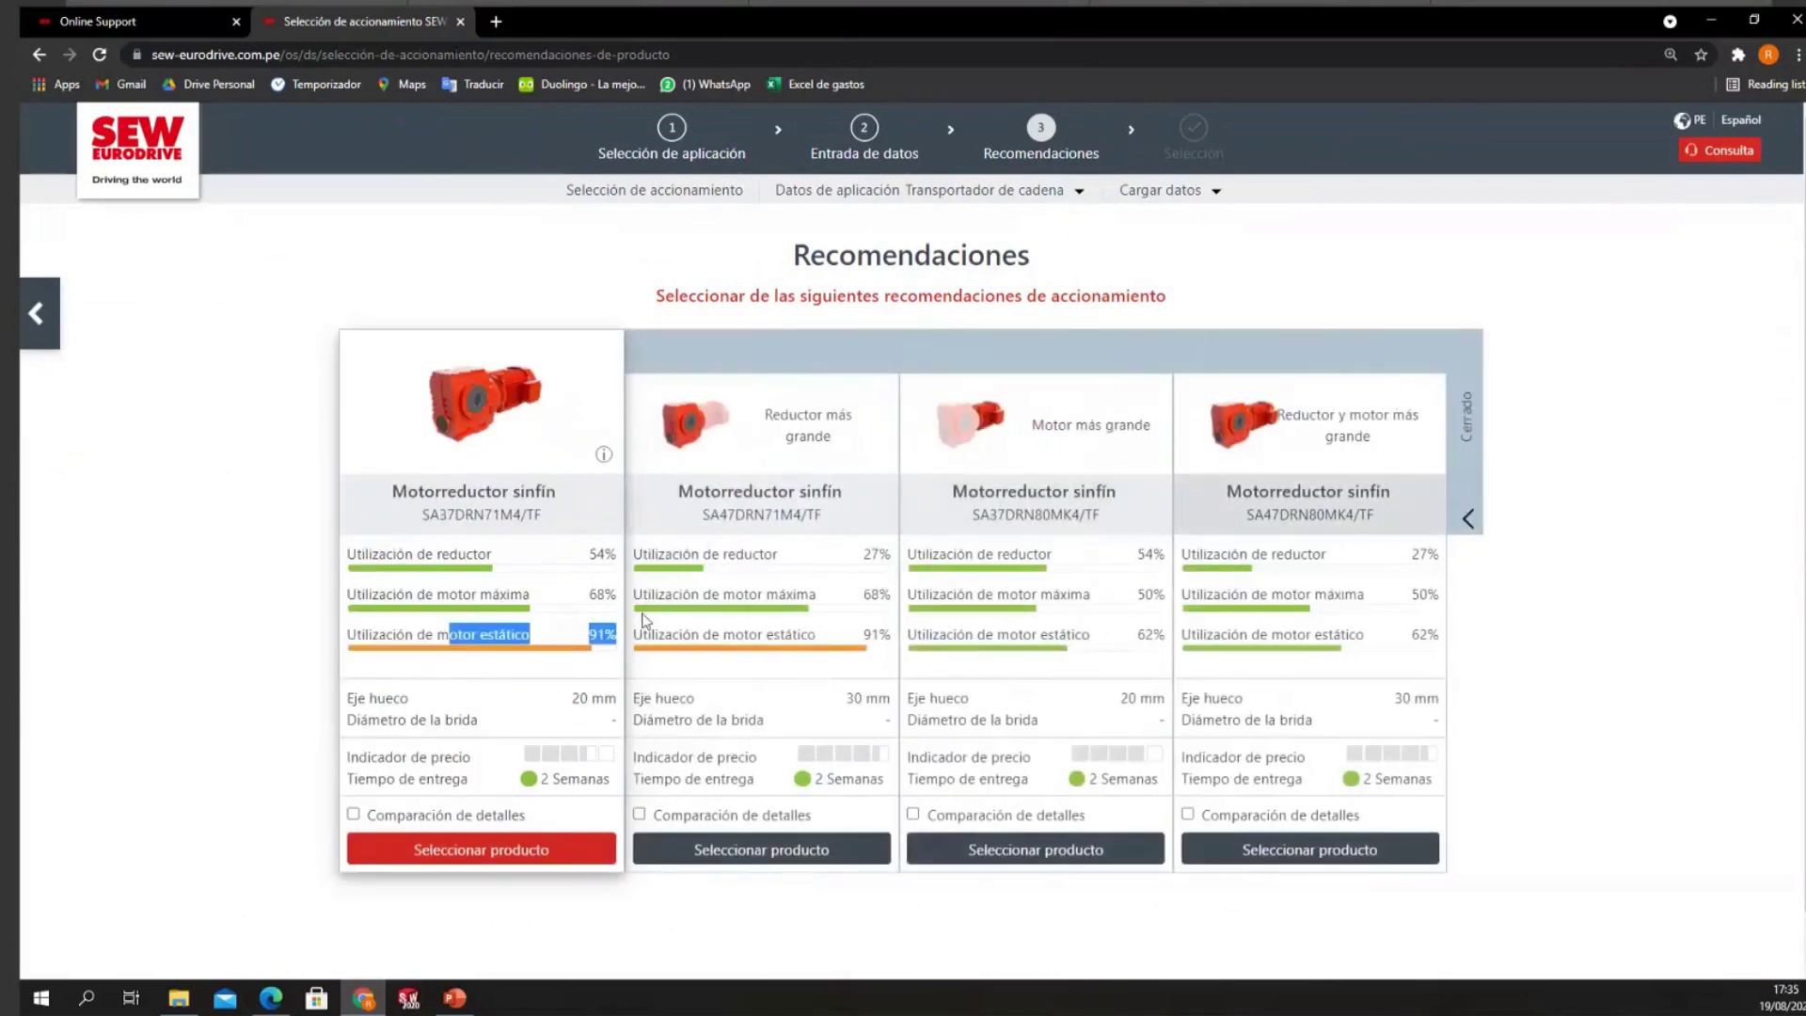
{"action": "left_click", "coordinate": [764, 851]}
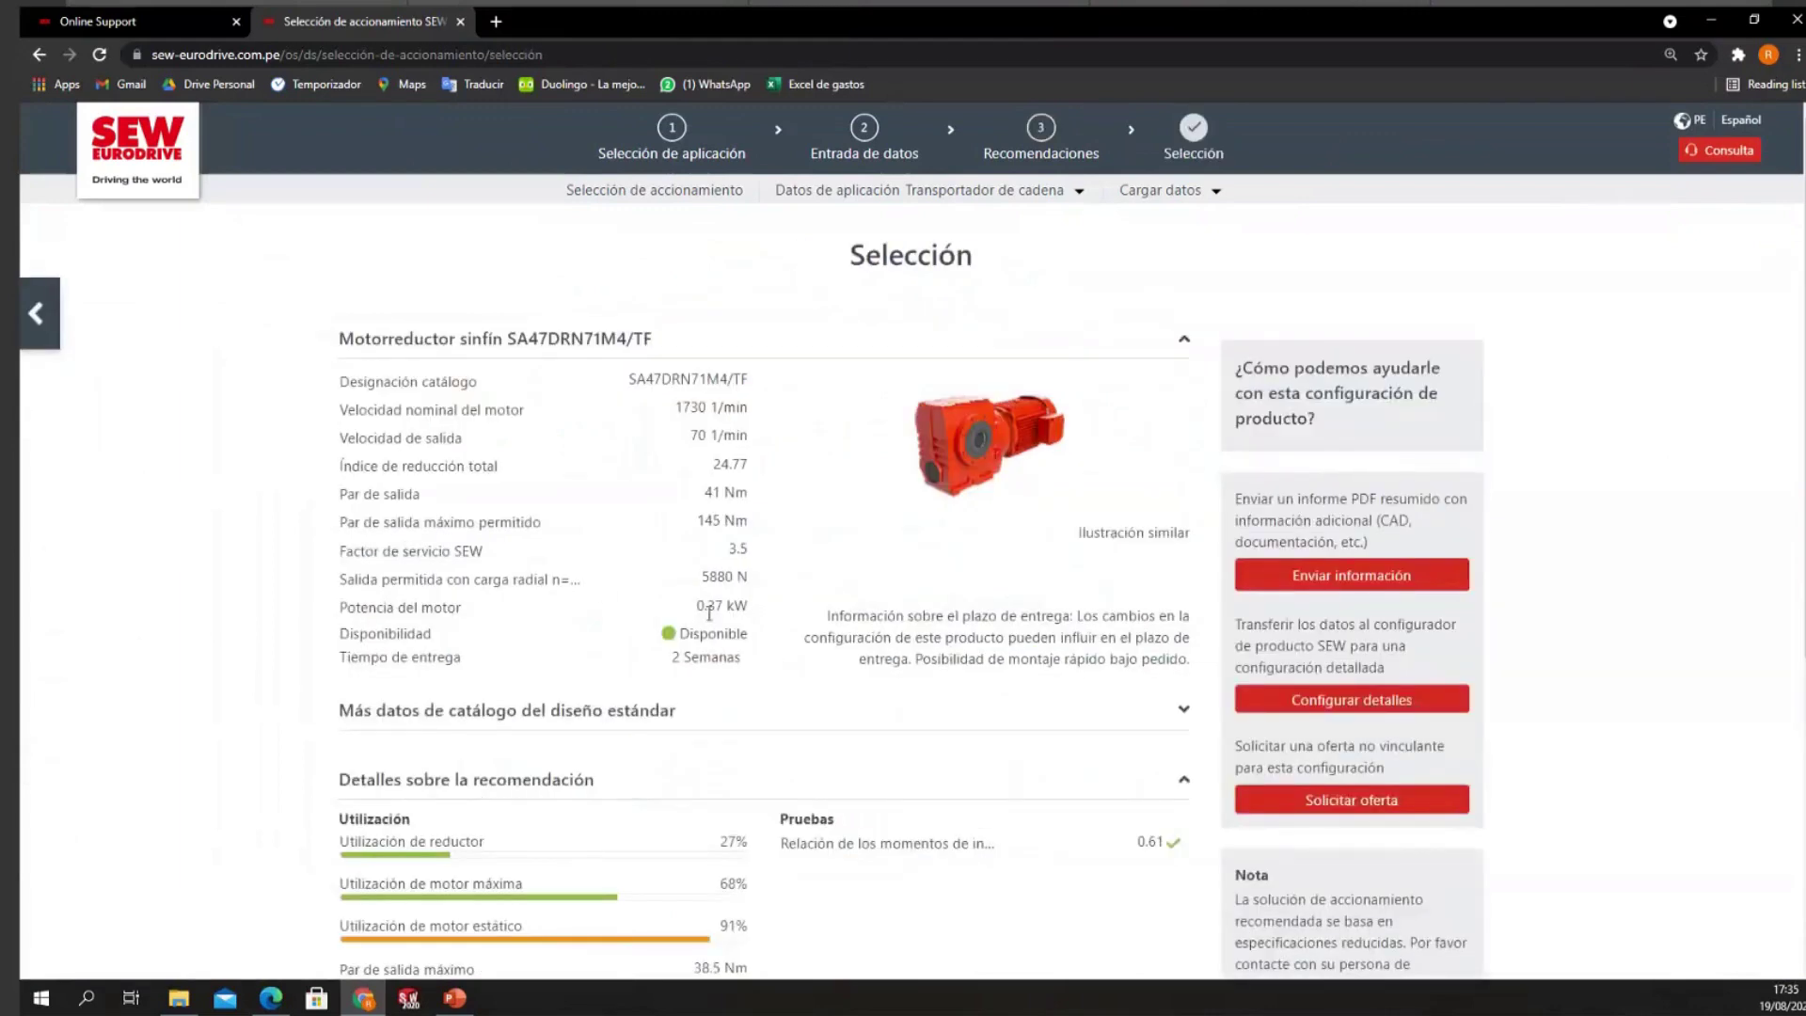
Step: Review the selected SA47DRN71M4/TF worm gearmotor's data from catalogue designation through motor power, including its availability
{"action": "double_click", "coordinate": [424, 630]}
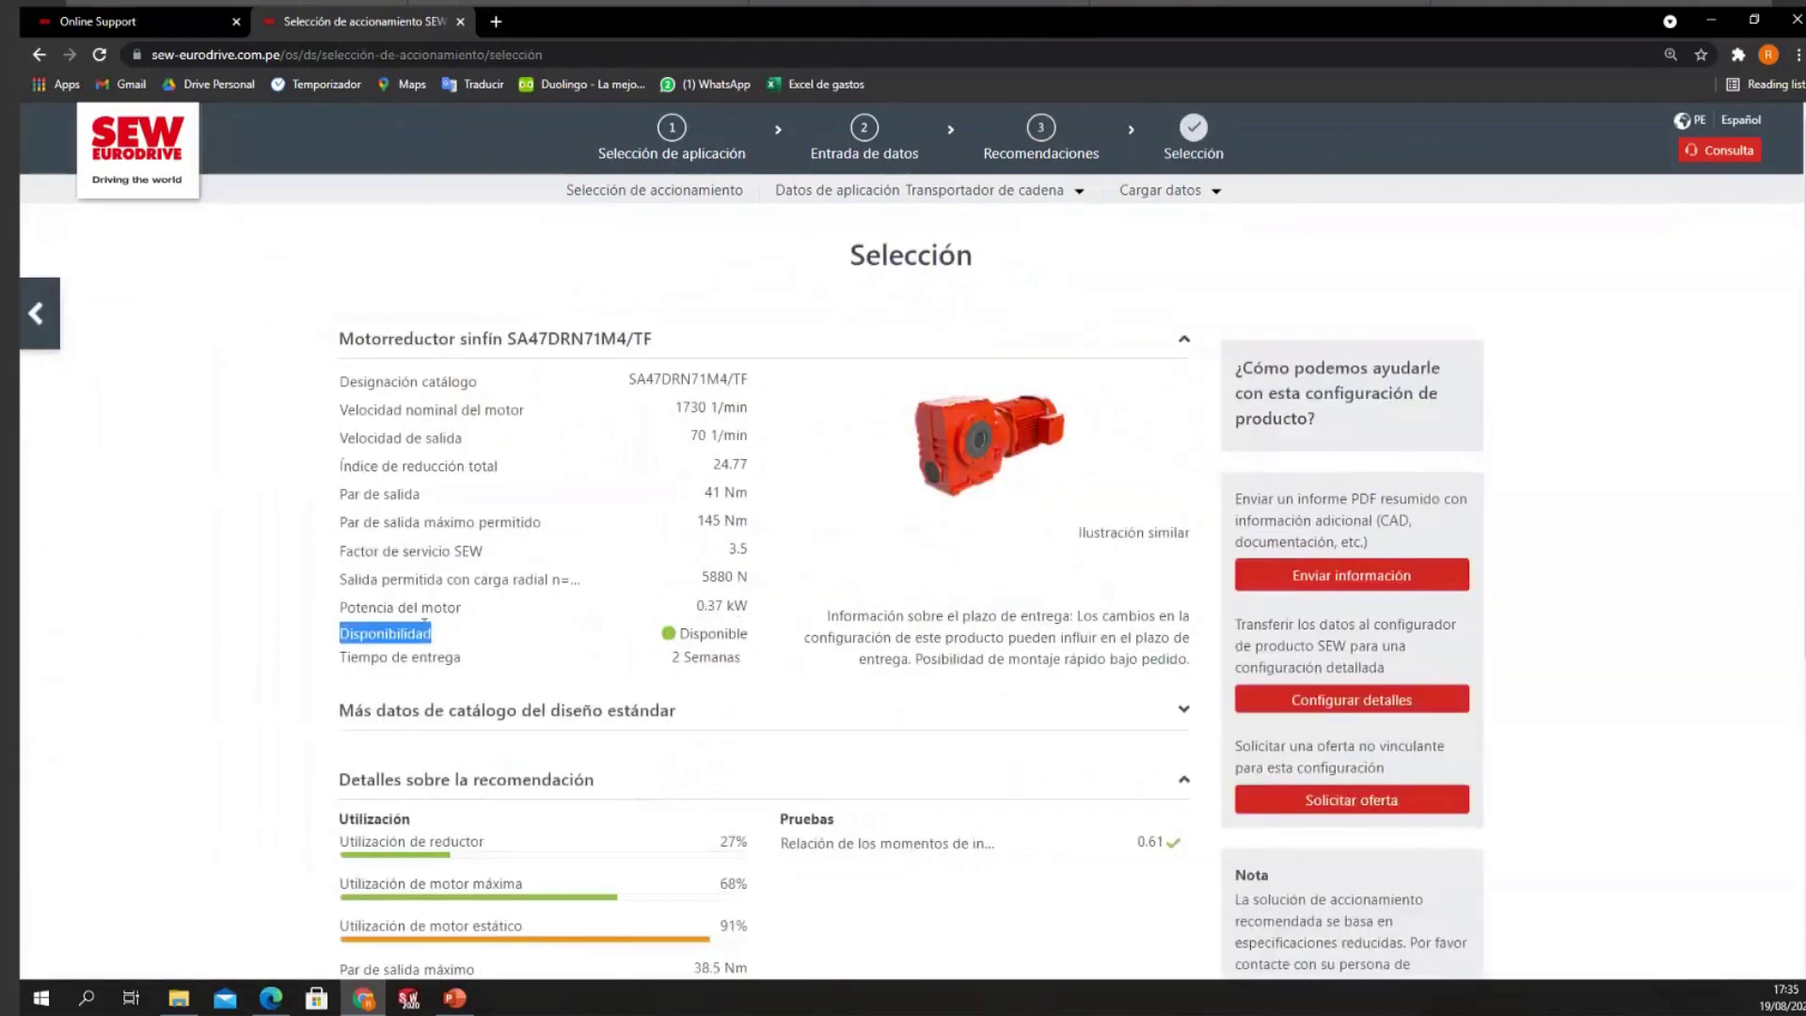
{"action": "left_click_drag", "start_coordinate": [339, 375], "coordinate": [335, 617]}
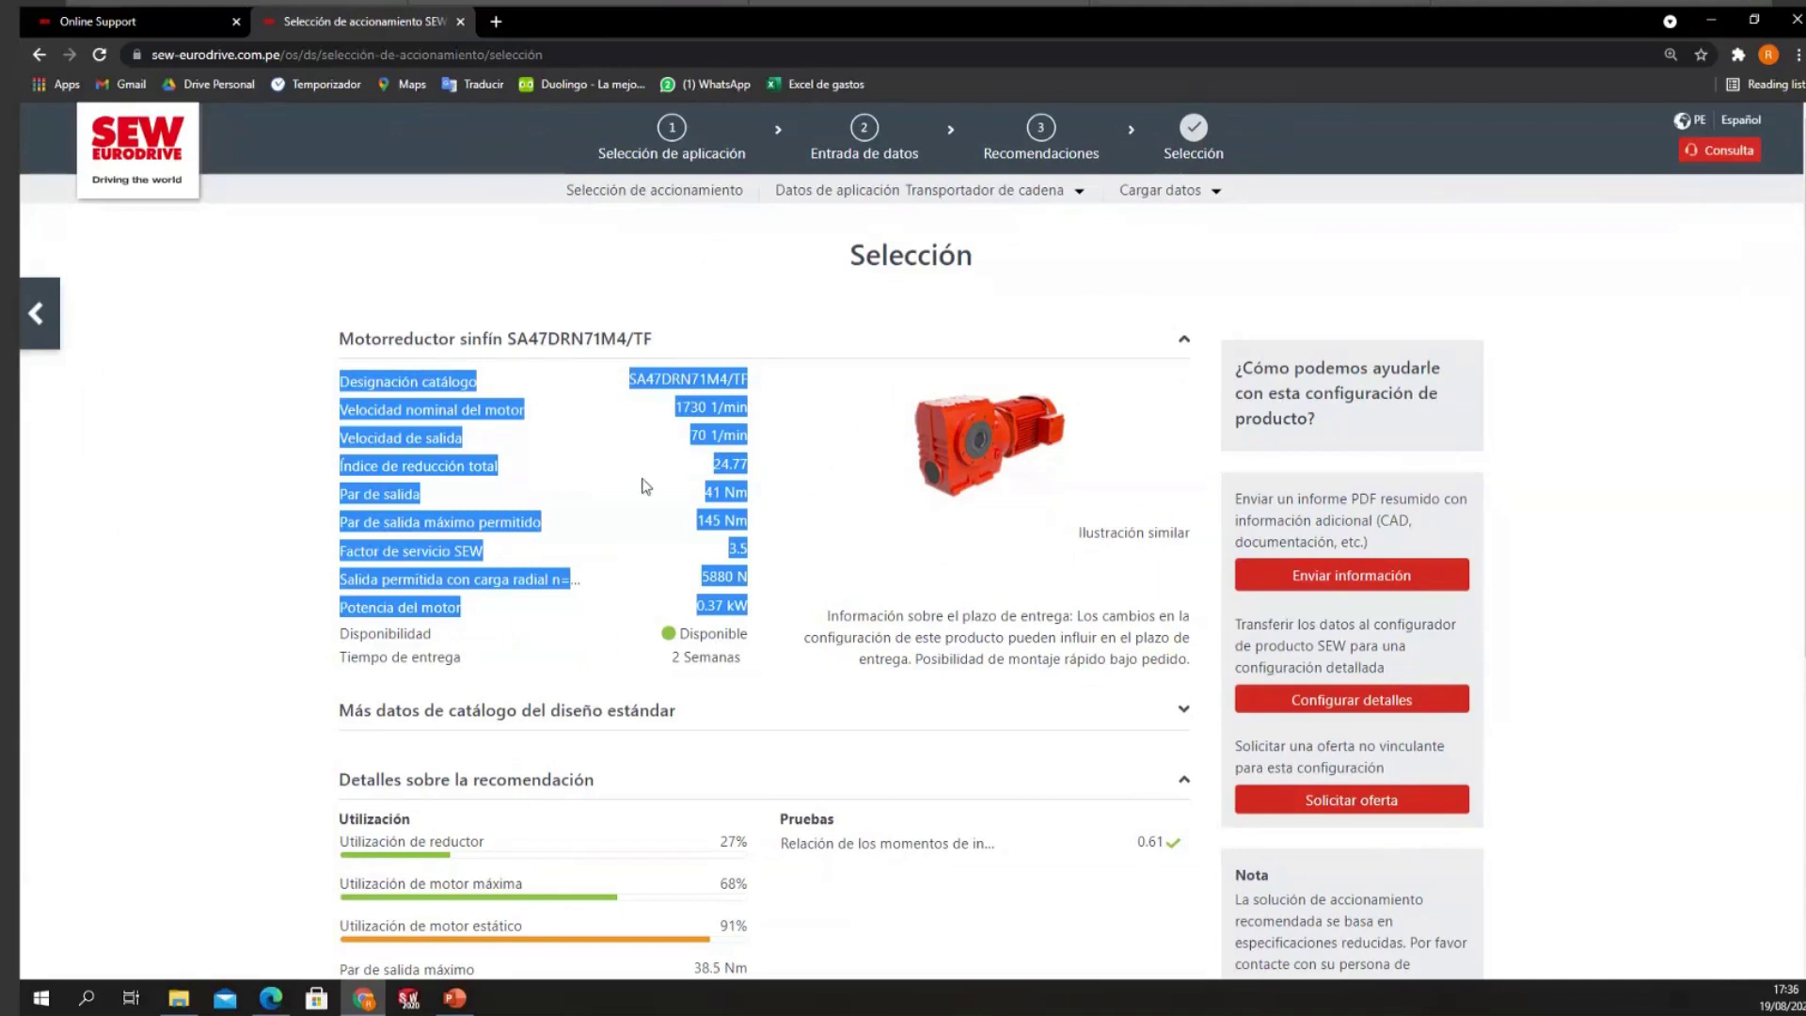
{"action": "left_click", "coordinate": [726, 411]}
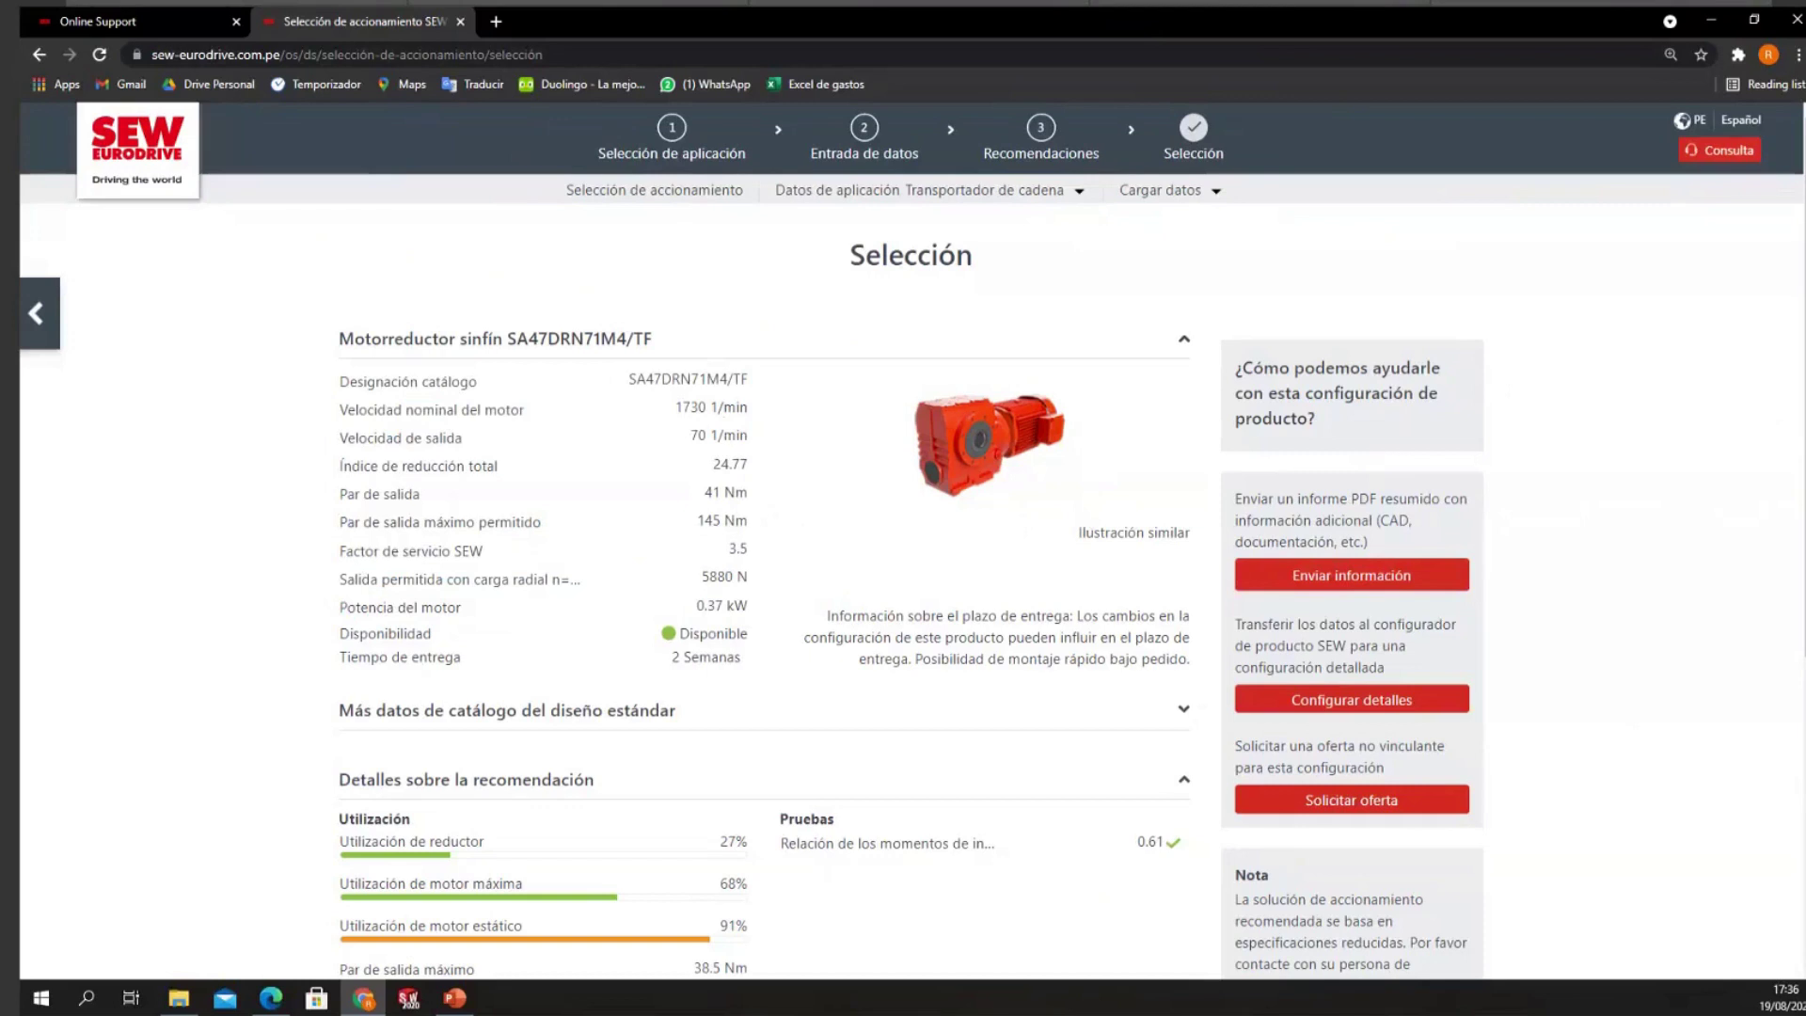
Step: Switch to the PowerPoint presentation and go past the bevel gearmotor selection slide to the sheet elevator application example
{"action": "left_click", "coordinate": [454, 998]}
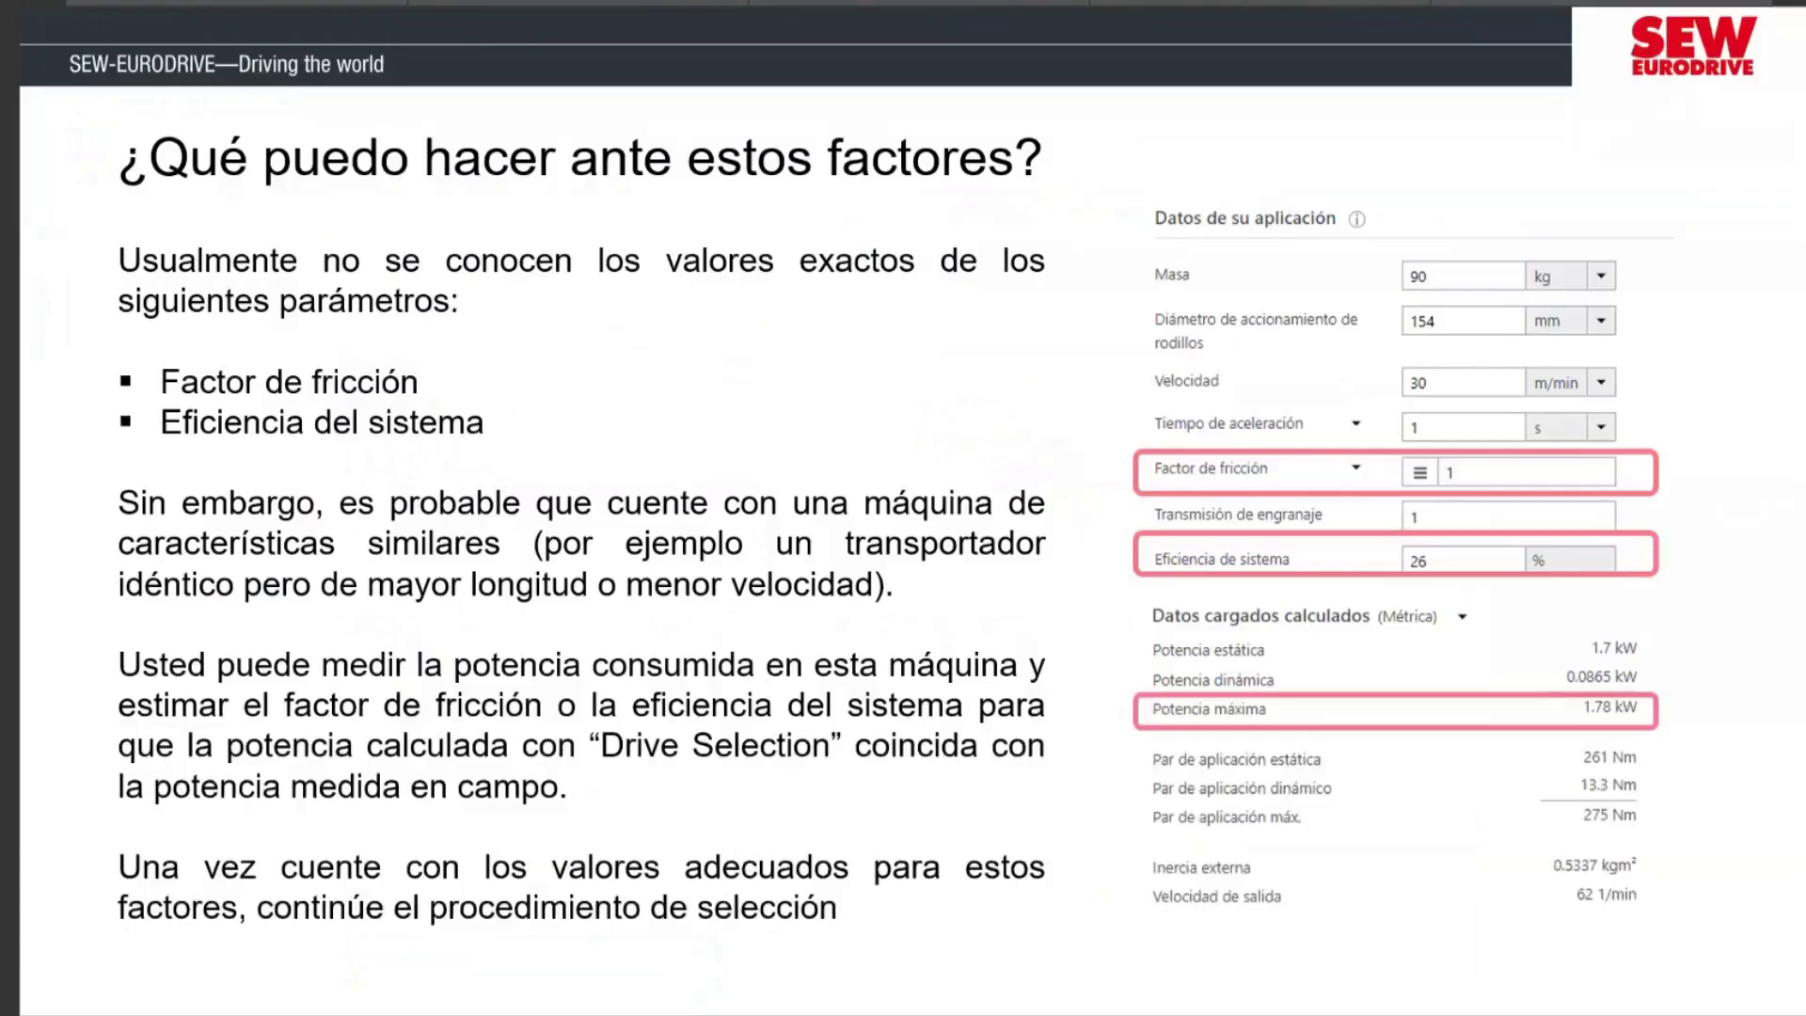
{"action": "key", "text": "Right"}
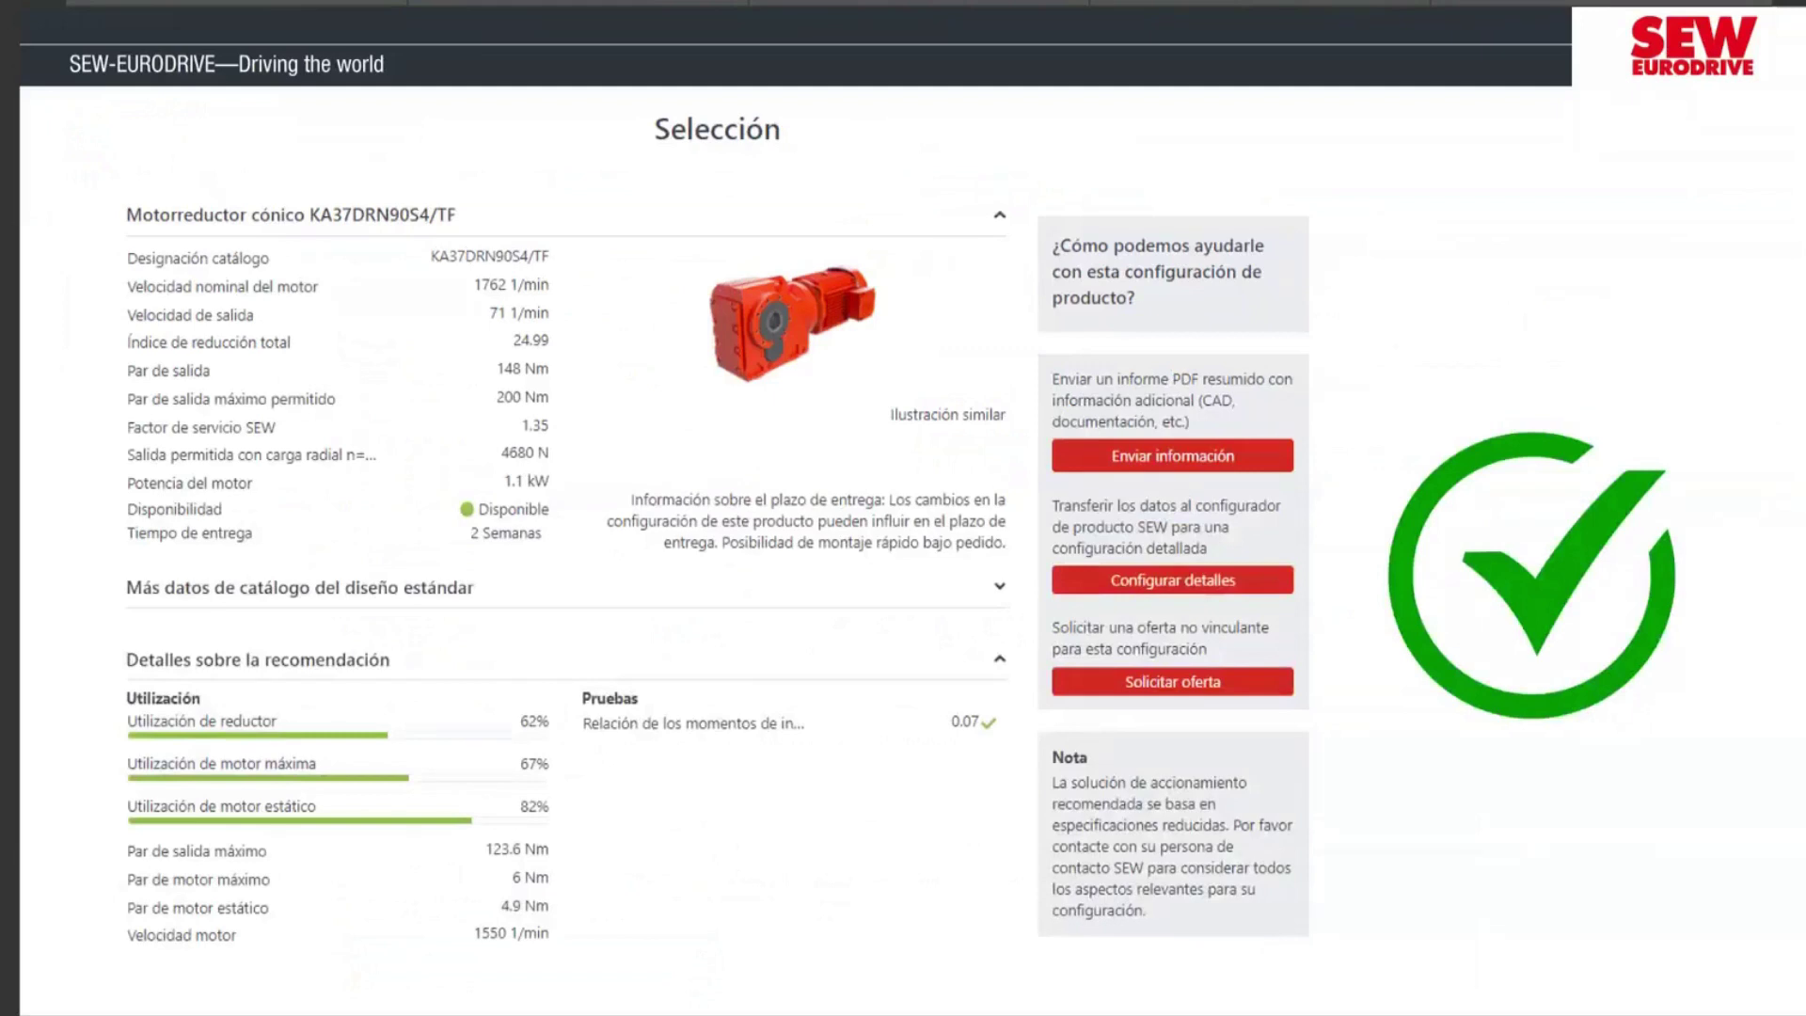
{"action": "key", "text": "Left"}
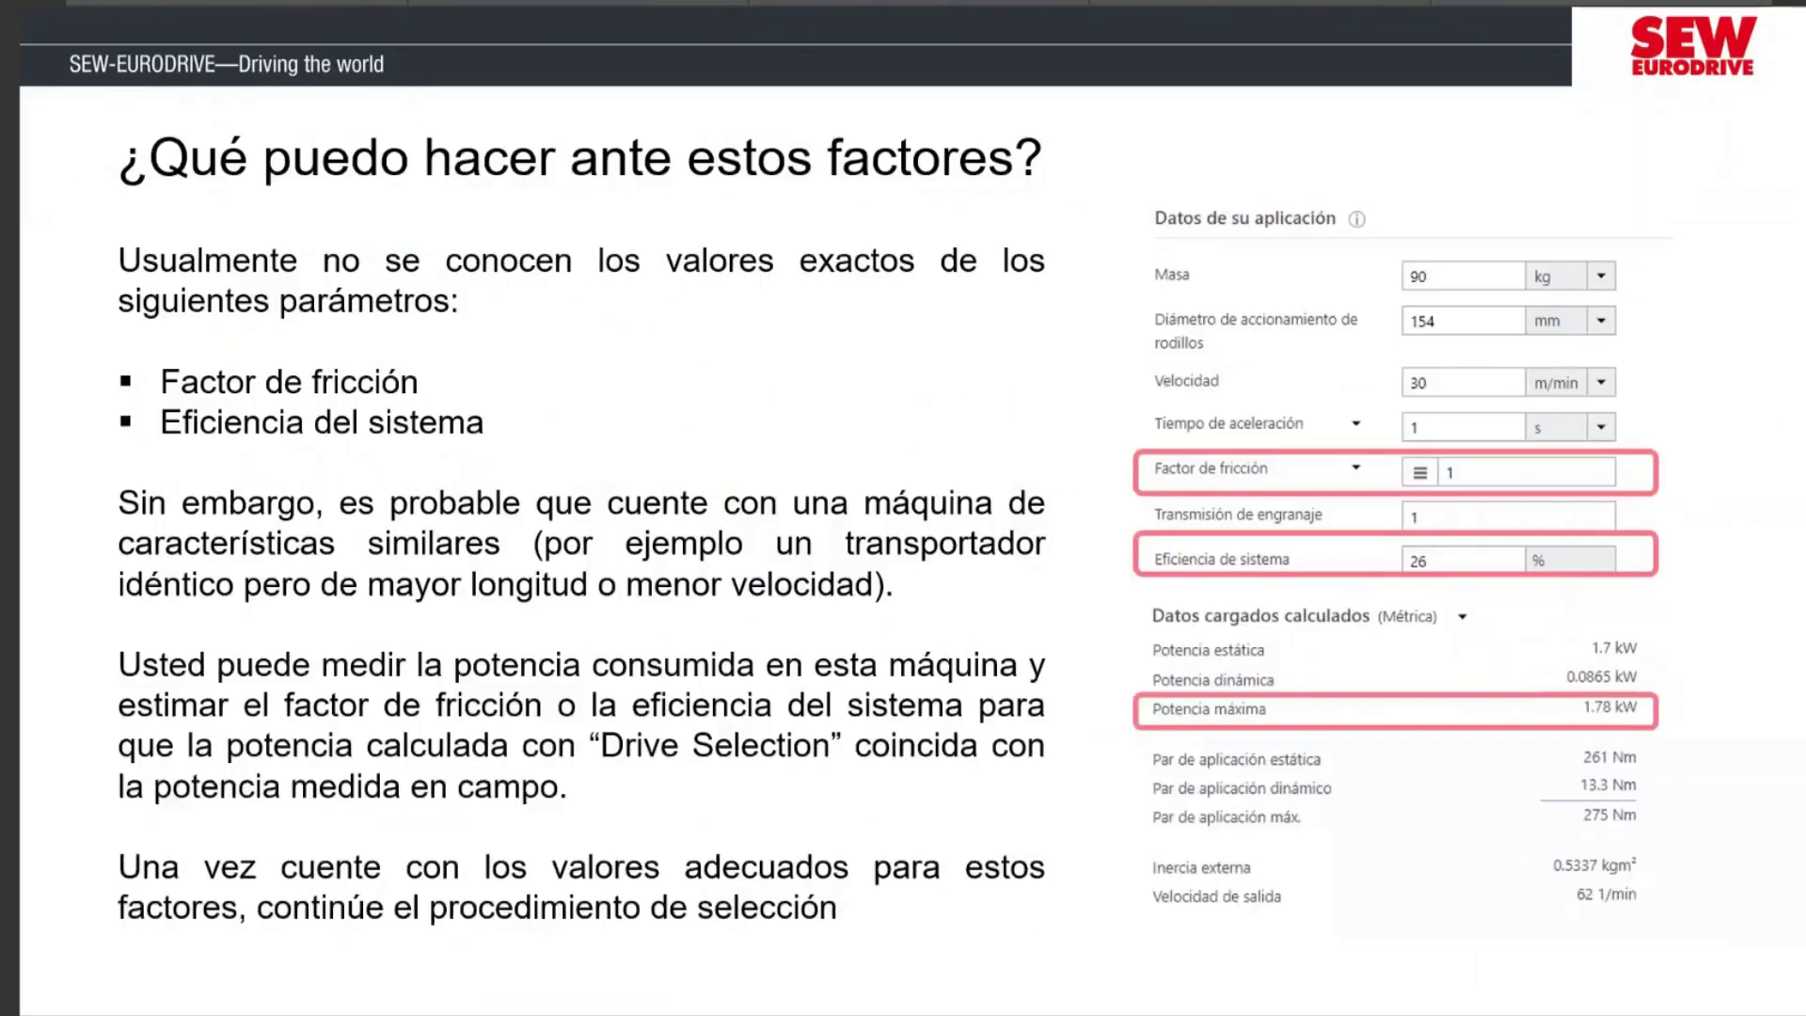
{"action": "key", "text": "Right"}
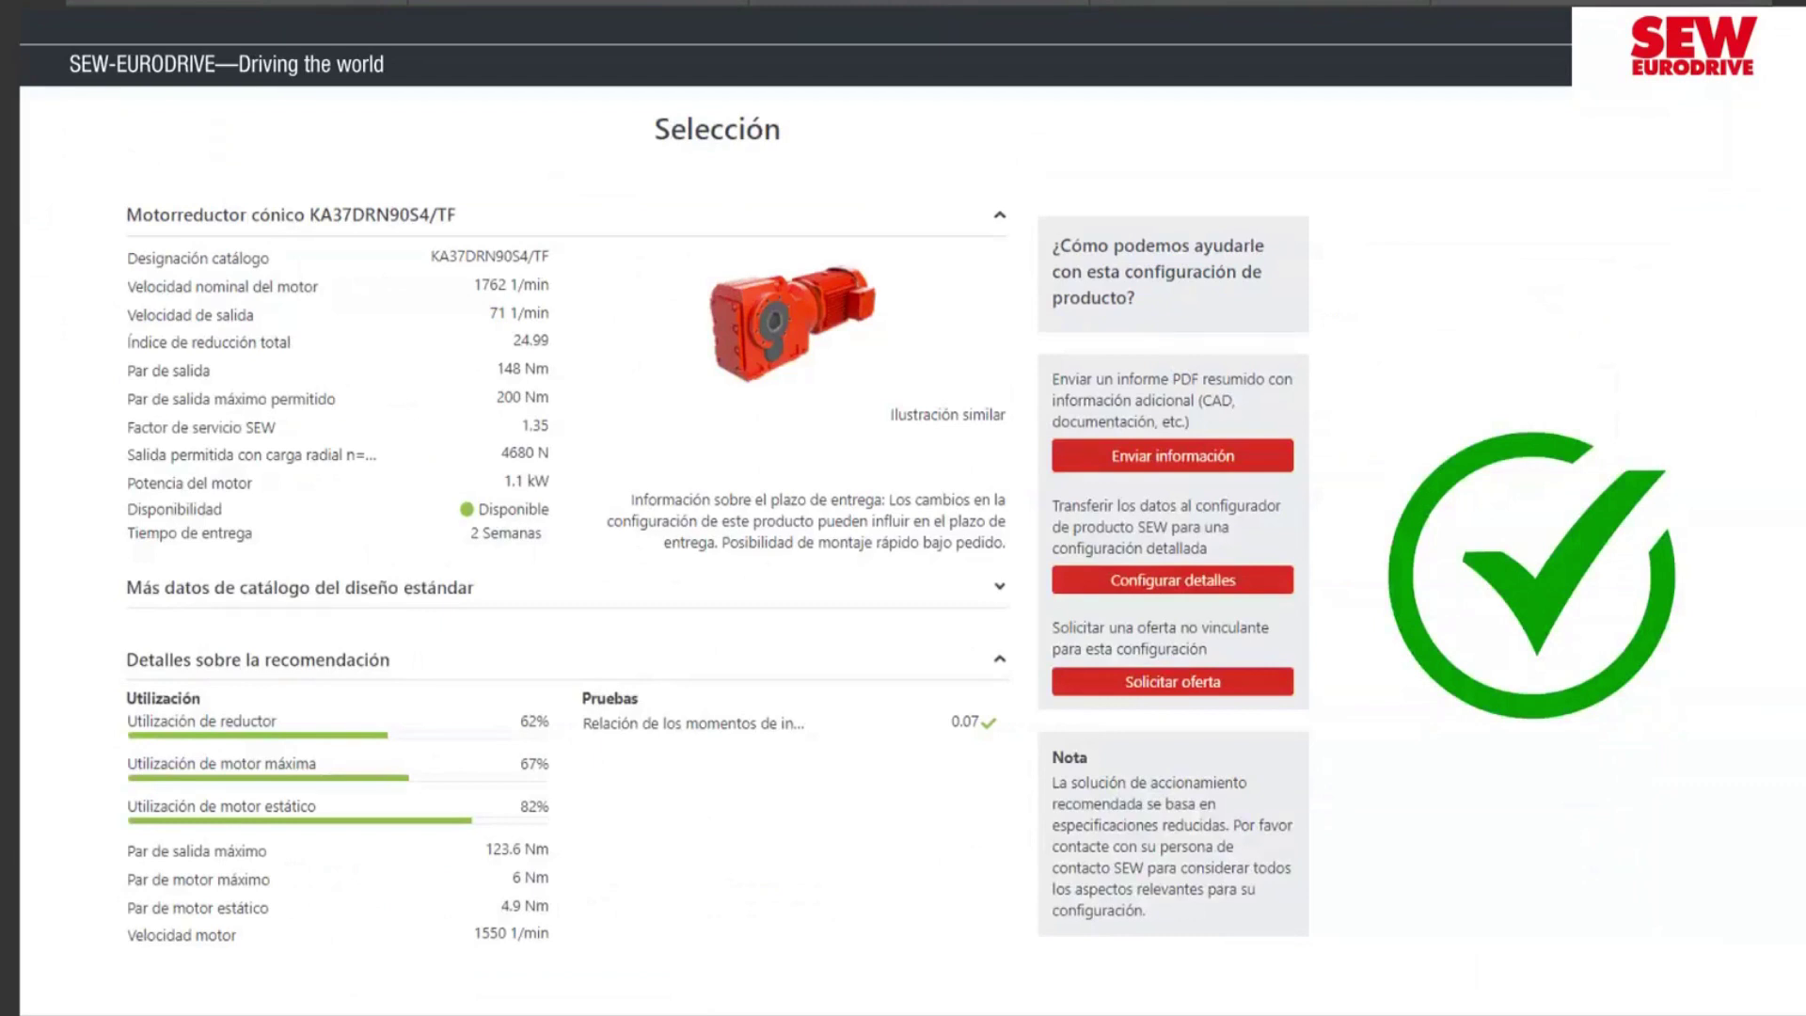
{"action": "key", "text": "Right"}
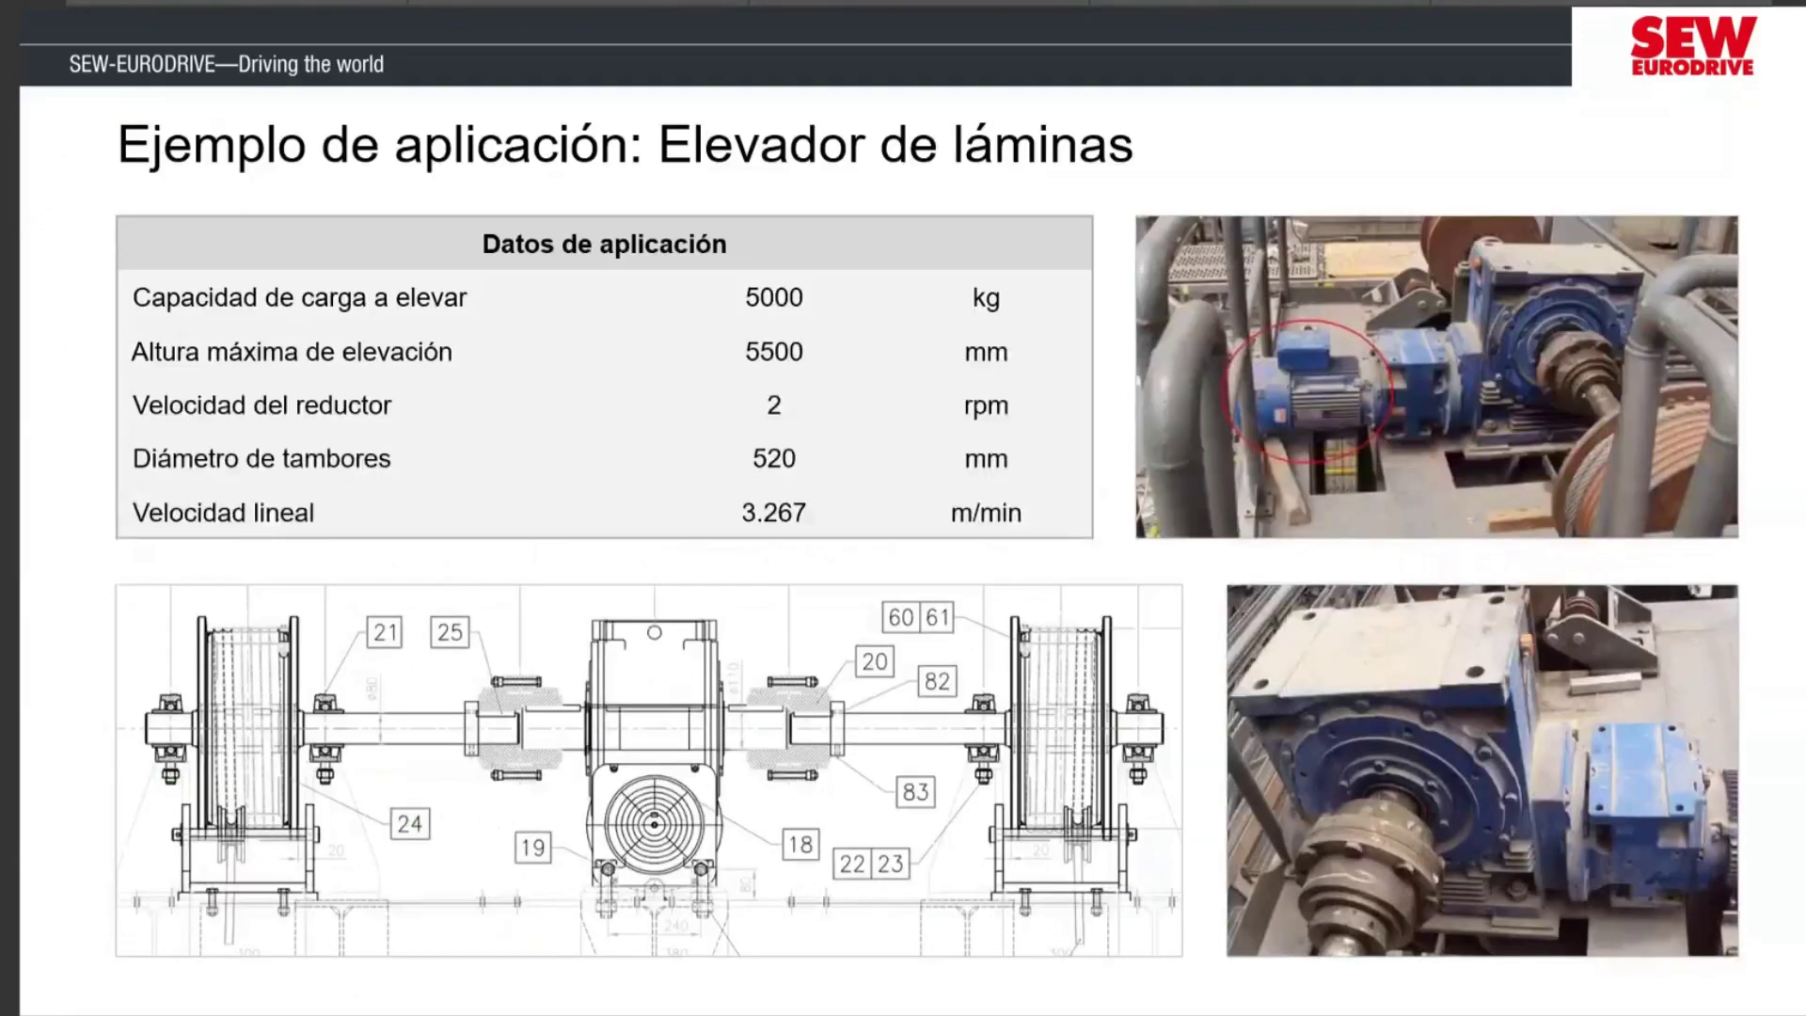